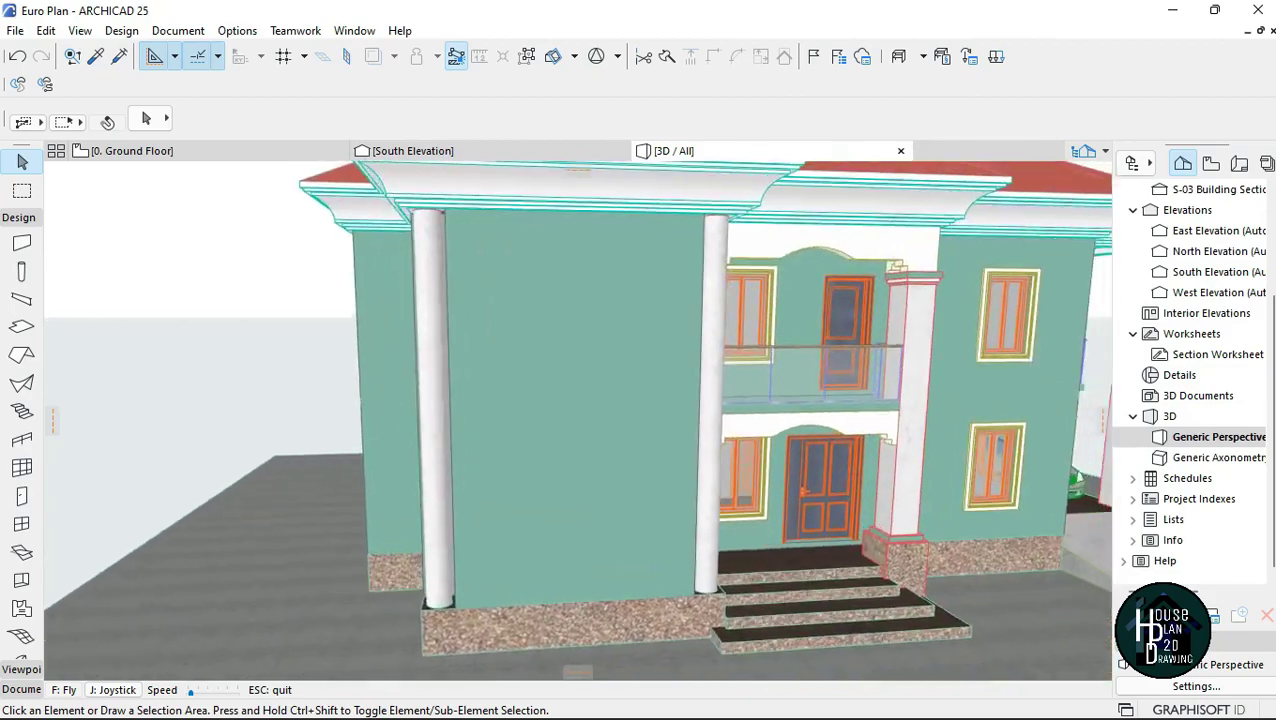
# Step: Examine the blank front wall between the round columns in the 3D perspective of the house
pyautogui.press('Right')
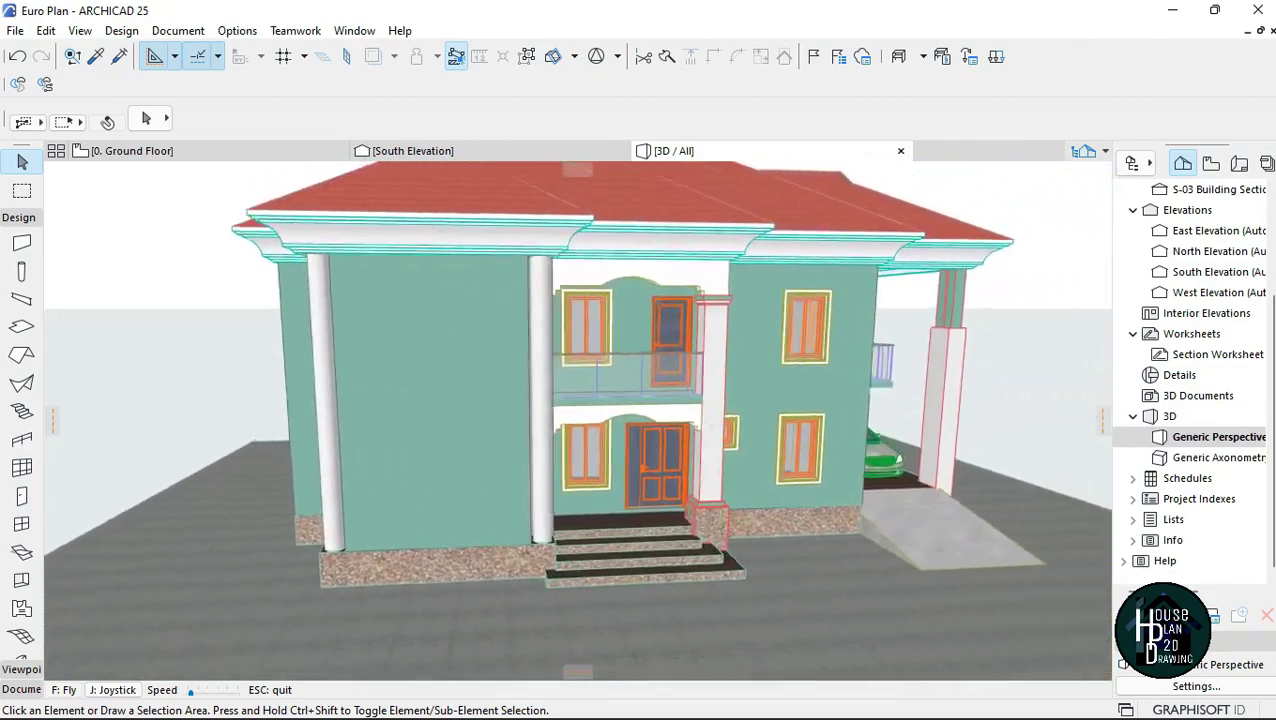
pyautogui.press('Left')
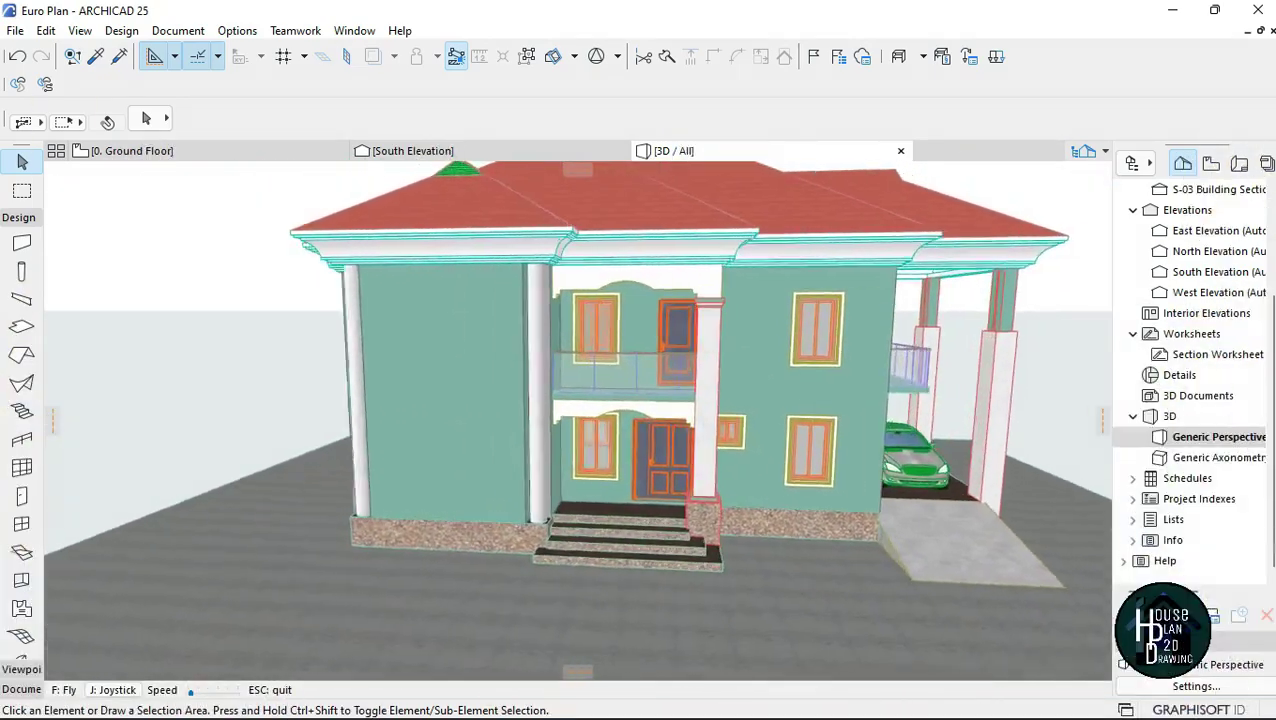
pyautogui.press('Right')
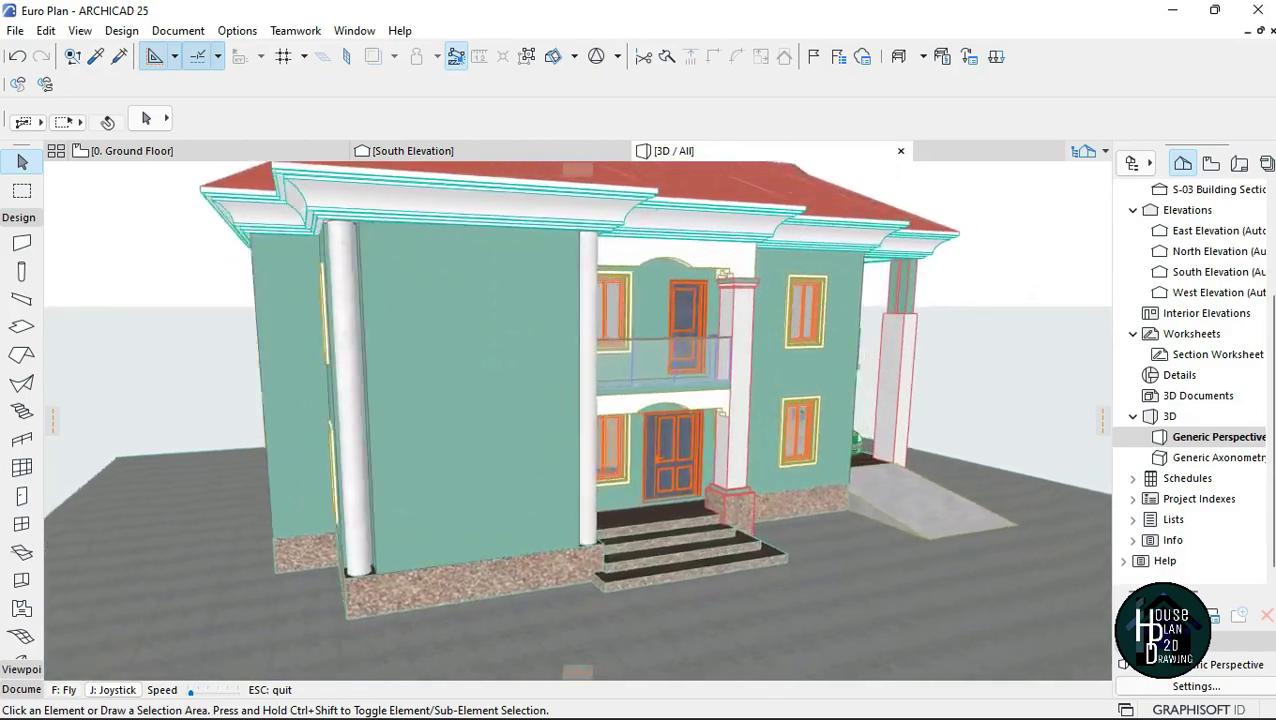
pyautogui.press('Escape')
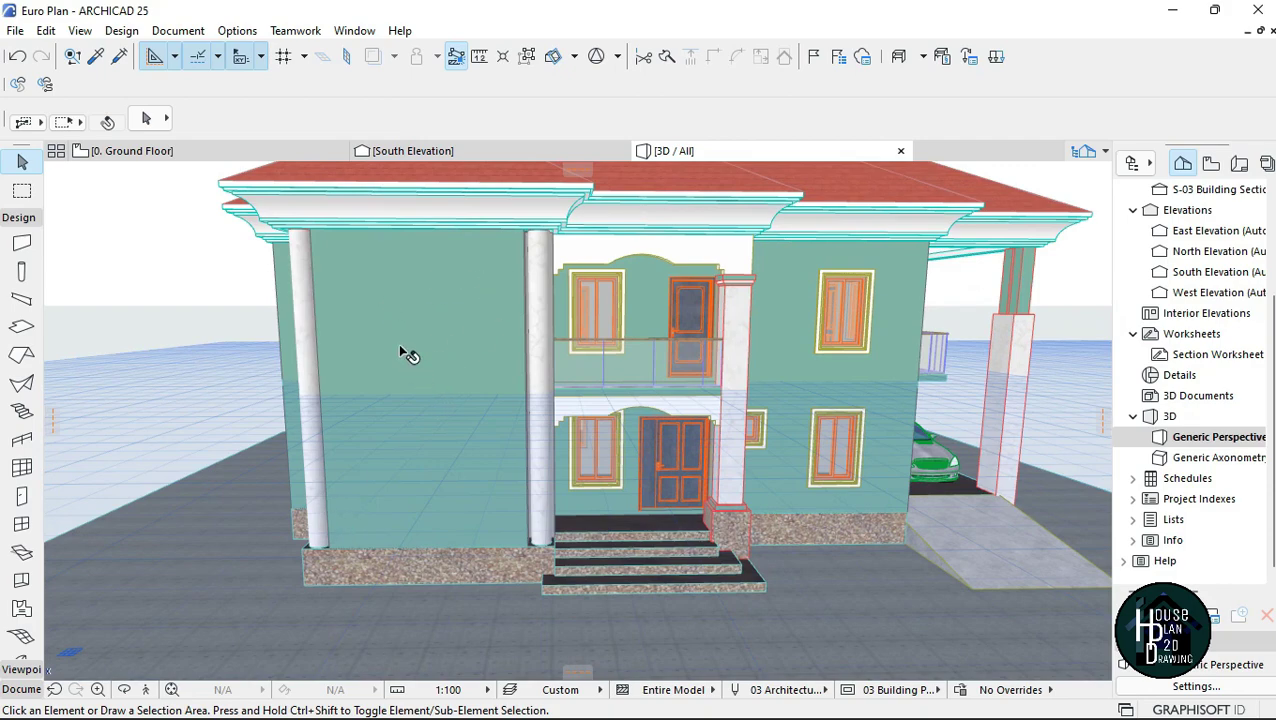
pyautogui.click(147, 690)
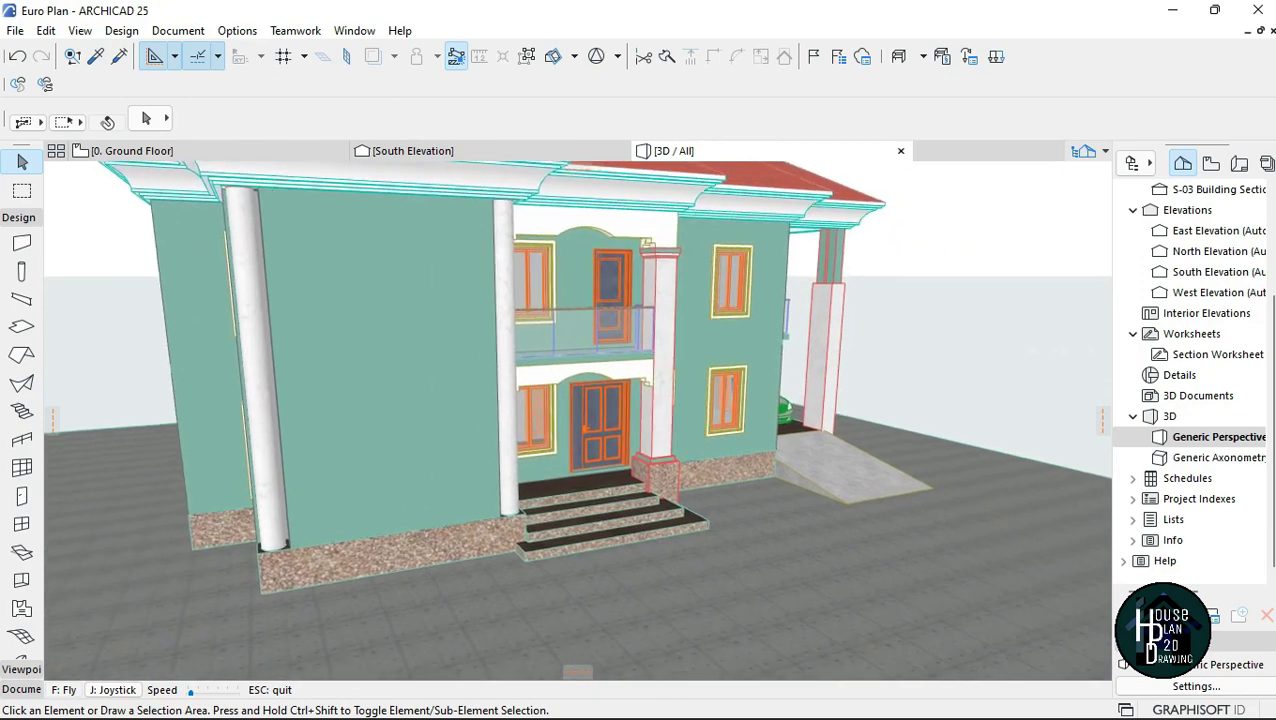
pyautogui.press('Down')
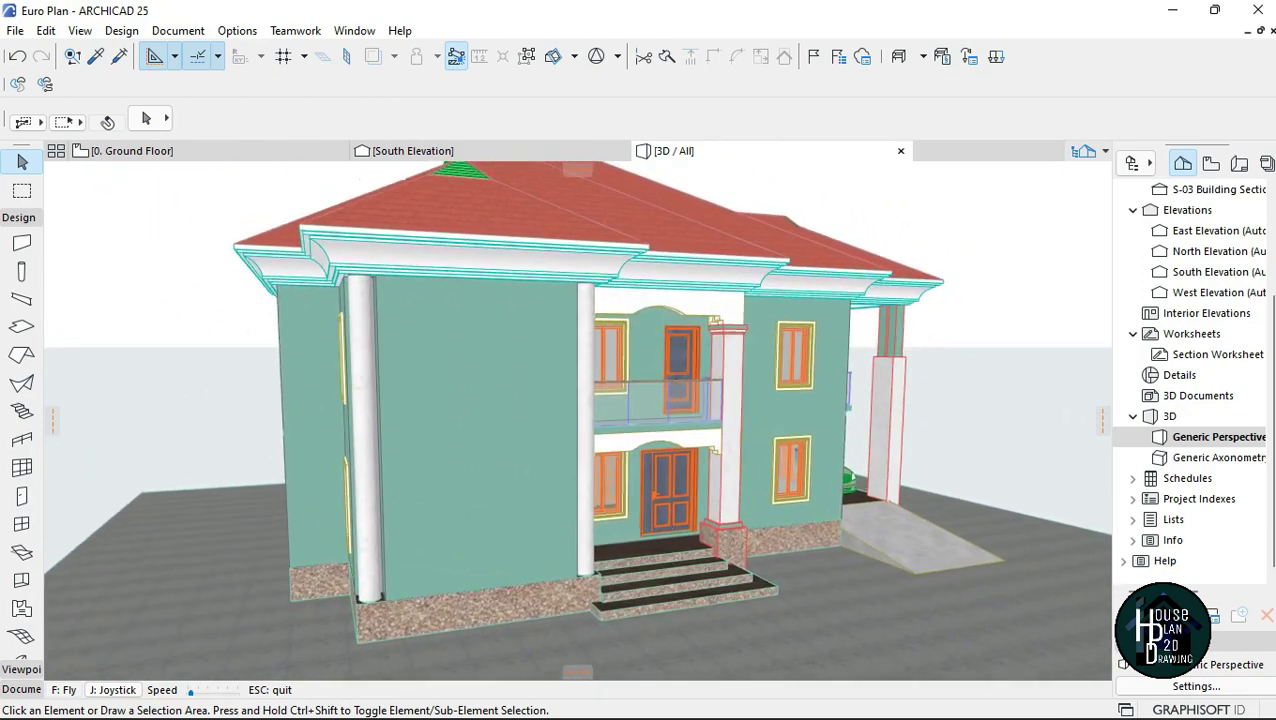
# Step: Examine the projecting front wall between the two round columns on the ground floor plan
pyautogui.click(262, 153)
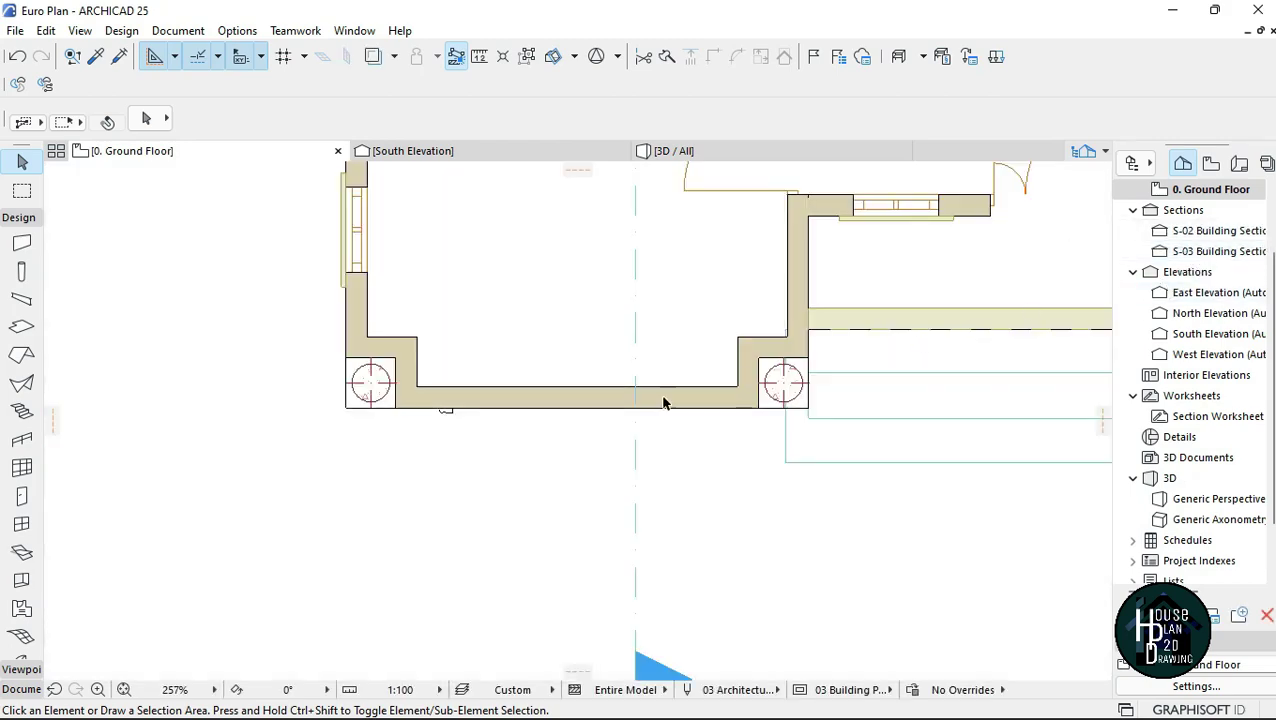
pyautogui.scroll(-4, 510, 484)
pyautogui.scroll(4, 527, 356)
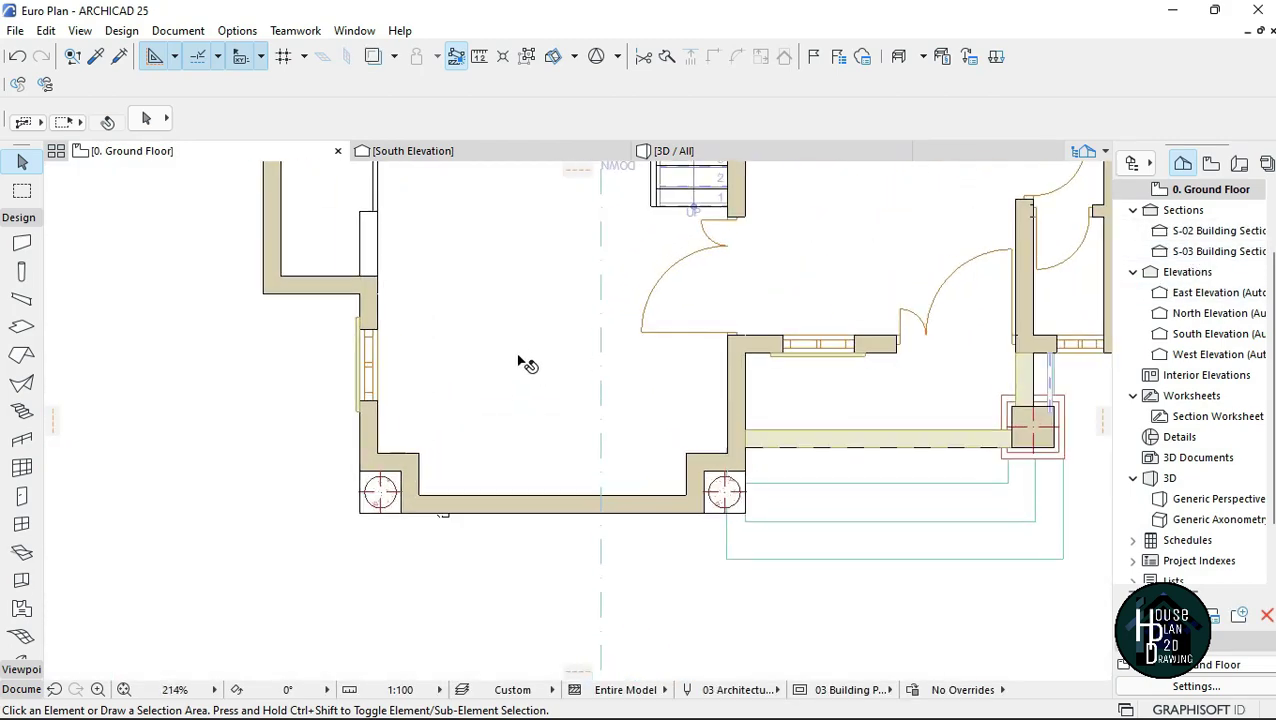
pyautogui.scroll(-2, 527, 365)
pyautogui.scroll(2, 521, 426)
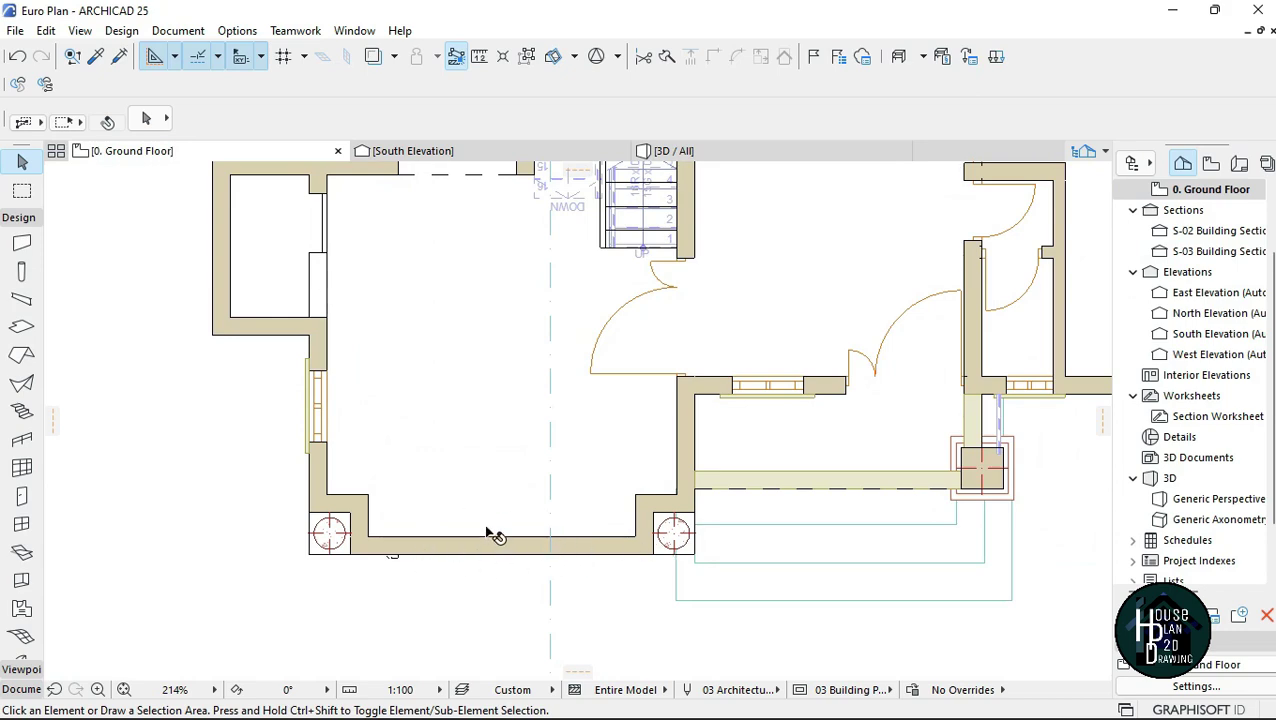
pyautogui.scroll(-2, 470, 500)
pyautogui.scroll(2, 464, 500)
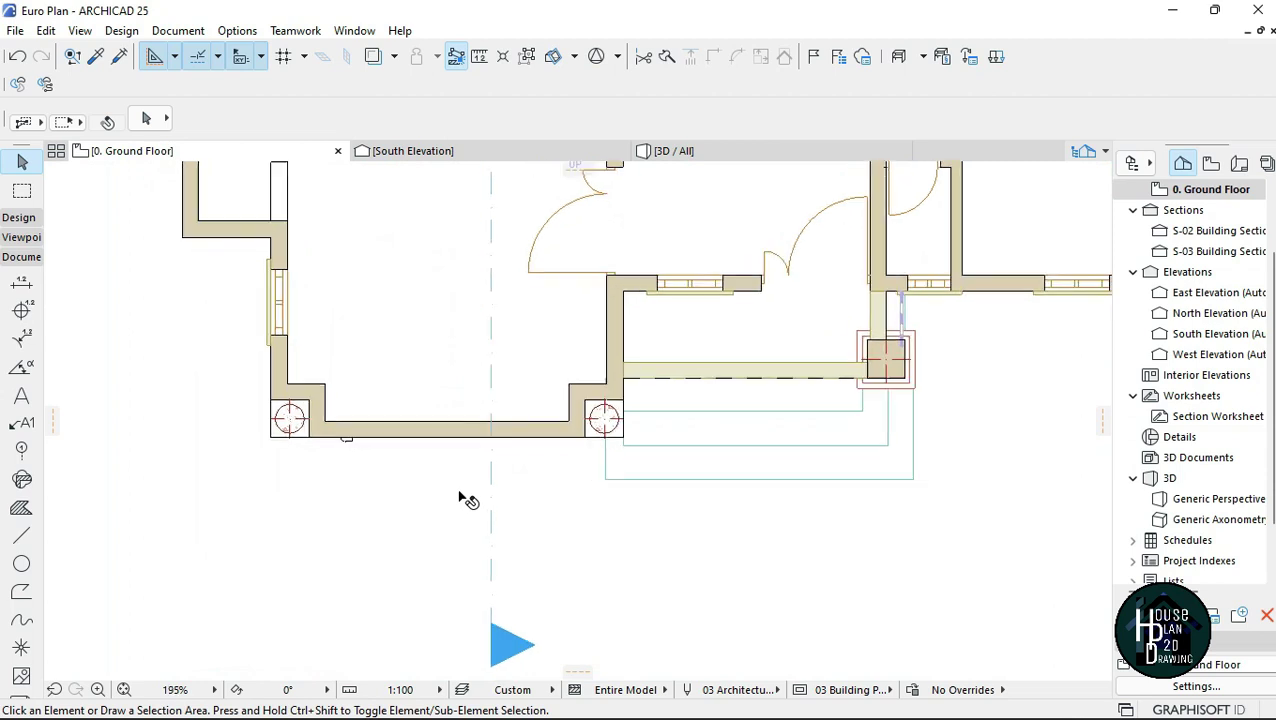
pyautogui.scroll(-1, 463, 300)
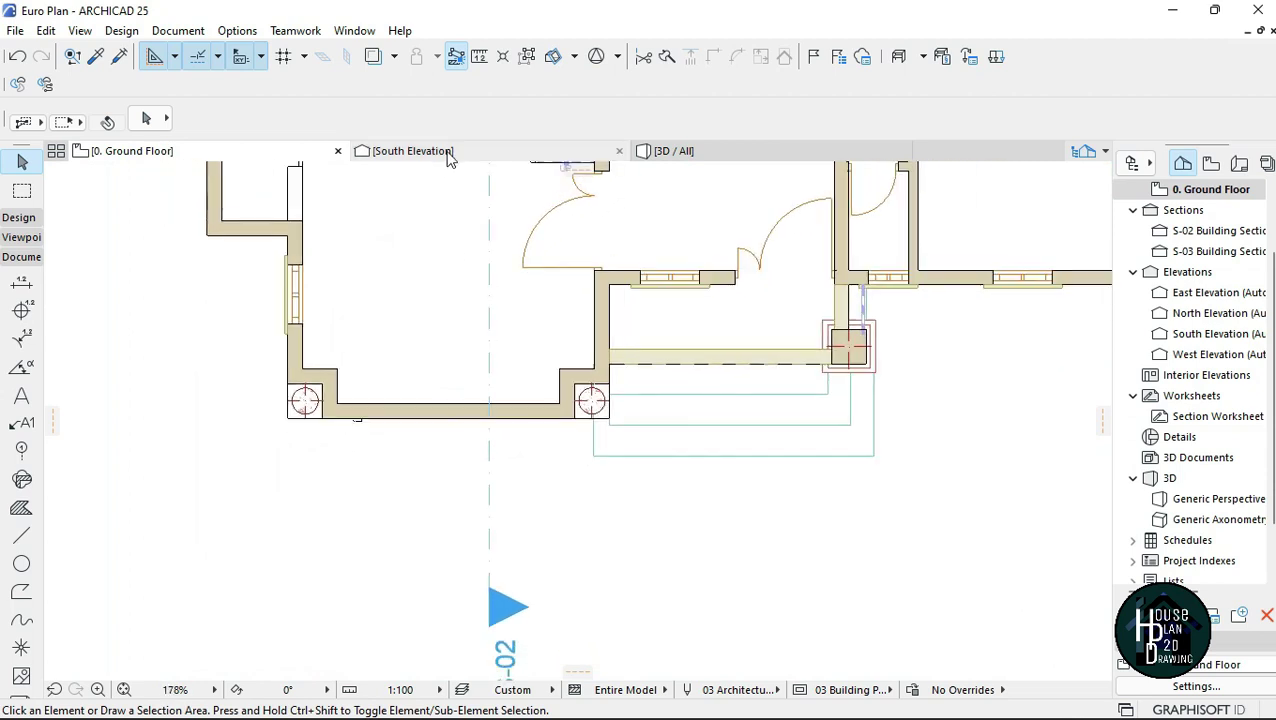
# Step: Open the South Elevation and set the Line tool's pen to red pen 20
pyautogui.click(449, 155)
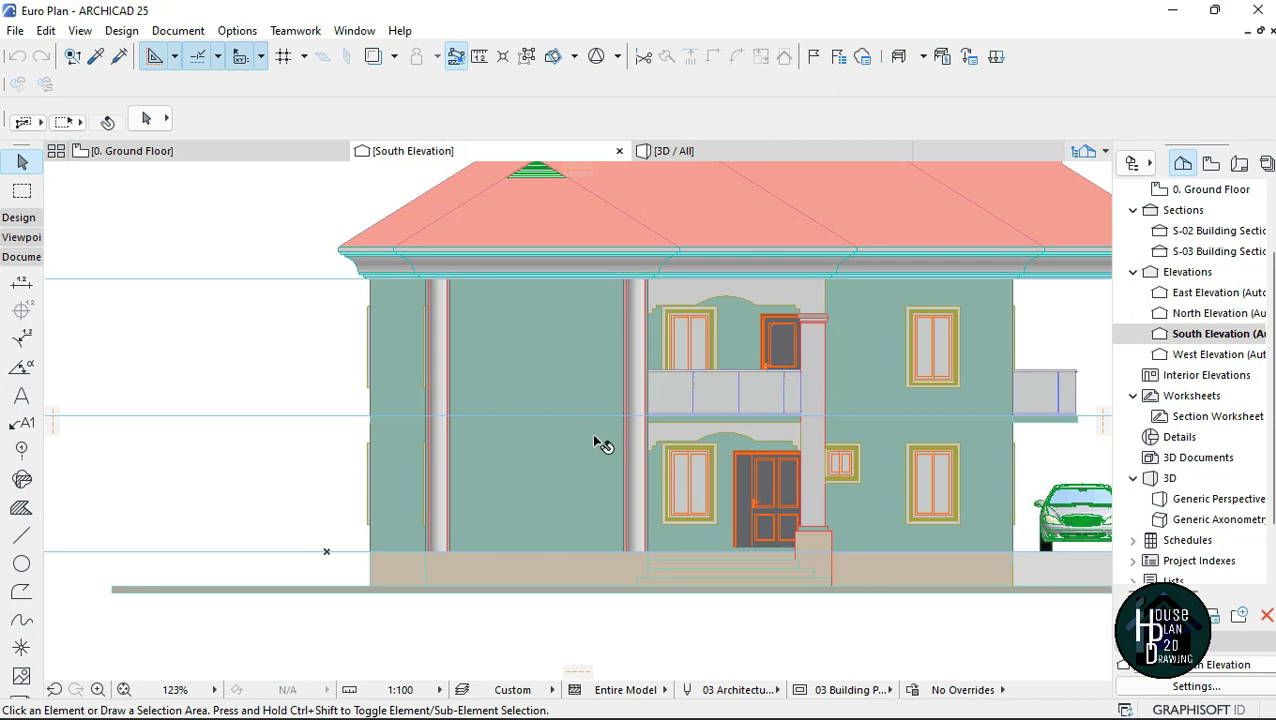
pyautogui.scroll(3, 594, 442)
pyautogui.scroll(-2, 577, 451)
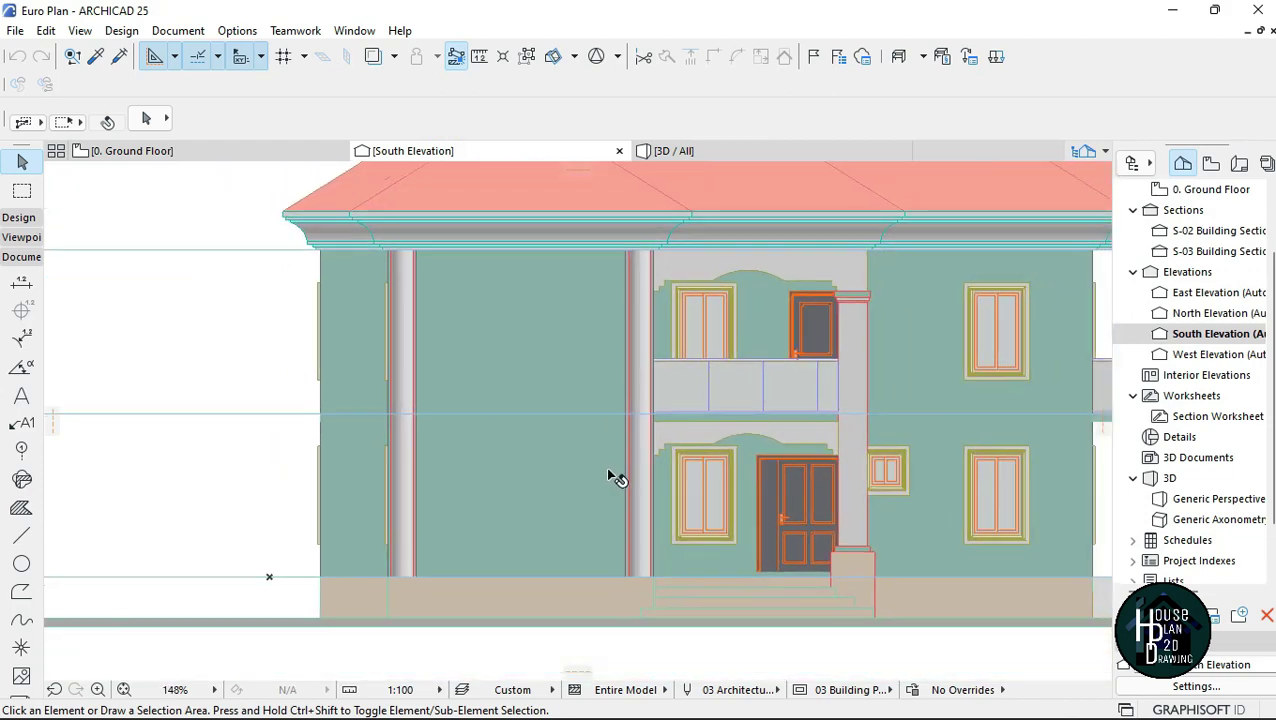
pyautogui.scroll(1, 612, 475)
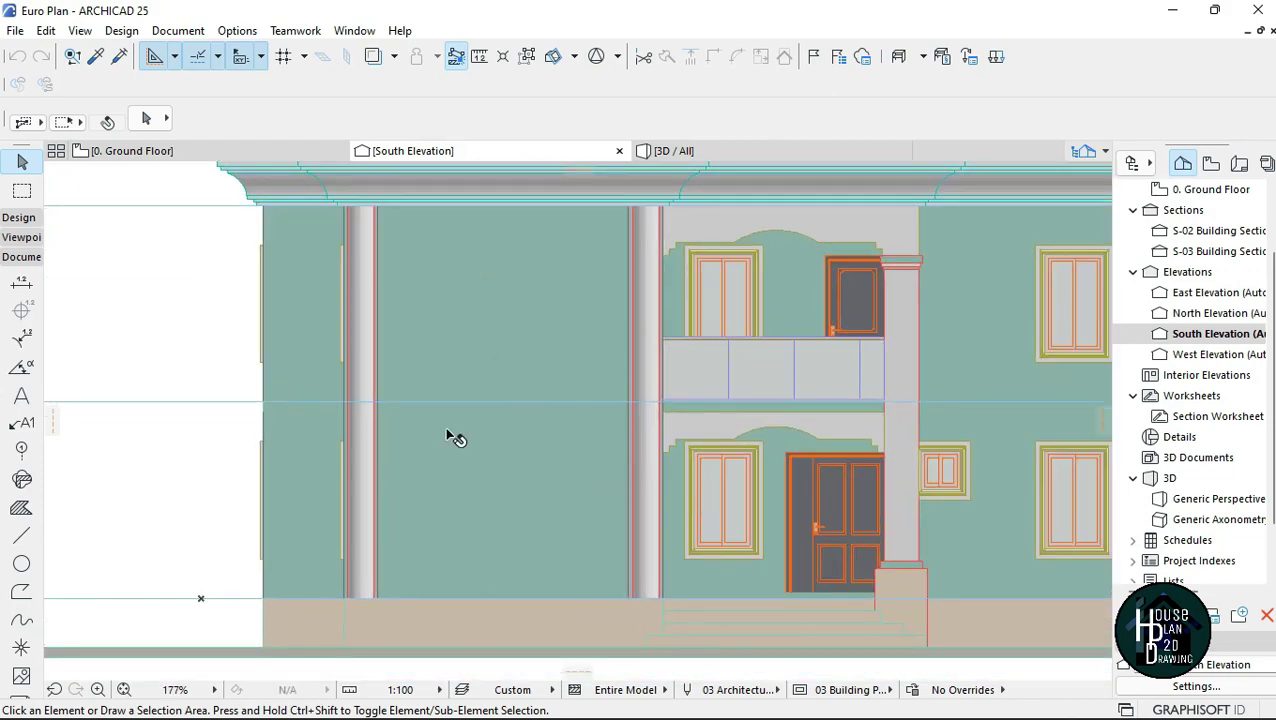
pyautogui.scroll(-3, 470, 362)
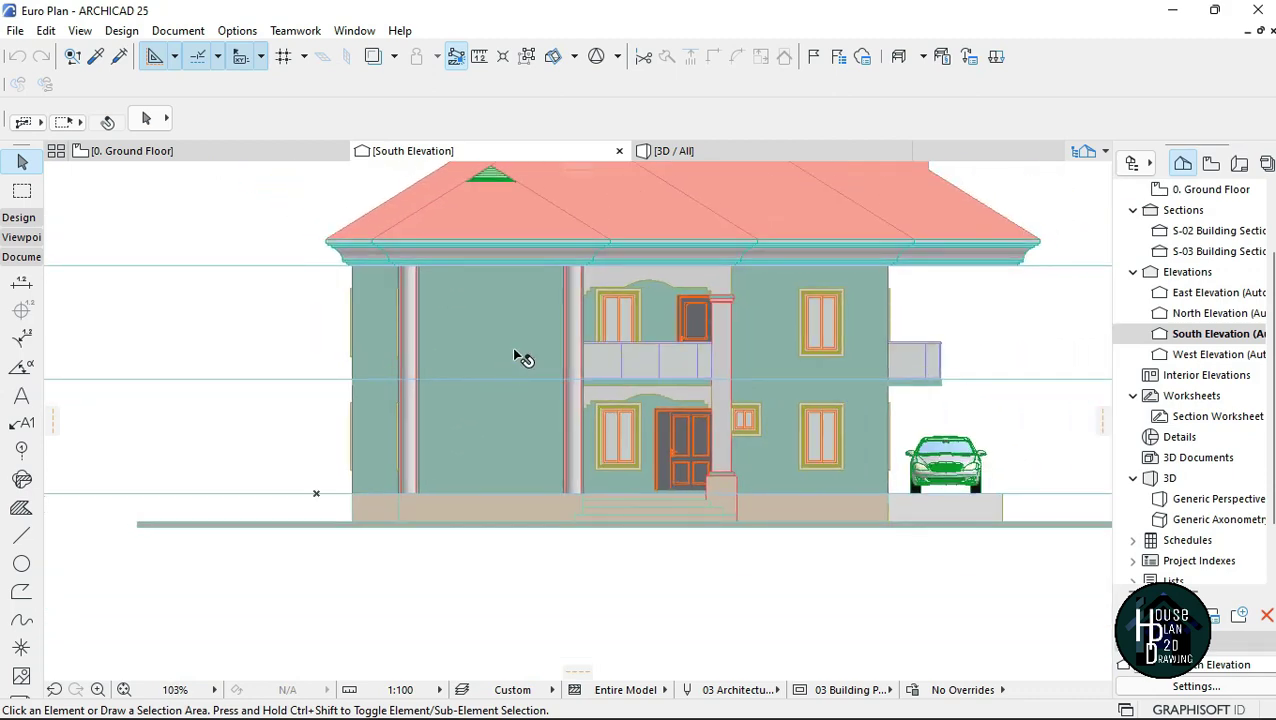
pyautogui.scroll(3, 511, 347)
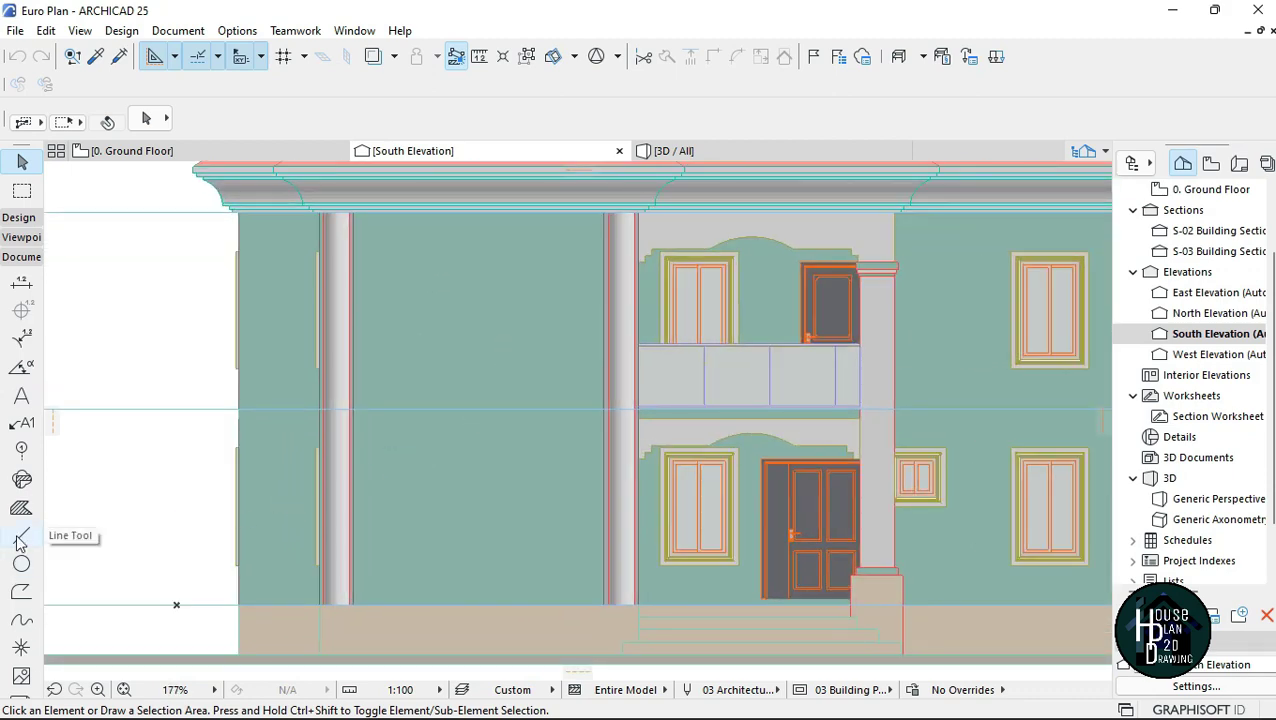
pyautogui.click(21, 539)
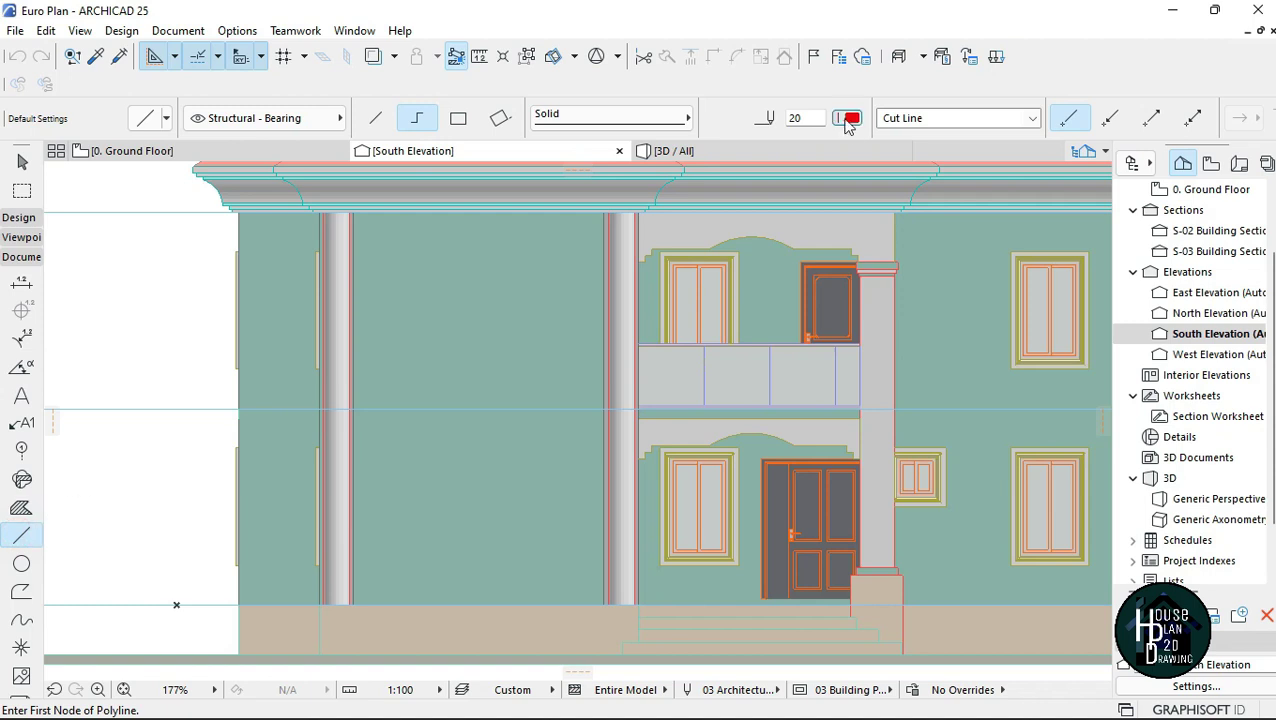
pyautogui.click(849, 119)
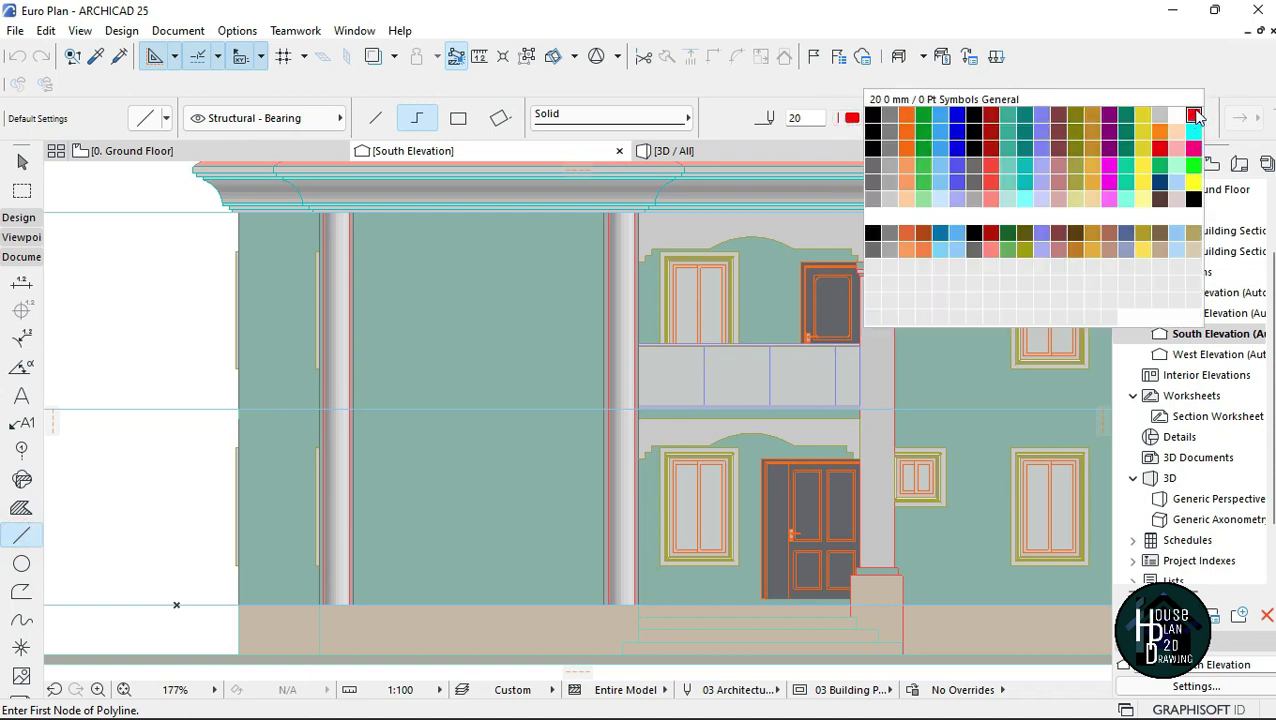
pyautogui.click(1193, 117)
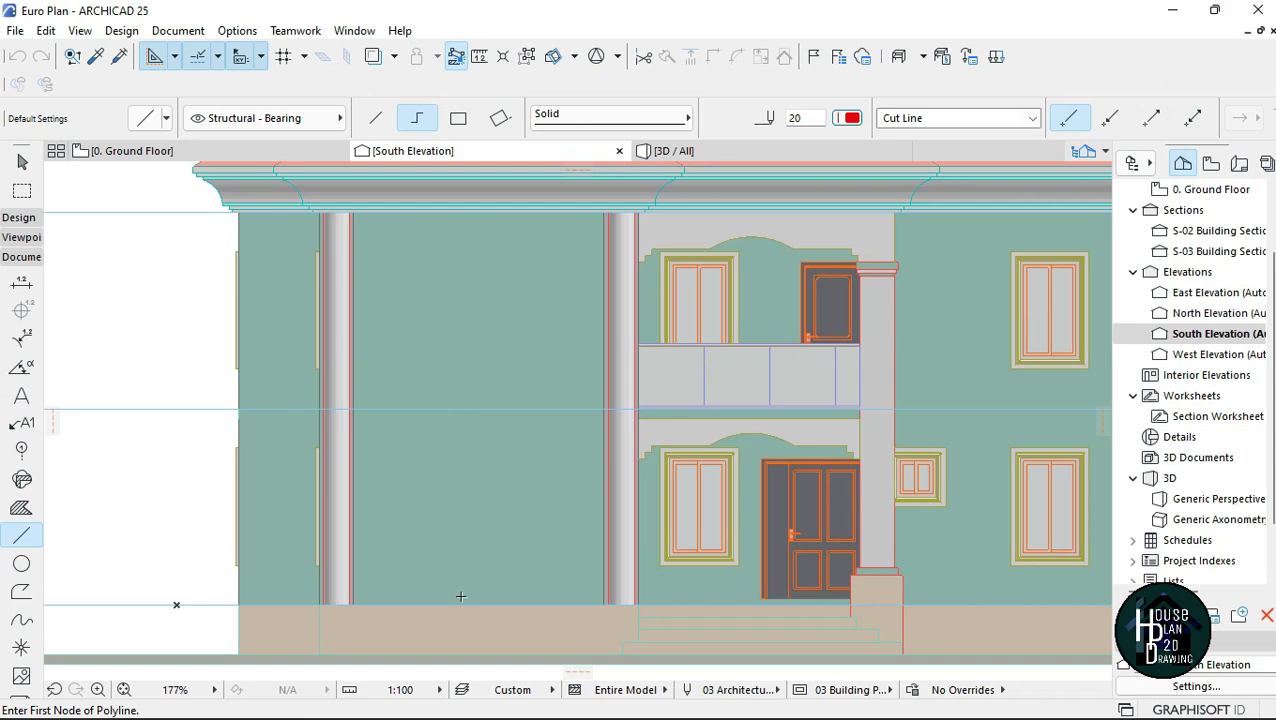
# Step: Draw a vertical line up the front wall from the midpoint of its base between the round columns
pyautogui.scroll(4, 484, 580)
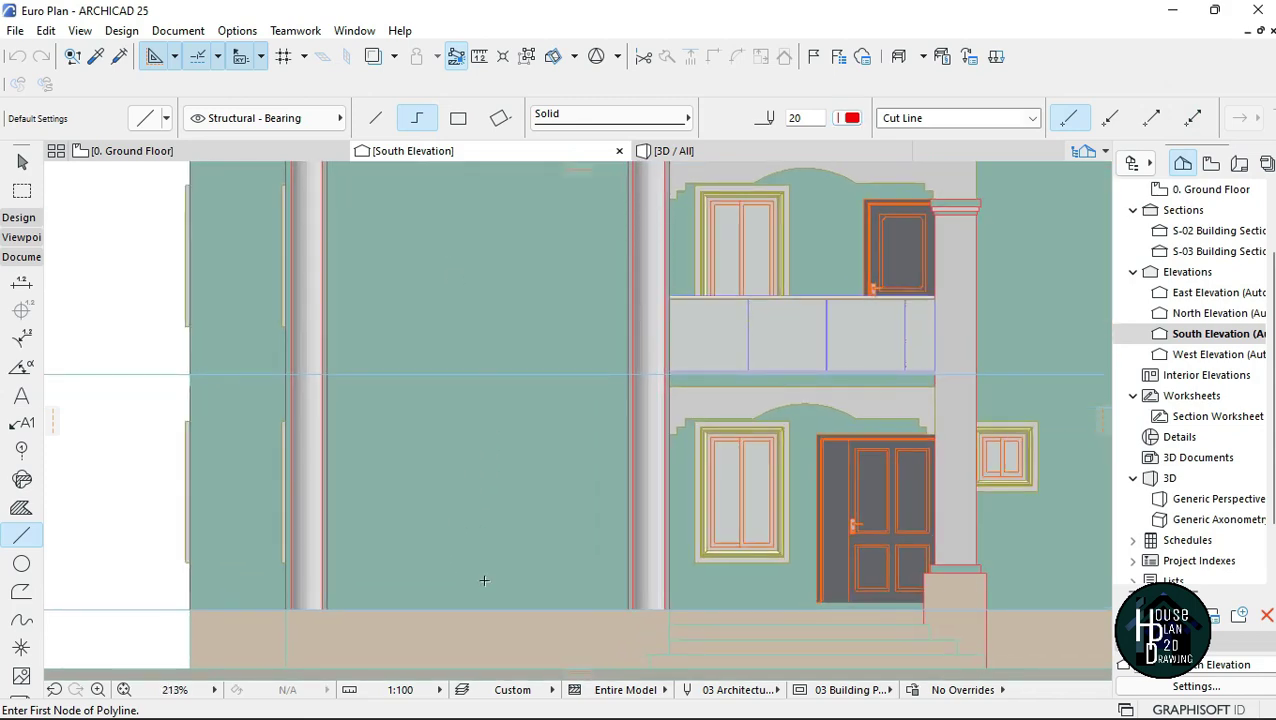
pyautogui.click(477, 623)
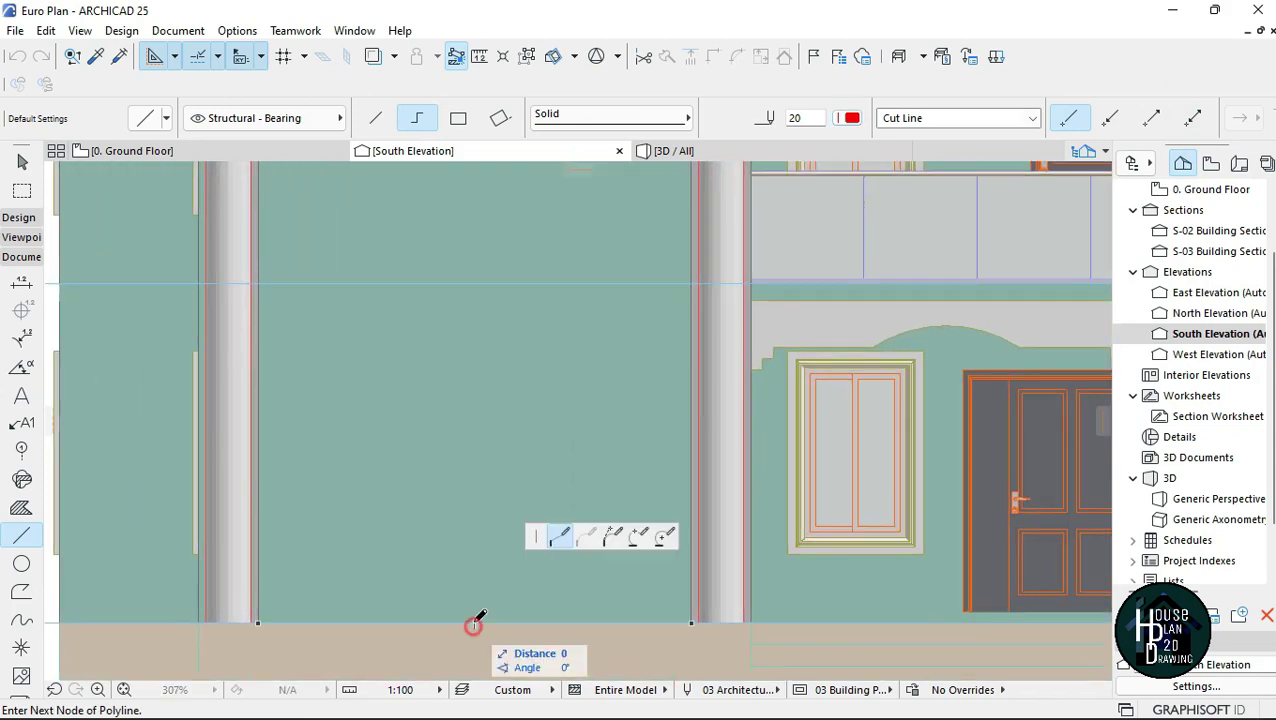
pyautogui.scroll(-4, 472, 510)
pyautogui.doubleClick(474, 261)
pyautogui.scroll(5, 415, 573)
pyautogui.press('Escape')
# Step: Copy the vertical centre line to the wall's edge at the left column, and again a short distance inward
pyautogui.click(574, 510)
pyautogui.hotkey('ctrl', 'shift', 'd')
pyautogui.click(574, 534)
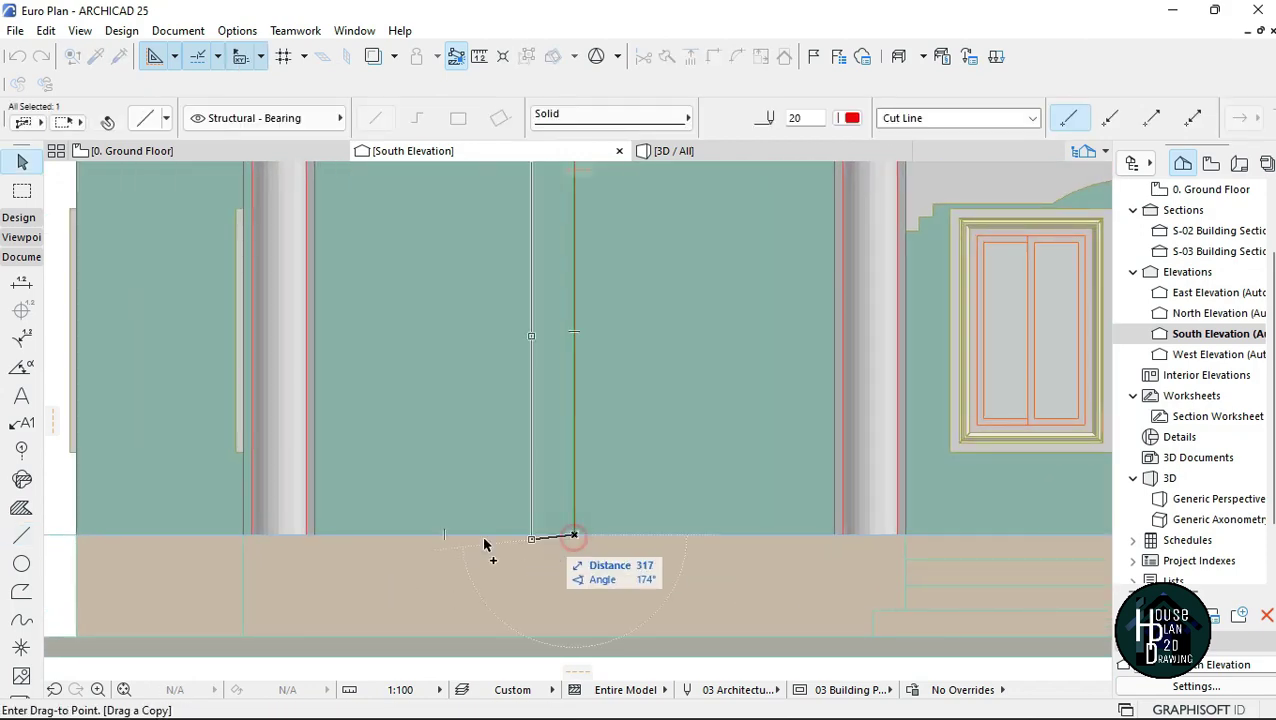
pyautogui.click(314, 534)
pyautogui.click(422, 535)
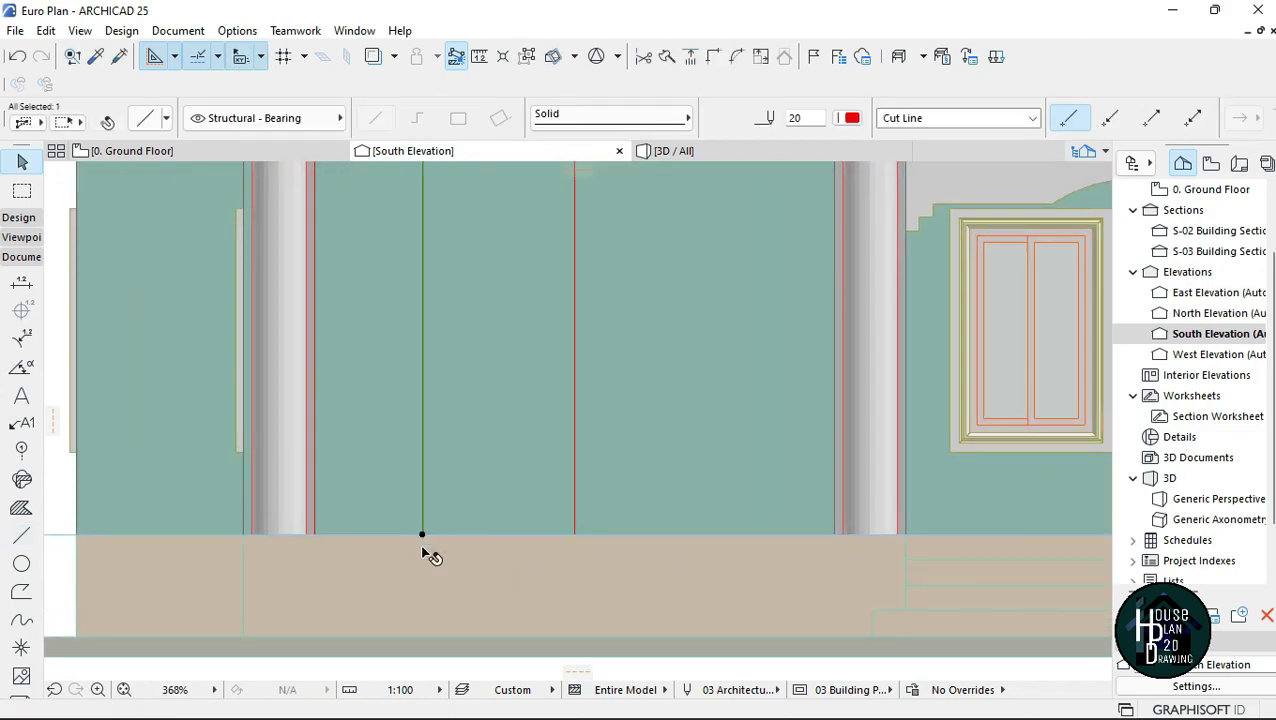
pyautogui.press('Escape')
# Step: Copy the centre line to the wall's edge at the right column, and again inward to match the left side
pyautogui.scroll(-4, 512, 497)
pyautogui.scroll(4, 535, 495)
pyautogui.click(550, 532)
pyautogui.hotkey('ctrl', 'shift', 'd')
pyautogui.click(551, 538)
pyautogui.click(810, 540)
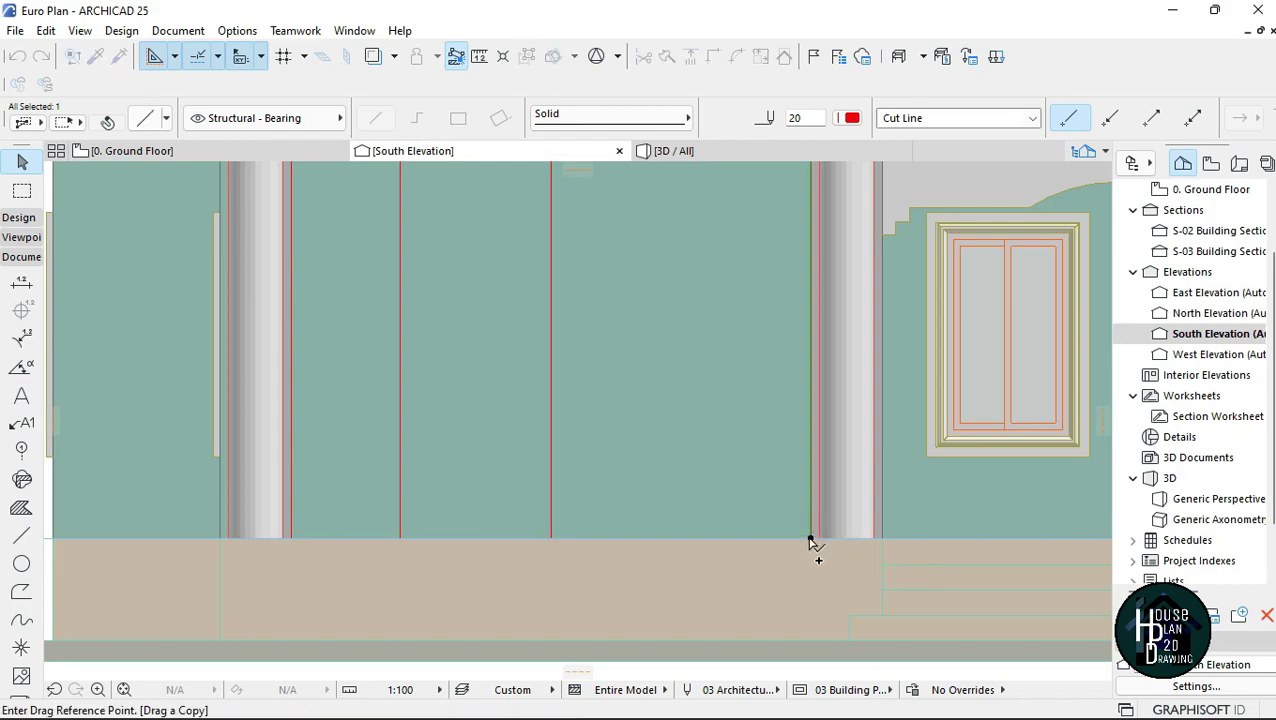
pyautogui.press('Return')
pyautogui.scroll(-3, 684, 578)
pyautogui.scroll(3, 547, 578)
pyautogui.scroll(-3, 561, 607)
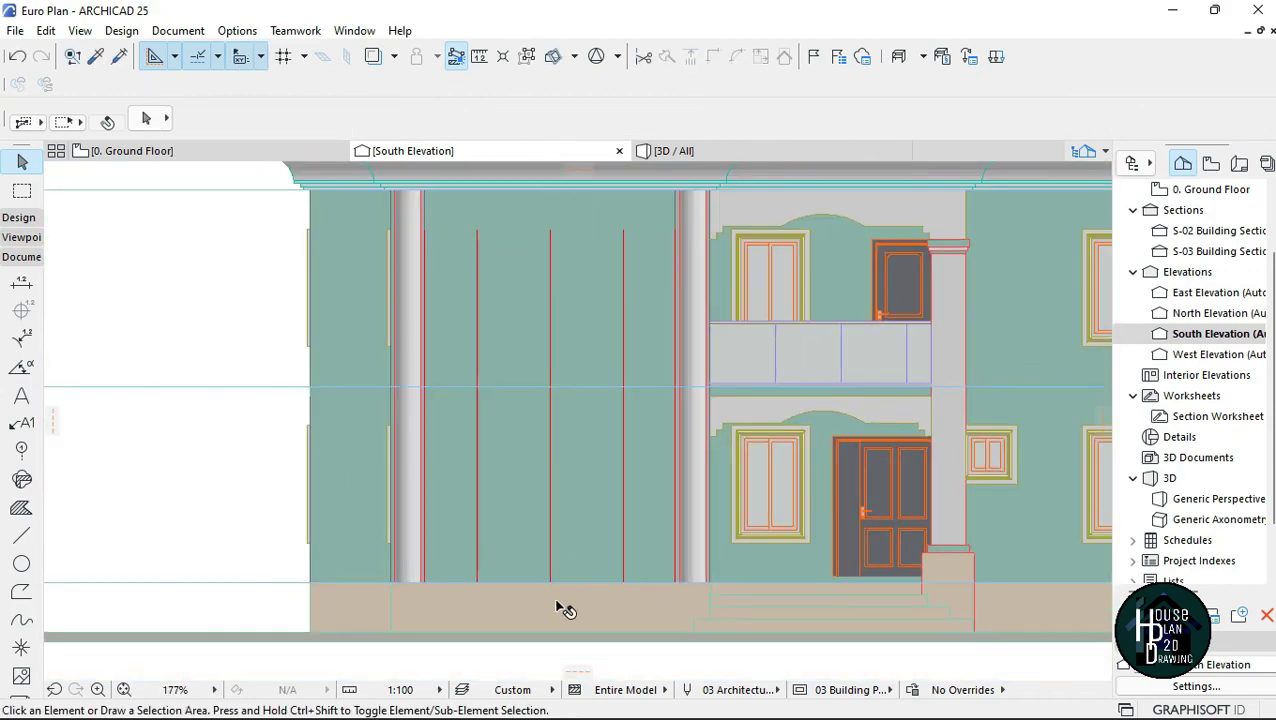
# Step: Draw a circle centred on the middle line at upper-floor level, extending just past both inner vertical lines
pyautogui.scroll(3, 540, 597)
pyautogui.scroll(-4, 538, 592)
pyautogui.scroll(5, 547, 320)
pyautogui.click(22, 536)
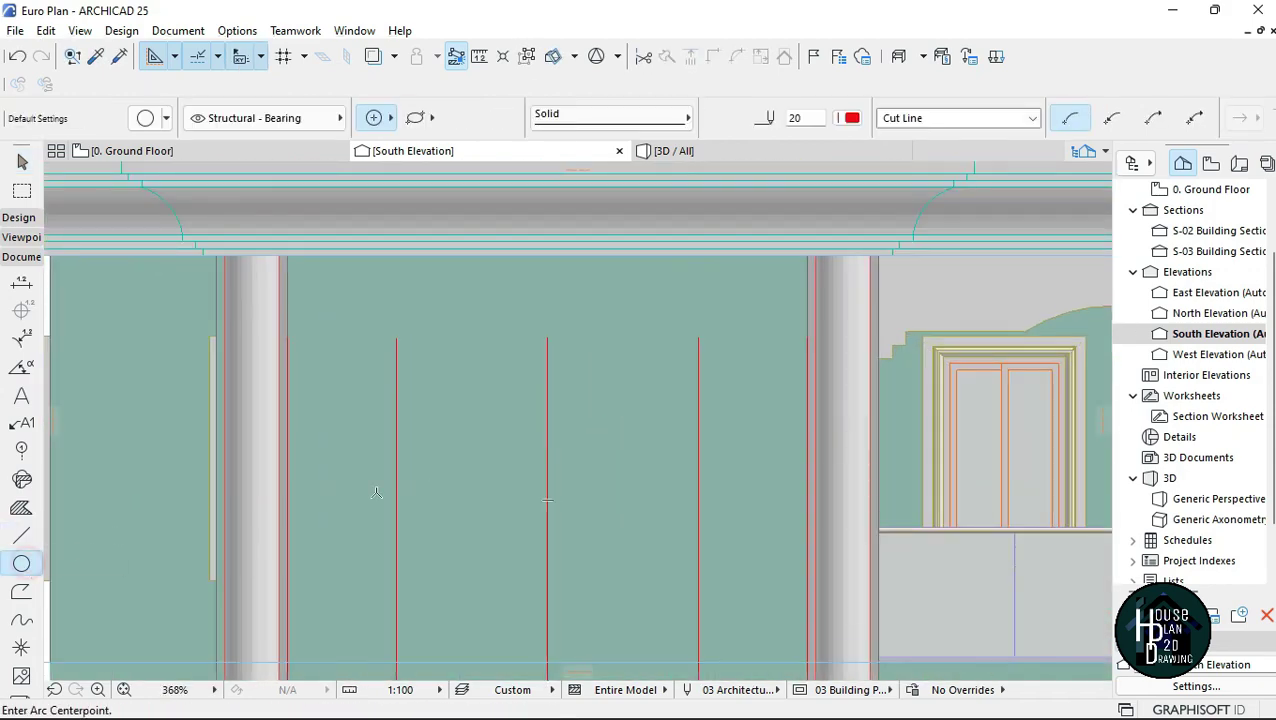
pyautogui.click(727, 567)
pyautogui.click(727, 567)
pyautogui.press('Escape')
pyautogui.scroll(-5, 587, 368)
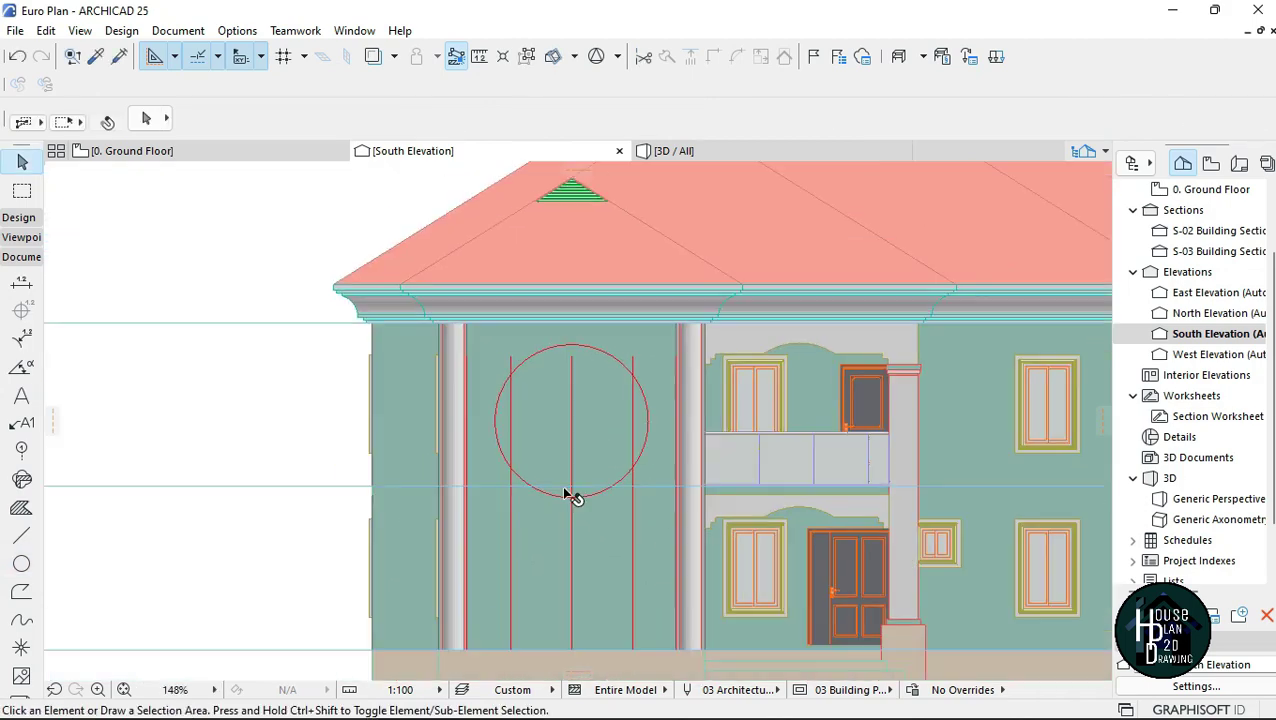
# Step: Trim the circle and the inner vertical lines to leave an arched outline closed by the top arc
pyautogui.scroll(4, 566, 495)
pyautogui.keyDown('ctrl'); pyautogui.click(545, 490); pyautogui.keyUp('ctrl')
pyautogui.scroll(-5, 584, 373)
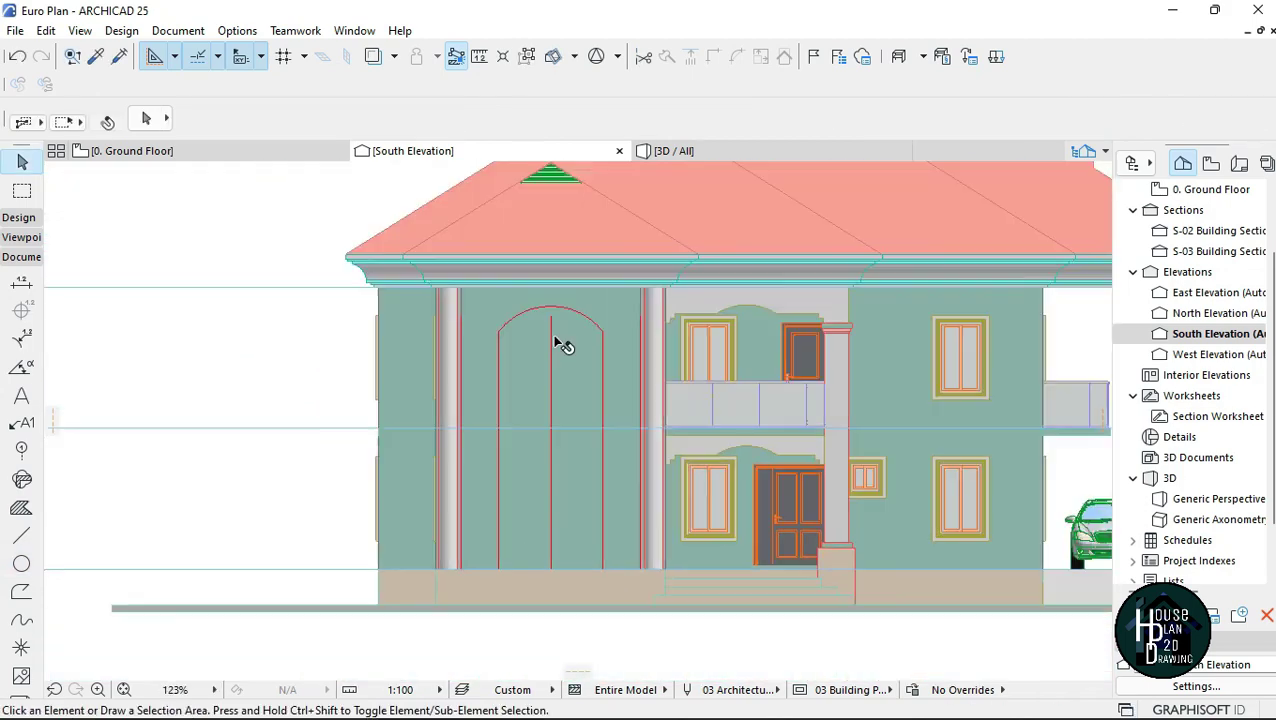
# Step: Try to lower the left end of the arch's arc by 30, and undo the move
pyautogui.scroll(6, 561, 345)
pyautogui.click(365, 393)
pyautogui.click(365, 393)
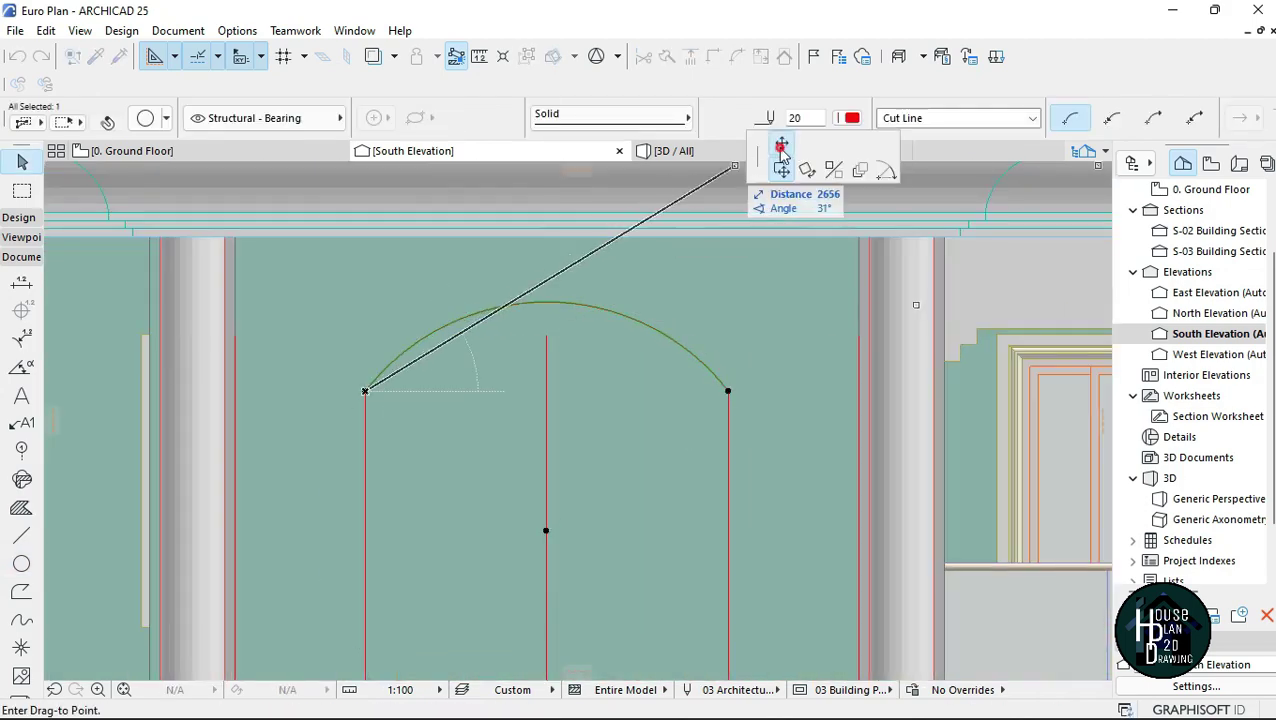
pyautogui.click(782, 143)
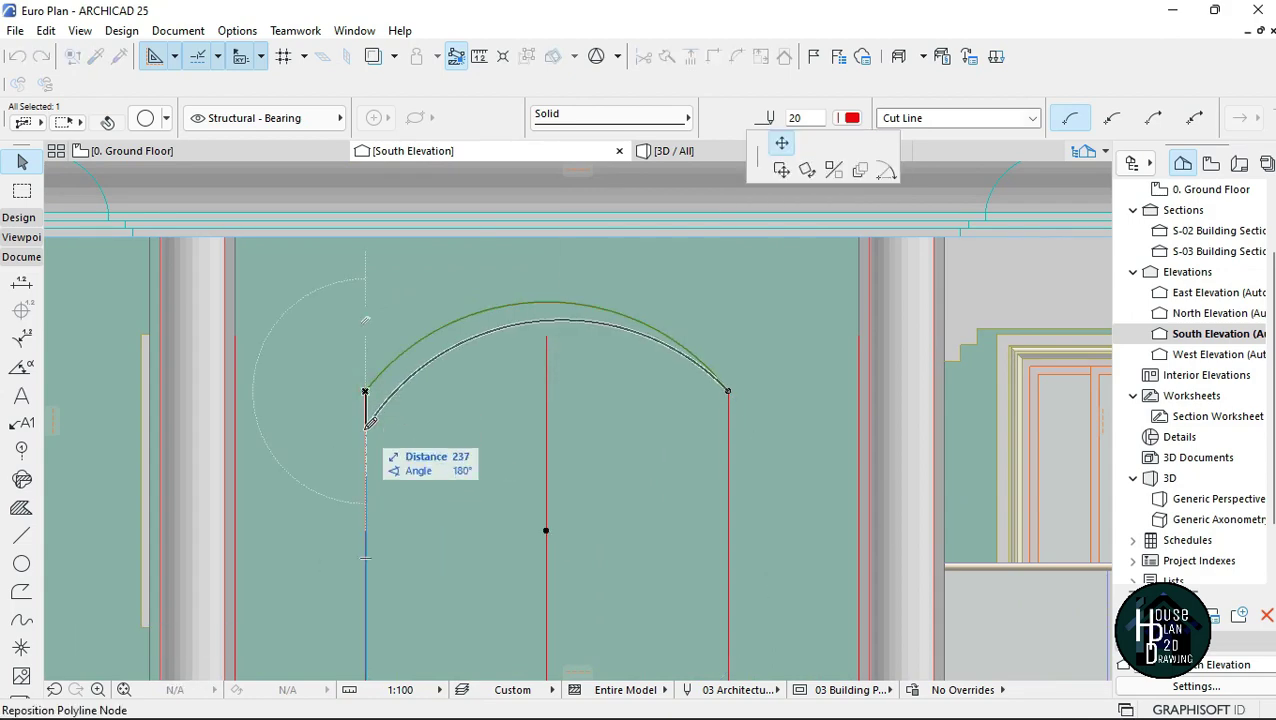
pyautogui.write('30')
pyautogui.press('Return')
pyautogui.hotkey('ctrl', 'z')
# Step: Try to lower both ends of the arch's arc by 300
pyautogui.click(365, 392)
pyautogui.write('300')
pyautogui.press('Return')
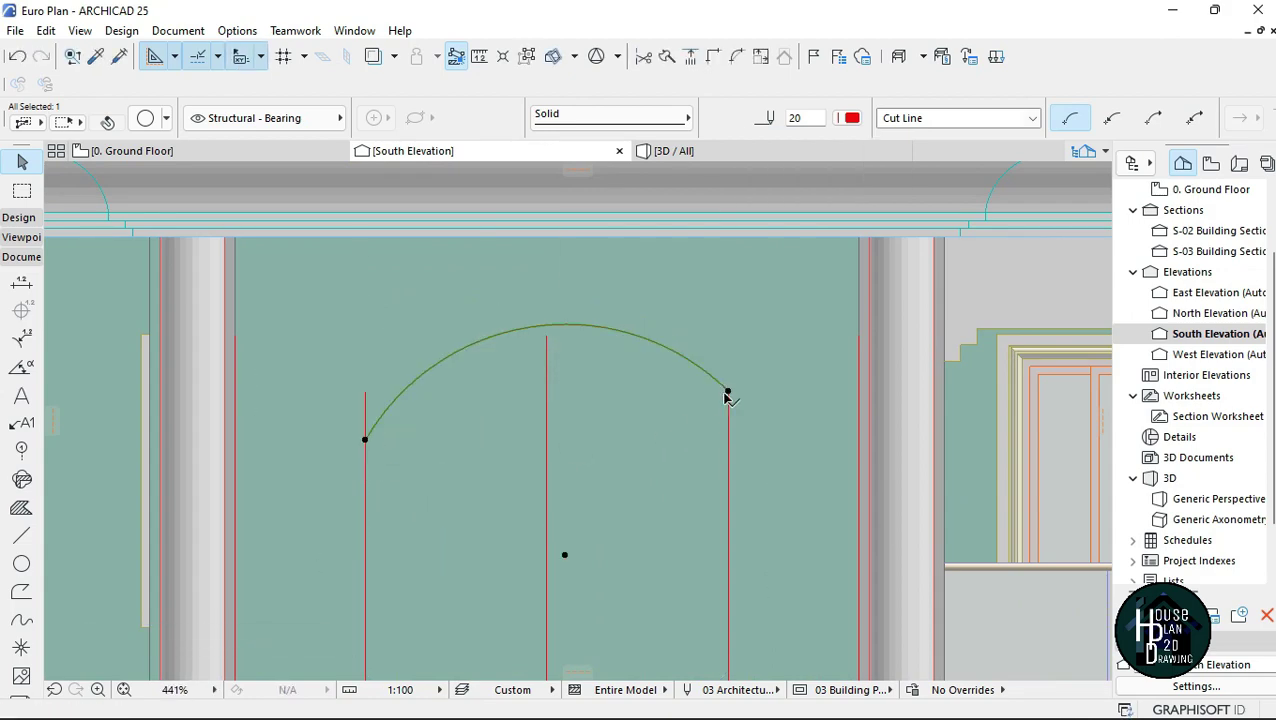
pyautogui.click(727, 392)
pyautogui.write('300')
pyautogui.press('Return')
pyautogui.press('Escape')
pyautogui.scroll(-2, 600, 300)
pyautogui.scroll(2, 575, 346)
# Step: Undo the changes to both ends of the arc
pyautogui.hotkey('ctrl', 'z')
pyautogui.hotkey('ctrl', 'z')
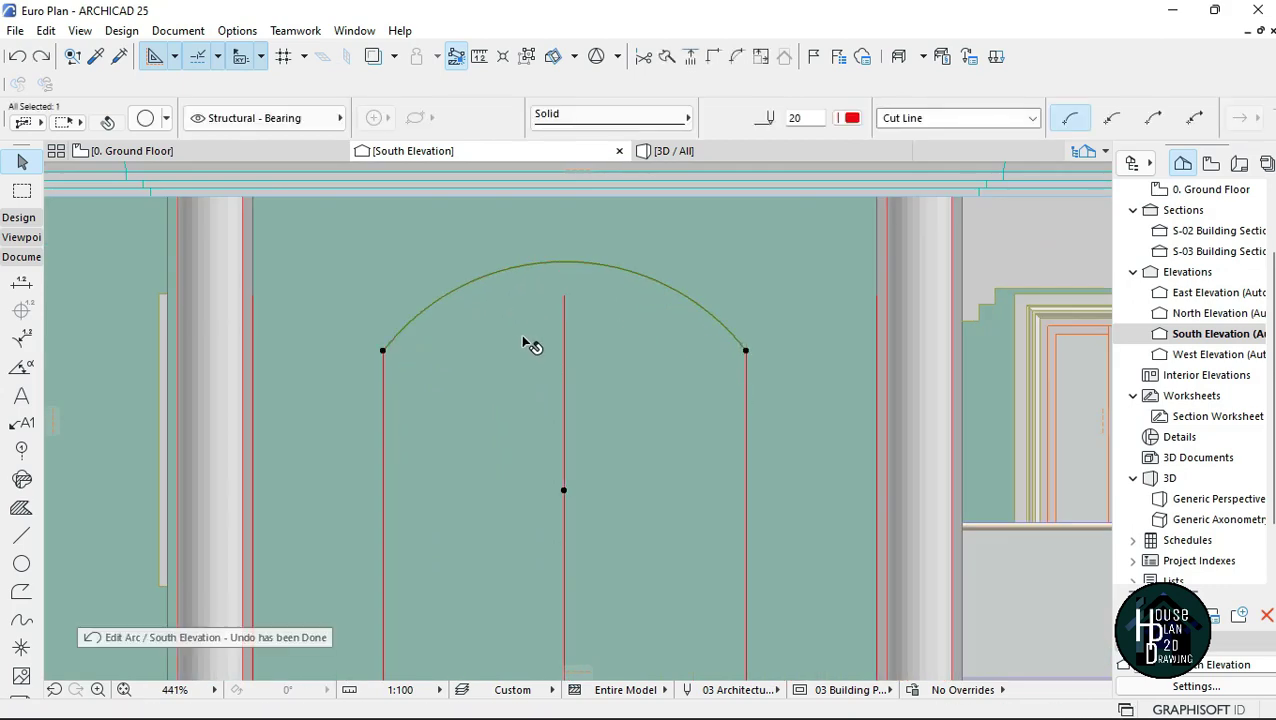
pyautogui.hotkey('ctrl', 'z')
pyautogui.click(42, 58)
pyautogui.press('Escape')
# Step: Draw a horizontal line between the two ends of the arc, using the centre line's settings
pyautogui.scroll(-7, 568, 267)
pyautogui.scroll(6, 582, 291)
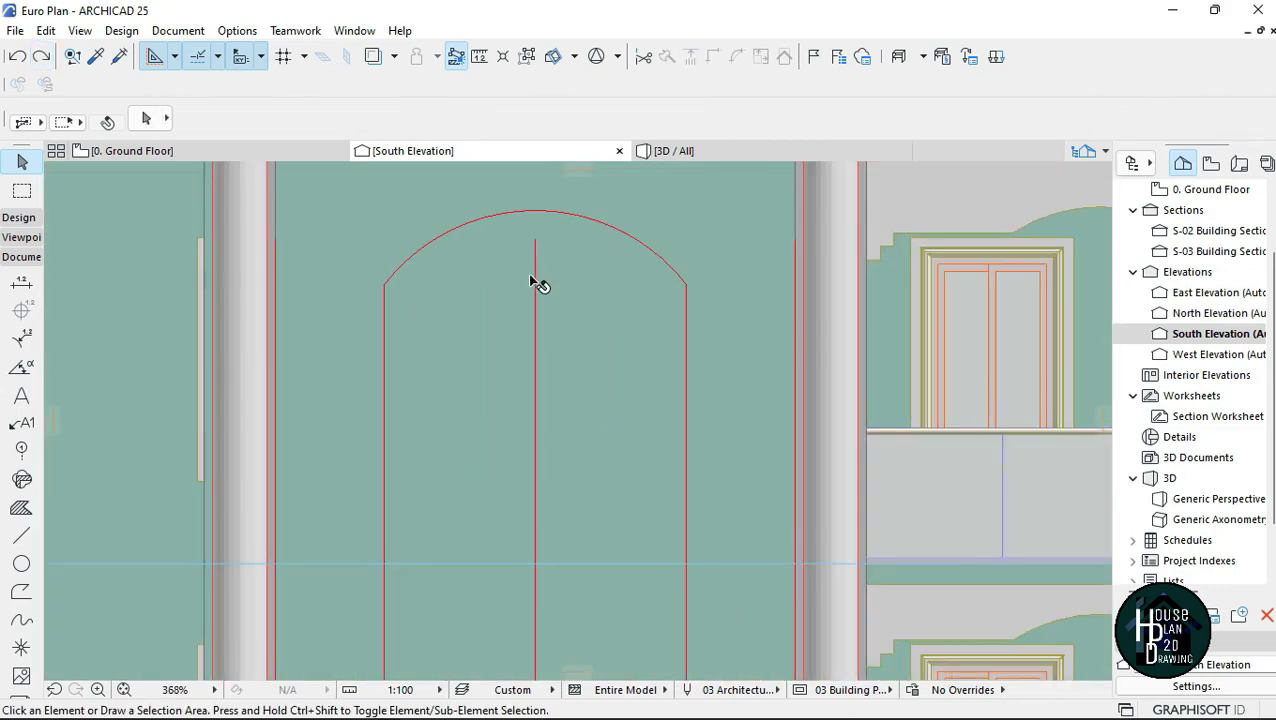
pyautogui.keyDown('alt'); pyautogui.click(534, 279); pyautogui.keyUp('alt')
pyautogui.scroll(-2, 481, 367)
pyautogui.scroll(3, 468, 330)
pyautogui.click(371, 295)
pyautogui.doubleClick(737, 291)
# Step: Stretch the vertical centre line upward until it meets the top of the arch's arc
pyautogui.scroll(-6, 612, 250)
pyautogui.scroll(2, 616, 281)
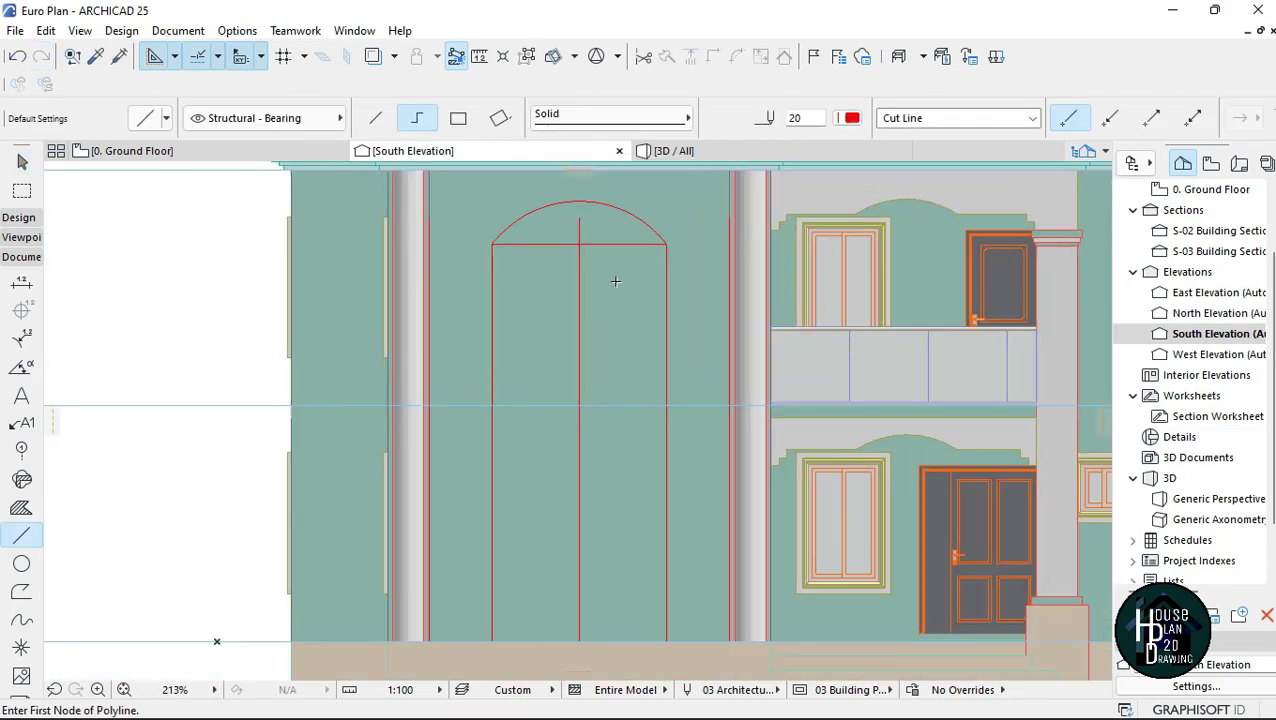
pyautogui.scroll(-3, 615, 281)
pyautogui.scroll(4, 601, 276)
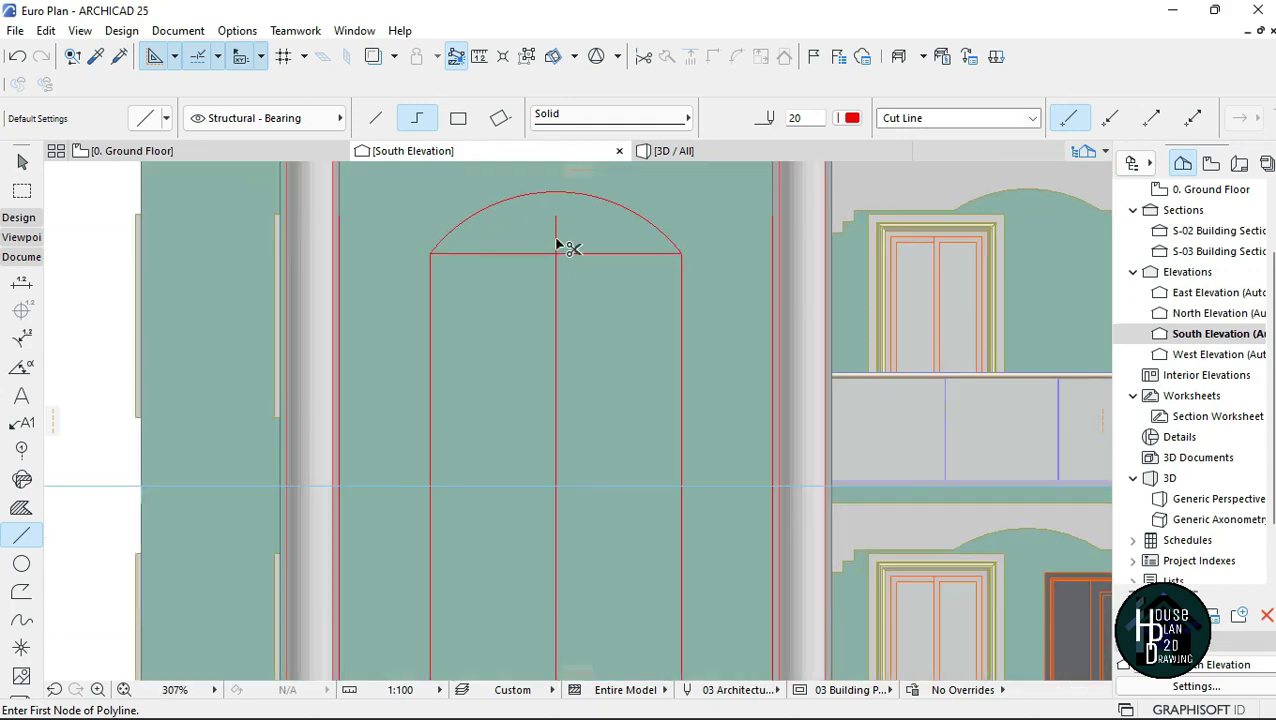
pyautogui.keyDown('ctrl'); pyautogui.click(557, 242); pyautogui.keyUp('ctrl')
pyautogui.scroll(1, 558, 235)
pyautogui.click(540, 296)
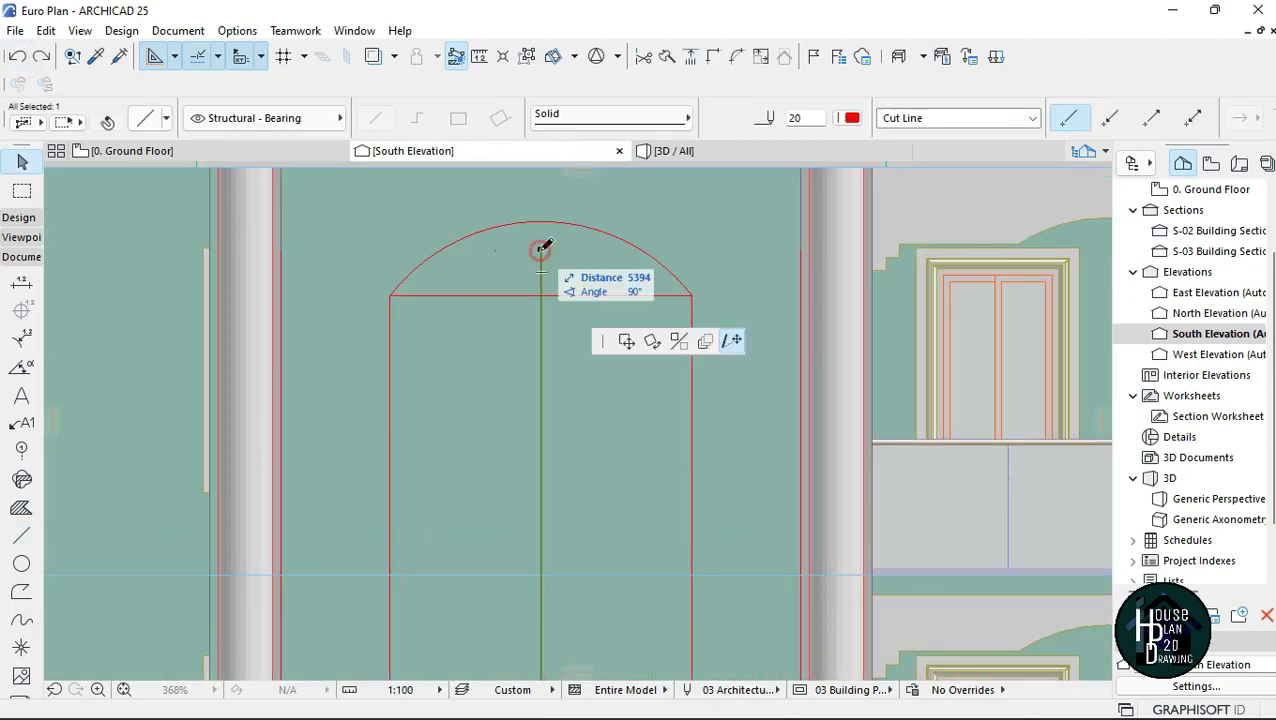
pyautogui.doubleClick(540, 221)
# Step: Draw two diagonal lines from the crossing of the centre line and the horizontal line to the arc, one on each side
pyautogui.scroll(-1, 544, 279)
pyautogui.scroll(3, 540, 300)
pyautogui.click(538, 299)
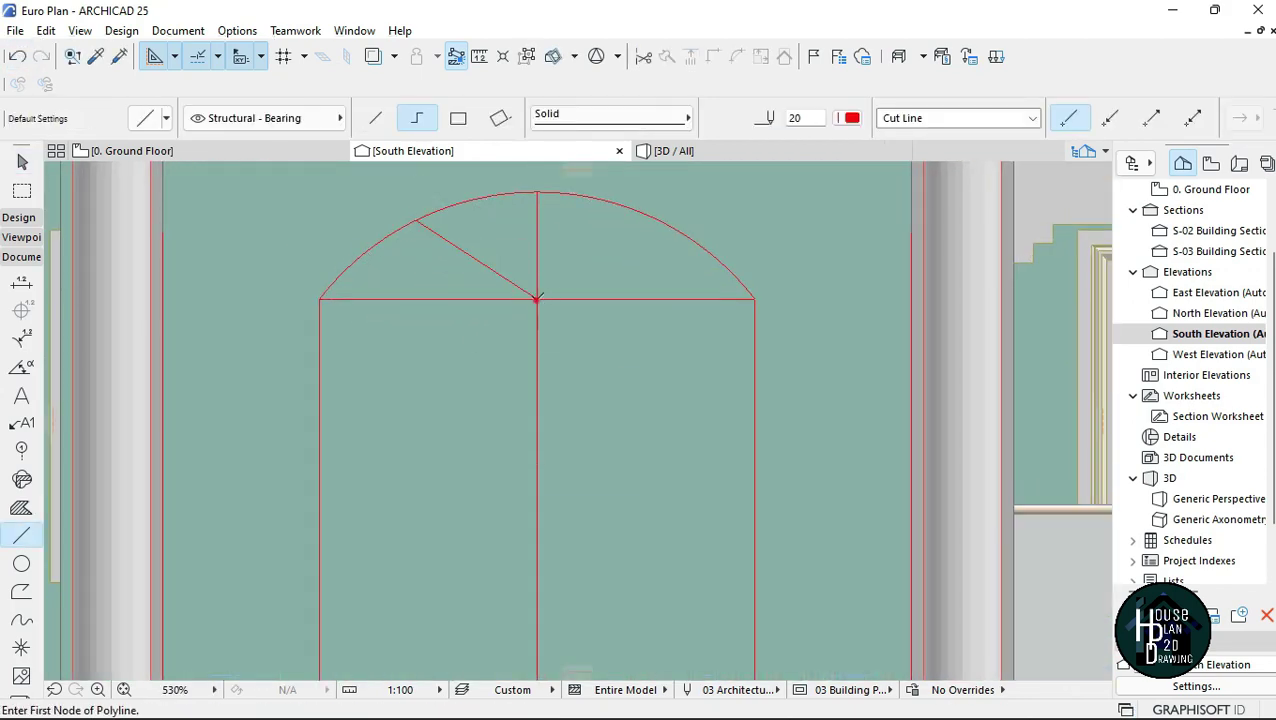
pyautogui.click(537, 299)
pyautogui.doubleClick(659, 221)
# Step: Replace the horizontal line under the arc with two parallel lines, and place a parallel copy of the centre line on its left
pyautogui.scroll(-5, 567, 256)
pyautogui.click(623, 195)
pyautogui.click(530, 285)
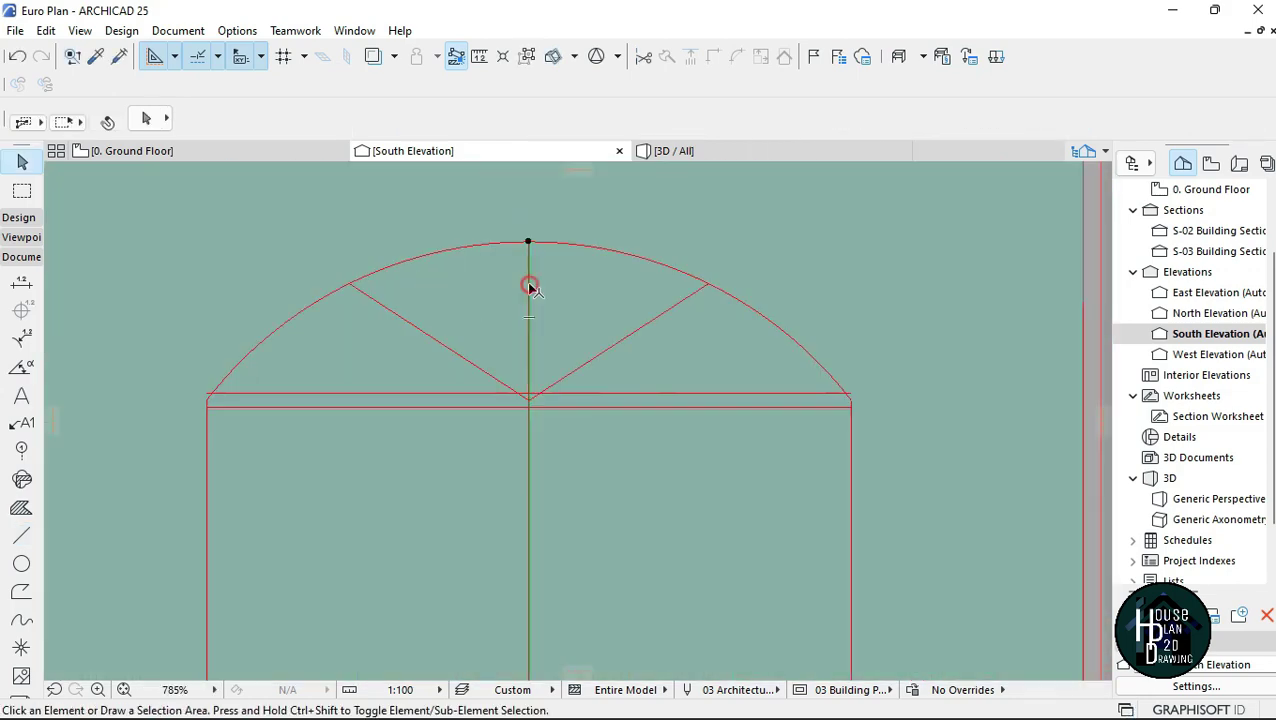
pyautogui.click(530, 287)
pyautogui.click(529, 243)
pyautogui.write('2')
pyautogui.press('Return')
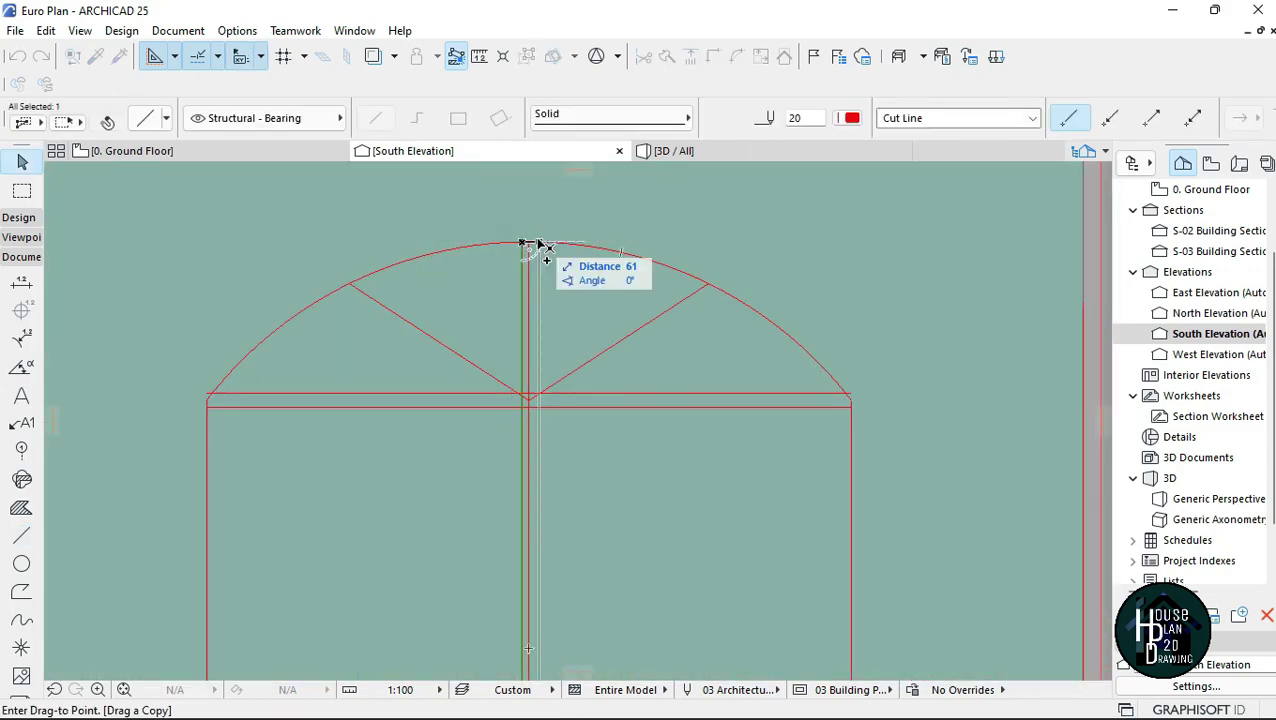
# Step: Copy that vertical line 50 to the right, delete the original centre line, and measure the gap between the pair
pyautogui.click(529, 243)
pyautogui.rightClick(638, 187)
pyautogui.click(683, 347)
pyautogui.scroll(5, 517, 240)
pyautogui.press('m')
pyautogui.click(527, 241)
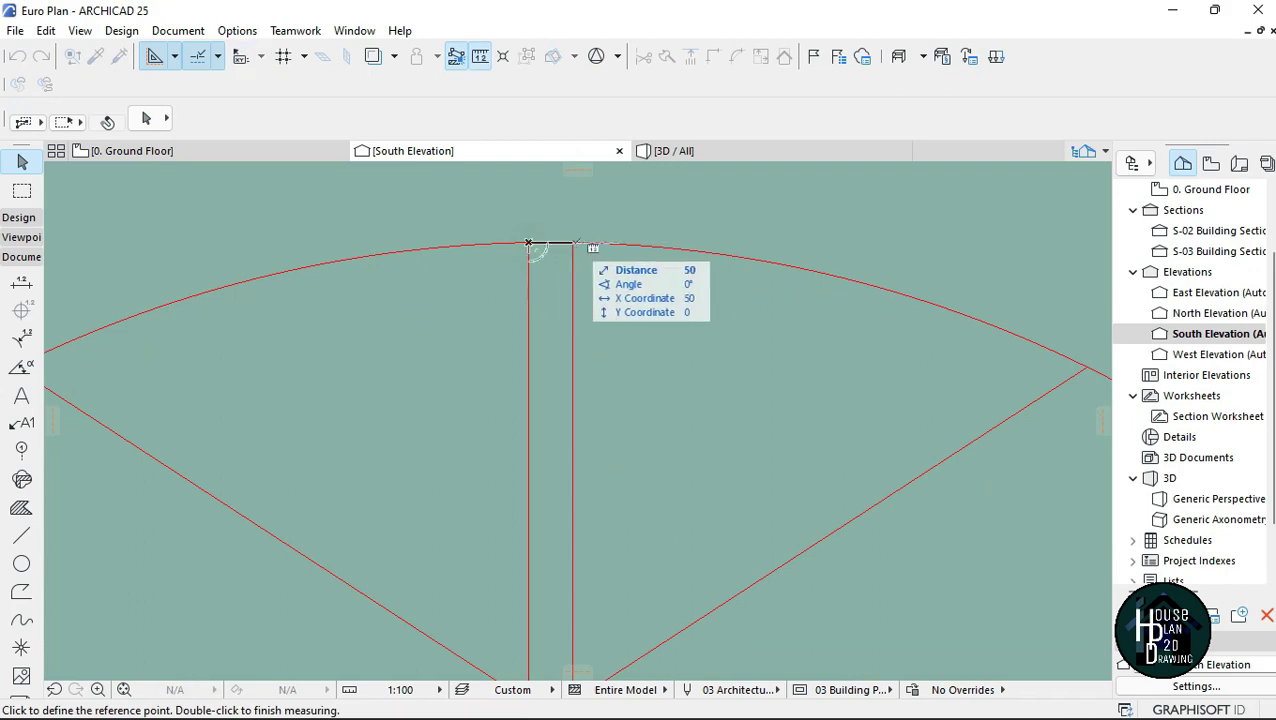
pyautogui.press('Escape')
# Step: Place parallel copies on both sides of the left diagonal in the arch, spaced 50 apart
pyautogui.scroll(-10, 538, 261)
pyautogui.click(538, 302)
pyautogui.click(538, 302)
pyautogui.scroll(4, 533, 305)
pyautogui.scroll(3, 521, 256)
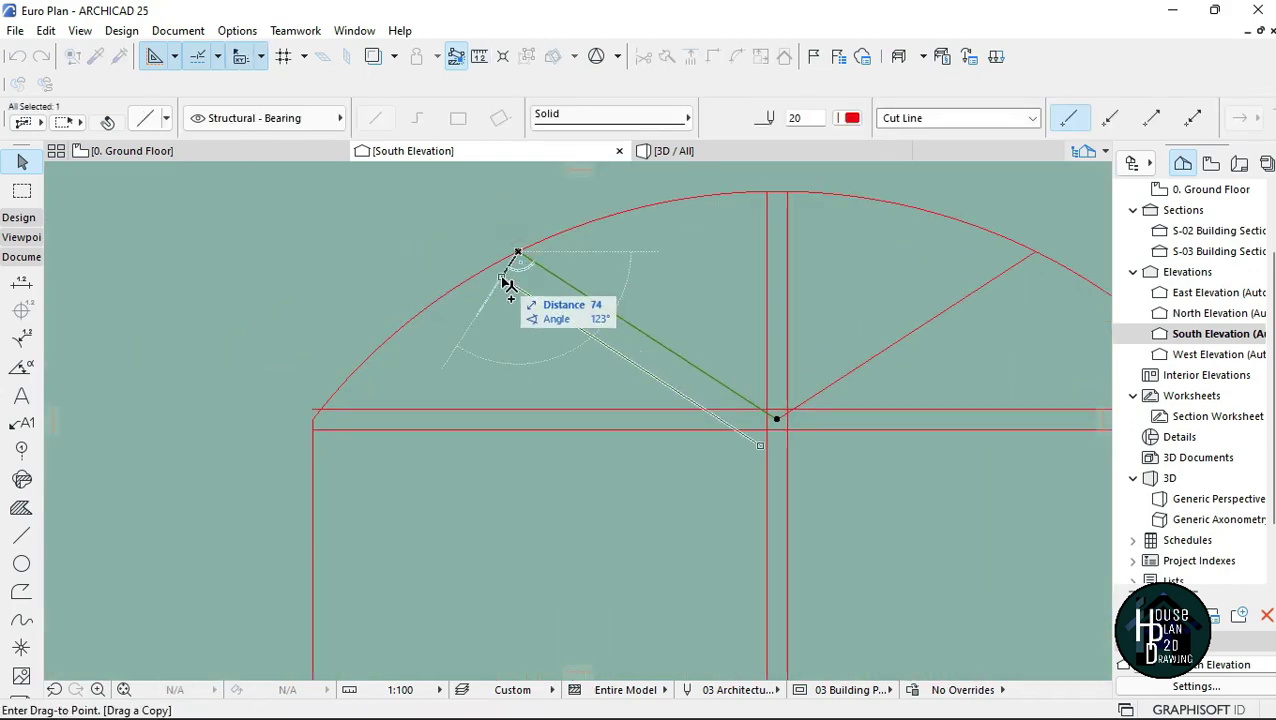
pyautogui.click(512, 262)
pyautogui.write('50')
pyautogui.press('Return')
pyautogui.press('Escape')
pyautogui.scroll(-3, 508, 265)
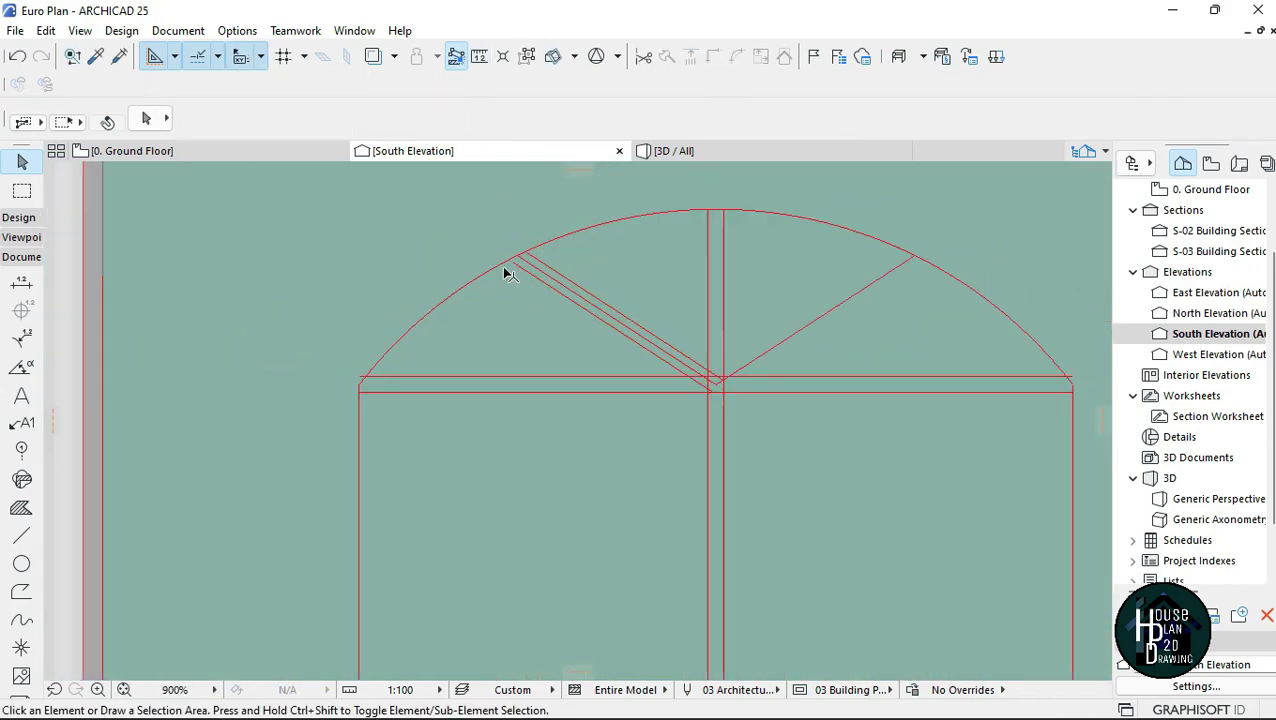
# Step: Copy the right diagonal in the arch 25 perpendicular to its upper side
pyautogui.scroll(3, 733, 278)
pyautogui.click(708, 250)
pyautogui.hotkey('ctrl', 'shift', 'd')
pyautogui.click(727, 237)
pyautogui.write('25')
pyautogui.press('Return')
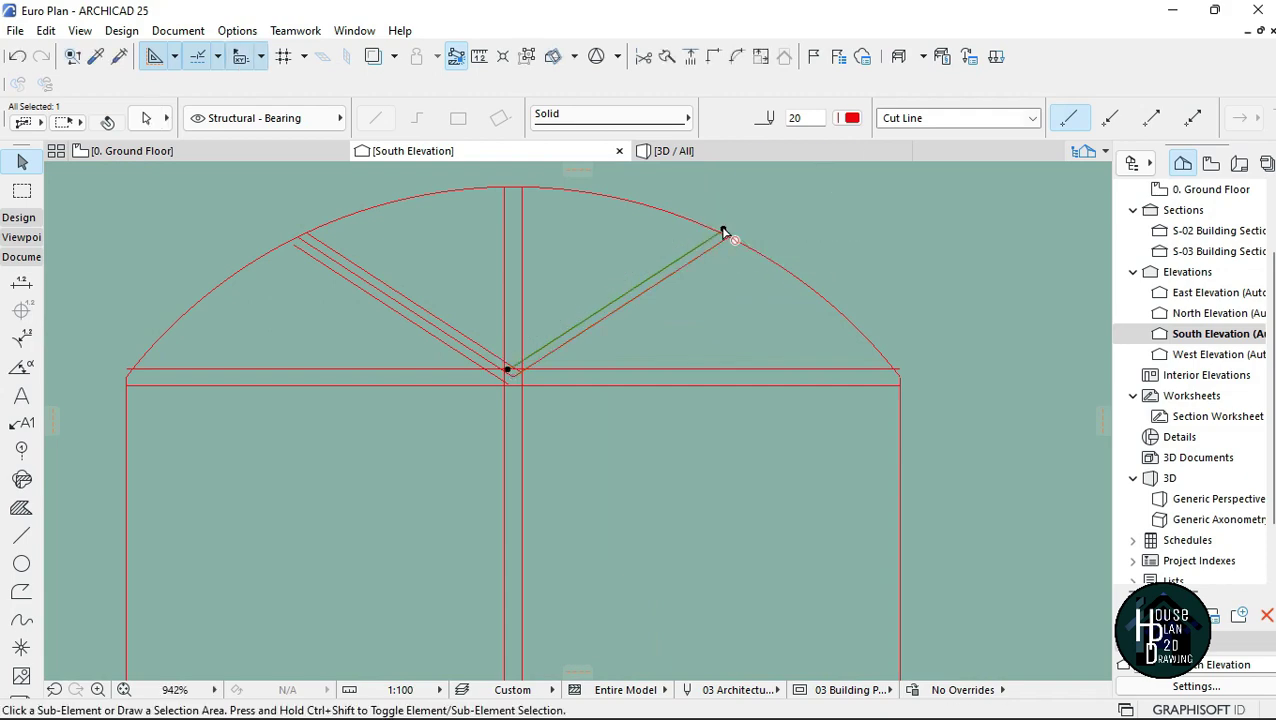
# Step: Copy the new right diagonal 50 back to the lower side, and delete the two original diagonals
pyautogui.hotkey('ctrl', 'shift', 'd')
pyautogui.click(723, 230)
pyautogui.write('50')
pyautogui.press('Return')
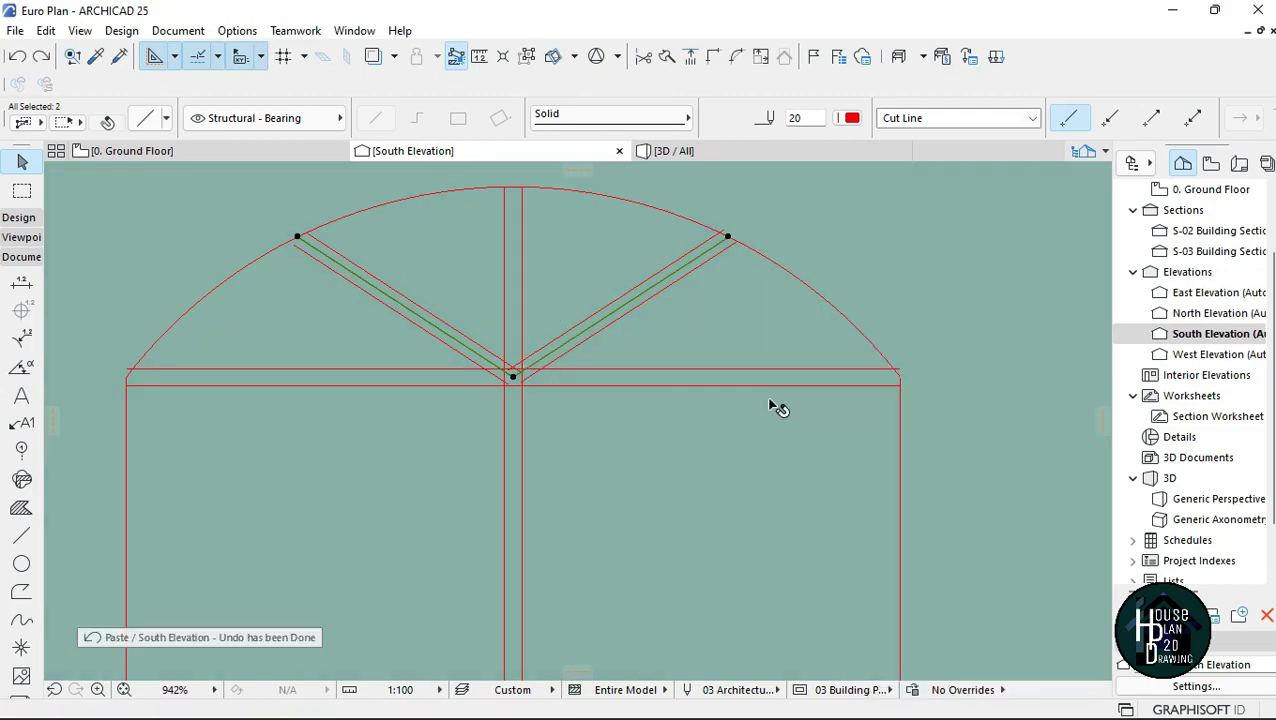
pyautogui.rightClick(773, 400)
pyautogui.click(821, 391)
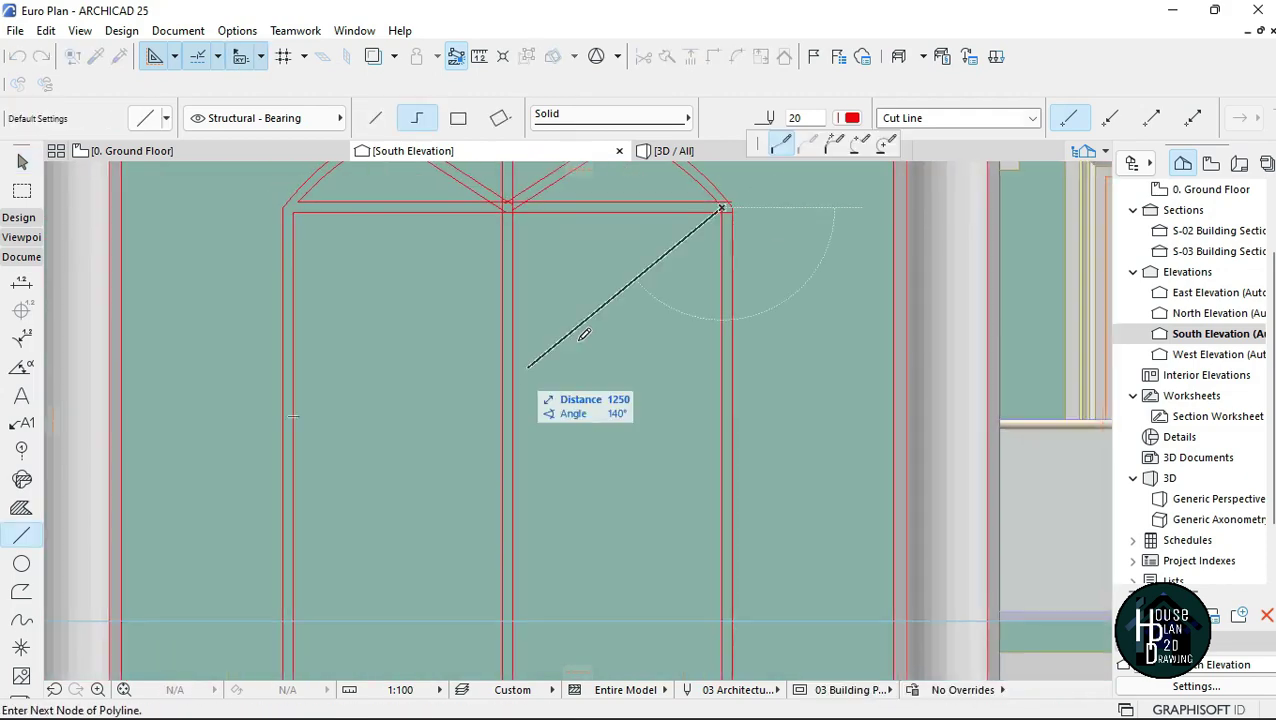
# Step: Draw a three-segment zigzag polyline from the frame's upper right inner corner down between the inner sides to the lower left
pyautogui.scroll(-3, 655, 320)
pyautogui.scroll(-2, 560, 316)
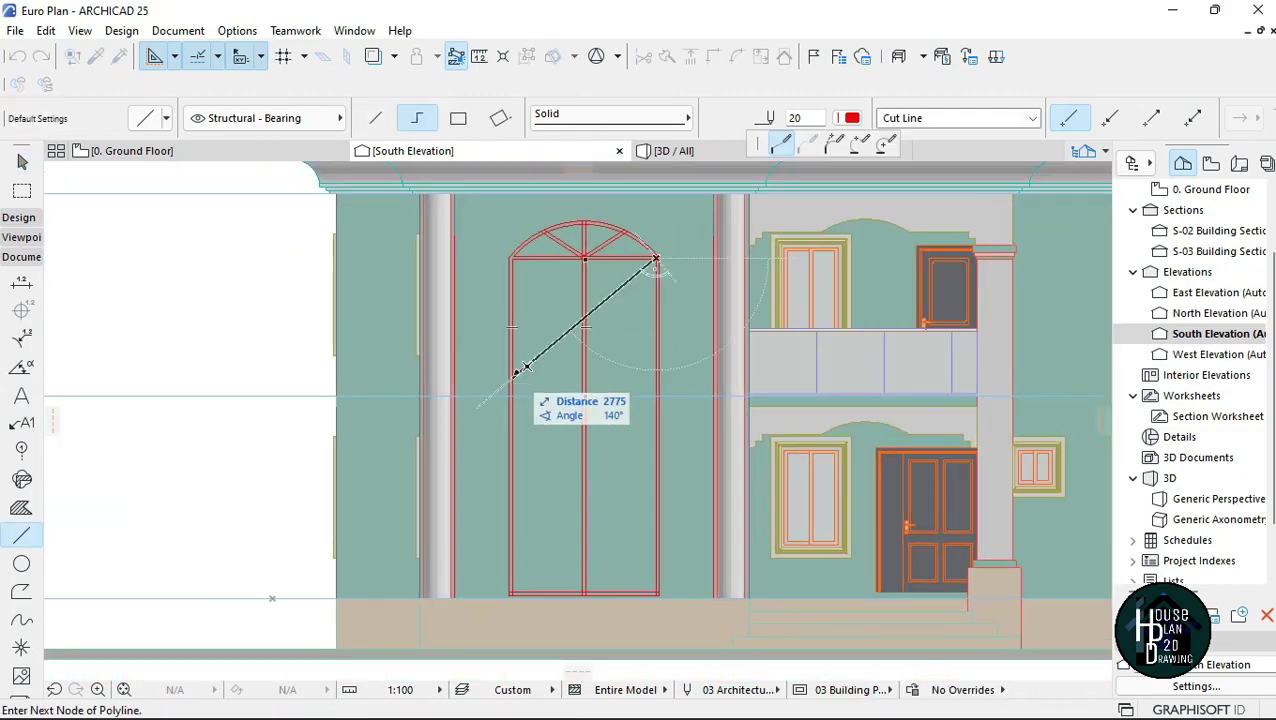
pyautogui.click(659, 446)
pyautogui.doubleClick(513, 539)
pyautogui.scroll(-2, 522, 518)
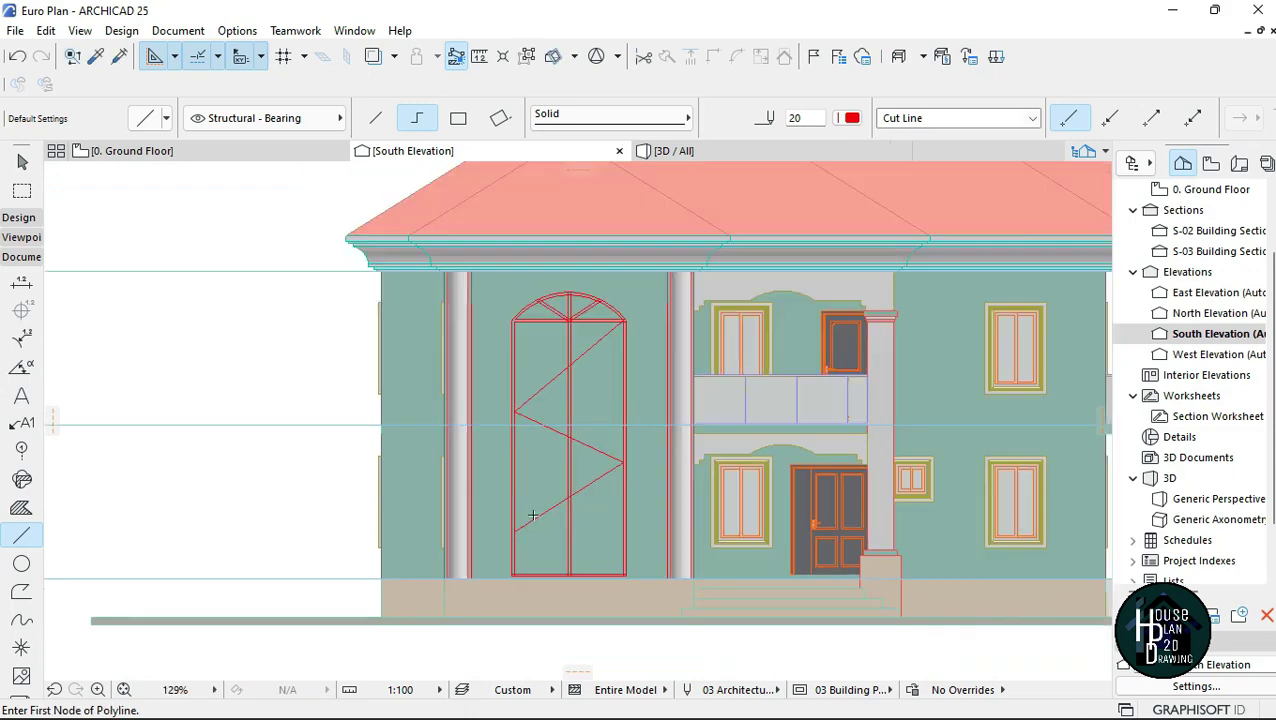
# Step: Draw a horizontal line from the central mullion to the right inner side, in the upper right bay below the diagonal
pyautogui.scroll(4, 564, 563)
pyautogui.scroll(-3, 536, 363)
pyautogui.scroll(5, 544, 331)
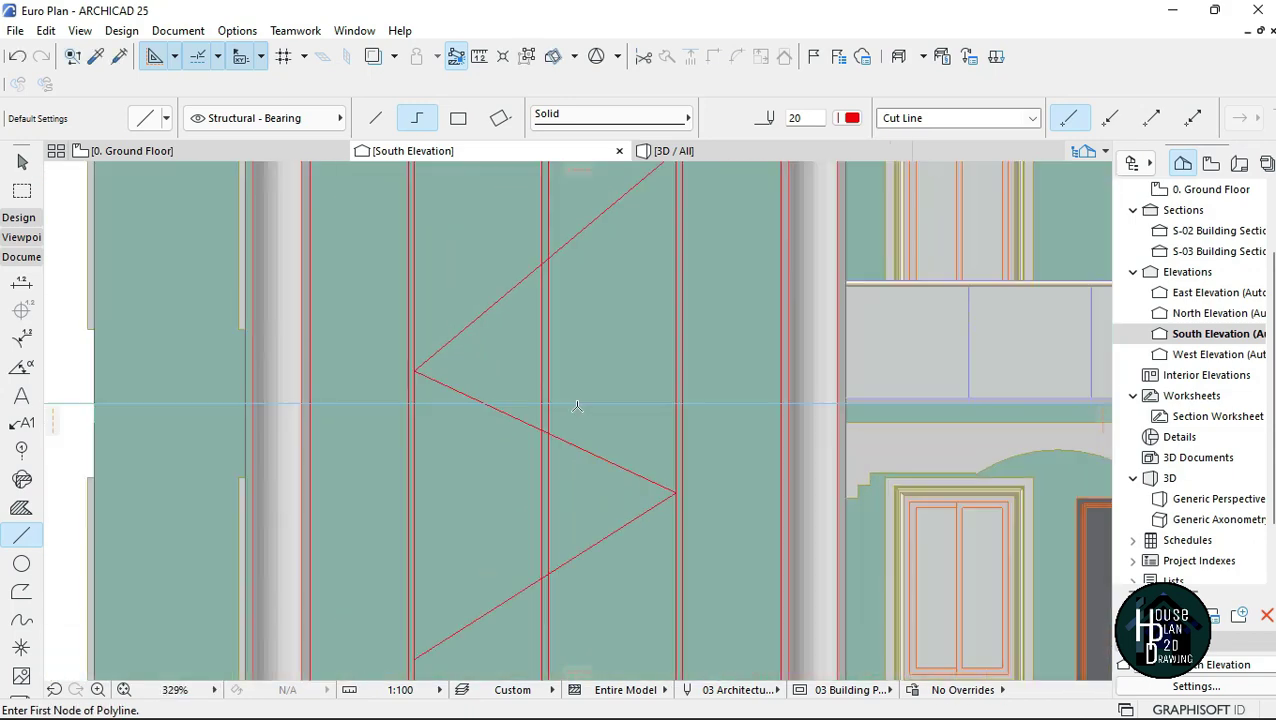
pyautogui.doubleClick(674, 314)
pyautogui.scroll(-3, 562, 334)
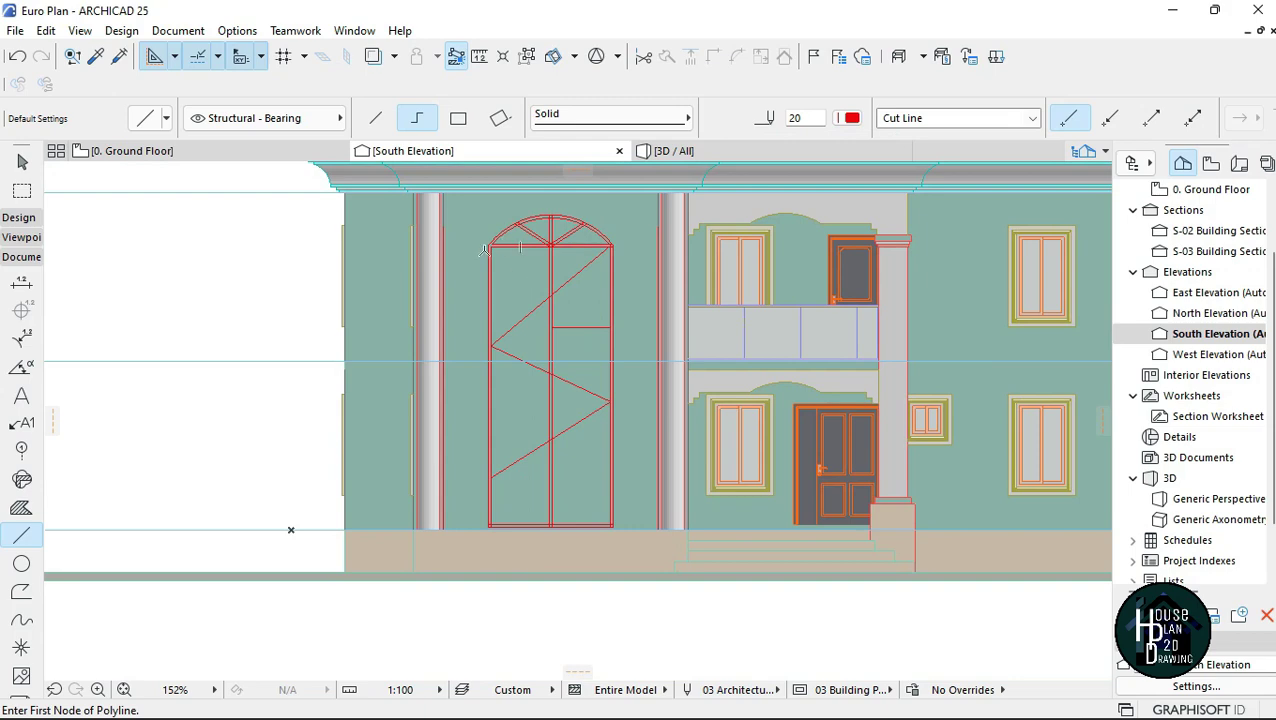
# Step: Draw a horizontal line between the central mullion and the left inner side, in the lower left bay
pyautogui.scroll(-1, 487, 252)
pyautogui.scroll(6, 490, 370)
pyautogui.click(675, 330)
pyautogui.doubleClick(501, 334)
pyautogui.scroll(-5, 542, 305)
pyautogui.scroll(5, 606, 386)
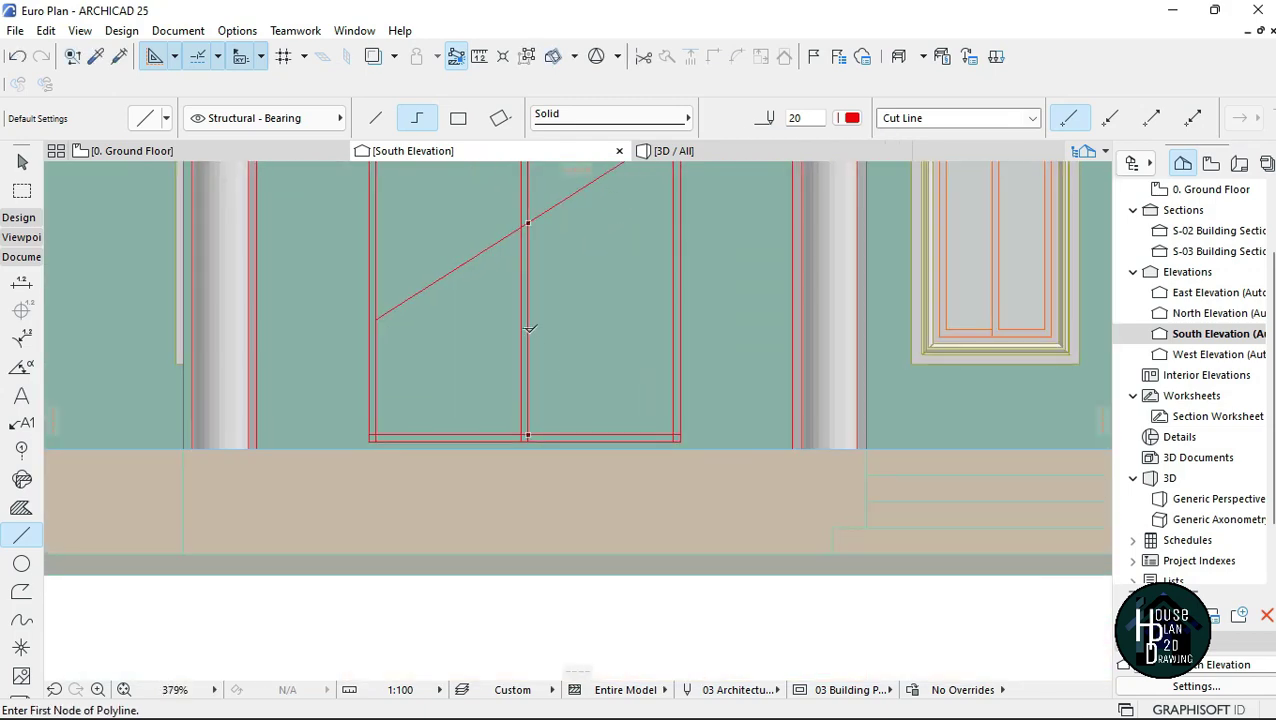
# Step: Draw horizontal lines across the lower right bay and the upper left bay, from the central mullion to the frame's inner sides
pyautogui.scroll(-3, 530, 328)
pyautogui.scroll(5, 597, 310)
pyautogui.click(597, 309)
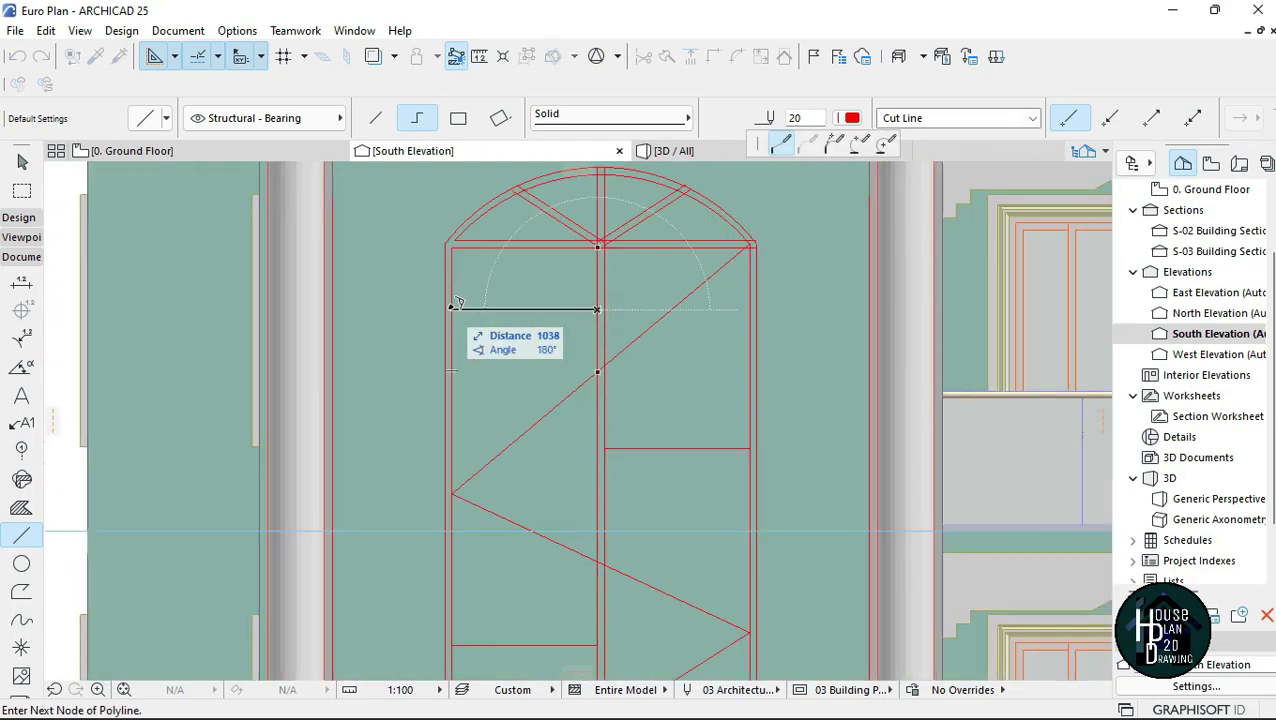
pyautogui.doubleClick(451, 309)
pyautogui.scroll(-8, 526, 296)
pyautogui.scroll(4, 554, 358)
pyautogui.press('Escape')
# Step: Suspend grouping and select only the top segment of the zigzag polyline
pyautogui.scroll(-2, 562, 357)
pyautogui.scroll(2, 549, 325)
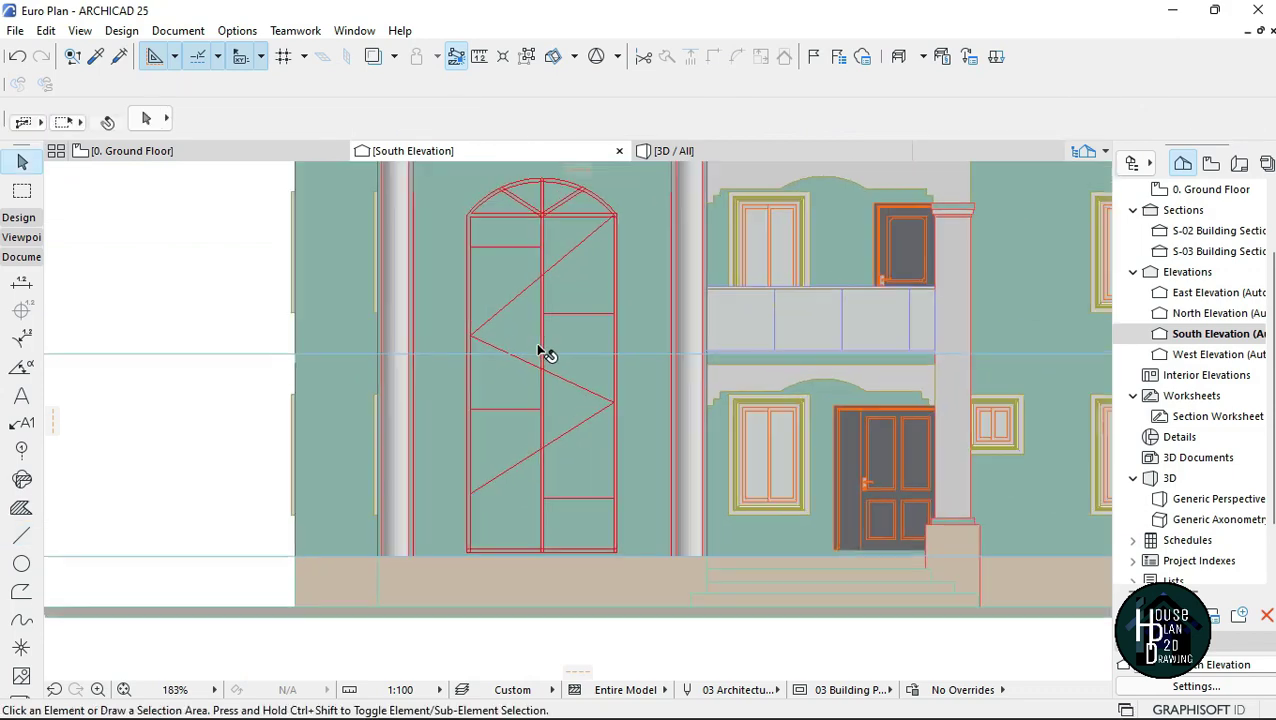
pyautogui.scroll(2, 563, 272)
pyautogui.click(562, 264)
pyautogui.scroll(-3, 515, 380)
pyautogui.scroll(3, 512, 366)
pyautogui.click(528, 58)
pyautogui.click(564, 266)
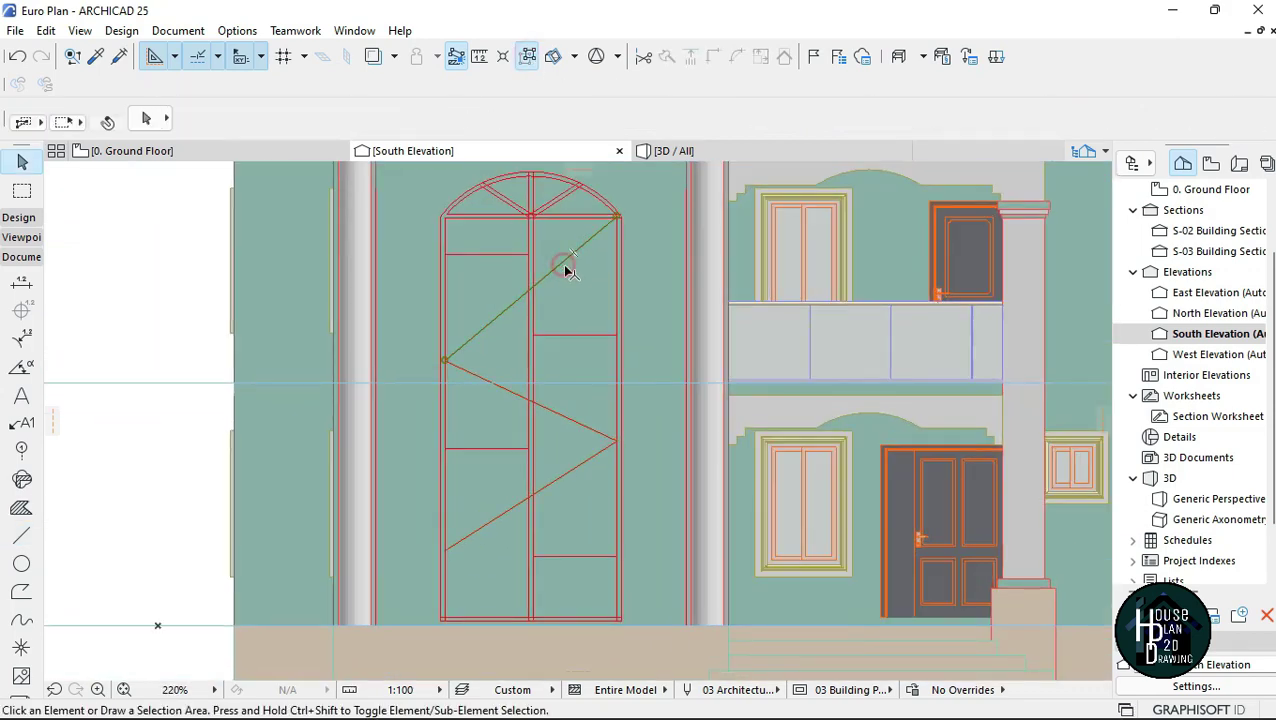
# Step: Try to copy the zigzag's top segment from its upper right end, and undo the copy
pyautogui.scroll(-3, 567, 266)
pyautogui.scroll(4, 588, 238)
pyautogui.scroll(6, 594, 264)
pyautogui.hotkey('ctrl', 'shift', 'd')
pyautogui.click(567, 289)
pyautogui.click(554, 267)
pyautogui.hotkey('ctrl', 'z')
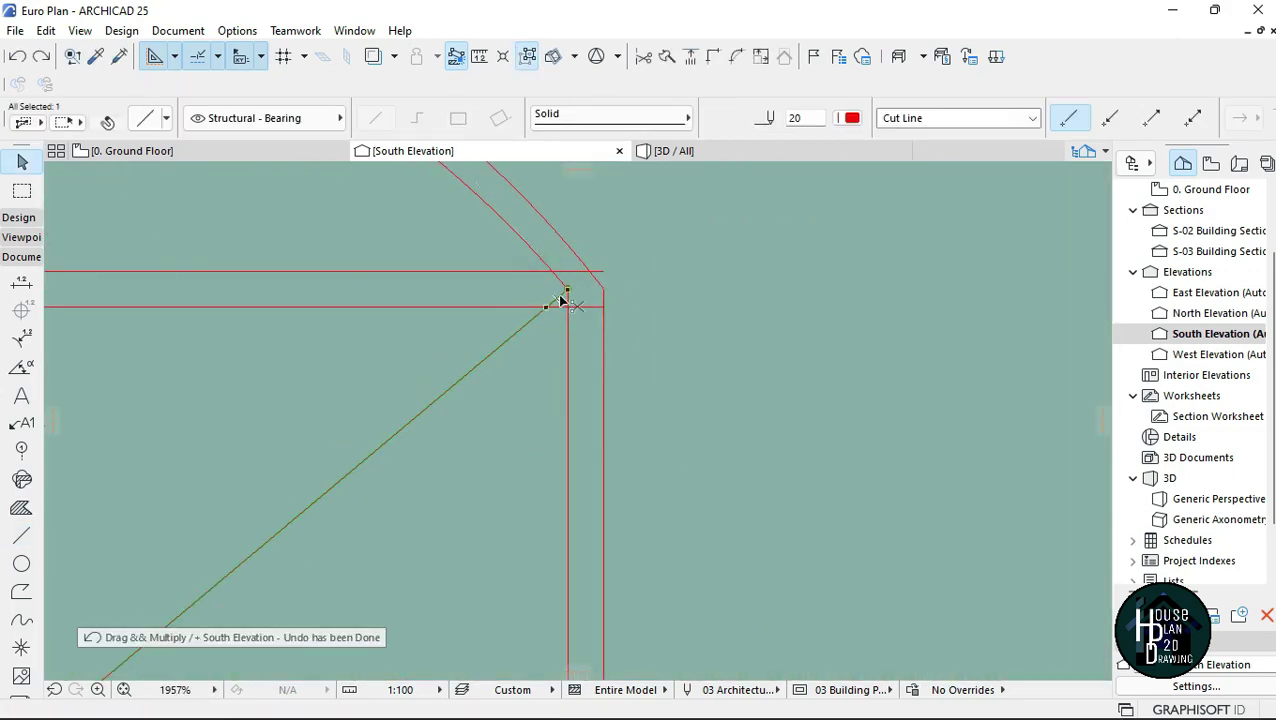
# Step: Place parallel copies on both sides of the zigzag's top segment
pyautogui.hotkey('ctrl', 'shift', 'd')
pyautogui.click(567, 289)
pyautogui.click(569, 304)
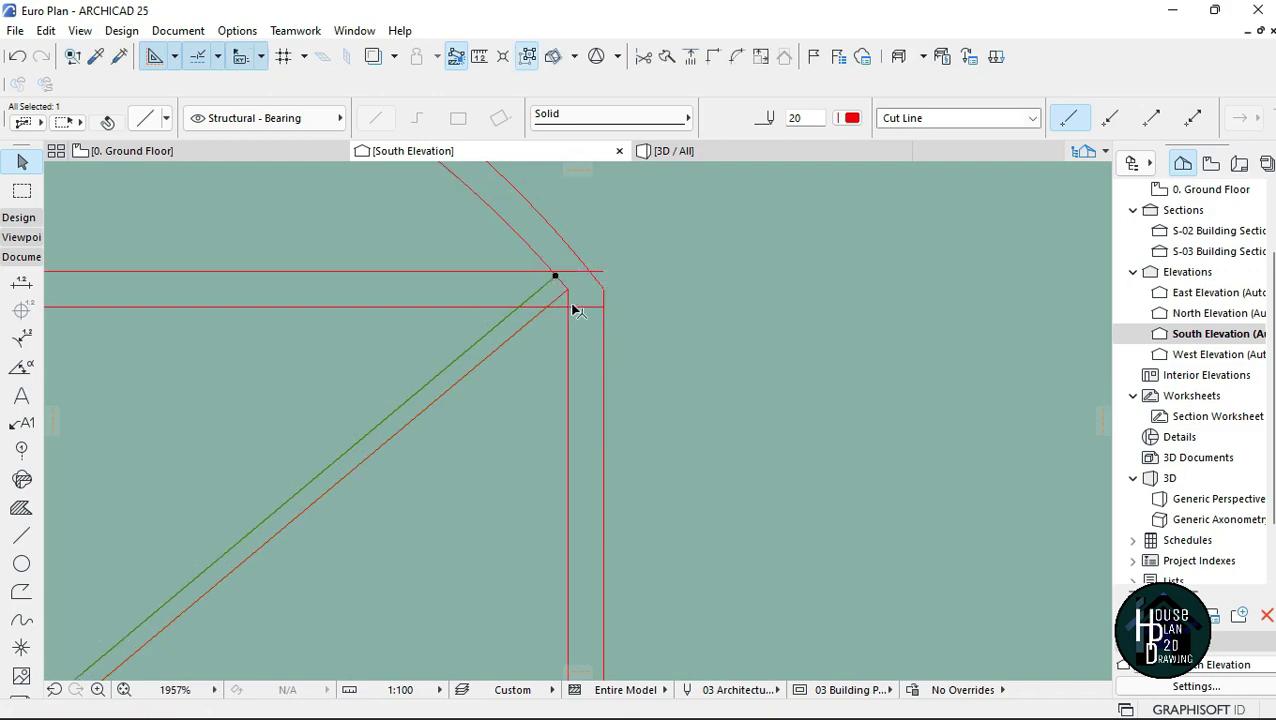
pyautogui.click(574, 298)
pyautogui.press('Escape')
# Step: Place parallel copies on both sides of the zigzag's middle segment
pyautogui.scroll(-10, 582, 352)
pyautogui.scroll(8, 527, 459)
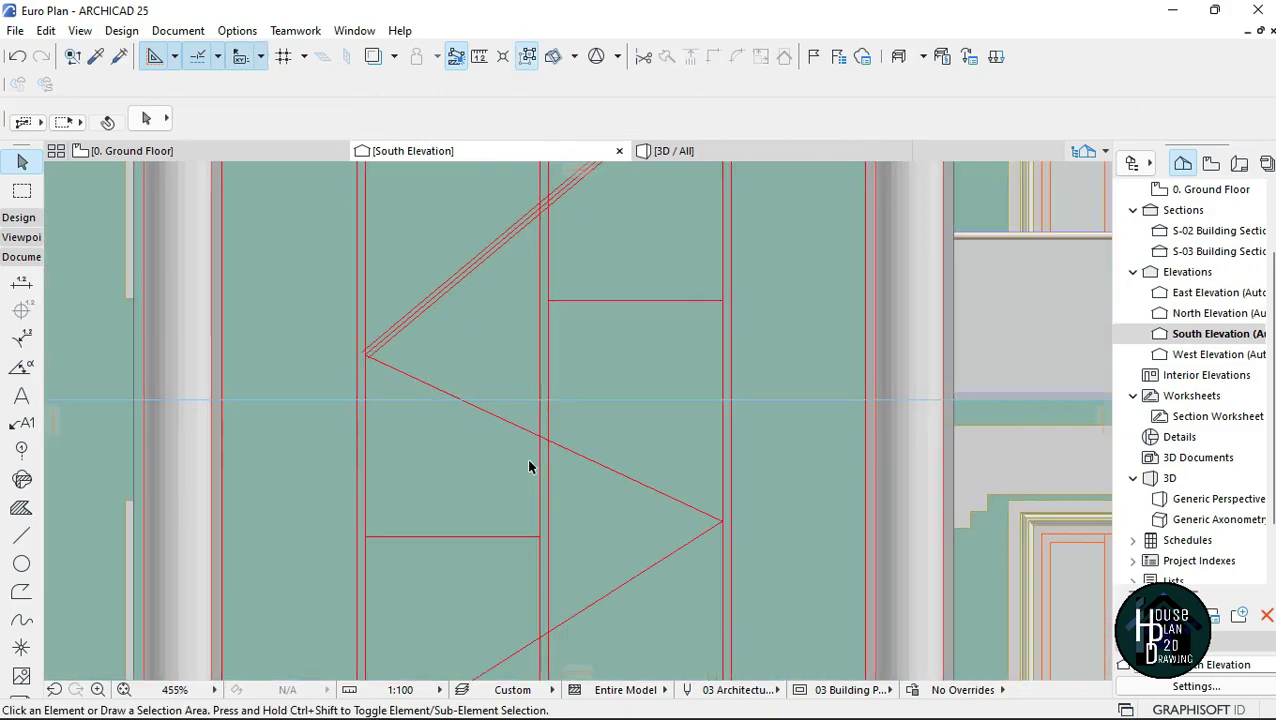
pyautogui.click(521, 388)
pyautogui.scroll(-5, 521, 388)
pyautogui.scroll(5, 689, 482)
pyautogui.hotkey('ctrl', 'shift', 'd')
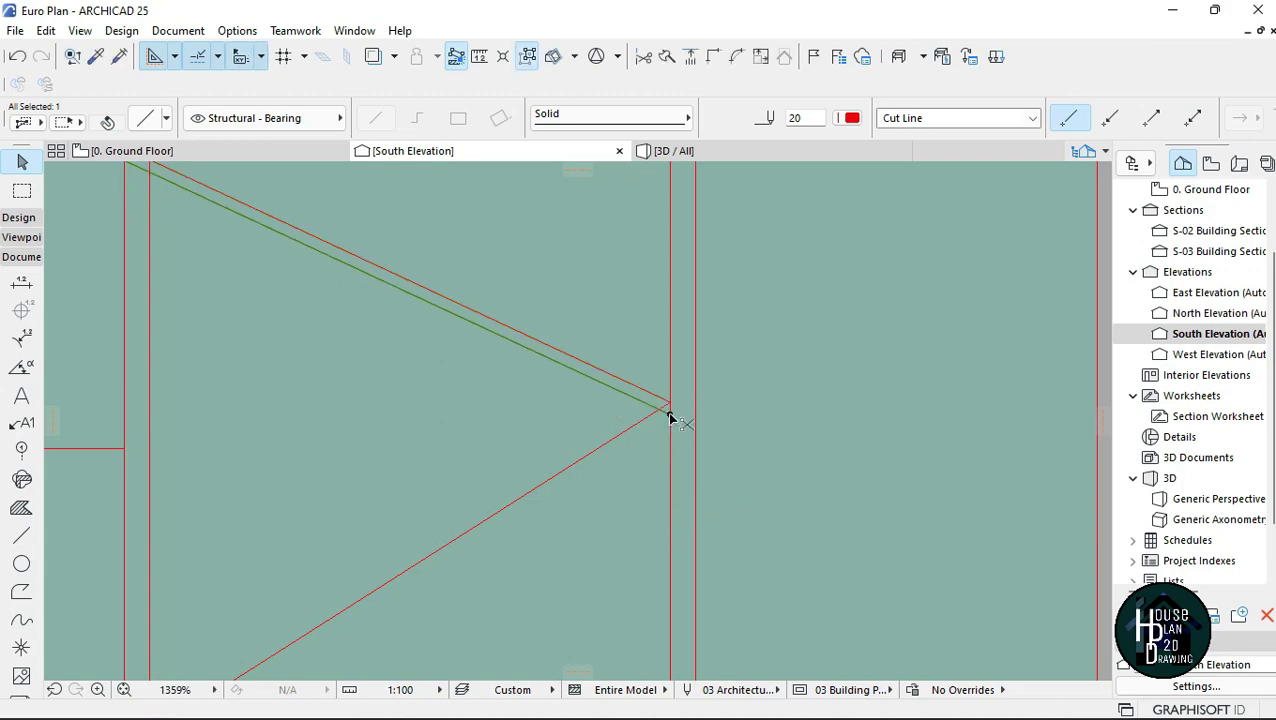
pyautogui.click(672, 405)
# Step: Place parallel copies on both sides of the zigzag's bottom segment
pyautogui.scroll(-3, 530, 488)
pyautogui.scroll(3, 534, 490)
pyautogui.click(537, 430)
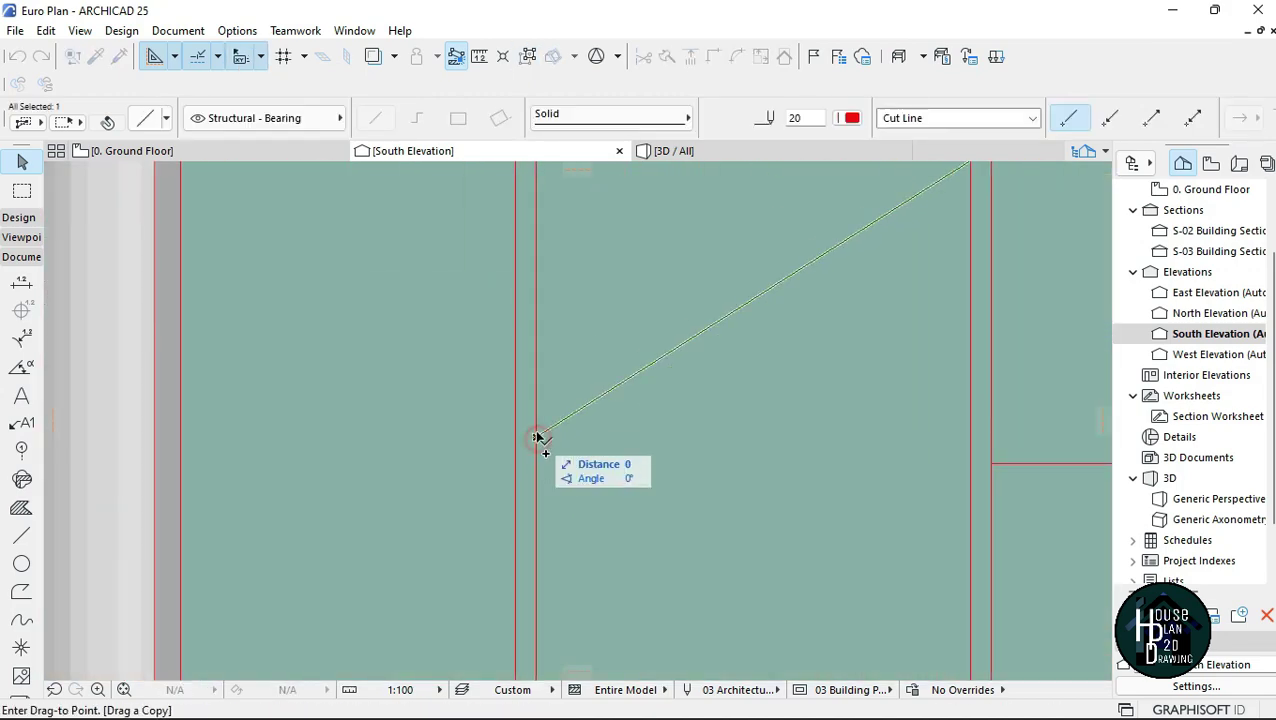
pyautogui.click(540, 437)
pyautogui.press('Return')
pyautogui.scroll(-3, 776, 413)
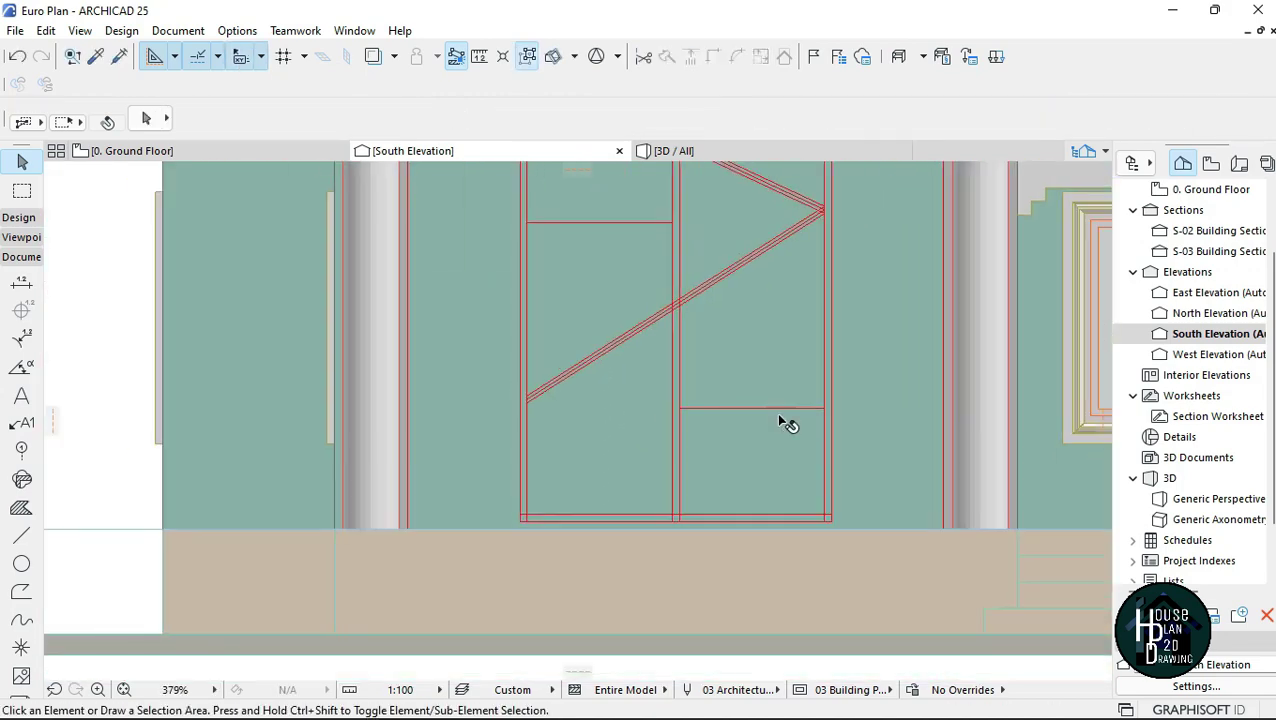
pyautogui.scroll(4, 638, 461)
pyautogui.press('Escape')
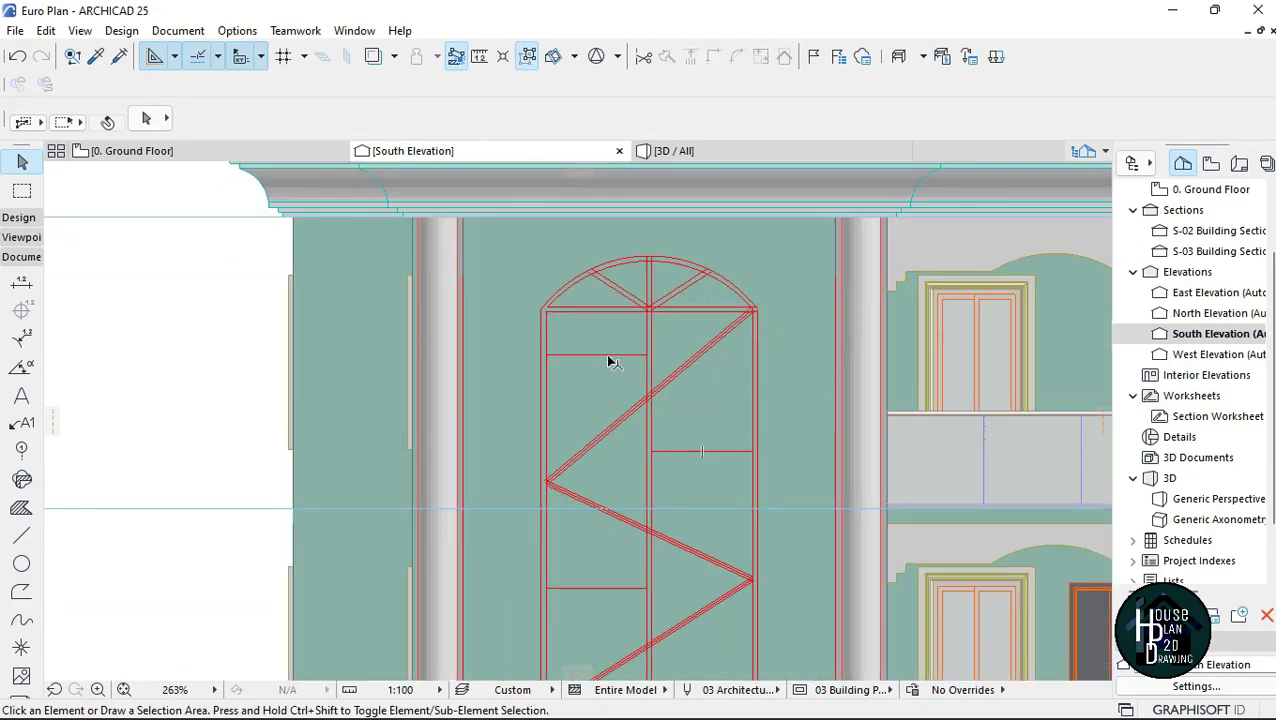
# Step: Delete the horizontal line in the upper left bay of the window
pyautogui.click(603, 355)
pyautogui.scroll(-3, 596, 372)
pyautogui.rightClick(333, 440)
pyautogui.click(378, 419)
# Step: Place parallel copies above and below the three remaining horizontal bay lines
pyautogui.scroll(-1, 652, 400)
pyautogui.scroll(4, 645, 428)
pyautogui.click(703, 360)
pyautogui.scroll(5, 665, 511)
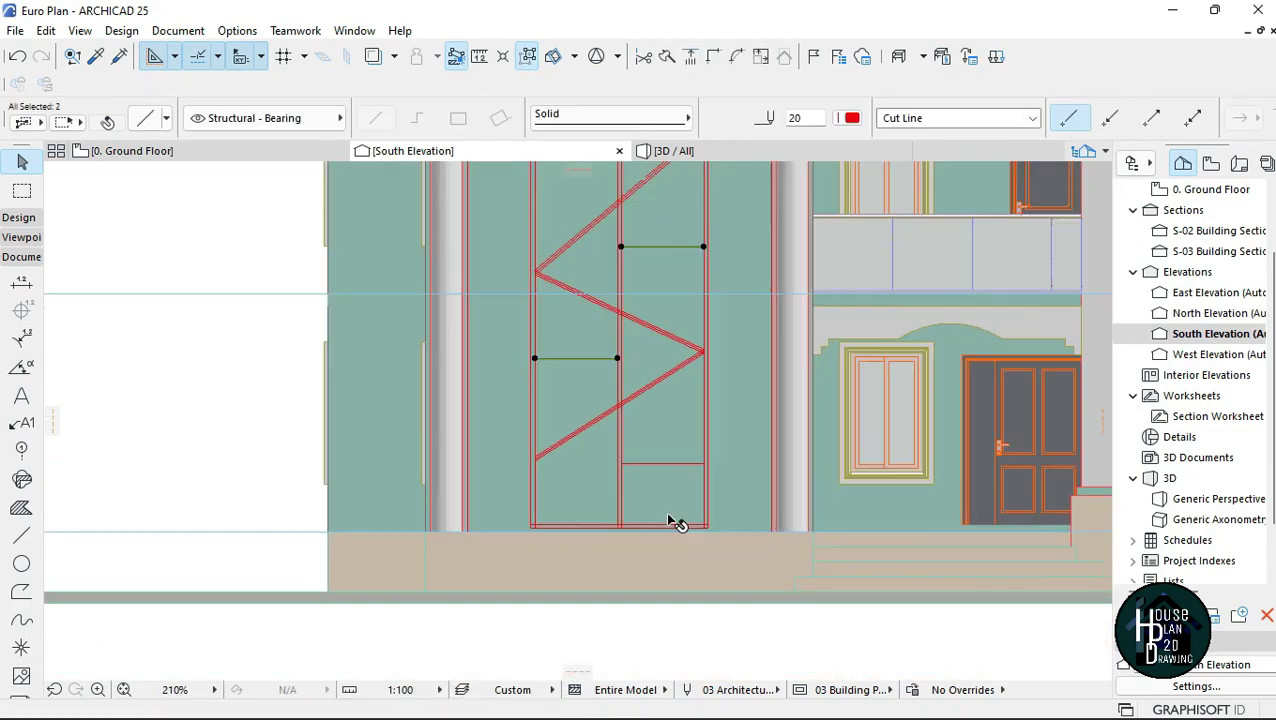
pyautogui.keyDown('ctrl'); pyautogui.click(597, 425); pyautogui.keyUp('ctrl')
pyautogui.click(595, 419)
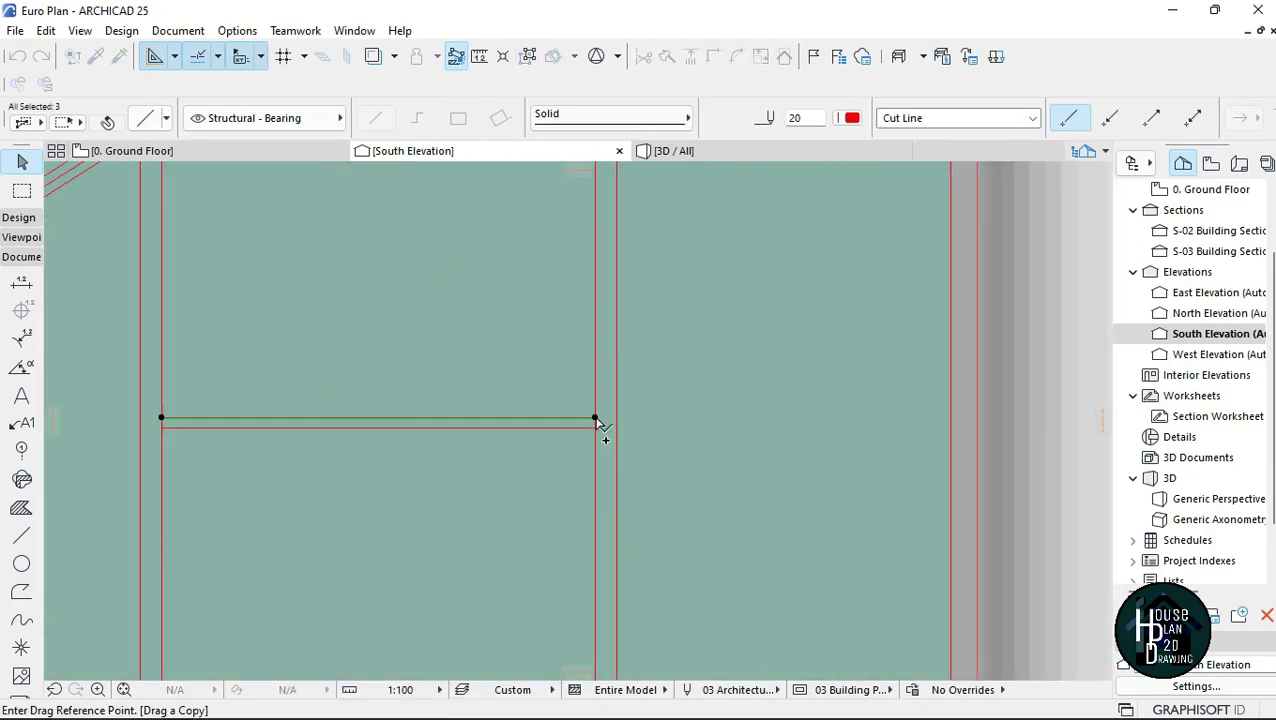
pyautogui.press('Return')
pyautogui.press('Escape')
# Step: Delete the original middle lines of the three zigzag segments and of the three horizontal bars
pyautogui.moveTo(574, 408); pyautogui.dragTo(558, 453)
pyautogui.scroll(-4, 620, 400)
pyautogui.keyDown('shift'); pyautogui.moveTo(674, 295); pyautogui.dragTo(658, 275); pyautogui.keyUp('shift')
pyautogui.scroll(1, 420, 300)
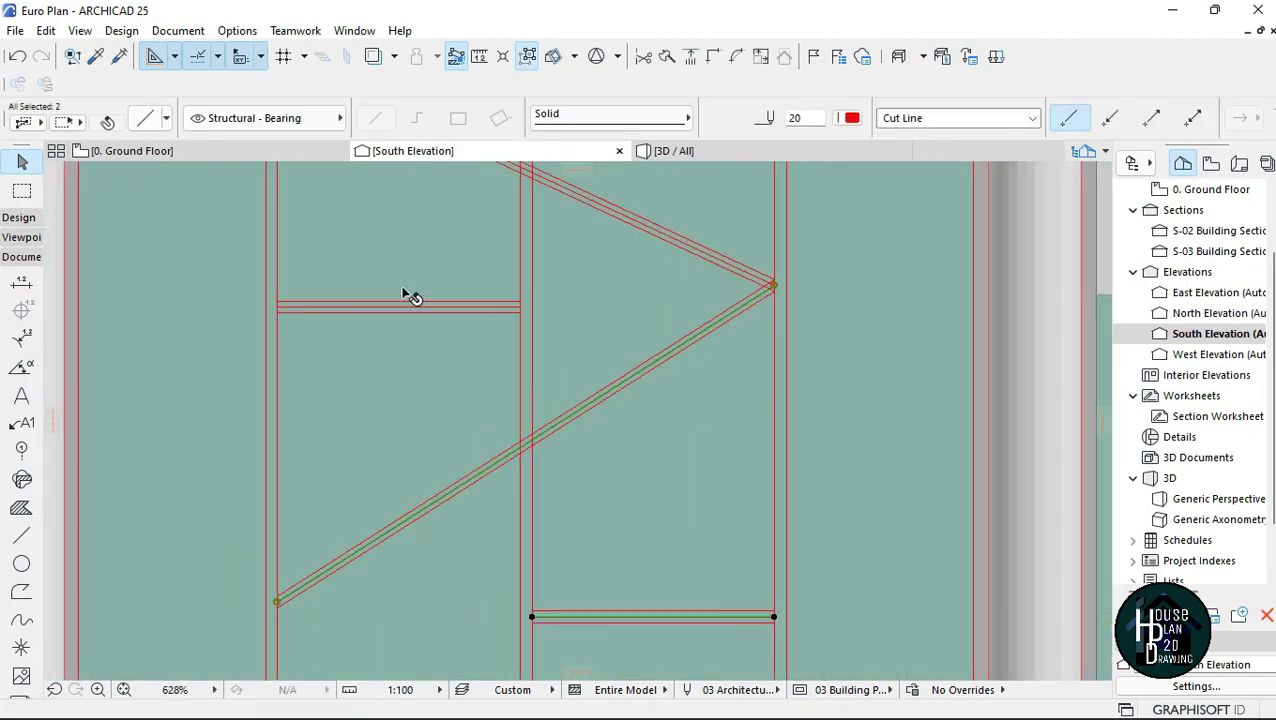
pyautogui.keyDown('shift'); pyautogui.moveTo(407, 293); pyautogui.dragTo(425, 325); pyautogui.keyUp('shift')
pyautogui.scroll(-5, 550, 400)
pyautogui.scroll(4, 556, 338)
pyautogui.scroll(-5, 515, 379)
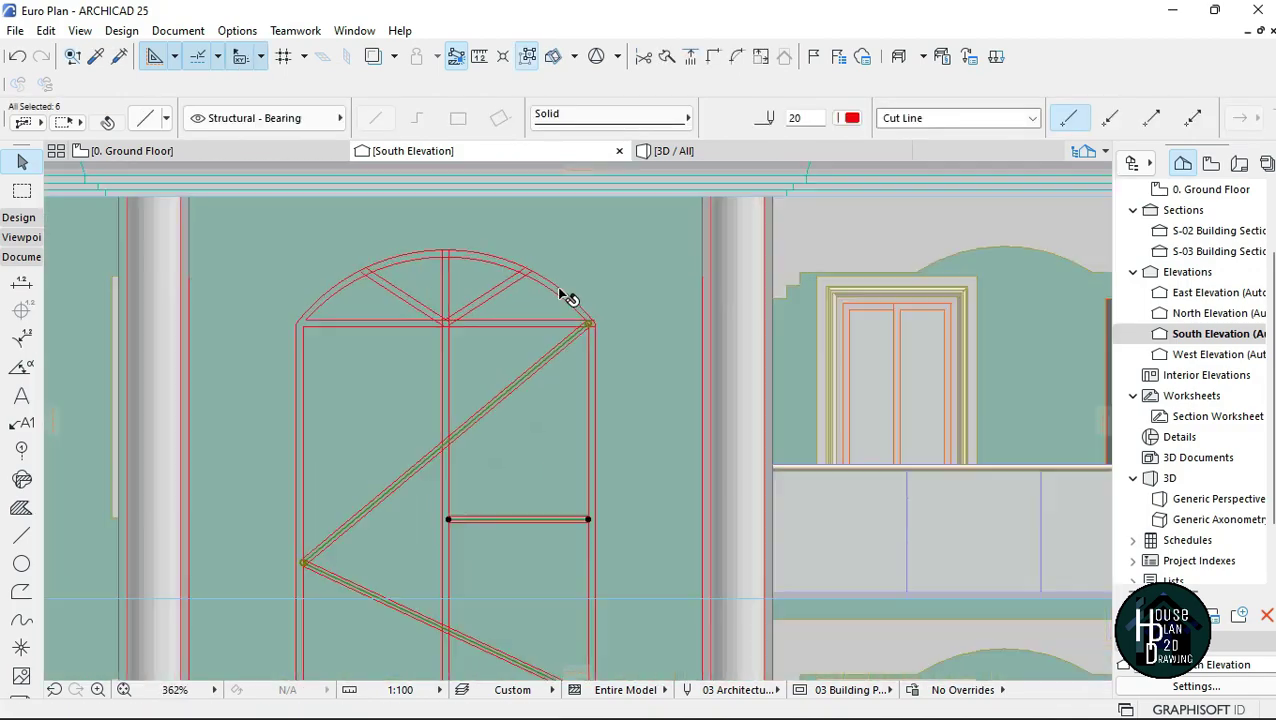
pyautogui.rightClick(178, 261)
pyautogui.click(234, 706)
pyautogui.scroll(3, 502, 500)
pyautogui.scroll(-4, 557, 345)
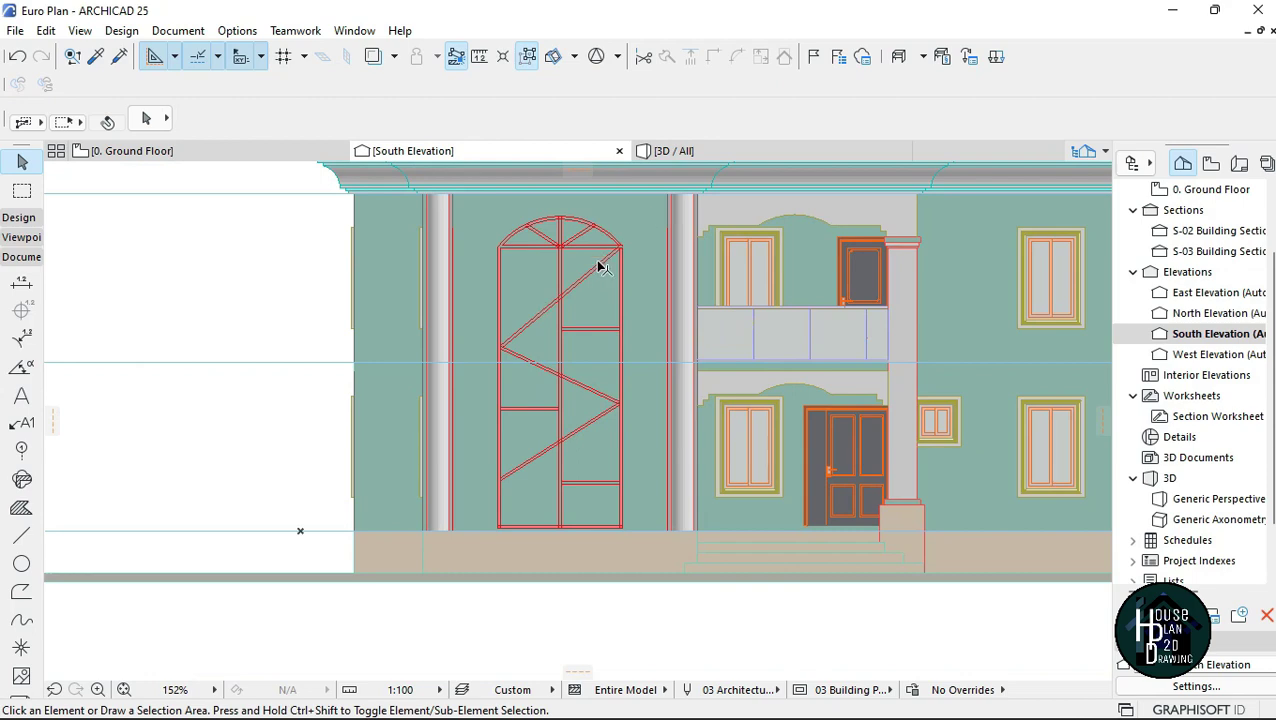
# Step: Trim the overlapping line ends at the frame's bottom corners and at the foot of the central mullion
pyautogui.scroll(-2, 565, 358)
pyautogui.scroll(2, 575, 435)
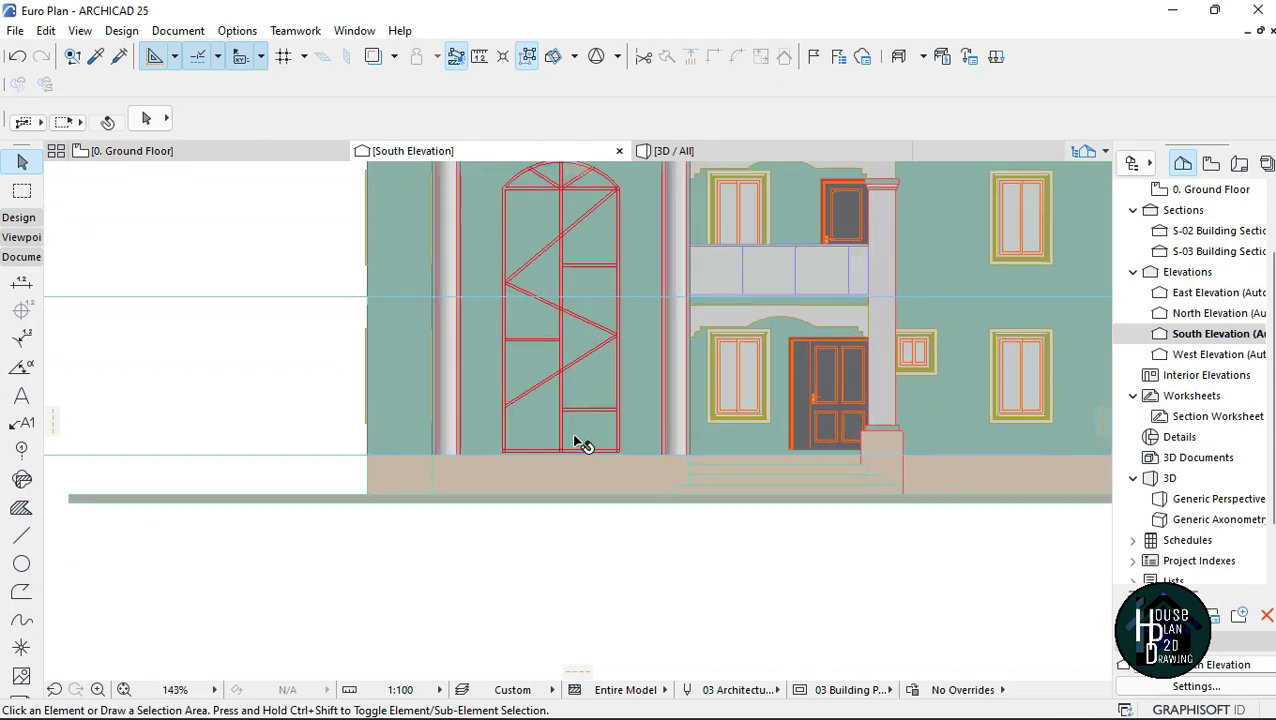
pyautogui.scroll(3, 560, 460)
pyautogui.scroll(8, 560, 463)
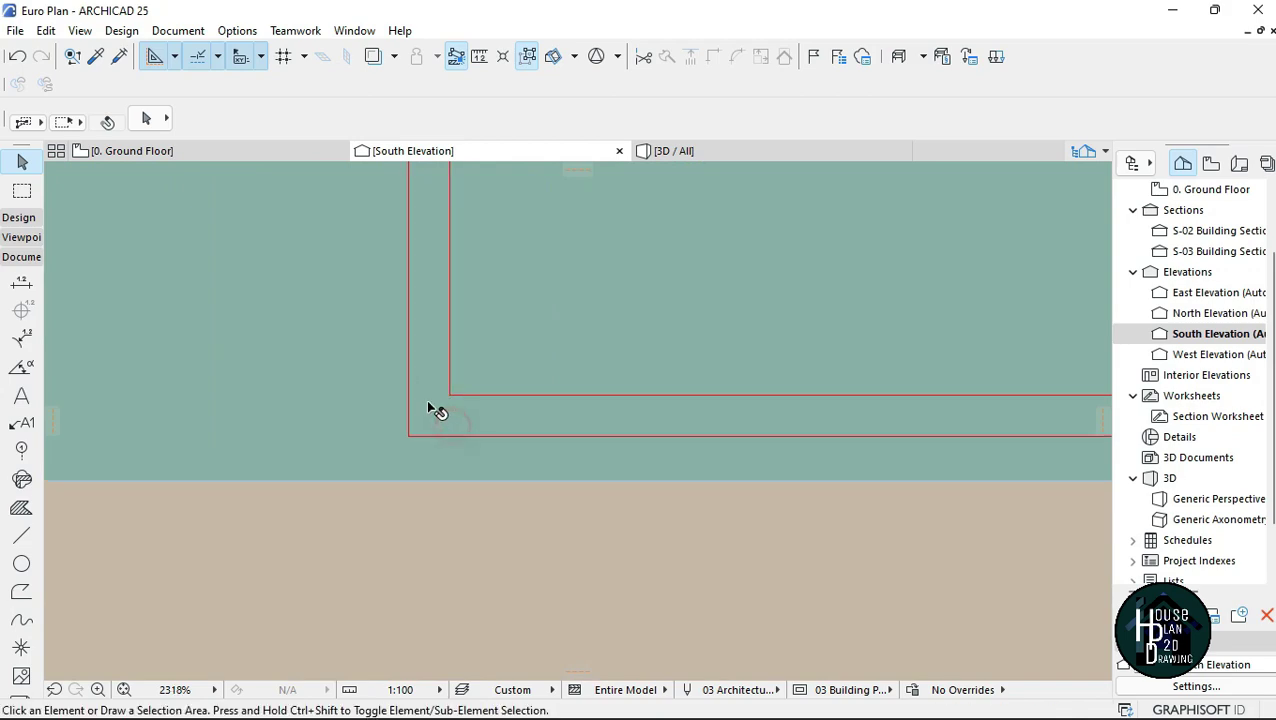
pyautogui.scroll(2, 543, 371)
pyautogui.scroll(-9, 575, 409)
pyautogui.scroll(9, 722, 408)
pyautogui.keyDown('ctrl'); pyautogui.click(747, 389); pyautogui.keyUp('ctrl')
pyautogui.scroll(-9, 718, 449)
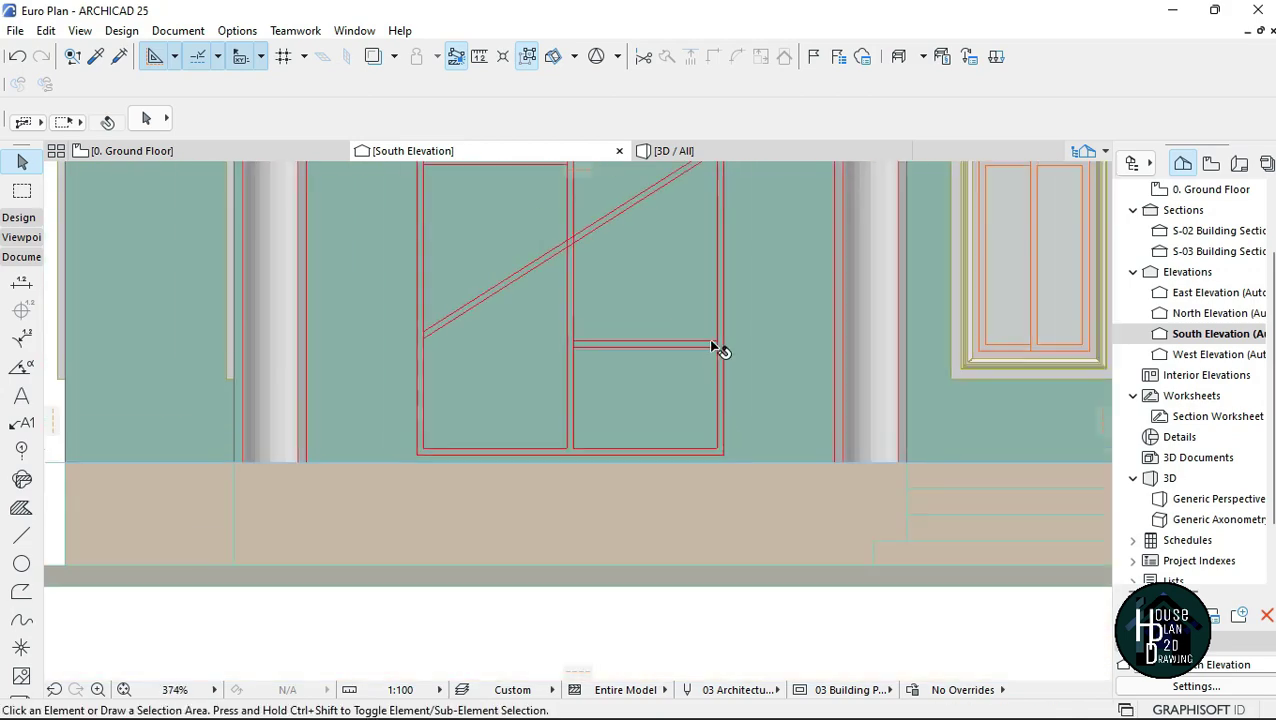
# Step: Trim the overlapping line ends where the lowest right-bay bar and lower diagonal meet the frame and central mullion
pyautogui.scroll(7, 716, 346)
pyautogui.keyDown('ctrl'); pyautogui.click(727, 333); pyautogui.keyUp('ctrl')
pyautogui.scroll(-6, 208, 334)
pyautogui.scroll(6, 400, 339)
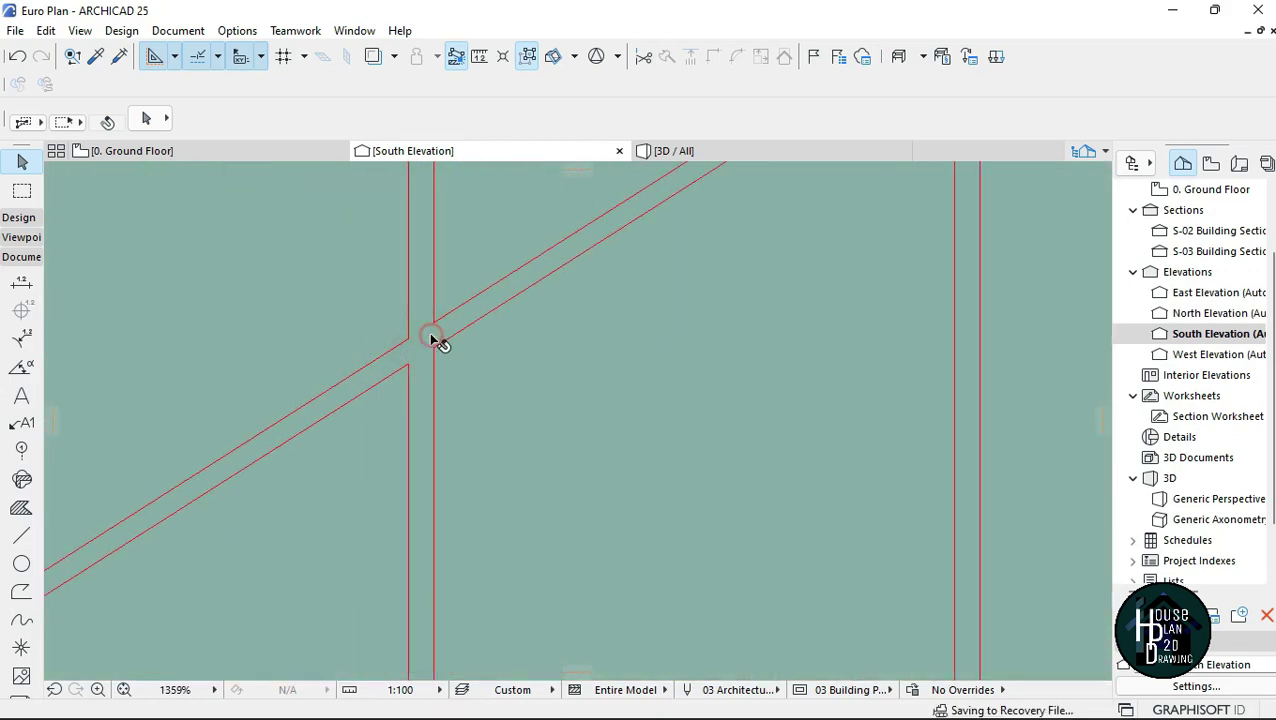
pyautogui.scroll(-6, 430, 338)
pyautogui.scroll(5, 397, 410)
pyautogui.keyDown('ctrl'); pyautogui.click(399, 413); pyautogui.keyUp('ctrl')
pyautogui.scroll(-6, 399, 413)
# Step: Trim the overlaps at the ends of the left-bay bar and at the zigzag's right tip
pyautogui.scroll(7, 570, 362)
pyautogui.keyDown('ctrl'); pyautogui.click(536, 370); pyautogui.keyUp('ctrl')
pyautogui.scroll(-6, 538, 372)
pyautogui.scroll(4, 527, 415)
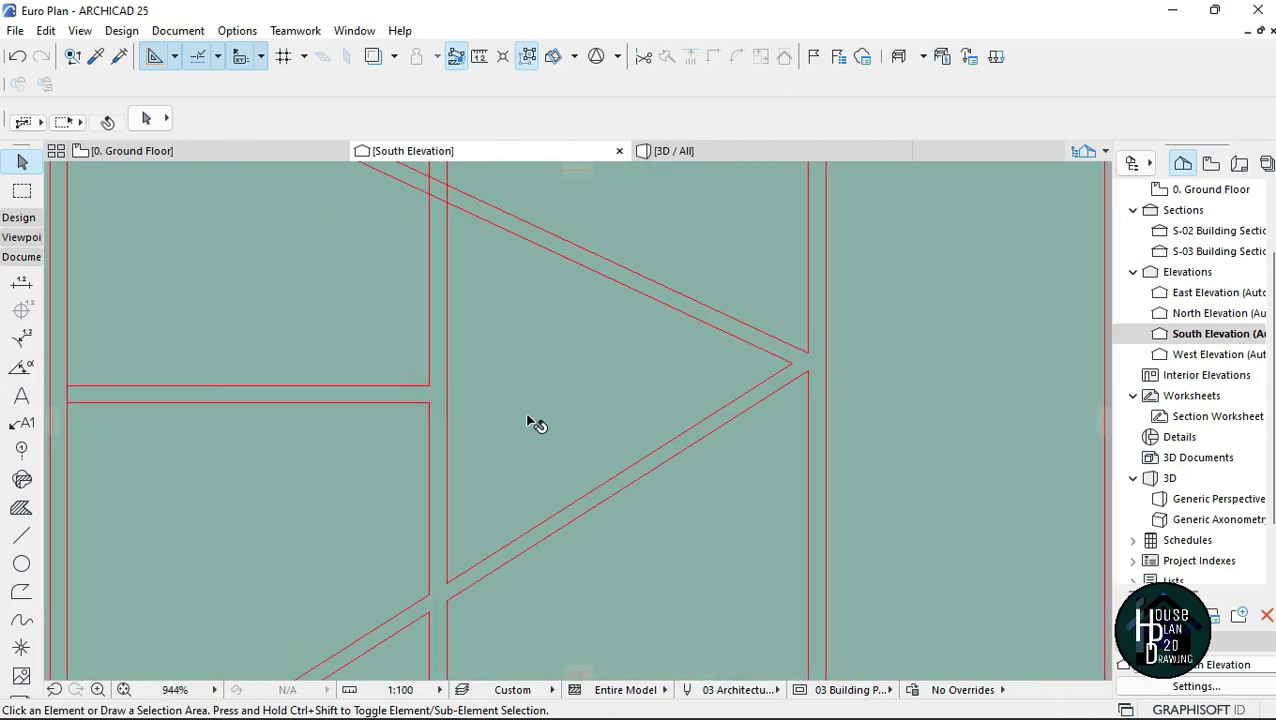
# Step: Trim the overlaps where the middle diagonal crosses the central mullion and at the zigzag's left tip
pyautogui.scroll(-6, 527, 417)
pyautogui.scroll(4, 402, 405)
pyautogui.scroll(-3, 407, 453)
pyautogui.scroll(7, 541, 392)
pyautogui.keyDown('ctrl'); pyautogui.click(541, 398); pyautogui.keyUp('ctrl')
pyautogui.scroll(-6, 555, 422)
pyautogui.scroll(9, 424, 357)
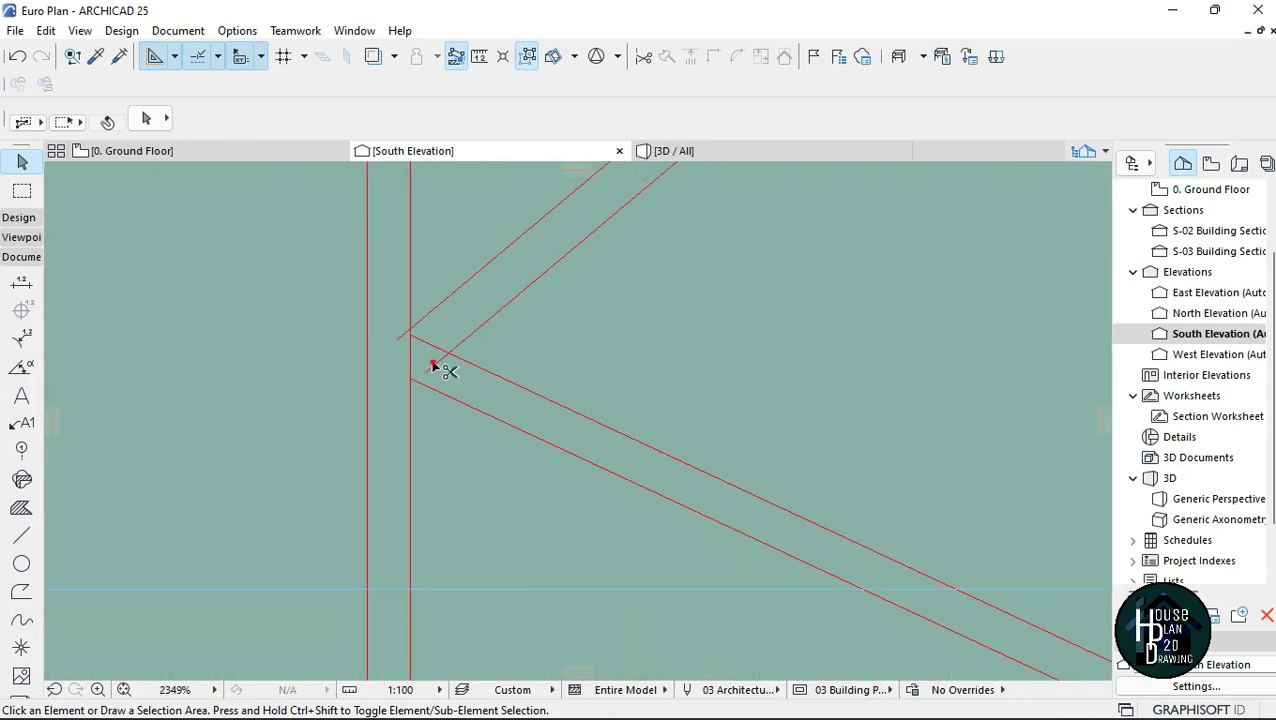
pyautogui.scroll(-3, 410, 358)
pyautogui.scroll(-2, 587, 470)
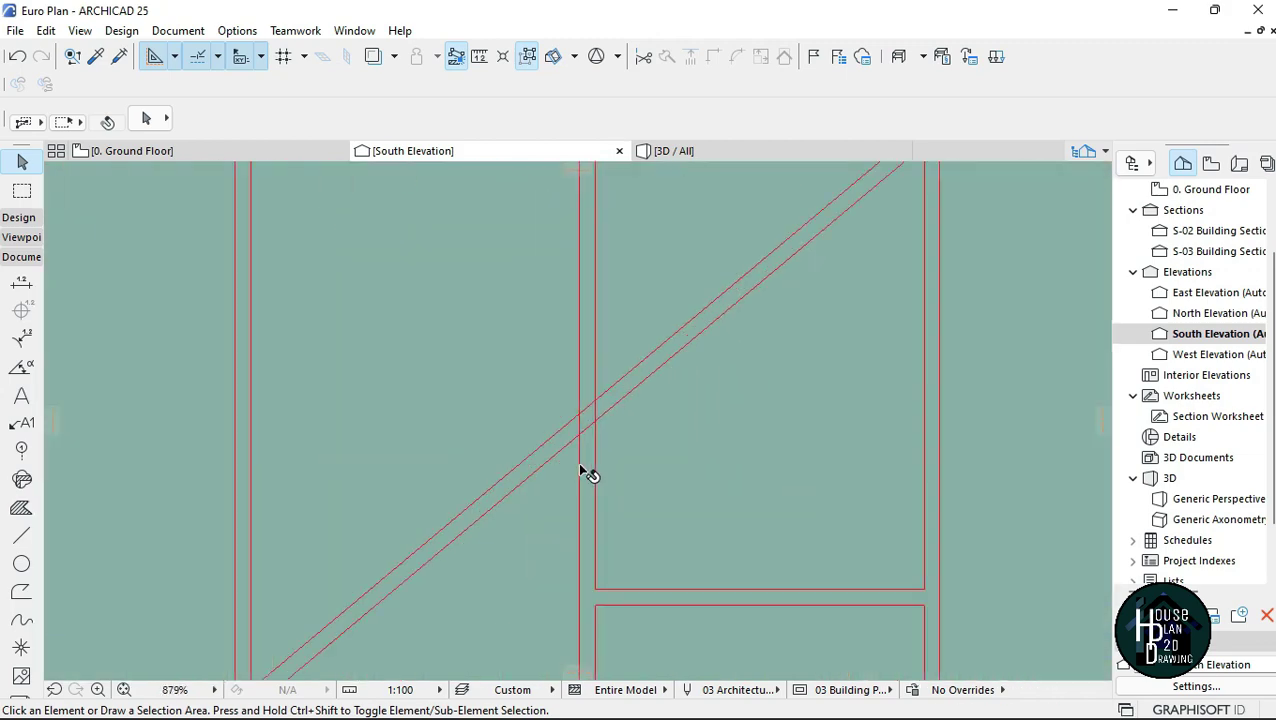
# Step: Trim the upper diagonal's crossing with the central mullion and the overlaps at the frame's upper right corner
pyautogui.scroll(2, 592, 413)
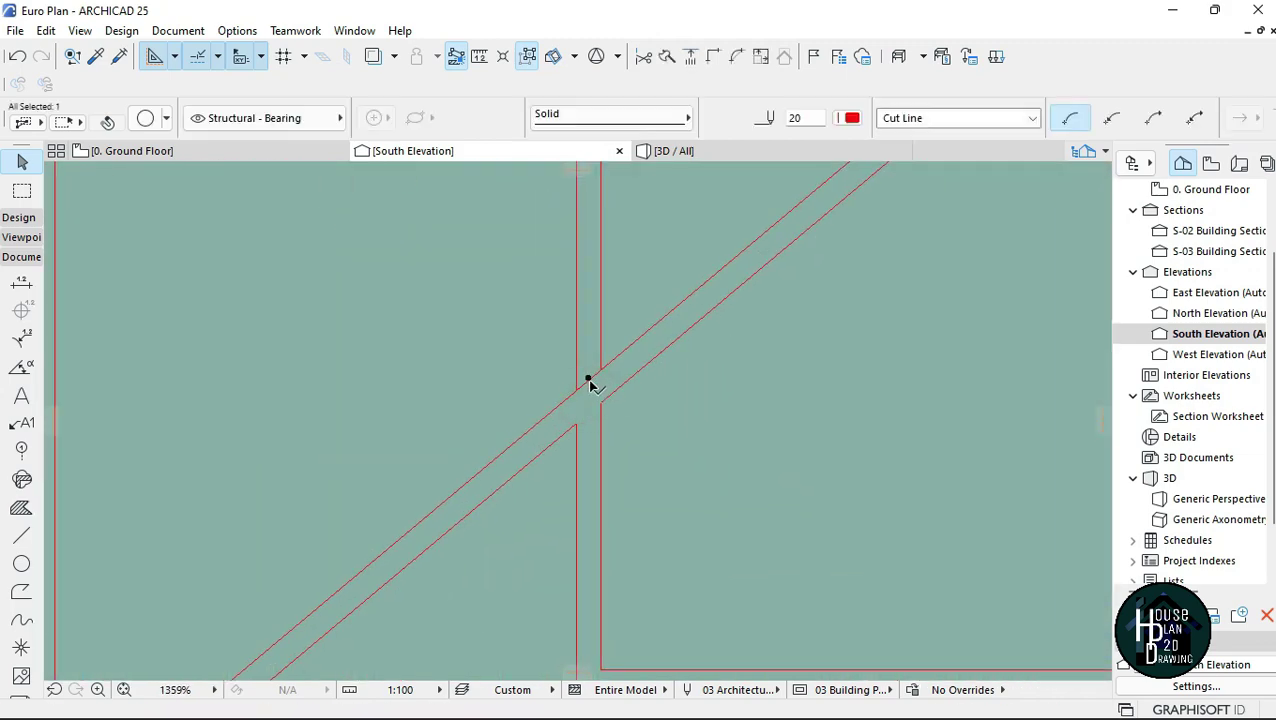
pyautogui.scroll(5, 592, 390)
pyautogui.scroll(-8, 550, 441)
pyautogui.scroll(6, 750, 258)
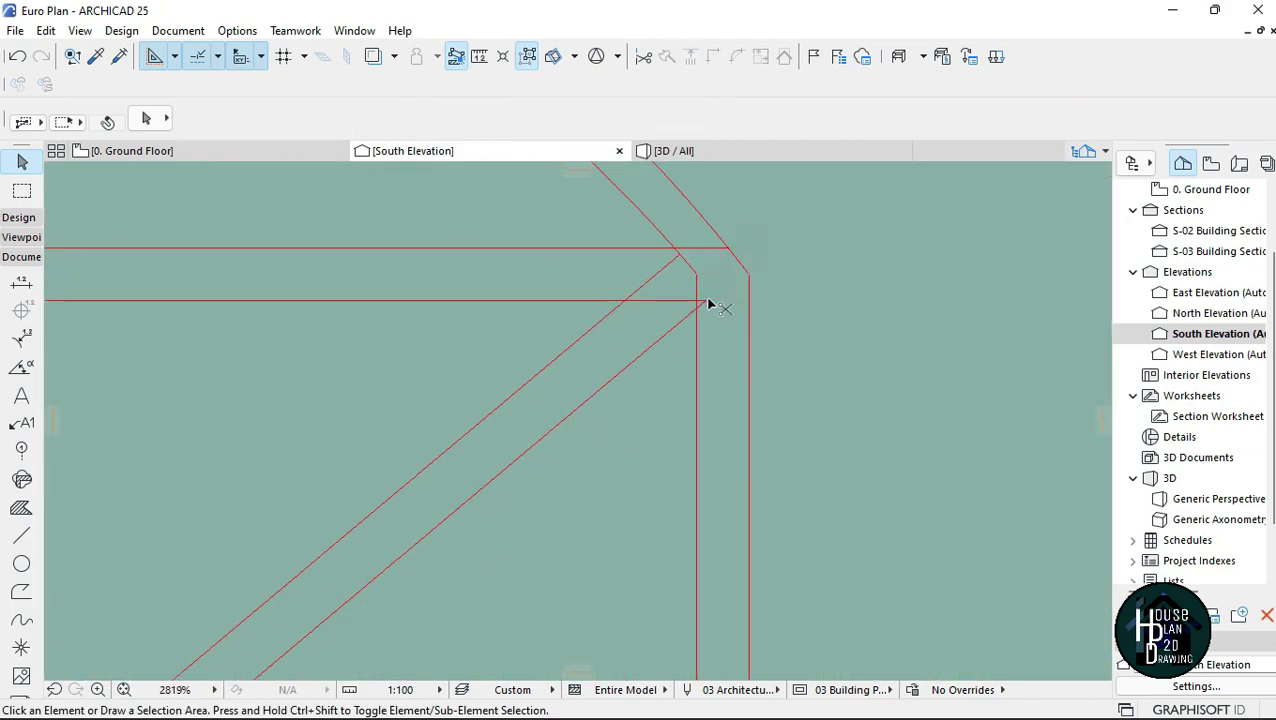
pyautogui.scroll(-7, 710, 305)
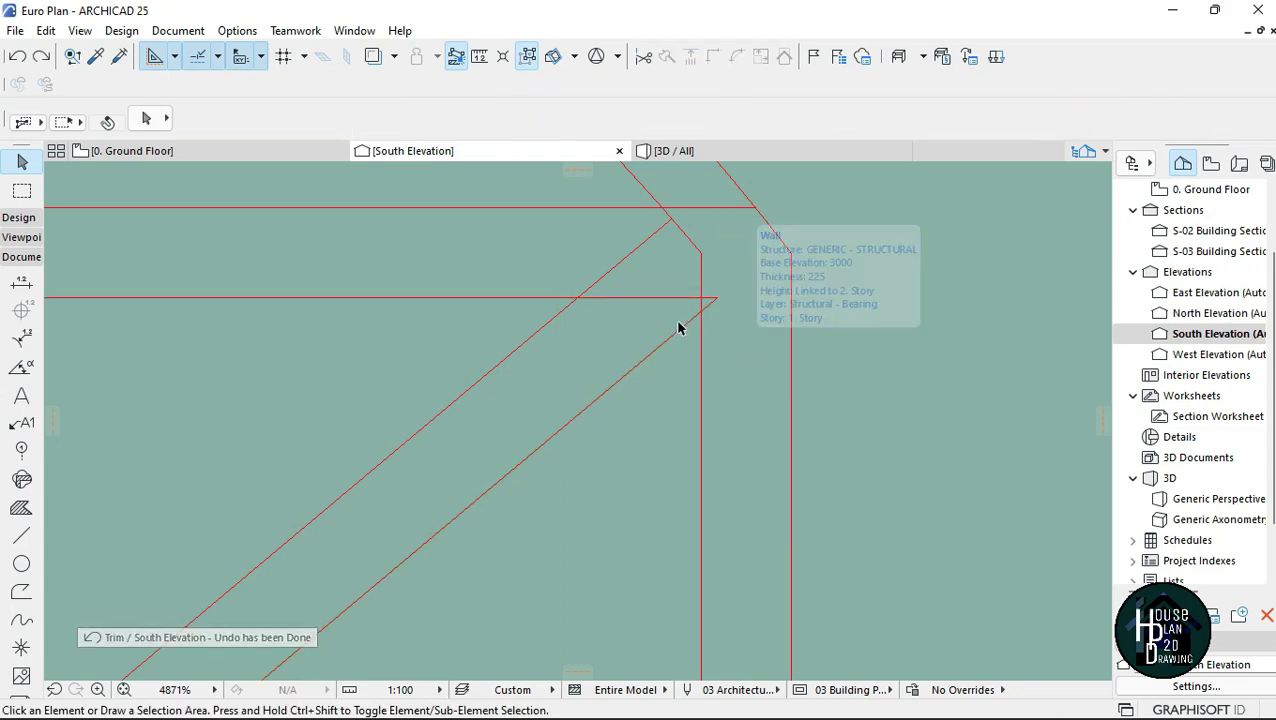
pyautogui.scroll(13, 755, 290)
pyautogui.scroll(-9, 760, 285)
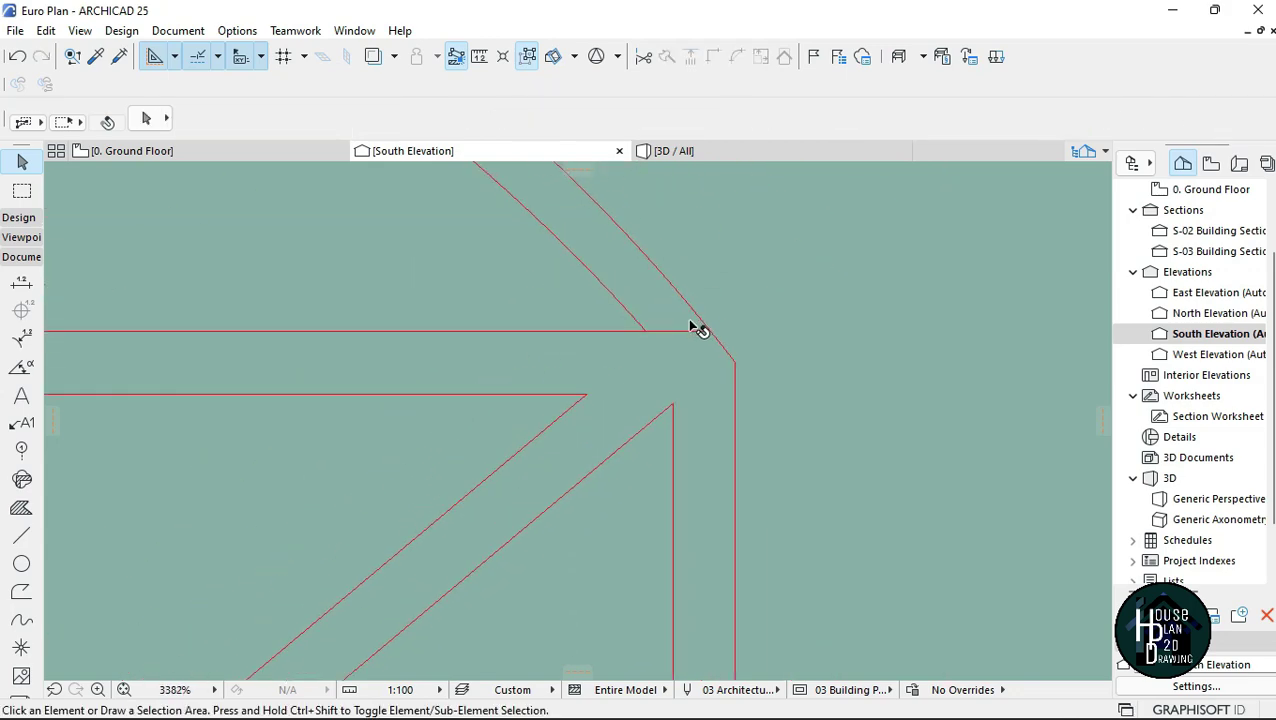
# Step: Trim the radiating arch bars where they meet the arched frame and converge on the horizontal bar at the mullion
pyautogui.scroll(-3, 618, 447)
pyautogui.scroll(6, 850, 300)
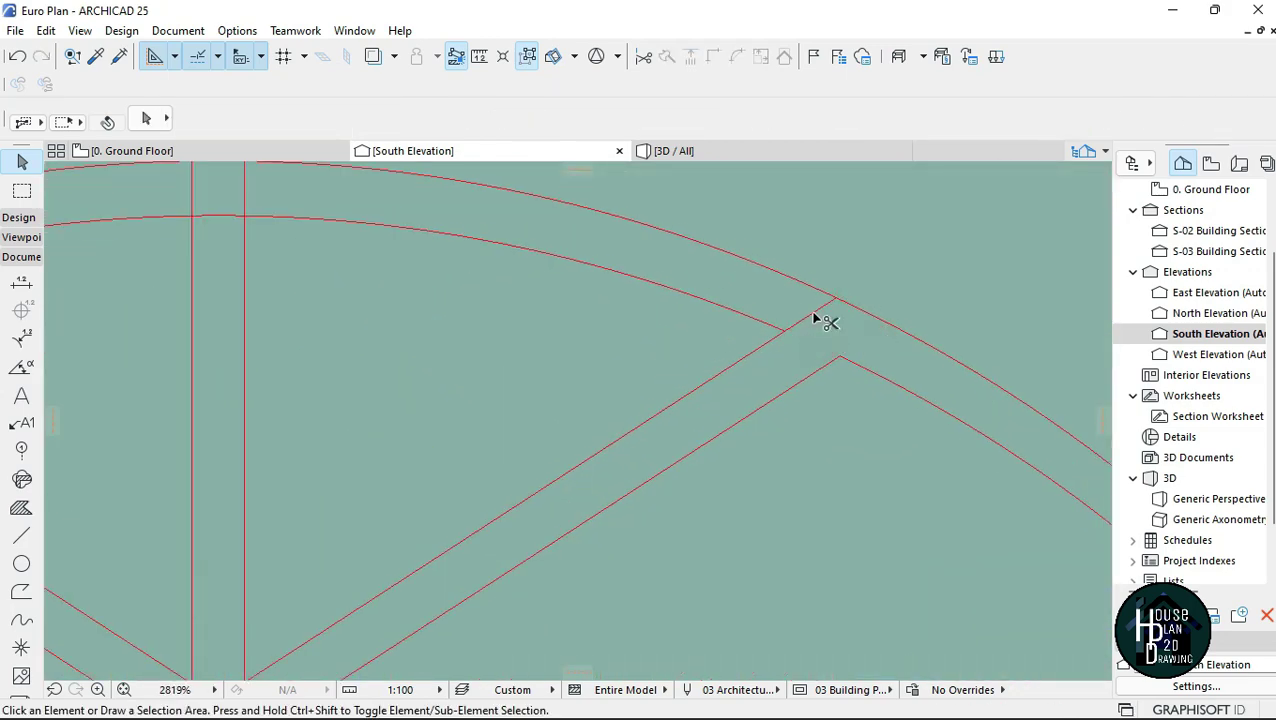
pyautogui.scroll(-4, 706, 239)
pyautogui.scroll(4, 718, 322)
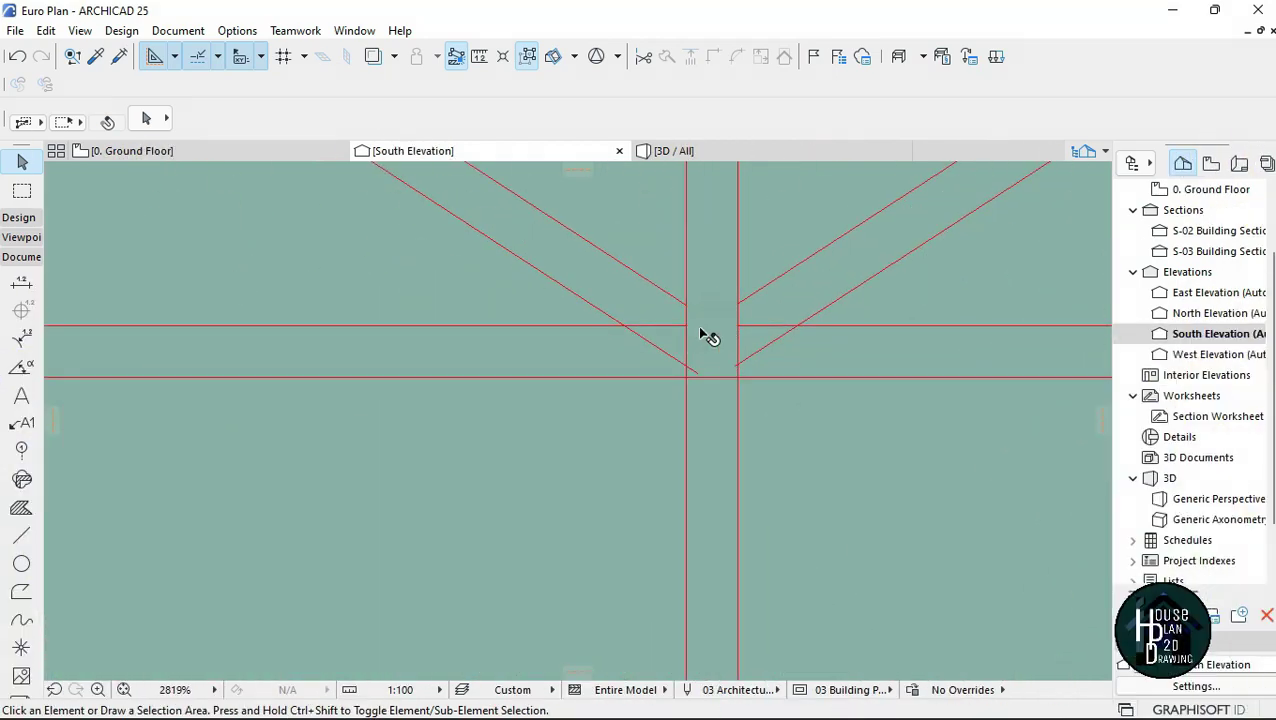
pyautogui.scroll(-8, 732, 376)
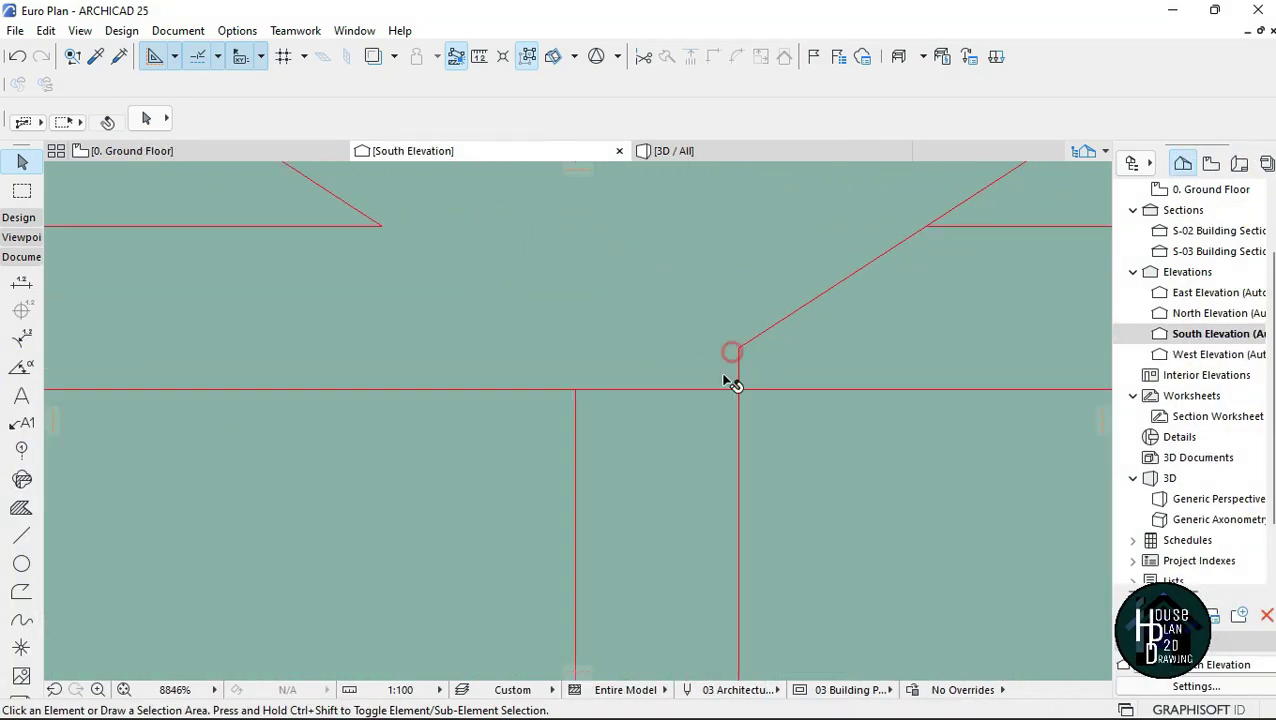
pyautogui.scroll(14, 552, 428)
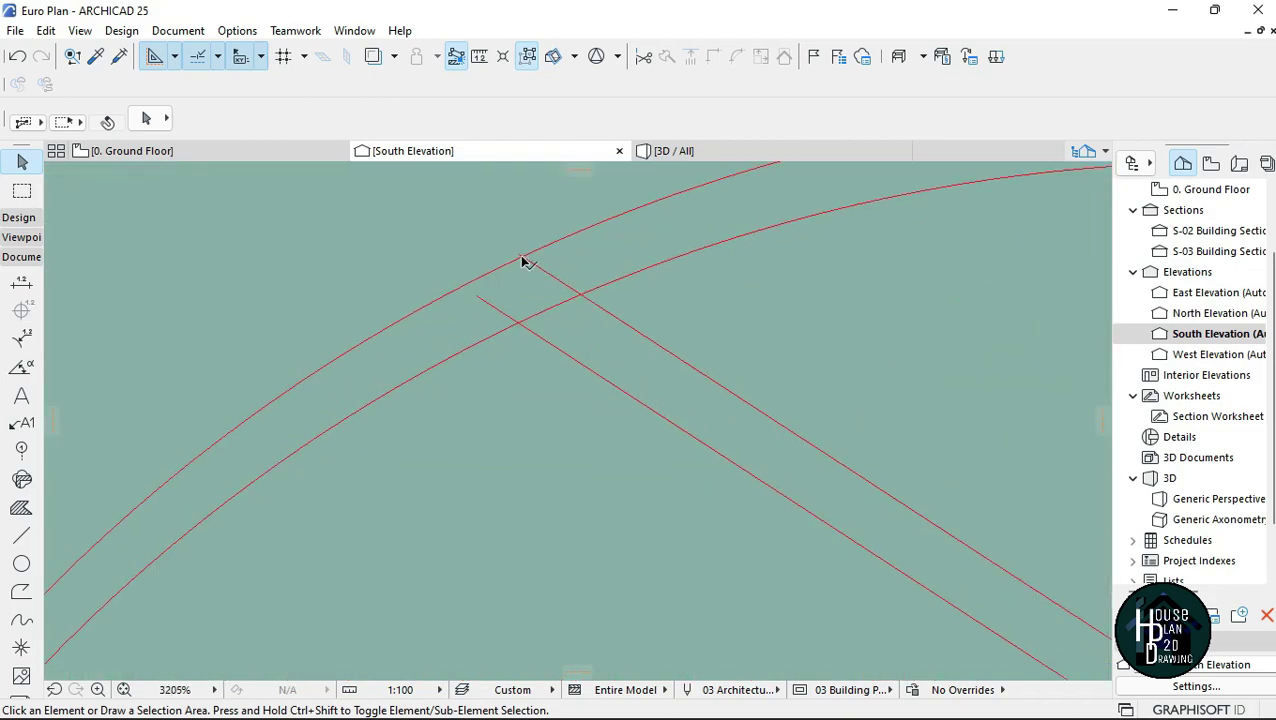
pyautogui.scroll(-15, 619, 443)
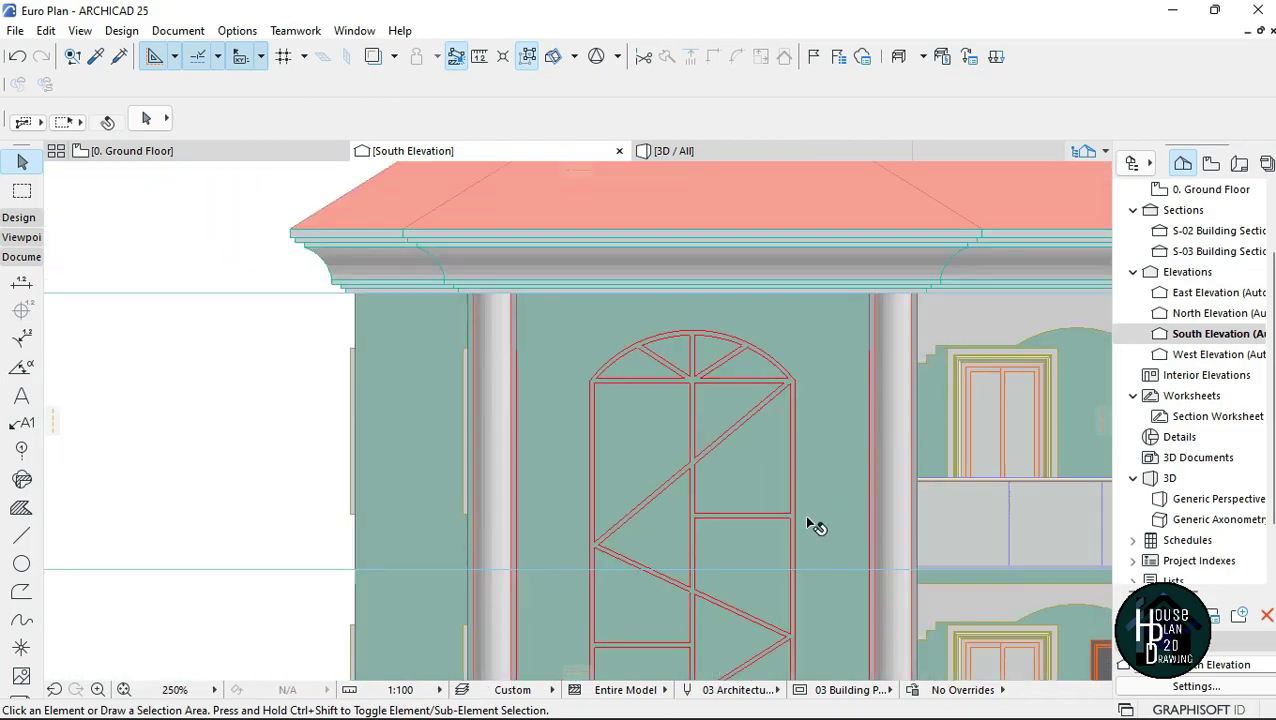
# Step: Examine the trimmed joints of the whole arched window against the front facade
pyautogui.scroll(3, 601, 293)
pyautogui.scroll(-3, 601, 299)
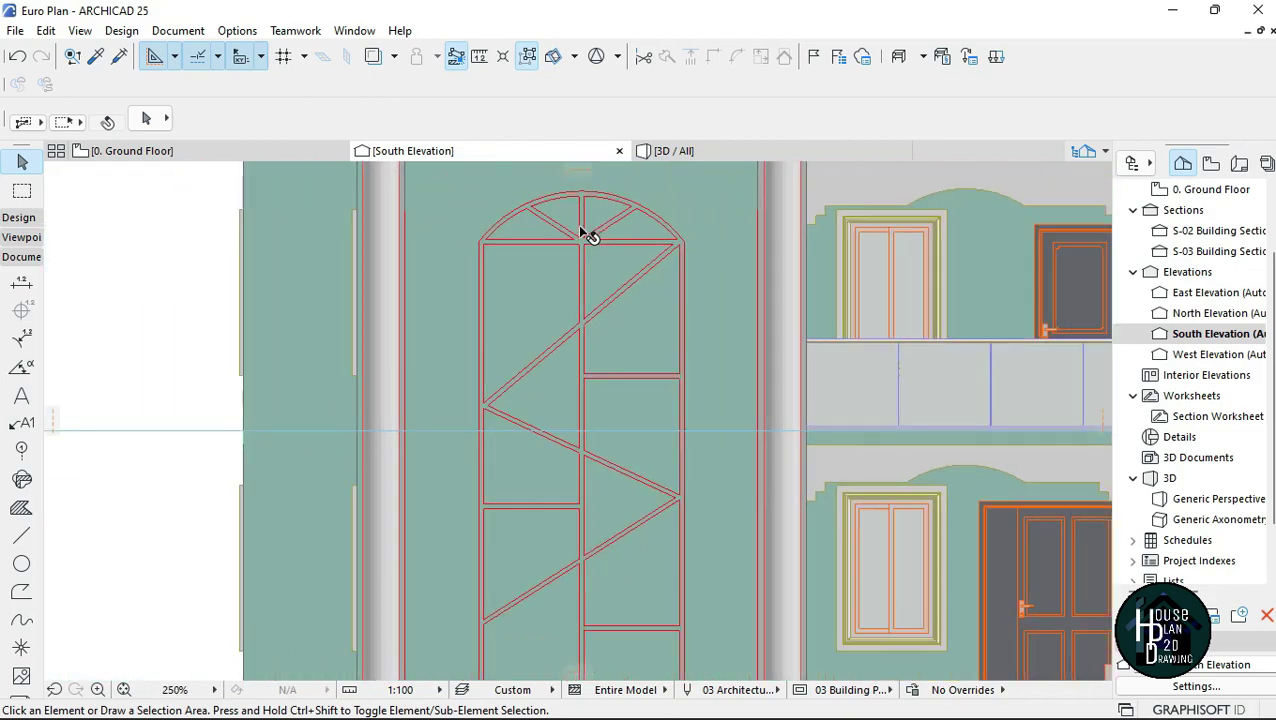
pyautogui.scroll(-3, 590, 236)
pyautogui.scroll(3, 587, 322)
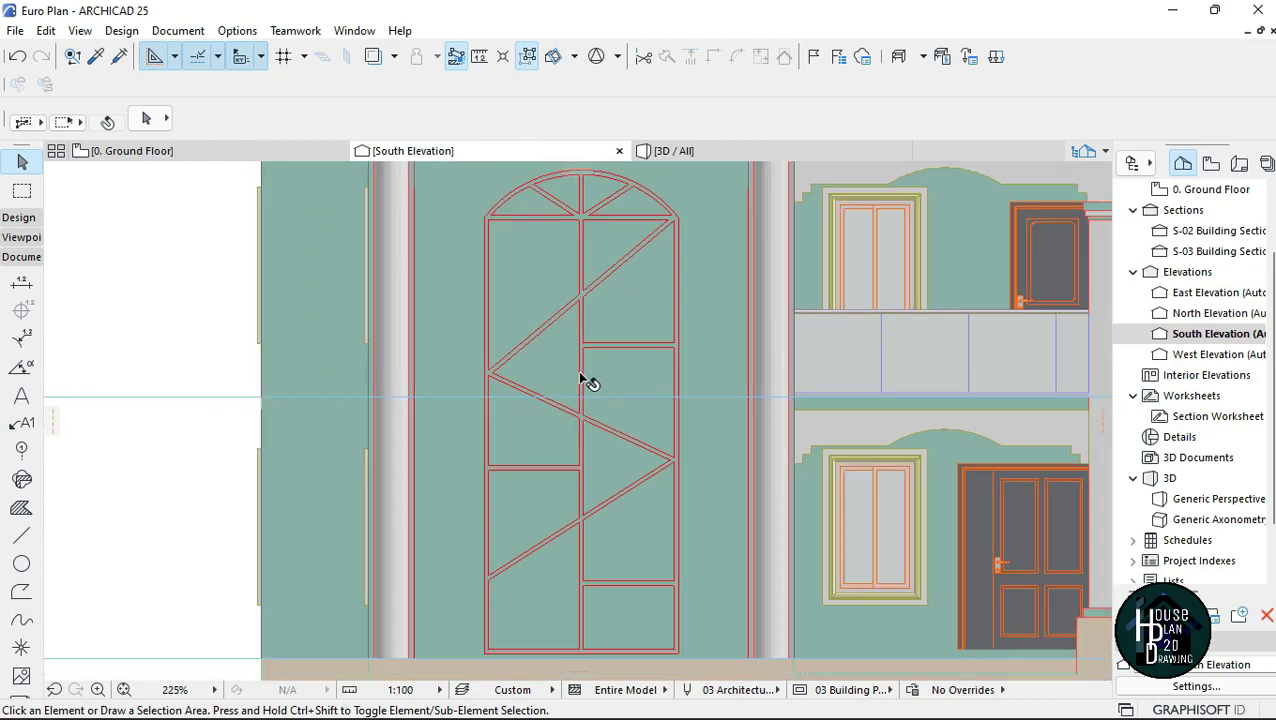
pyautogui.scroll(-3, 587, 390)
pyautogui.scroll(3, 585, 400)
pyautogui.scroll(-3, 572, 420)
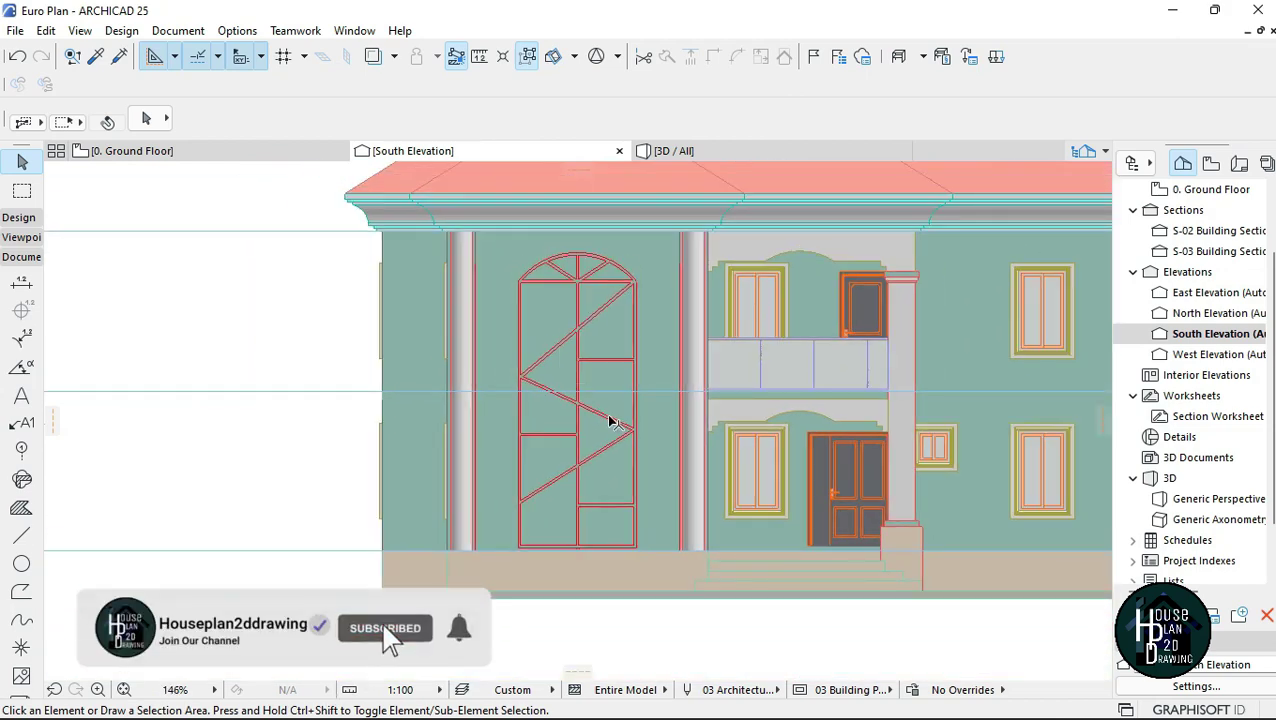
pyautogui.scroll(3, 605, 420)
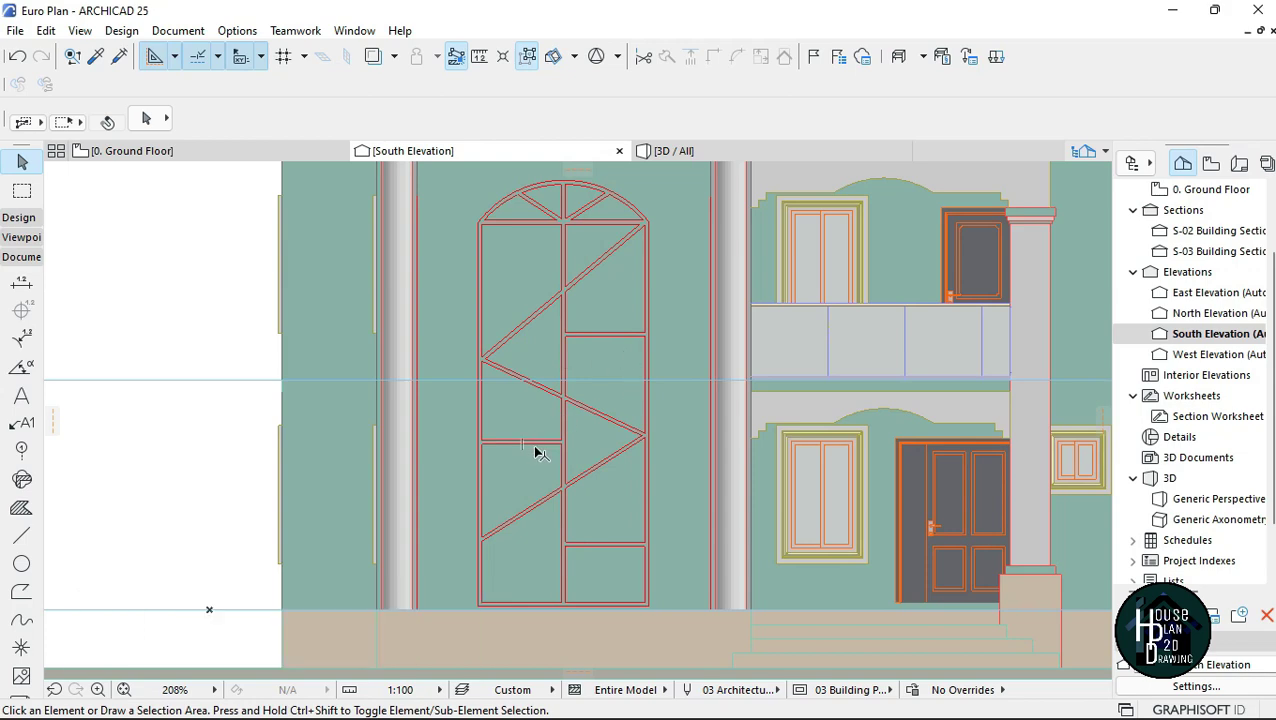
pyautogui.scroll(-2, 532, 444)
pyautogui.scroll(-3, 416, 456)
pyautogui.scroll(4, 520, 440)
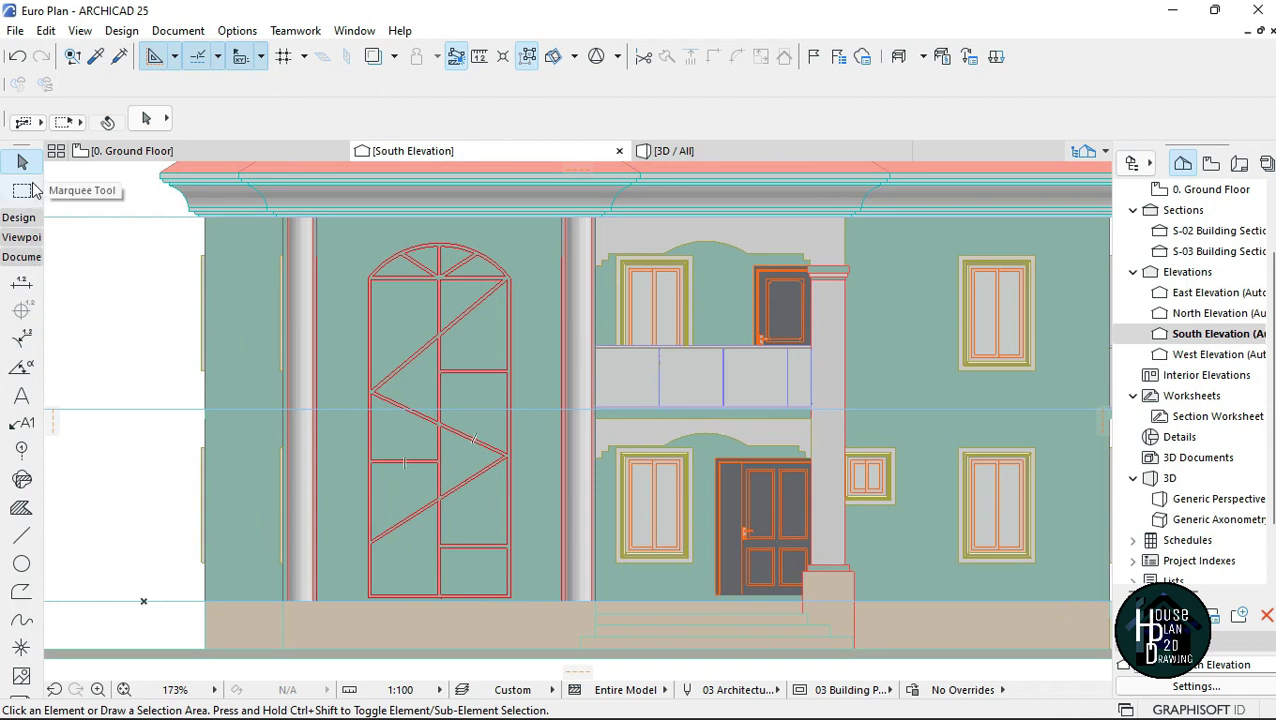
# Step: Enclose the arched window in a marquee and select all of its lines and arcs
pyautogui.click(24, 191)
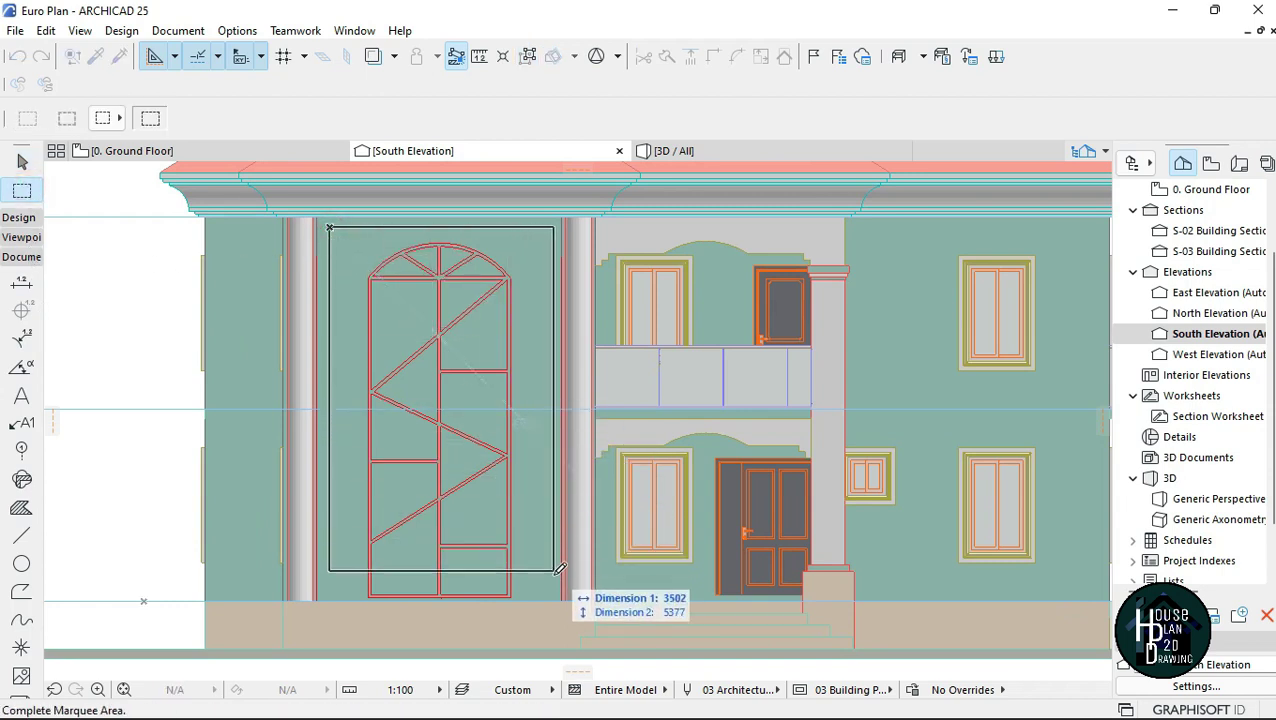
pyautogui.click(545, 637)
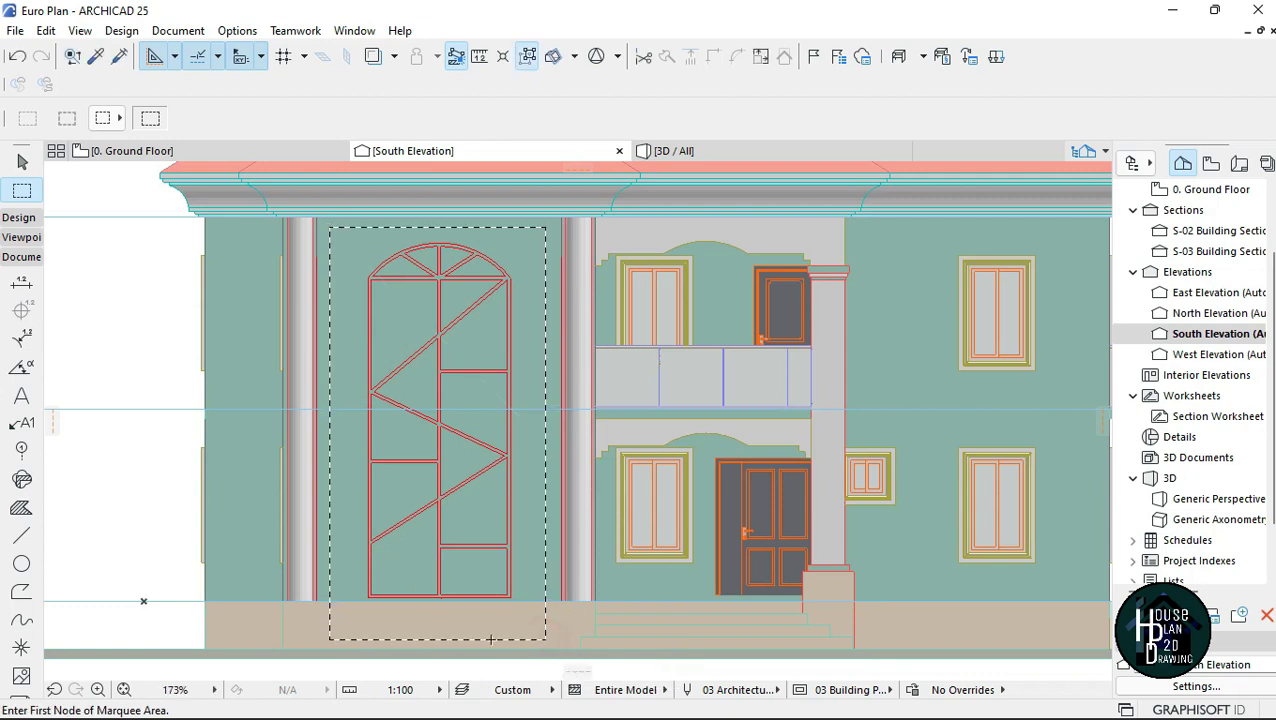
pyautogui.click(22, 538)
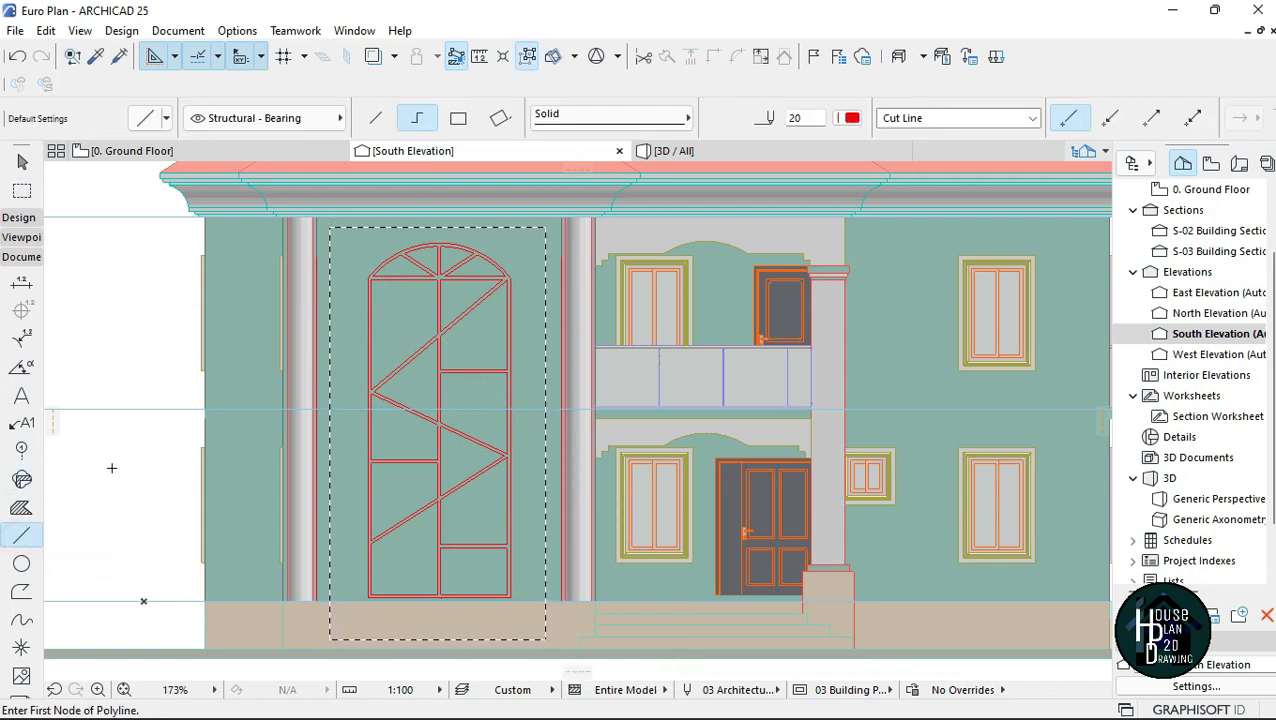
pyautogui.hotkey('ctrl', 'a')
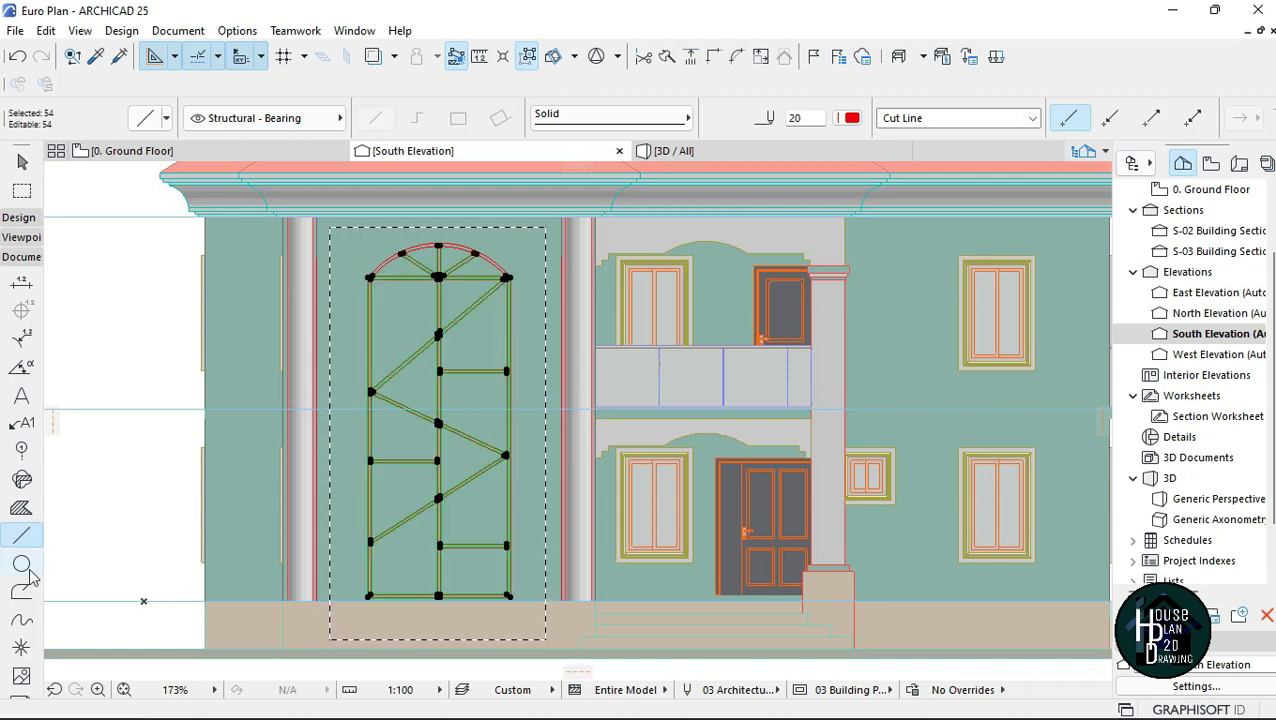
pyautogui.click(21, 565)
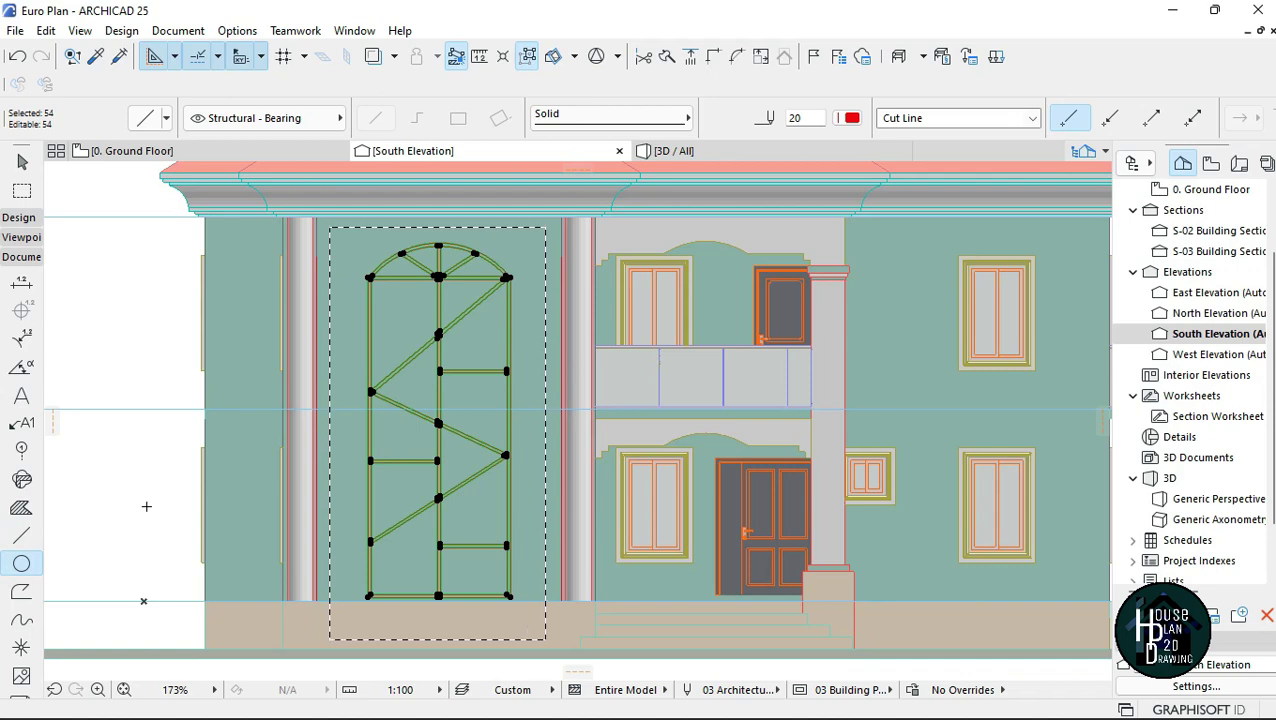
# Step: Move the selected window linework horizontally about 24739 mm into the empty space to the right of the building
pyautogui.hotkey('ctrl', 'd')
pyautogui.scroll(5, 508, 598)
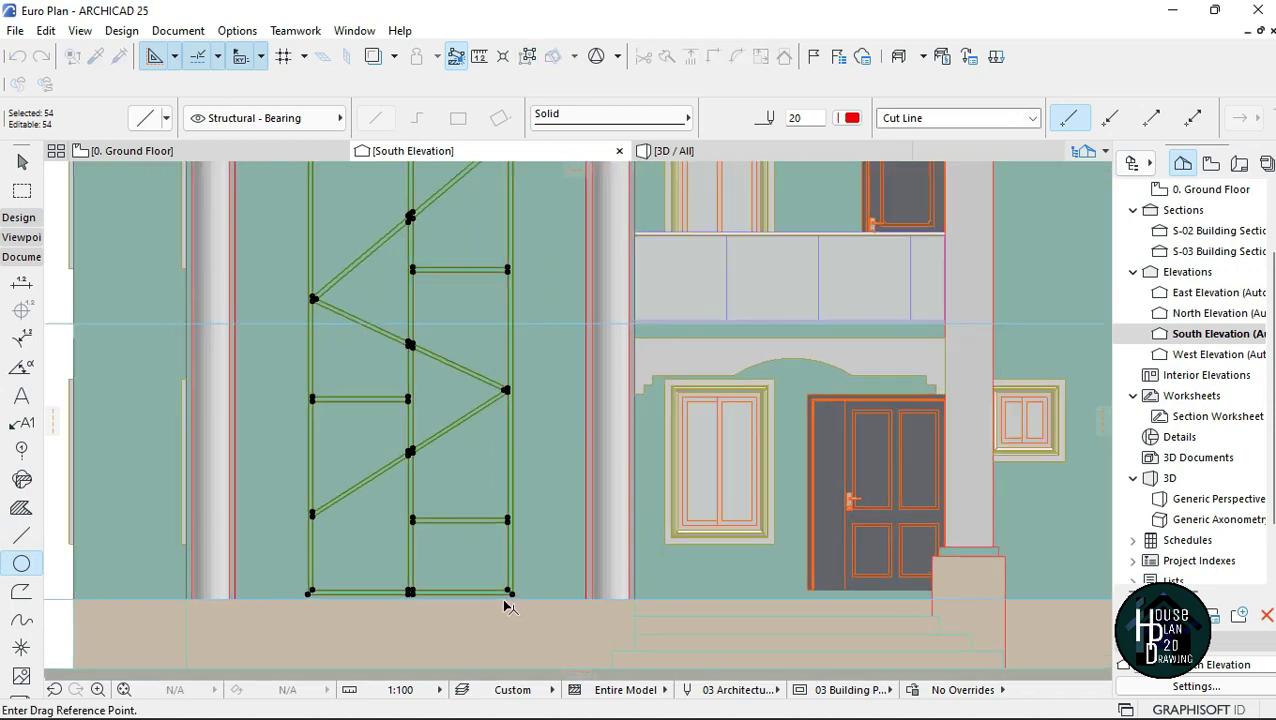
pyautogui.click(525, 580)
pyautogui.scroll(-5, 522, 579)
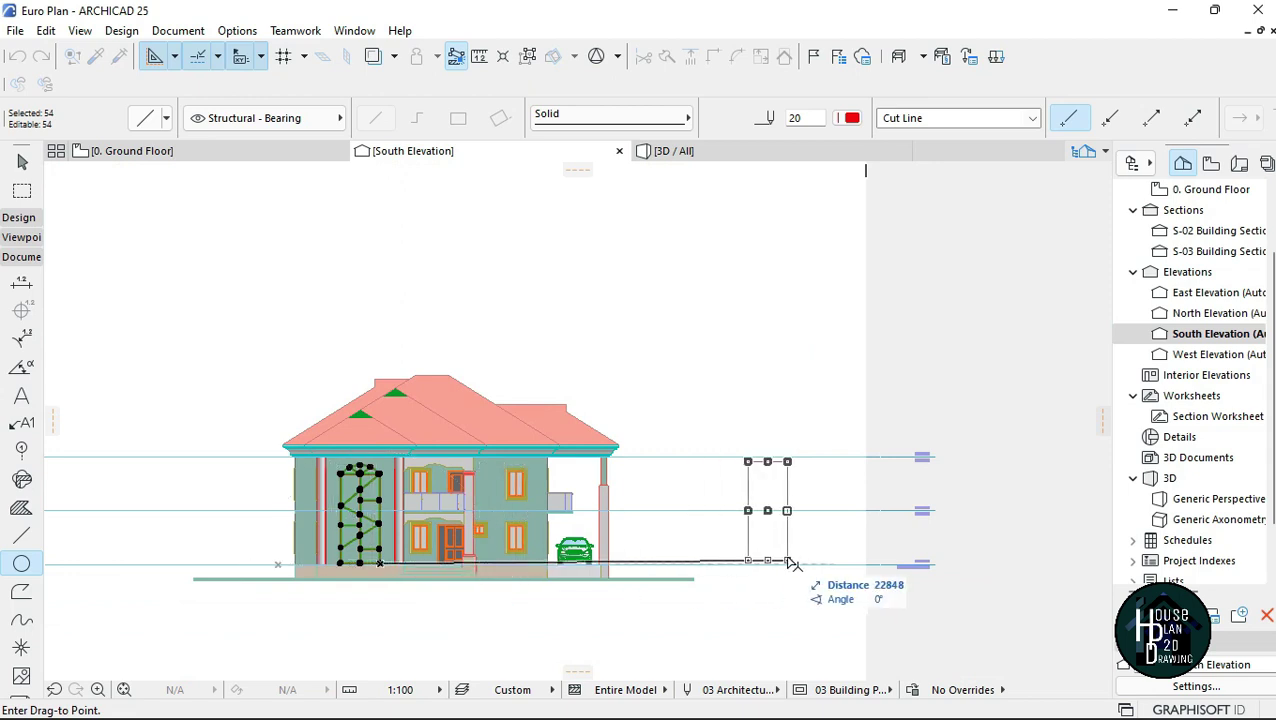
pyautogui.scroll(6, 814, 569)
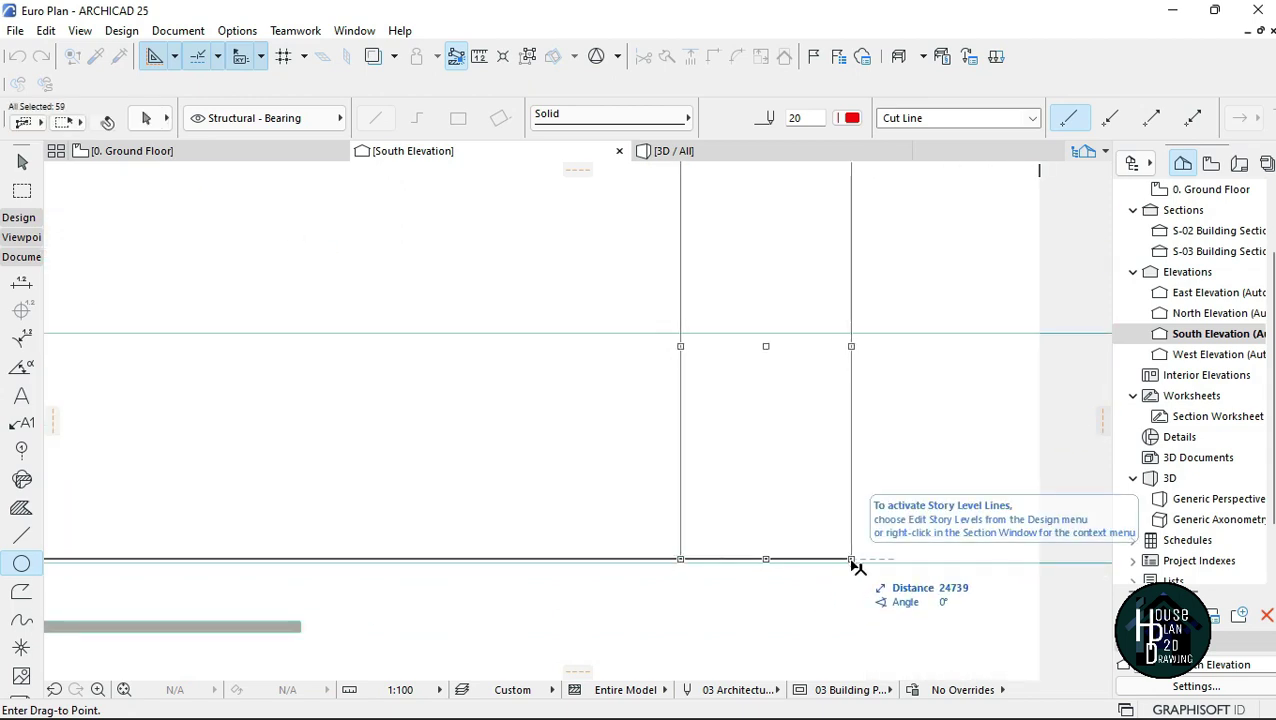
pyautogui.click(852, 564)
pyautogui.scroll(-3, 714, 531)
pyautogui.scroll(-1, 786, 527)
pyautogui.scroll(3, 778, 501)
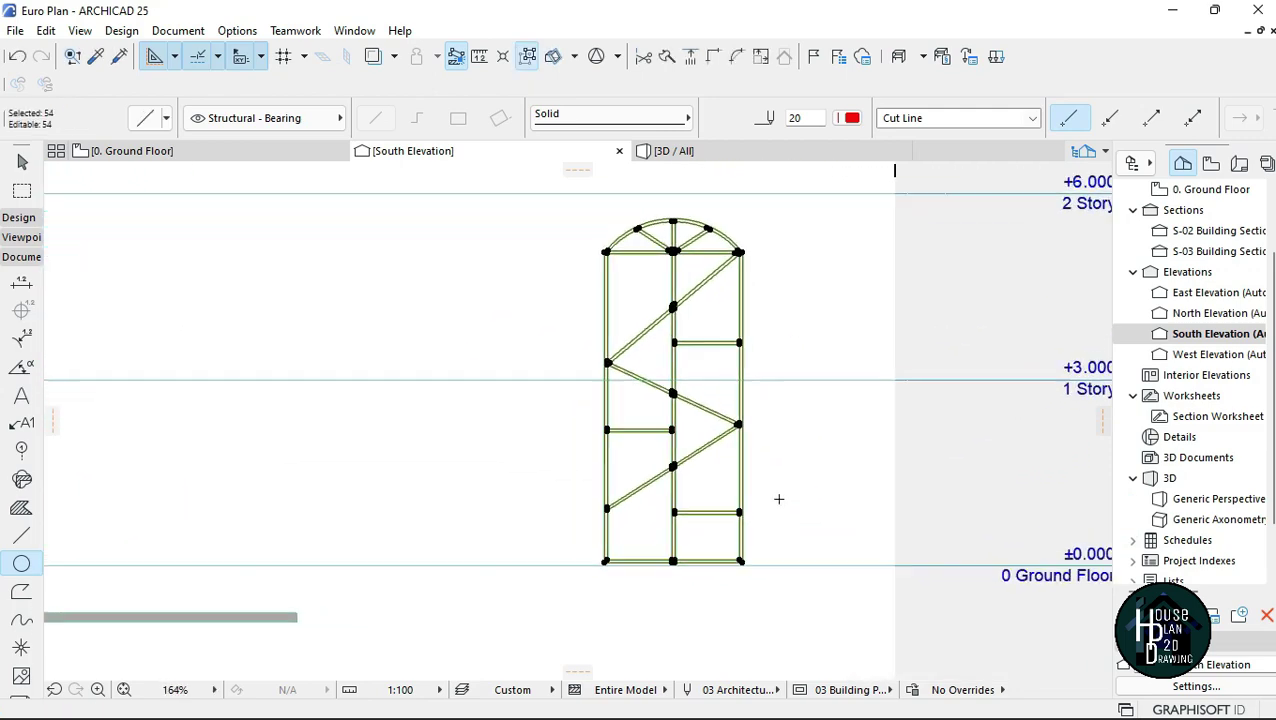
# Step: Copy the selected window lines and arcs to the clipboard and leave the selection
pyautogui.rightClick(804, 319)
pyautogui.click(822, 352)
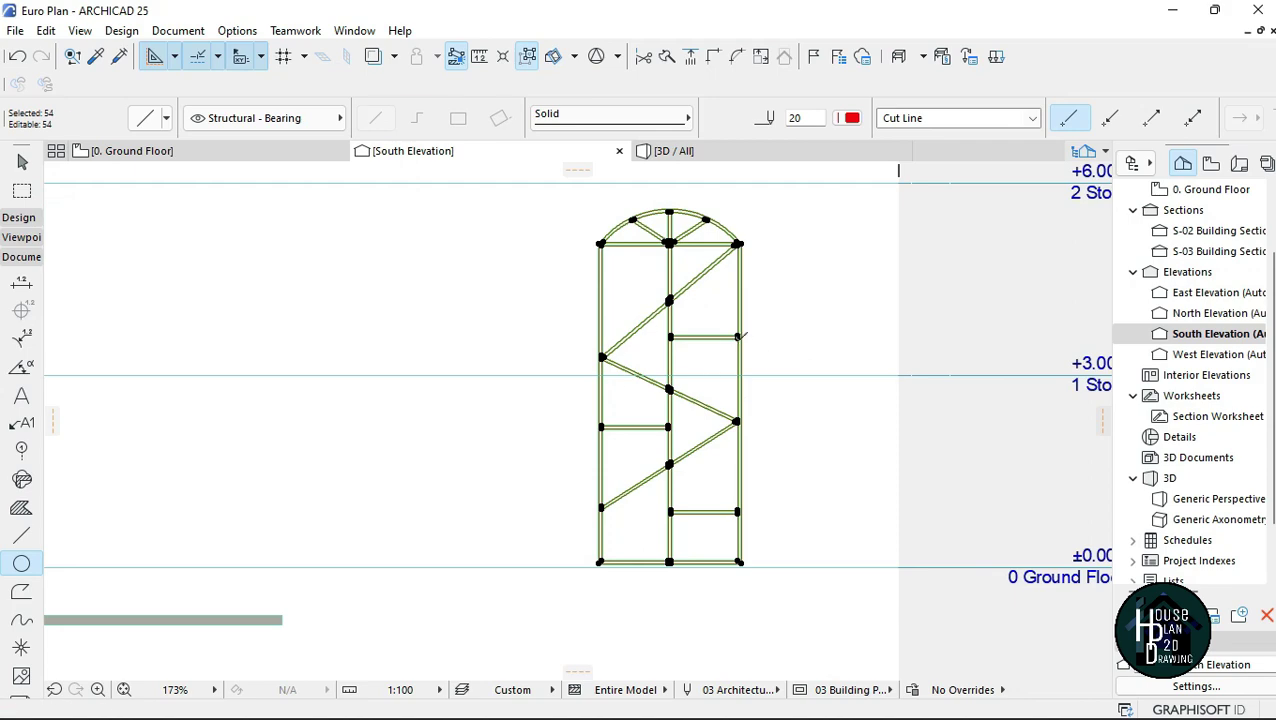
pyautogui.press('Escape')
# Step: Paste the window linework at the center of the current view in the empty area east of the Ground Floor plan
pyautogui.click(168, 156)
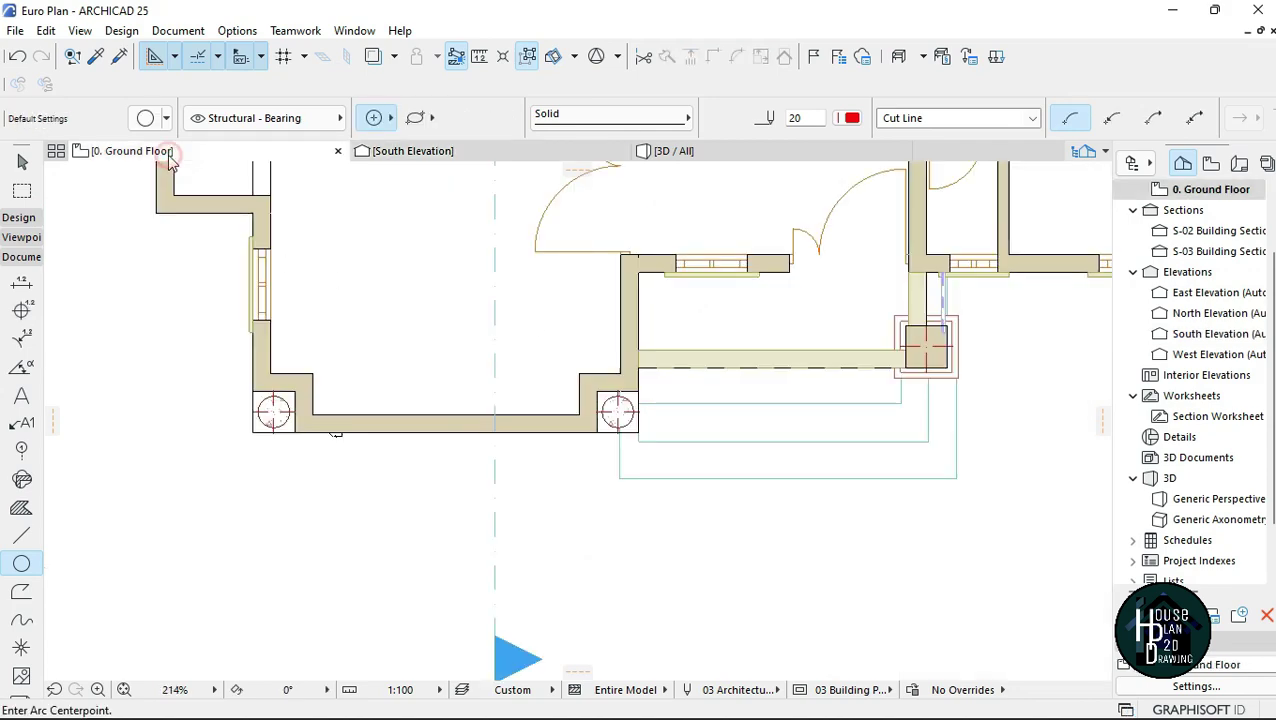
pyautogui.scroll(-8, 320, 400)
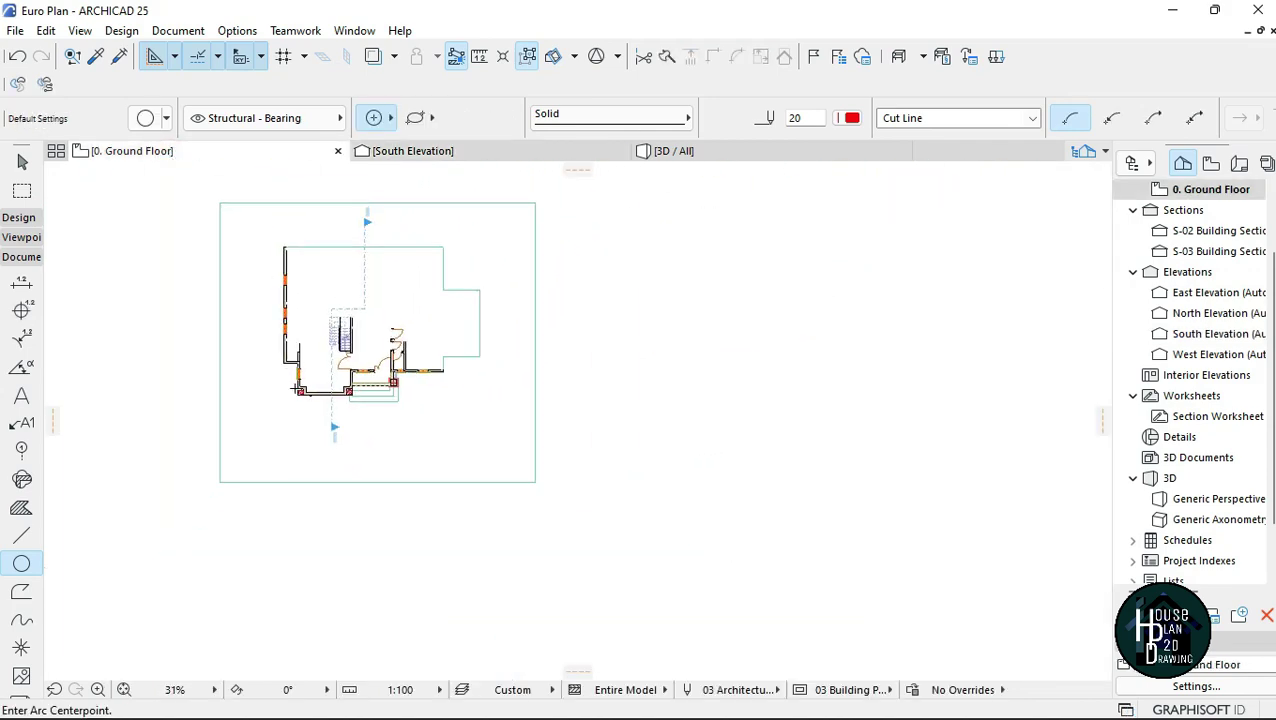
pyautogui.scroll(5, 330, 395)
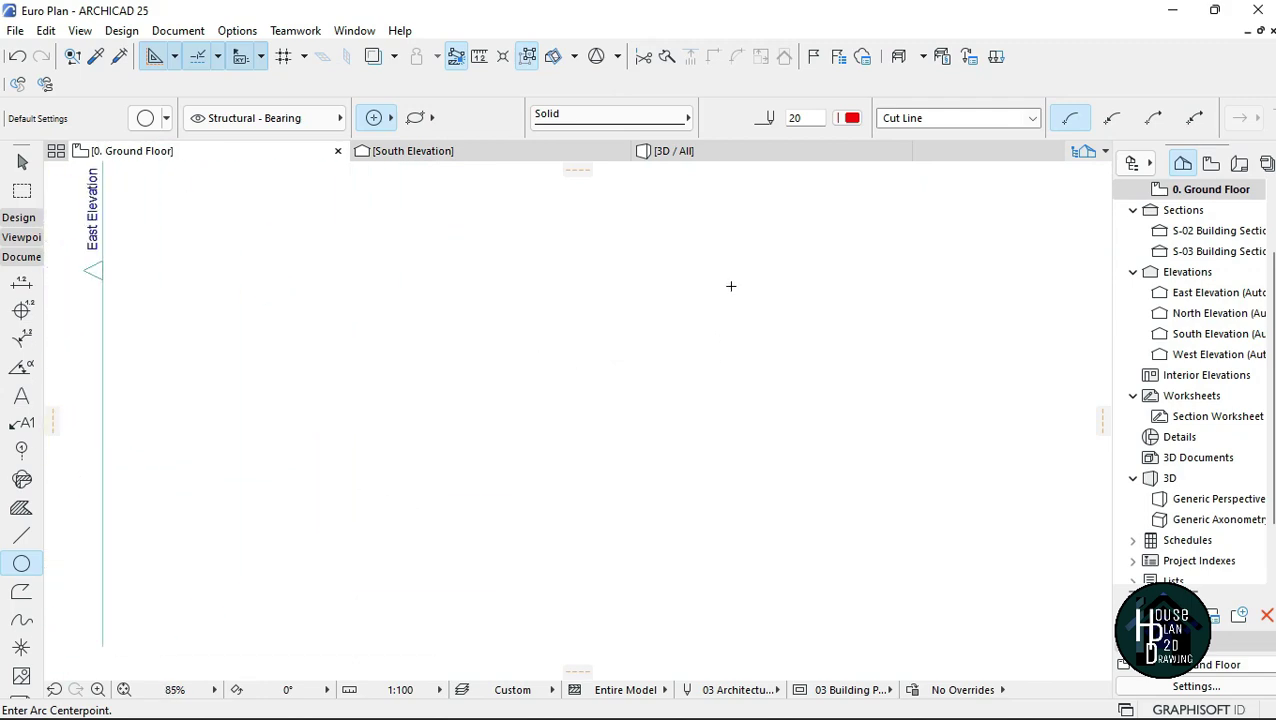
pyautogui.rightClick(494, 297)
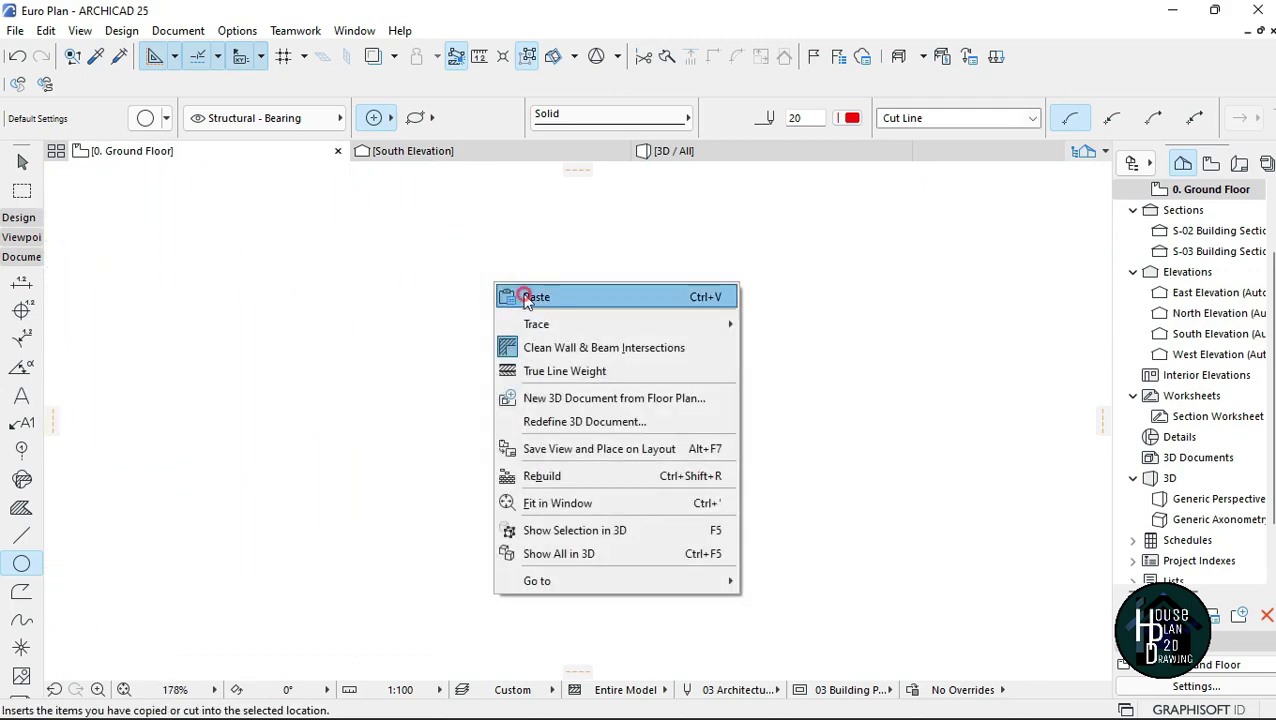
pyautogui.click(513, 290)
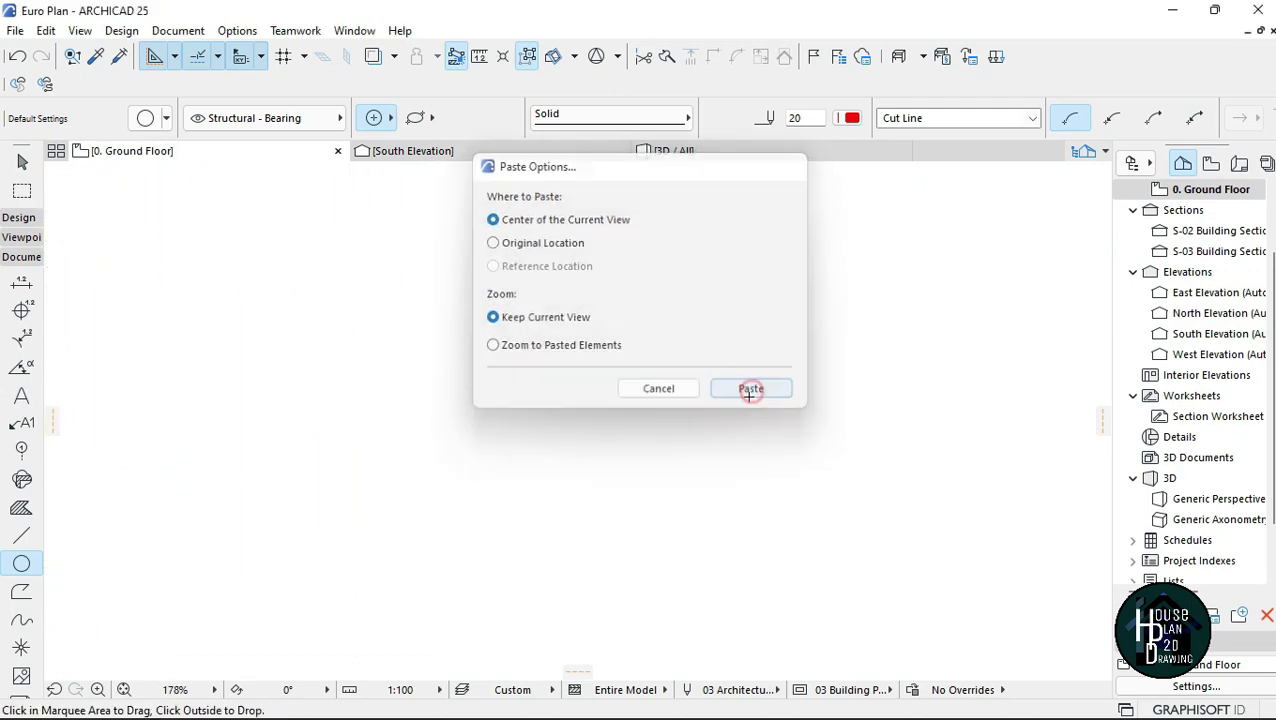
pyautogui.click(749, 389)
pyautogui.click(746, 490)
pyautogui.scroll(-3, 656, 362)
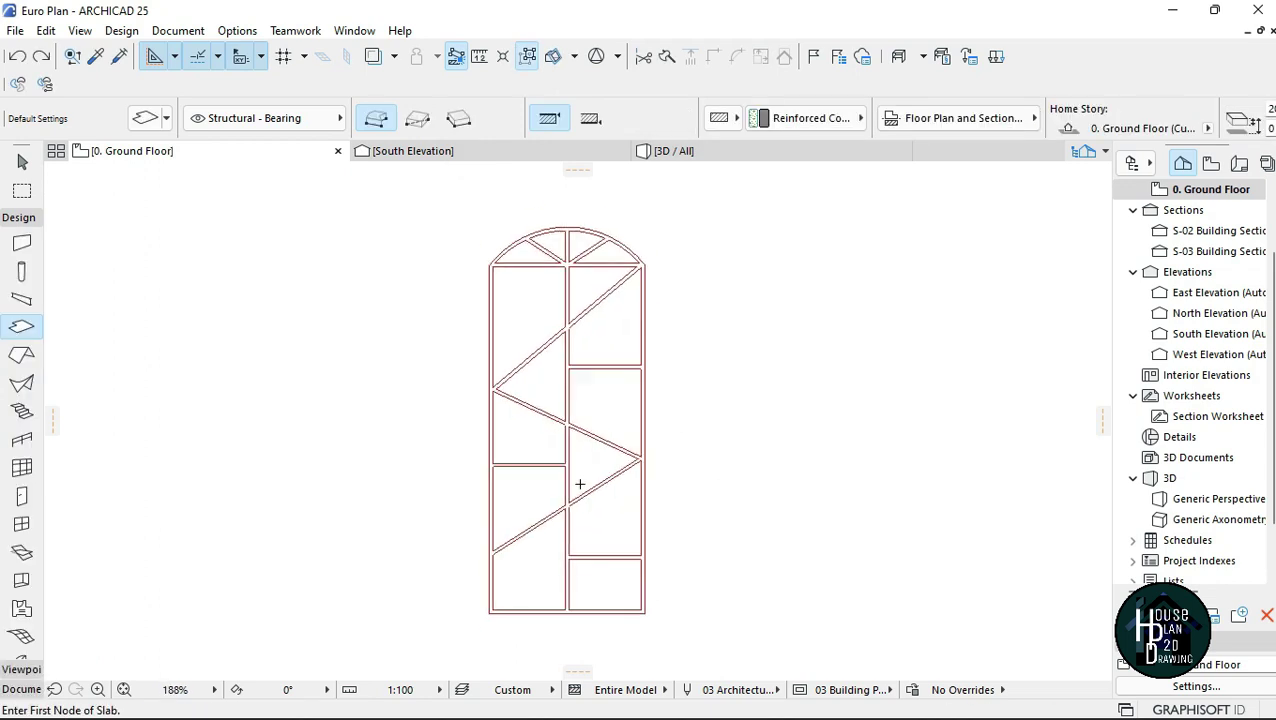
pyautogui.scroll(1, 579, 484)
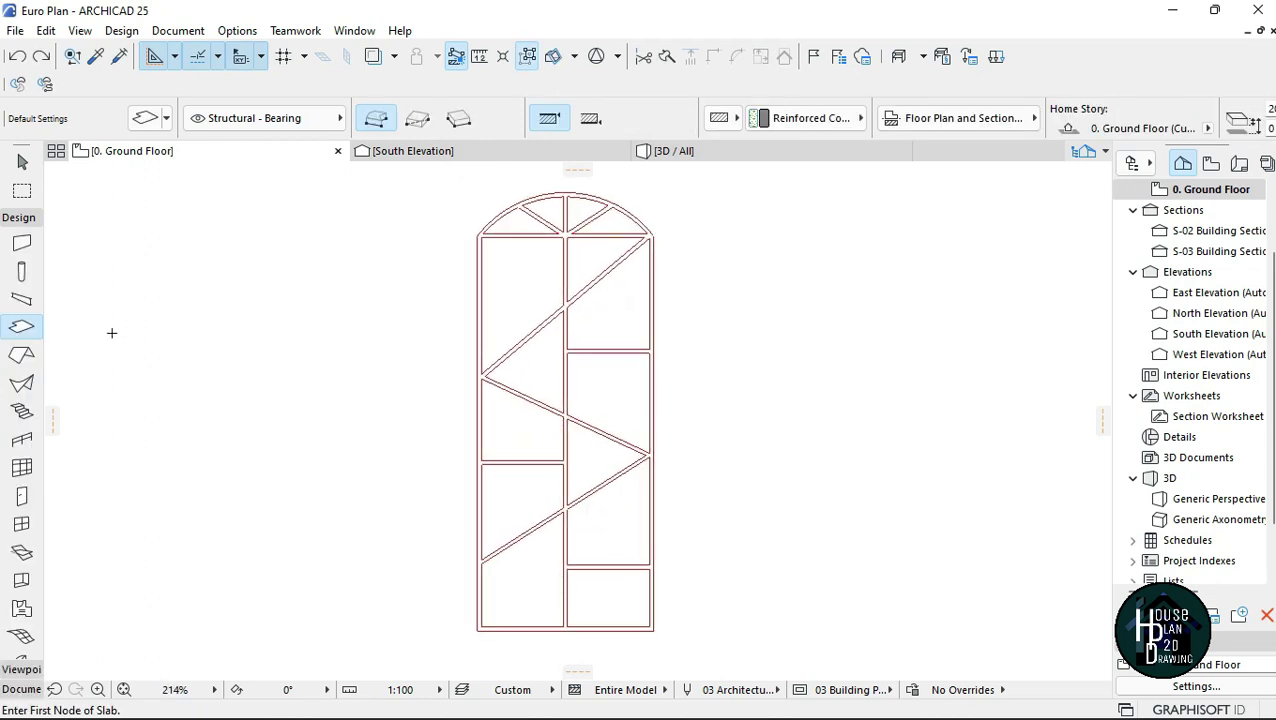
# Step: Load the Slab - Basic Reinforced Concrete favorite into the slab defaults and set the slab thickness to 25 mm
pyautogui.doubleClick(20, 327)
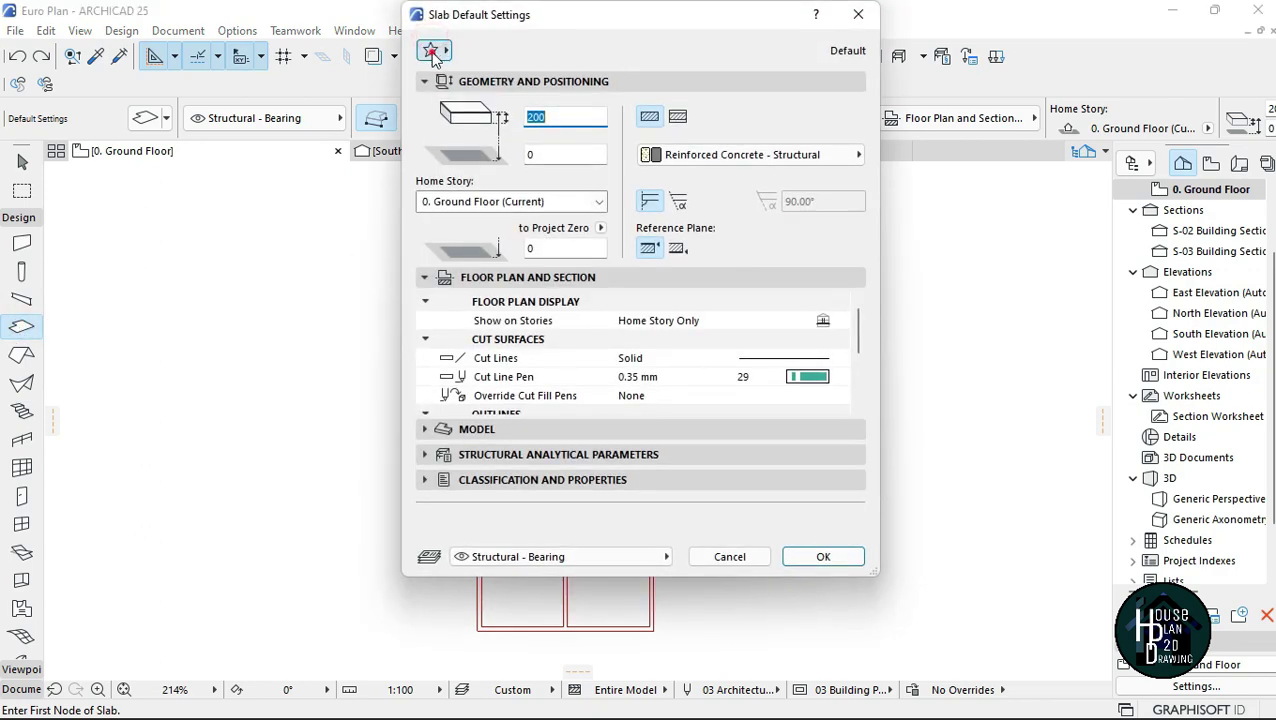
pyautogui.click(433, 53)
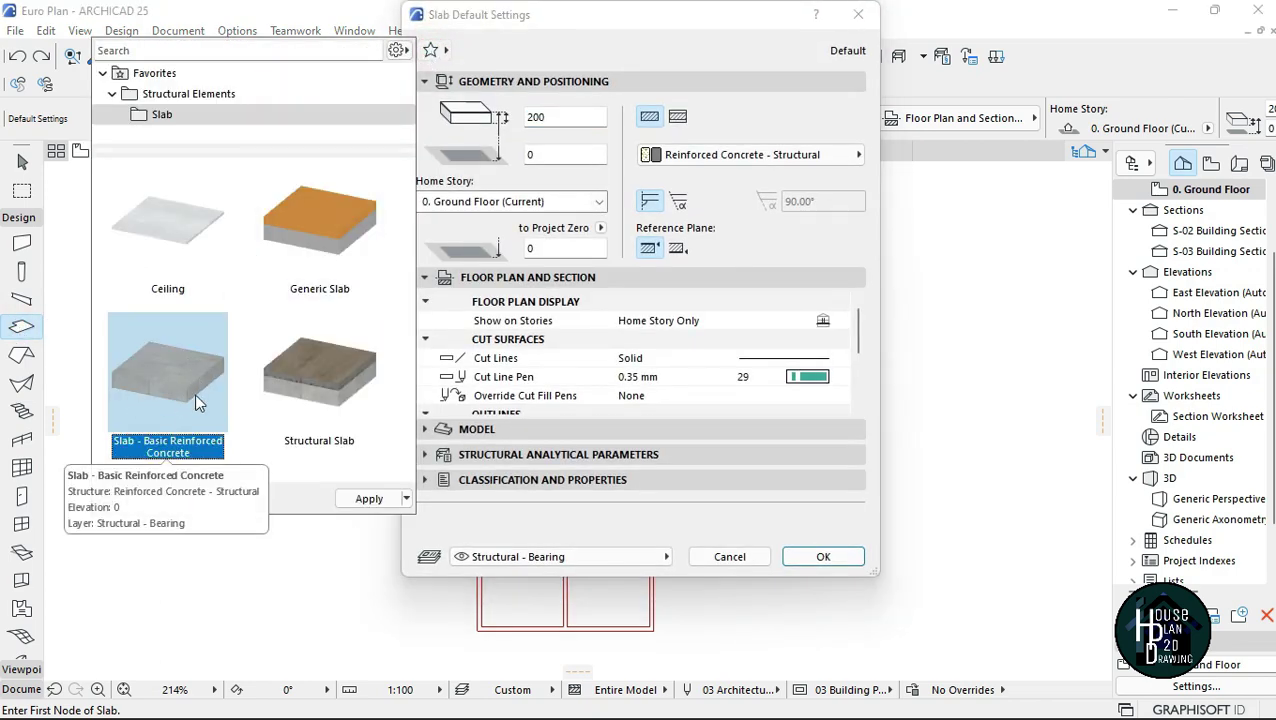
pyautogui.doubleClick(158, 375)
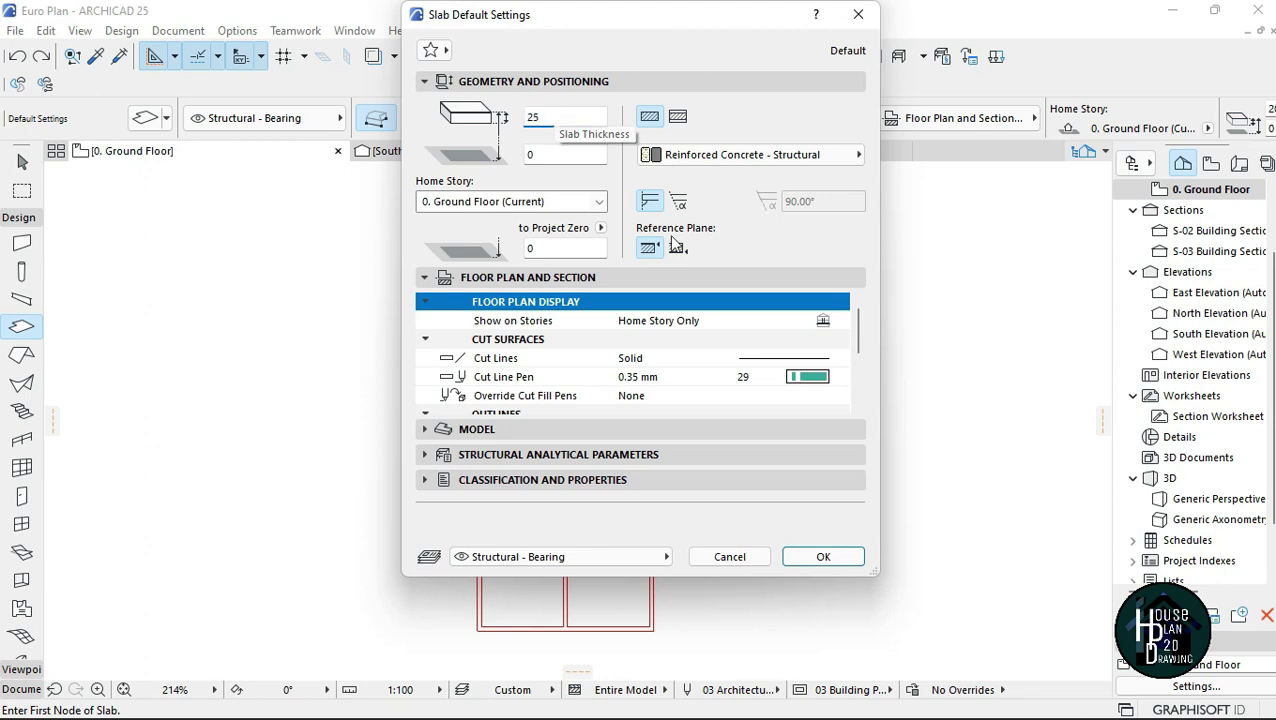
# Step: Enable the surface overrides for the top, edge and bottom of the slab in its default settings
pyautogui.click(558, 279)
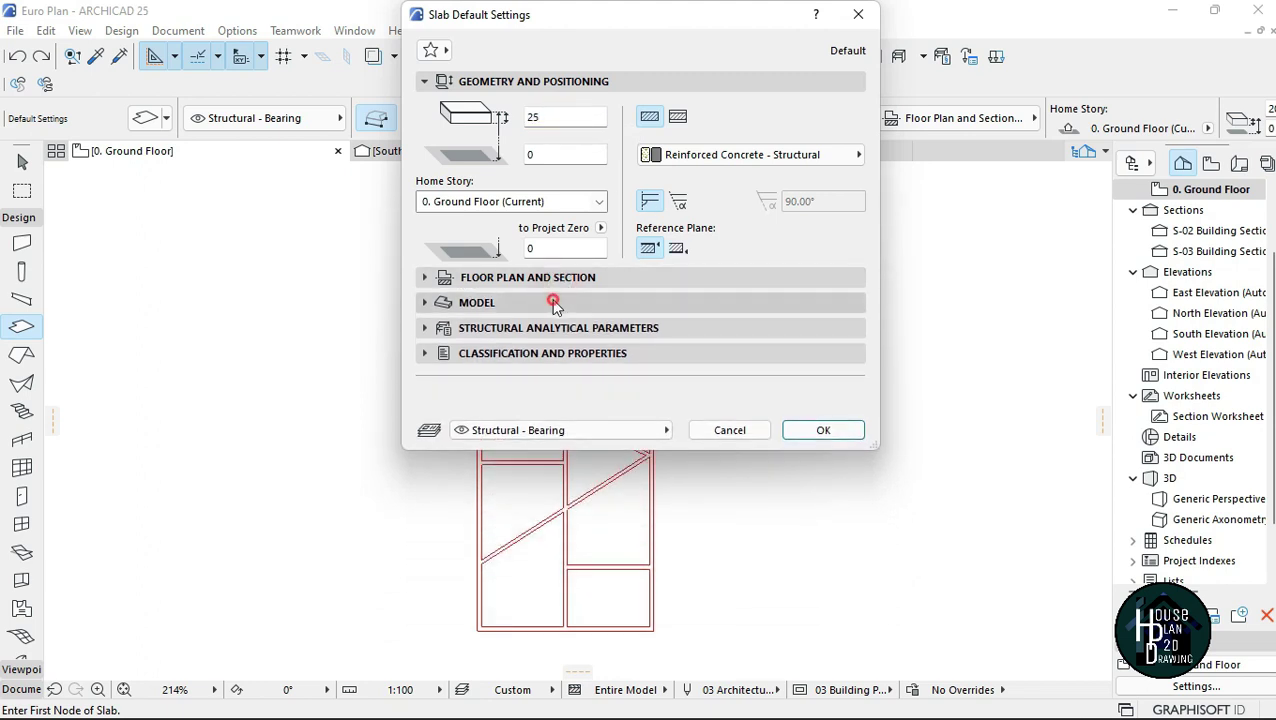
pyautogui.click(553, 302)
pyautogui.click(453, 350)
pyautogui.click(453, 376)
pyautogui.click(453, 402)
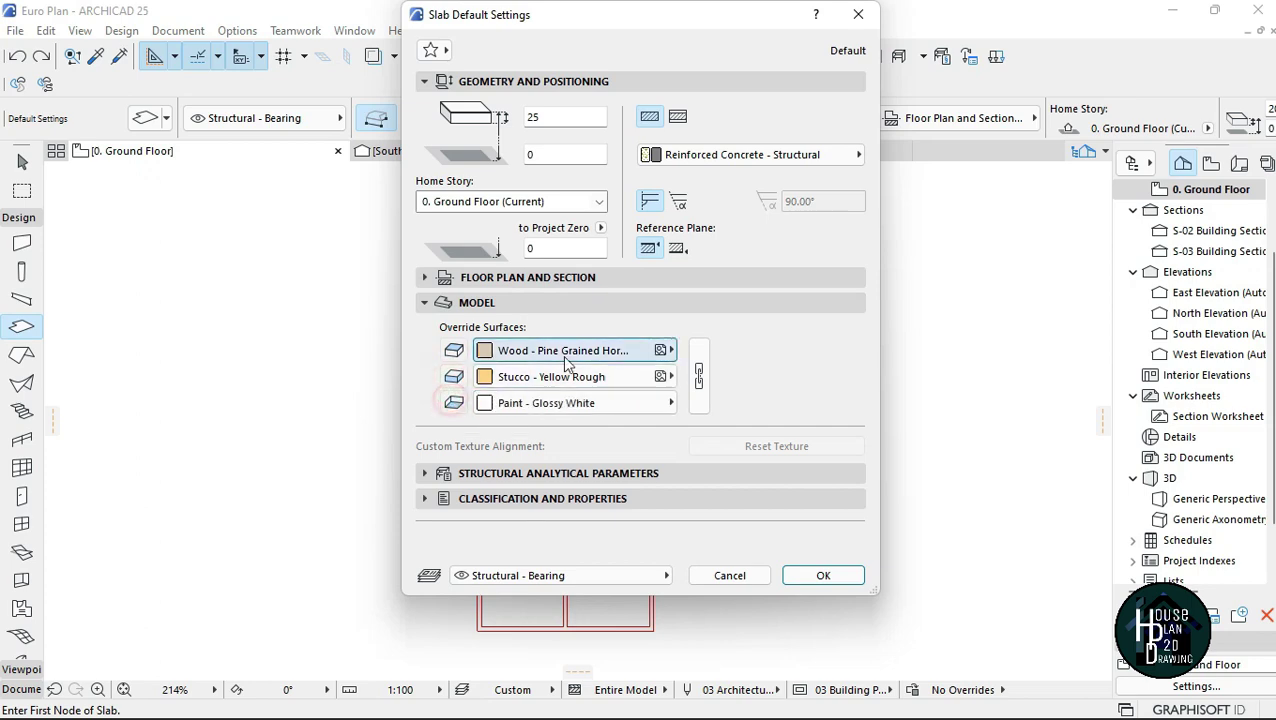
# Step: Set the slab's top surface override to Glass - Clear Fast
pyautogui.click(565, 351)
pyautogui.scroll(5, 770, 440)
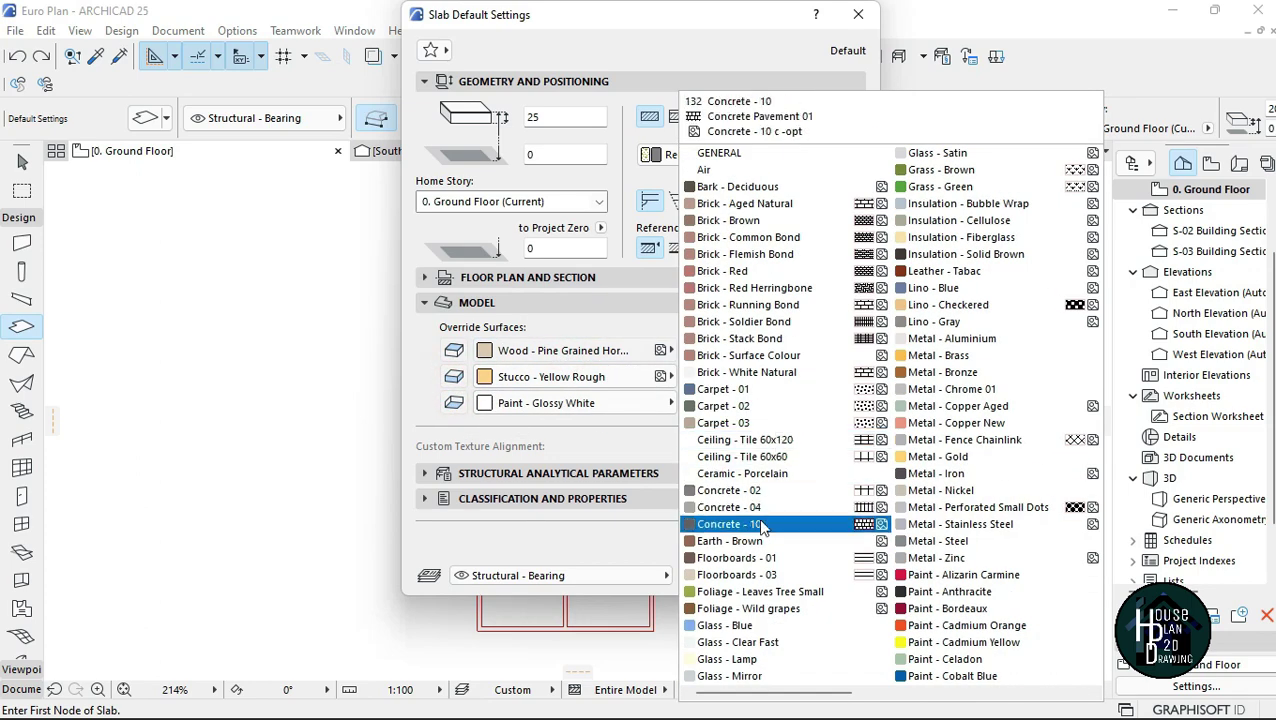
pyautogui.click(773, 642)
# Step: Set the top surface override to Glass - Blue and link all three slab surfaces to that material
pyautogui.click(520, 350)
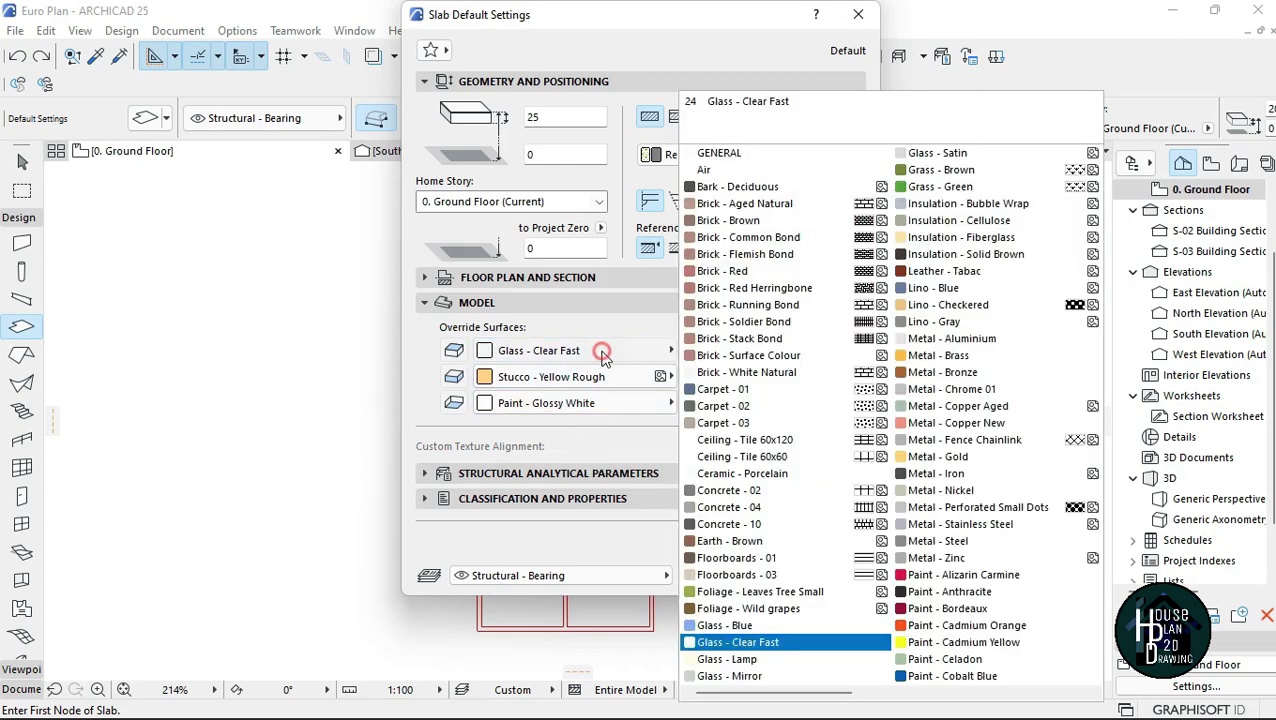
pyautogui.click(800, 630)
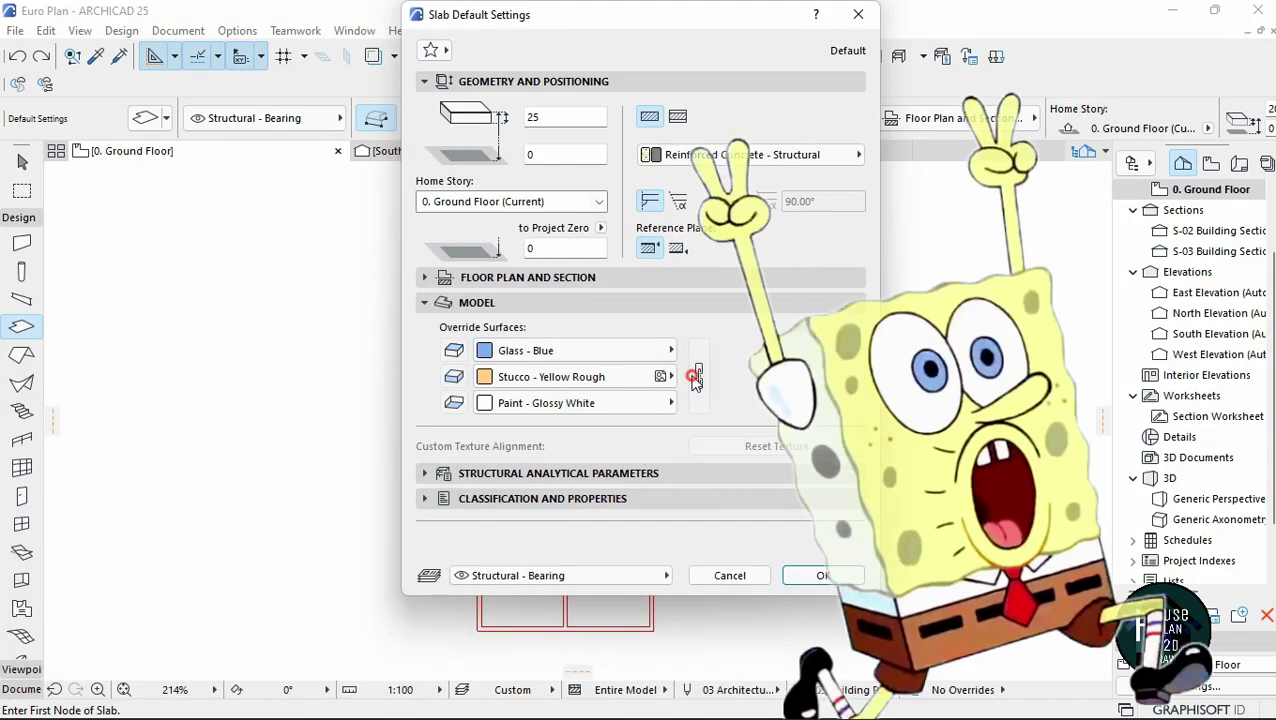
pyautogui.click(697, 376)
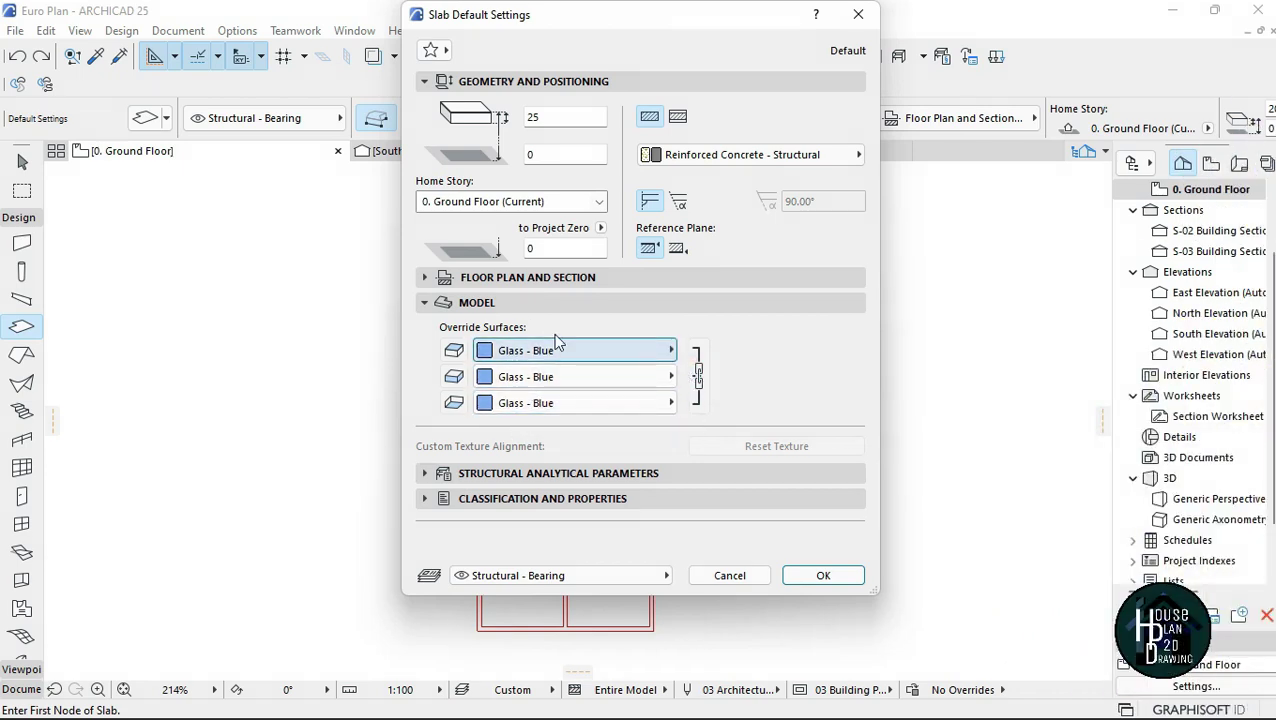
# Step: Turn on the slab's cover fill using Air Space with background pen 5, and accept the slab defaults
pyautogui.click(541, 277)
pyautogui.scroll(-2, 660, 360)
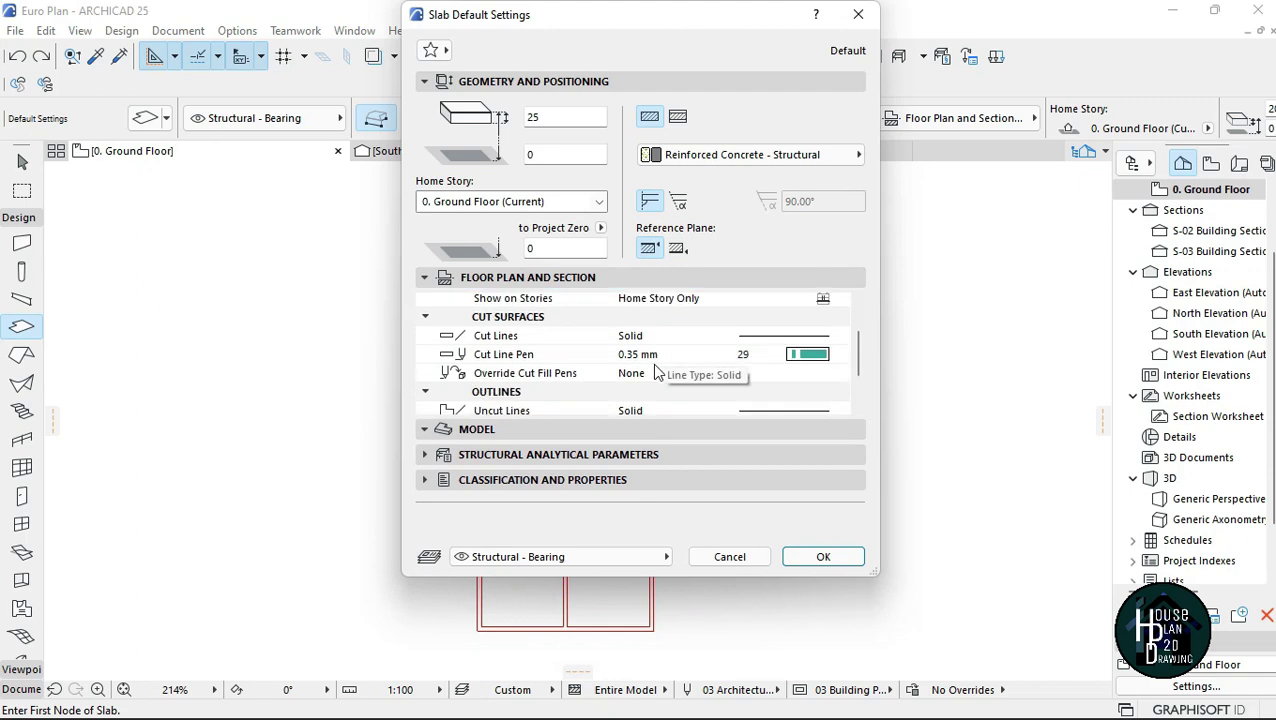
pyautogui.scroll(-1, 655, 371)
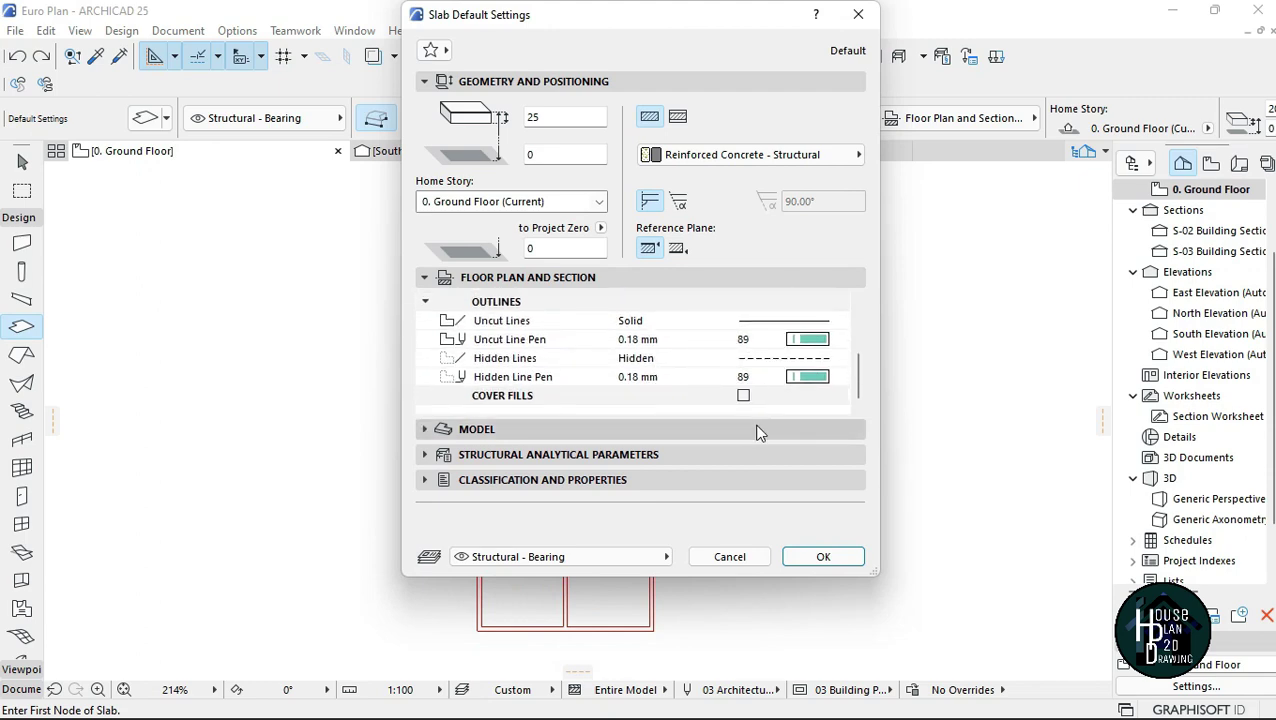
pyautogui.click(745, 396)
pyautogui.scroll(-3, 748, 380)
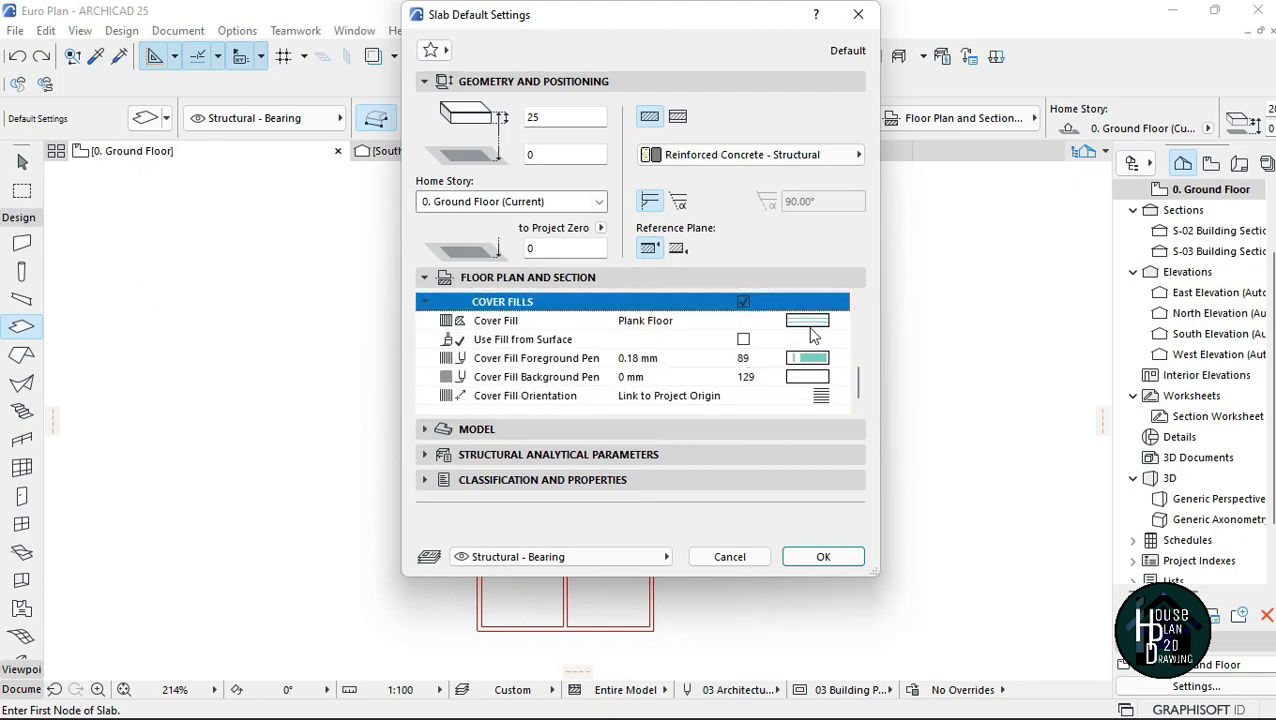
pyautogui.click(809, 324)
pyautogui.click(162, 219)
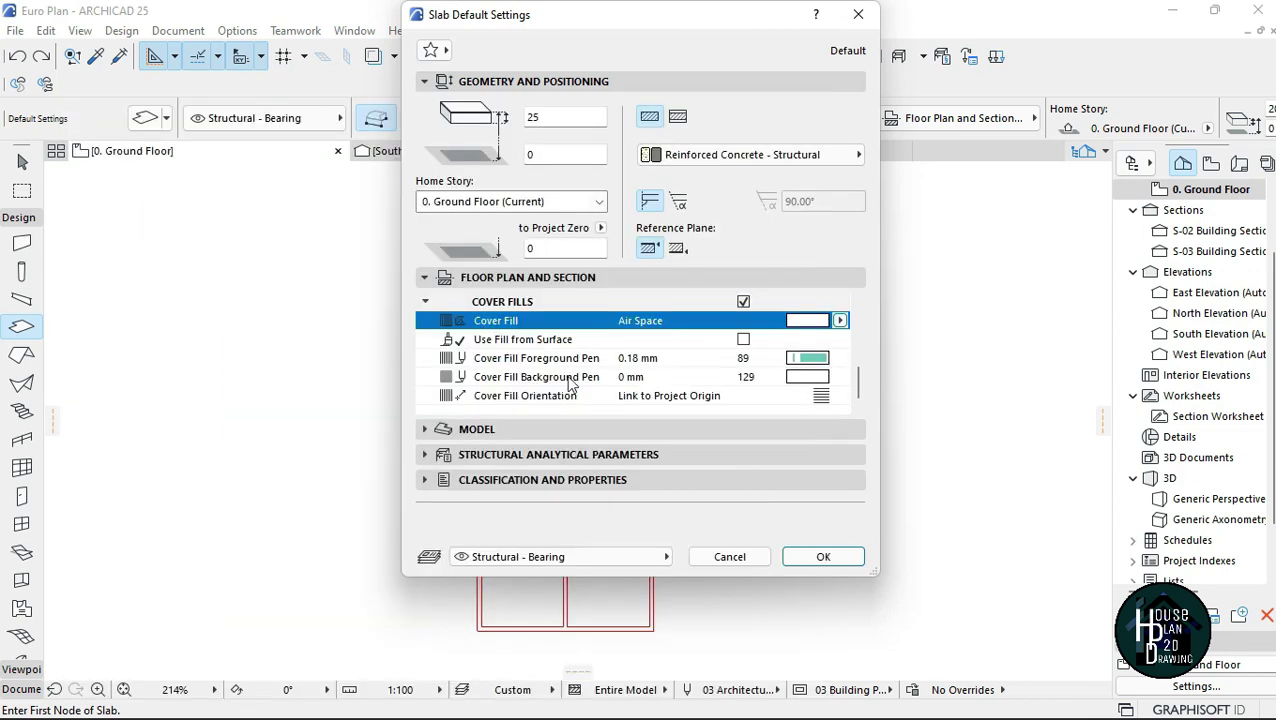
pyautogui.click(818, 380)
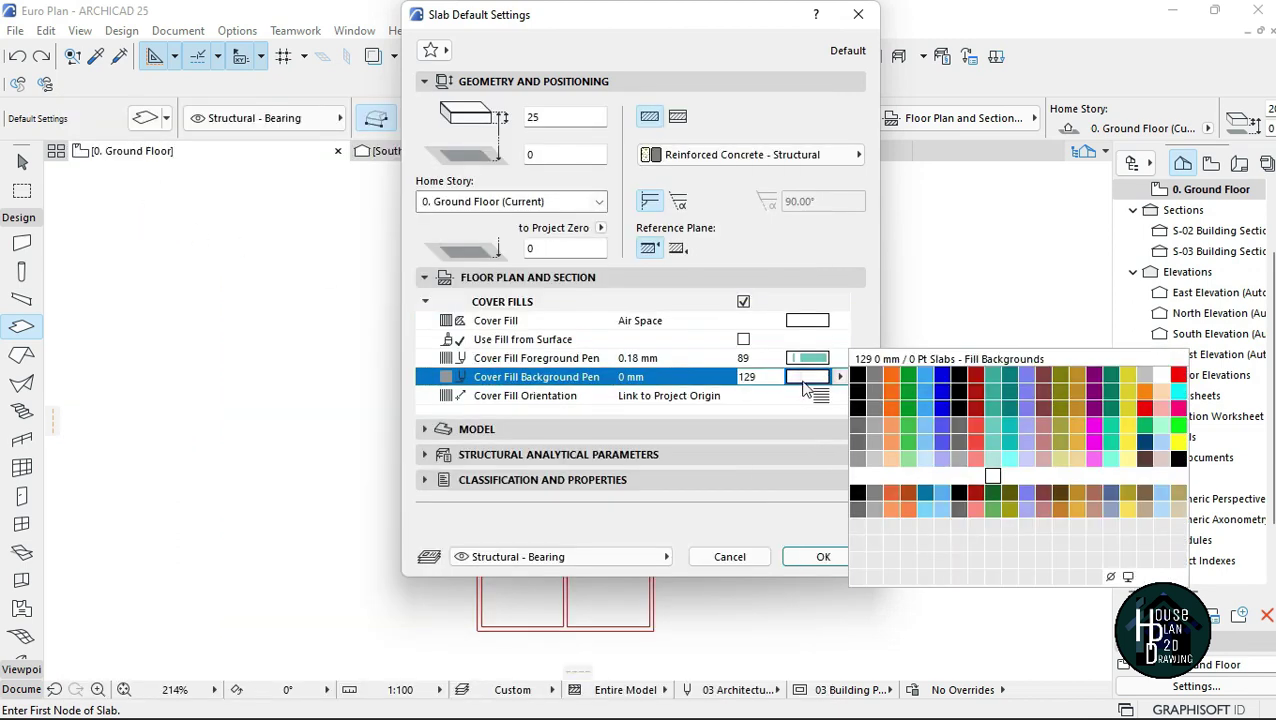
pyautogui.click(926, 378)
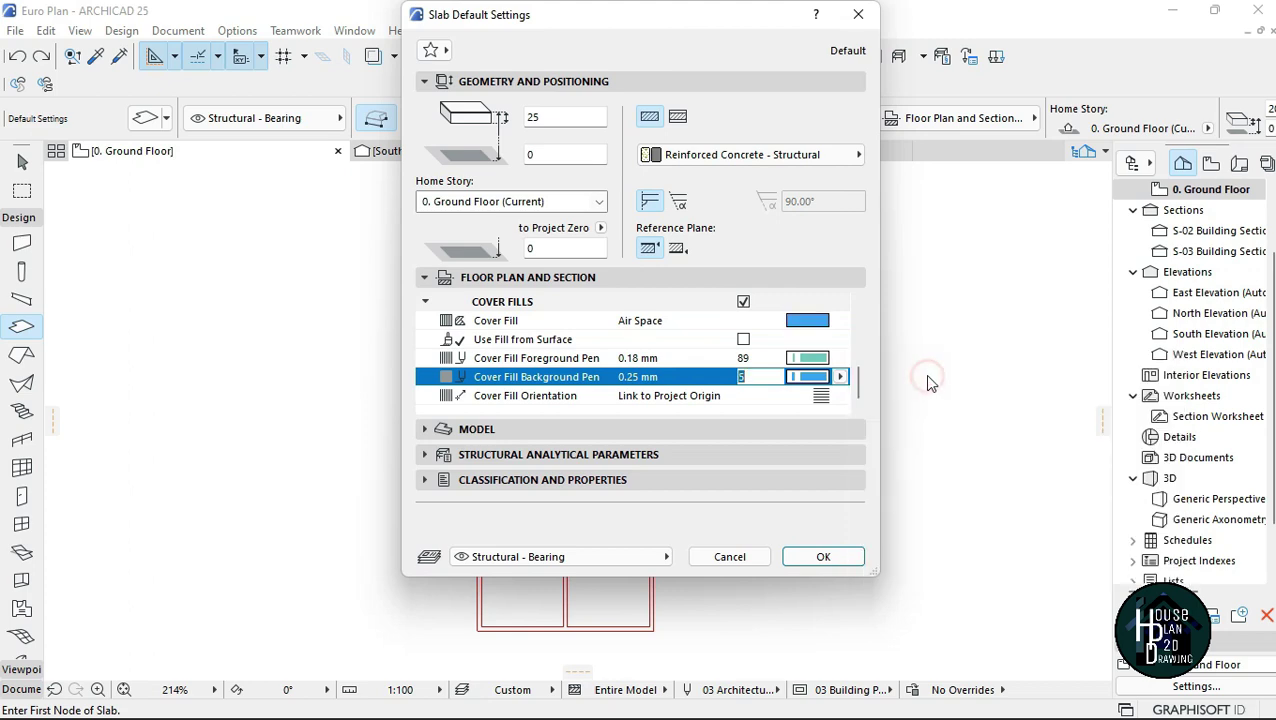
pyautogui.click(824, 558)
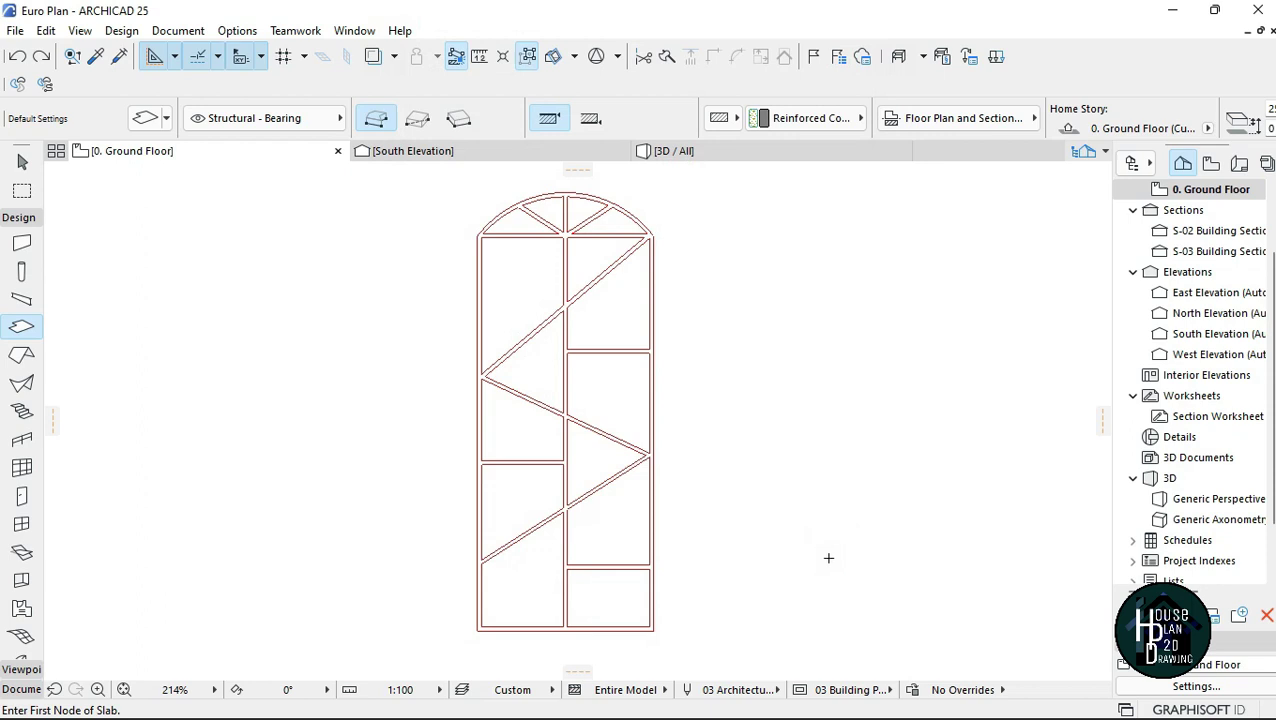
# Step: Create glass slabs in all eleven panes below the arch by tracing their outlines with the Magic Wand
pyautogui.click(540, 307)
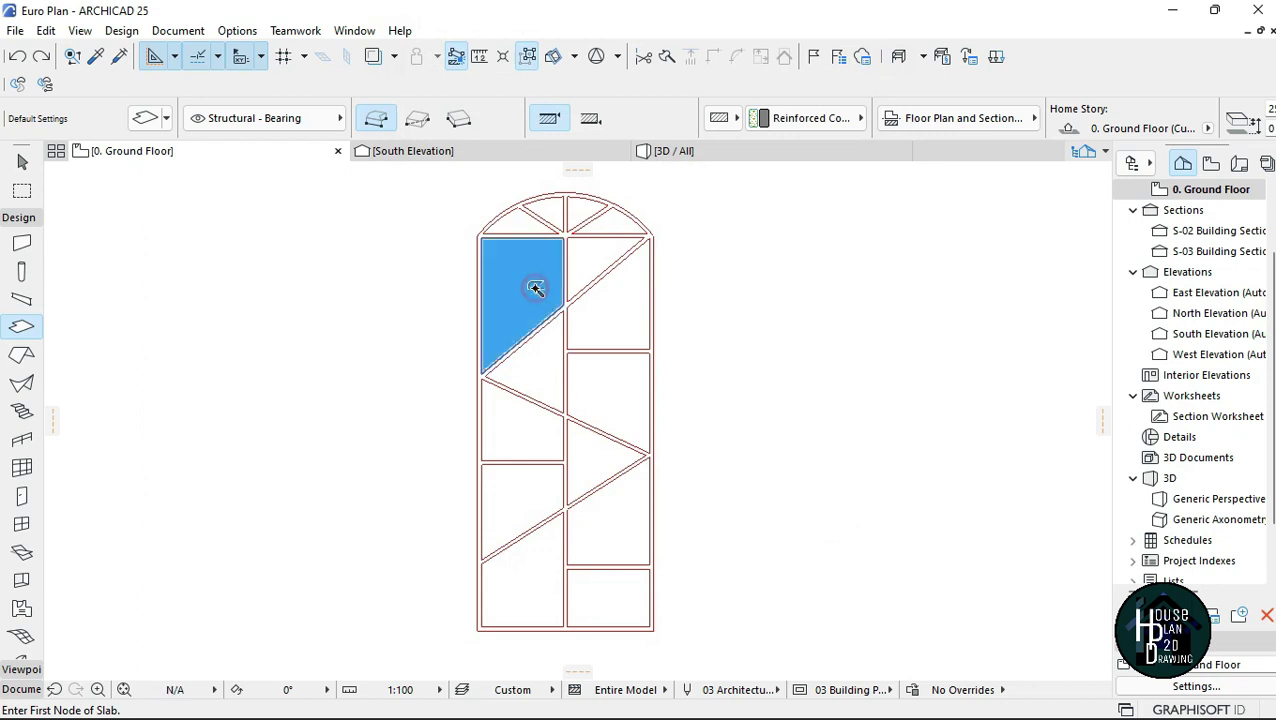
pyautogui.click(598, 263)
pyautogui.click(631, 313)
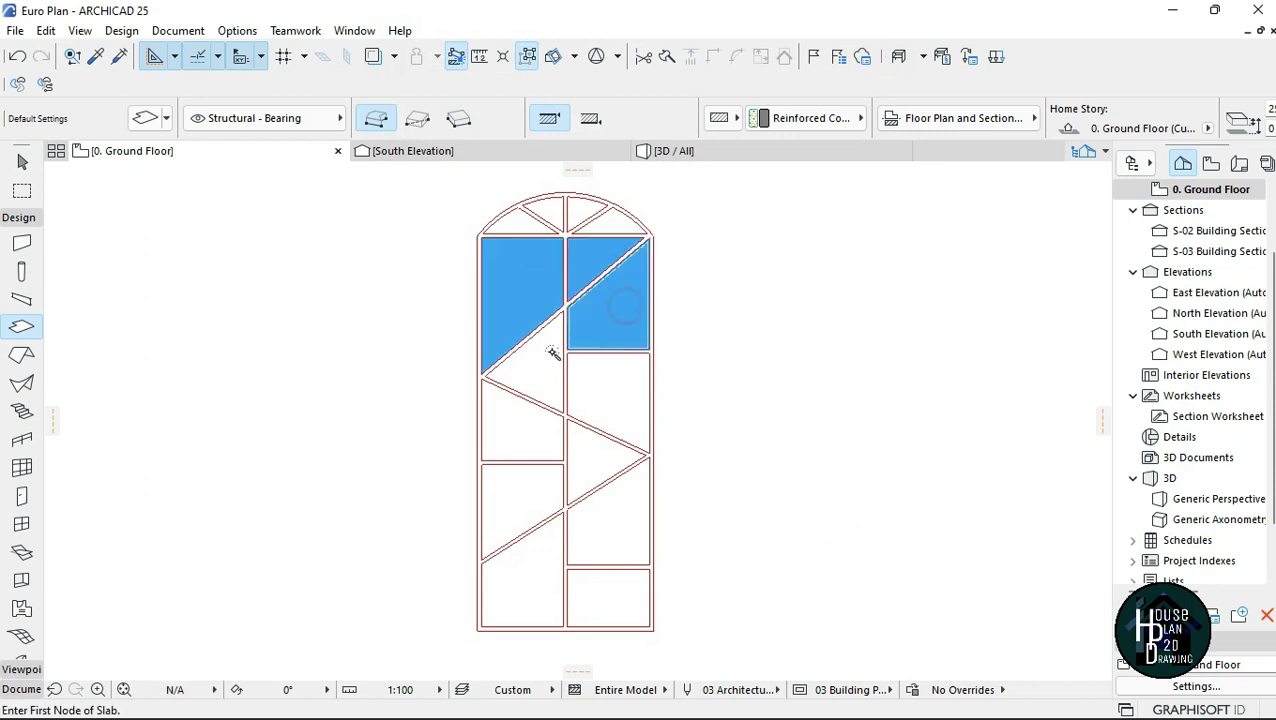
pyautogui.click(527, 372)
pyautogui.click(527, 433)
pyautogui.click(599, 385)
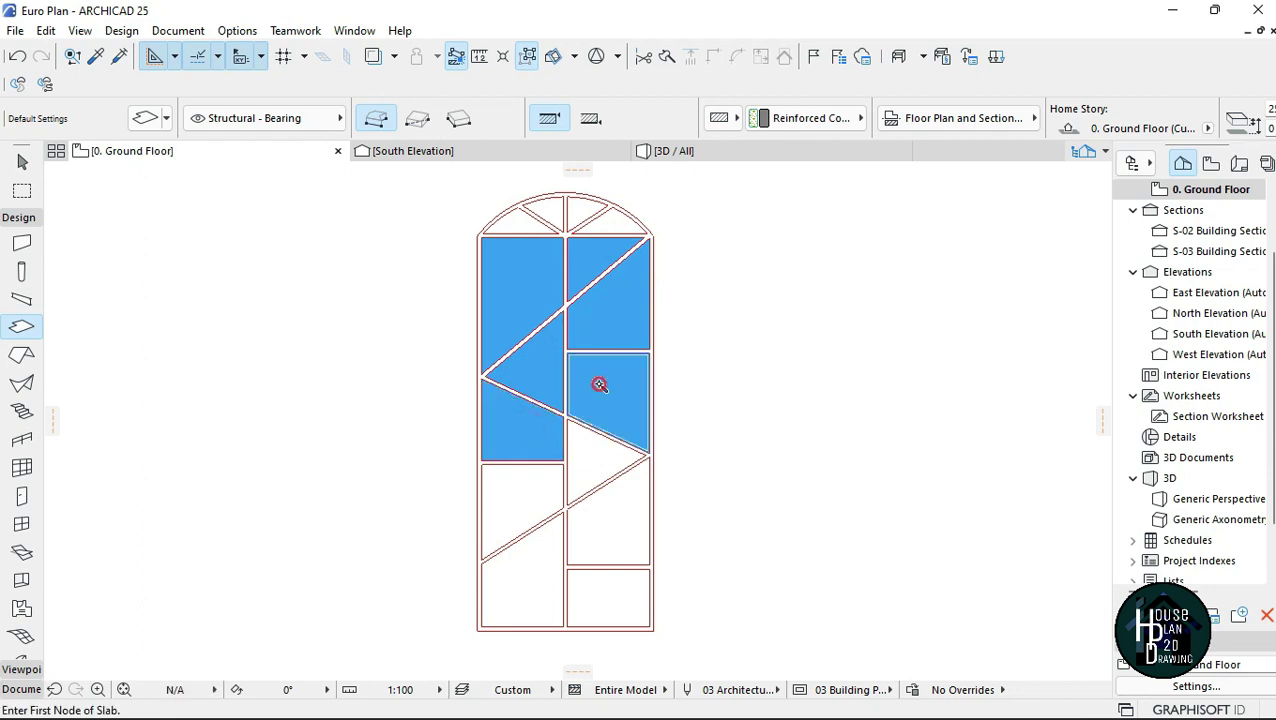
pyautogui.click(593, 460)
pyautogui.click(507, 501)
pyautogui.click(607, 515)
pyautogui.click(528, 573)
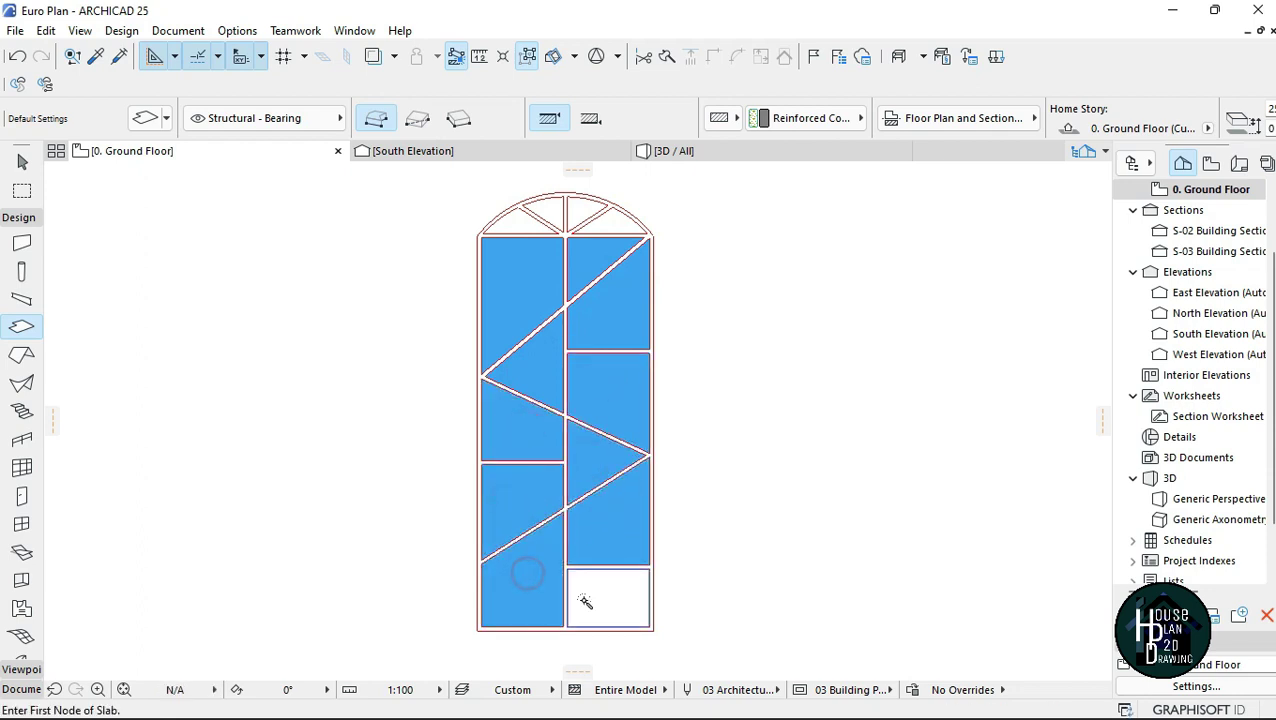
pyautogui.click(600, 598)
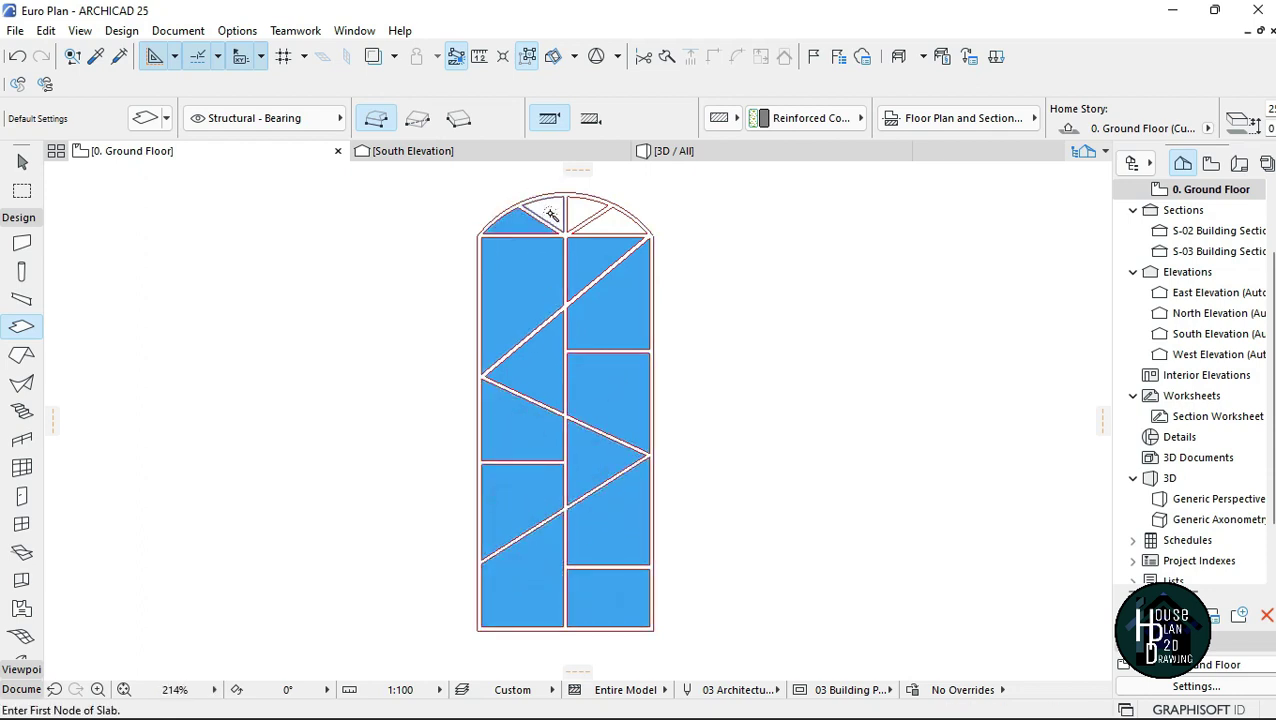
# Step: Create glass slabs in the remaining panes of the arched top with the Magic Wand
pyautogui.click(551, 214)
pyautogui.click(586, 210)
pyautogui.click(618, 222)
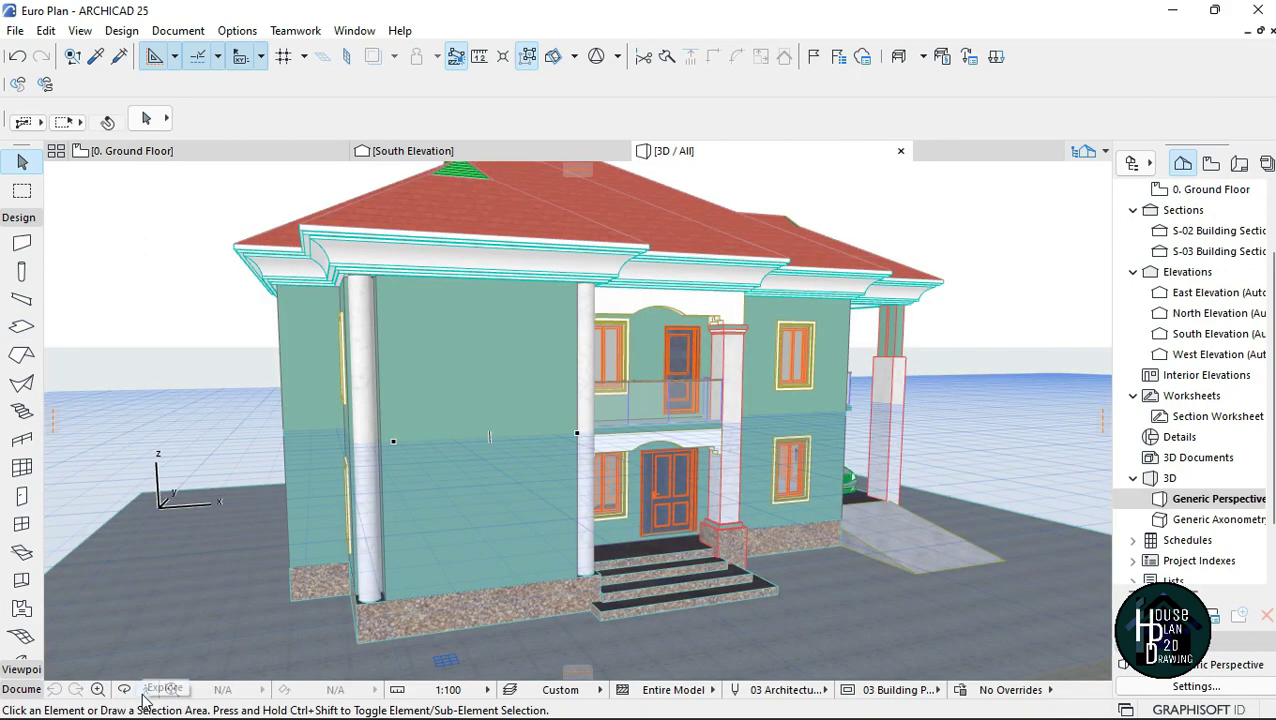
# Step: Explore the 3D view and examine the flat glass slabs beside the building from above, below and several sides
pyautogui.click(168, 690)
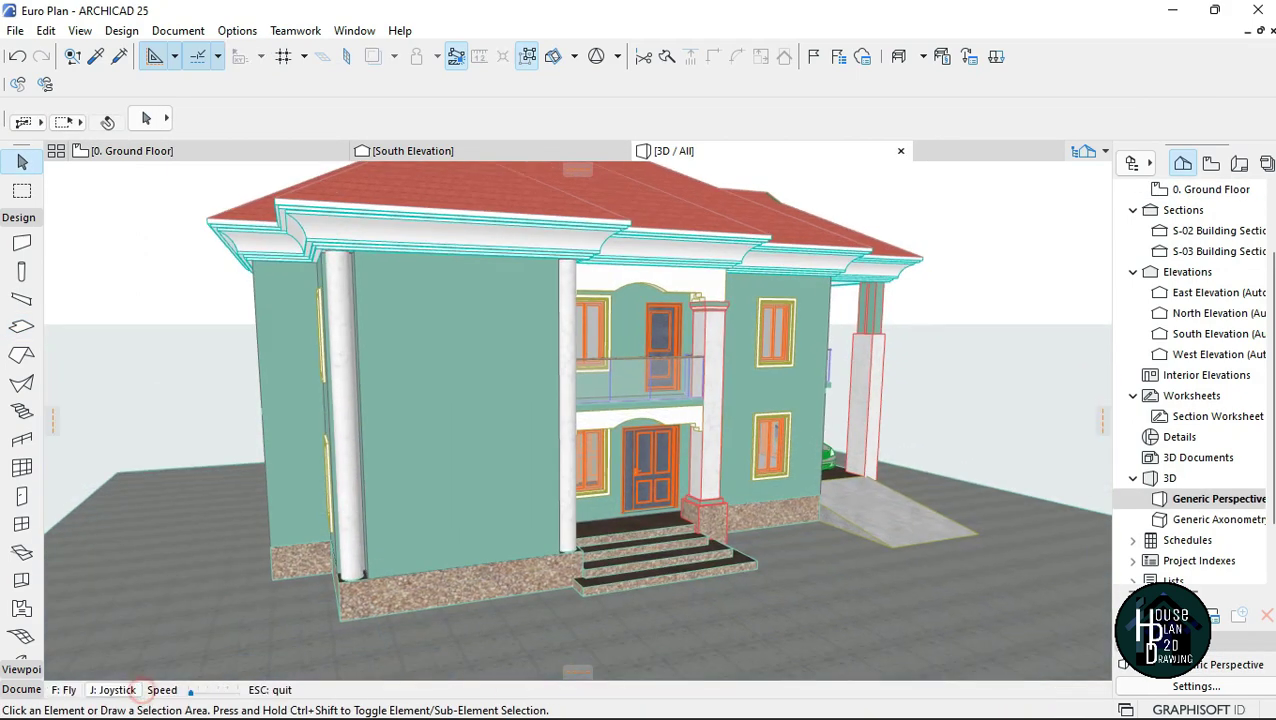
pyautogui.press('Up')
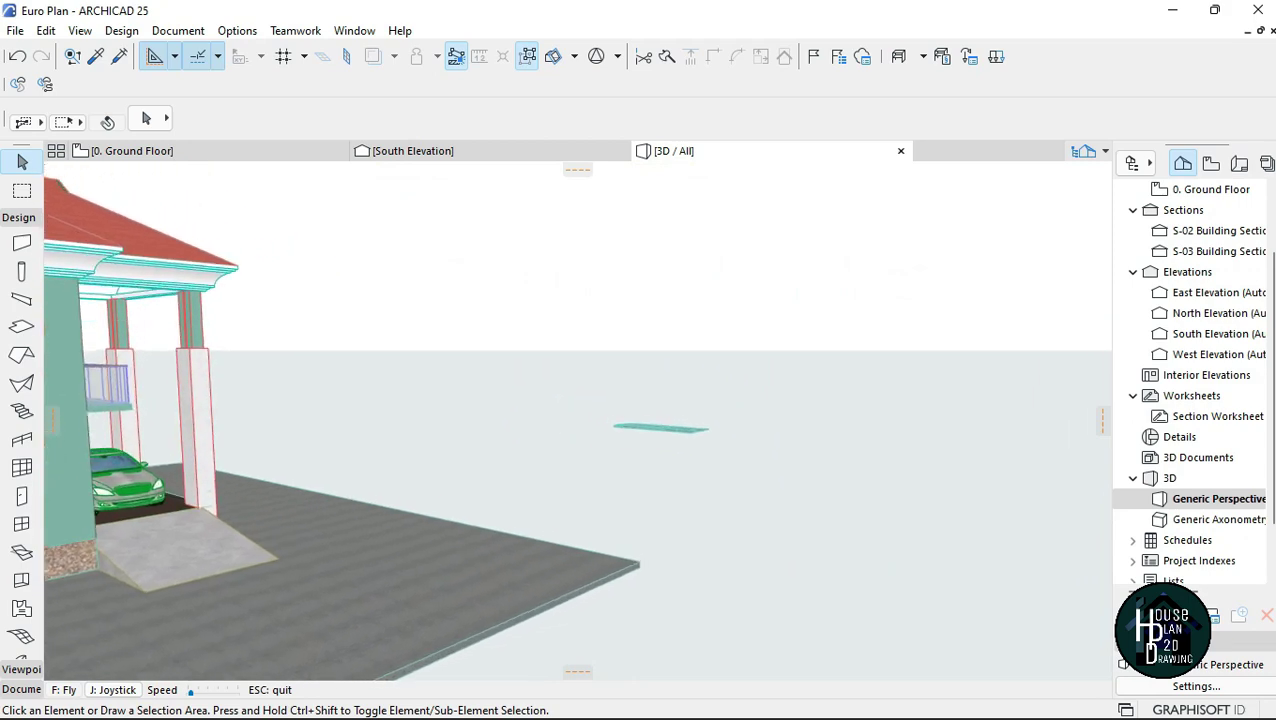
pyautogui.press('Up')
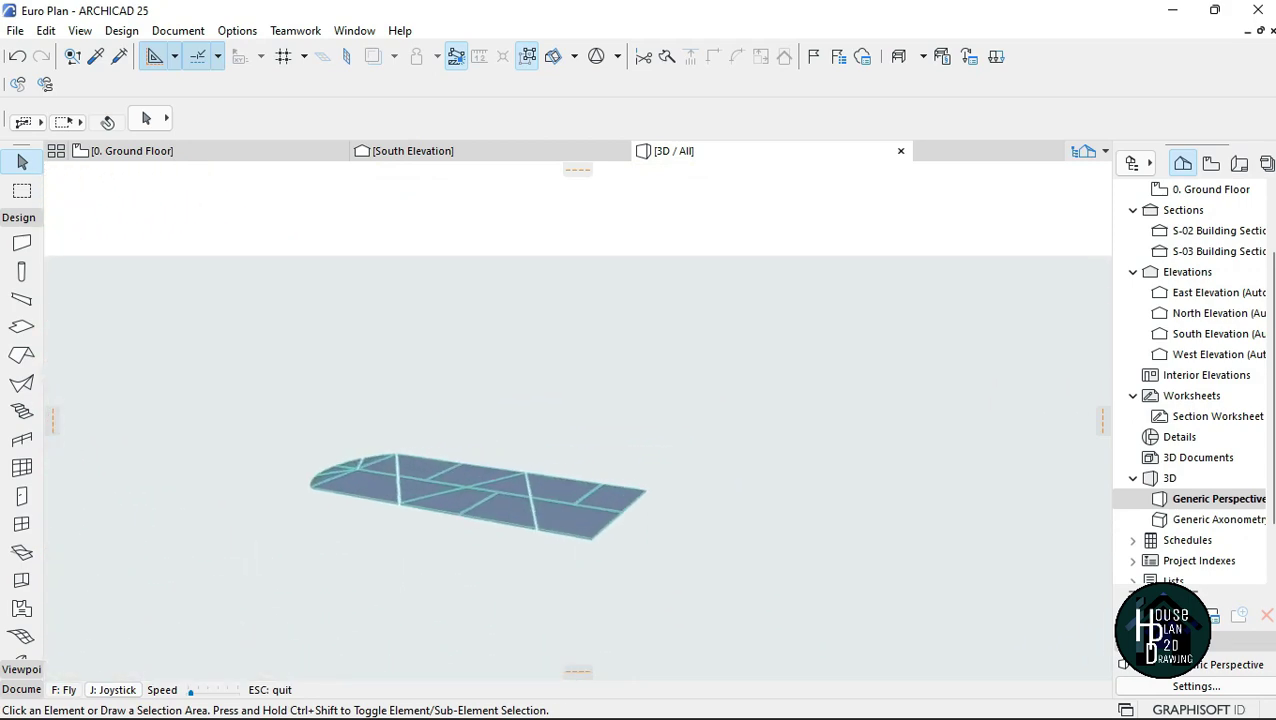
pyautogui.press('Right')
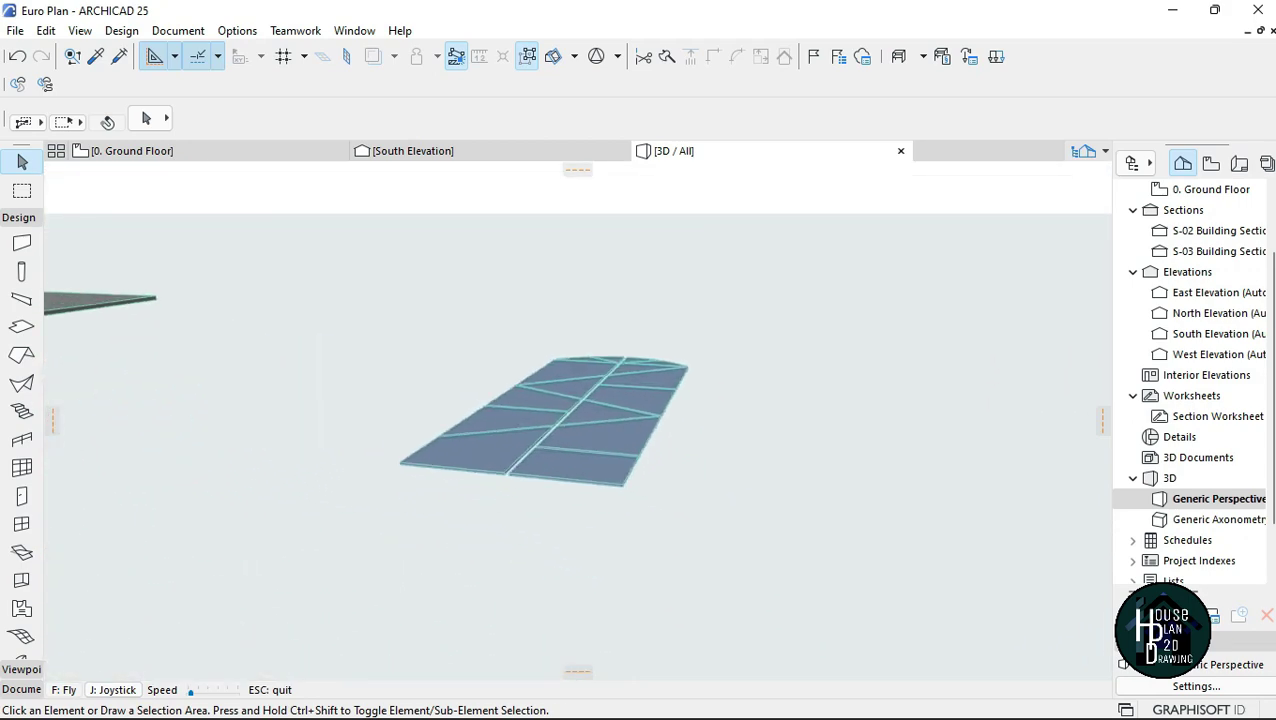
pyautogui.press('Right')
pyautogui.press('Up')
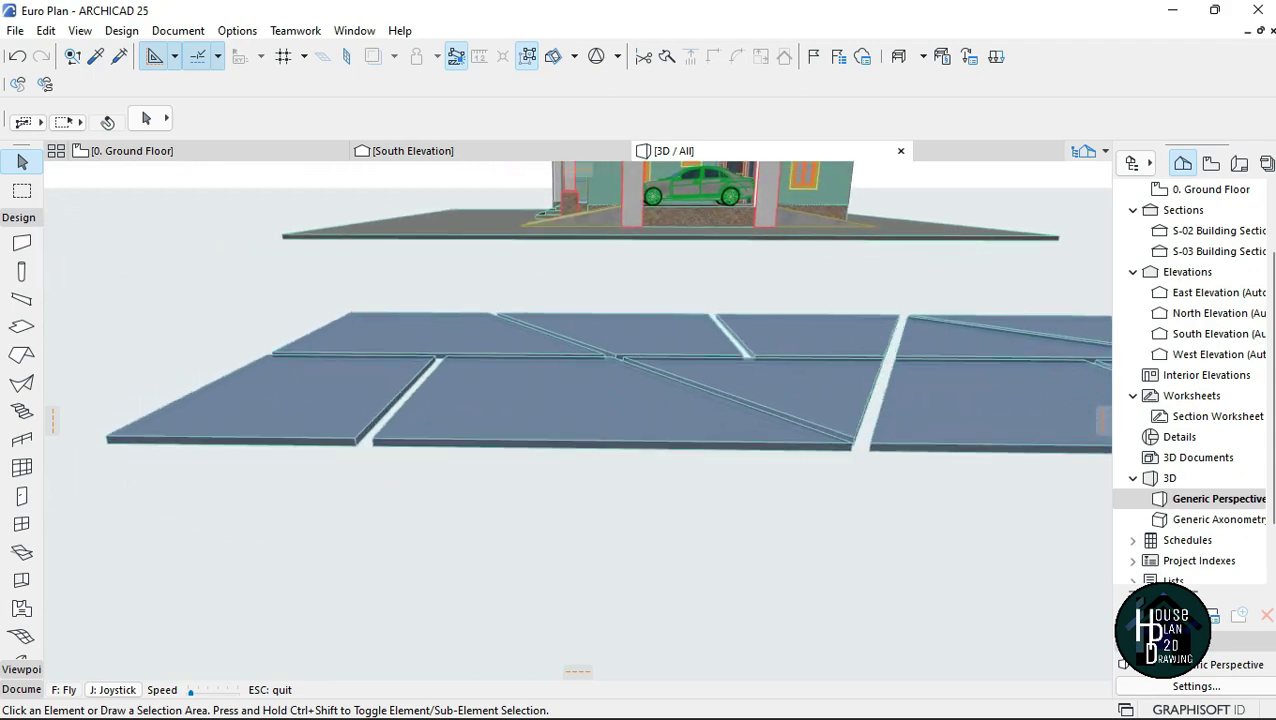
pyautogui.press('Left')
pyautogui.press('pagedown')
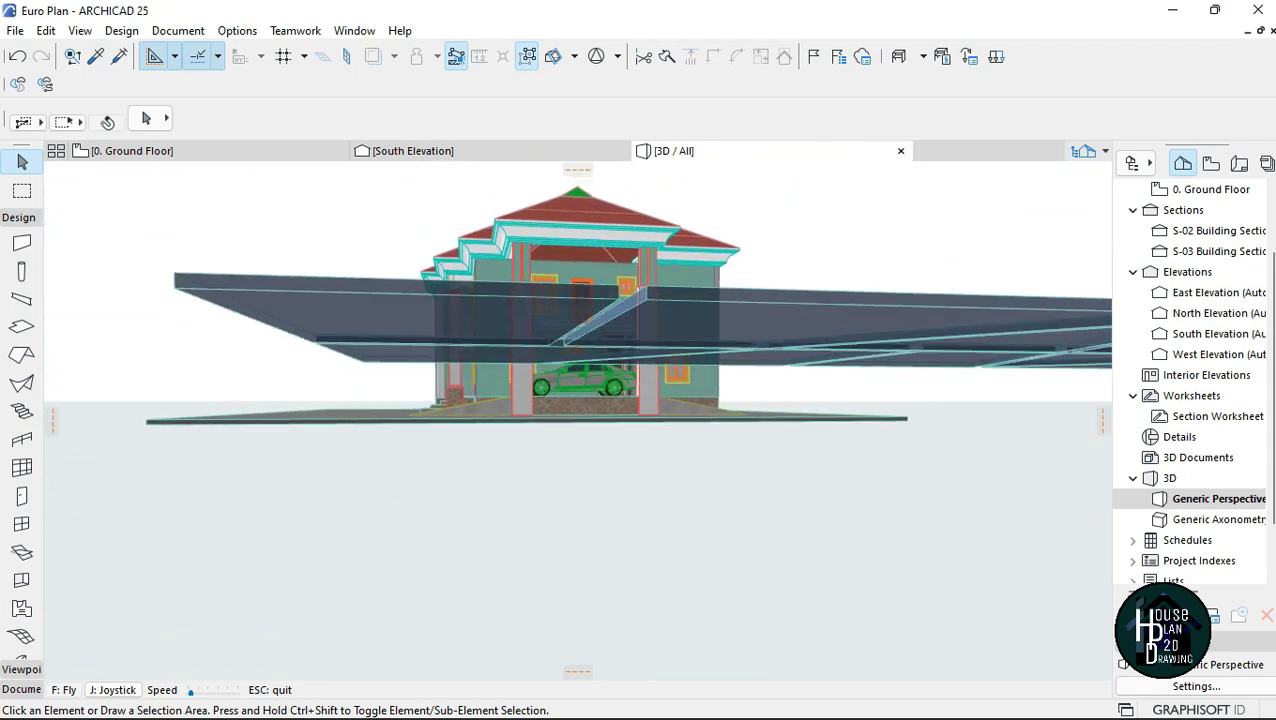
pyautogui.press('pageup')
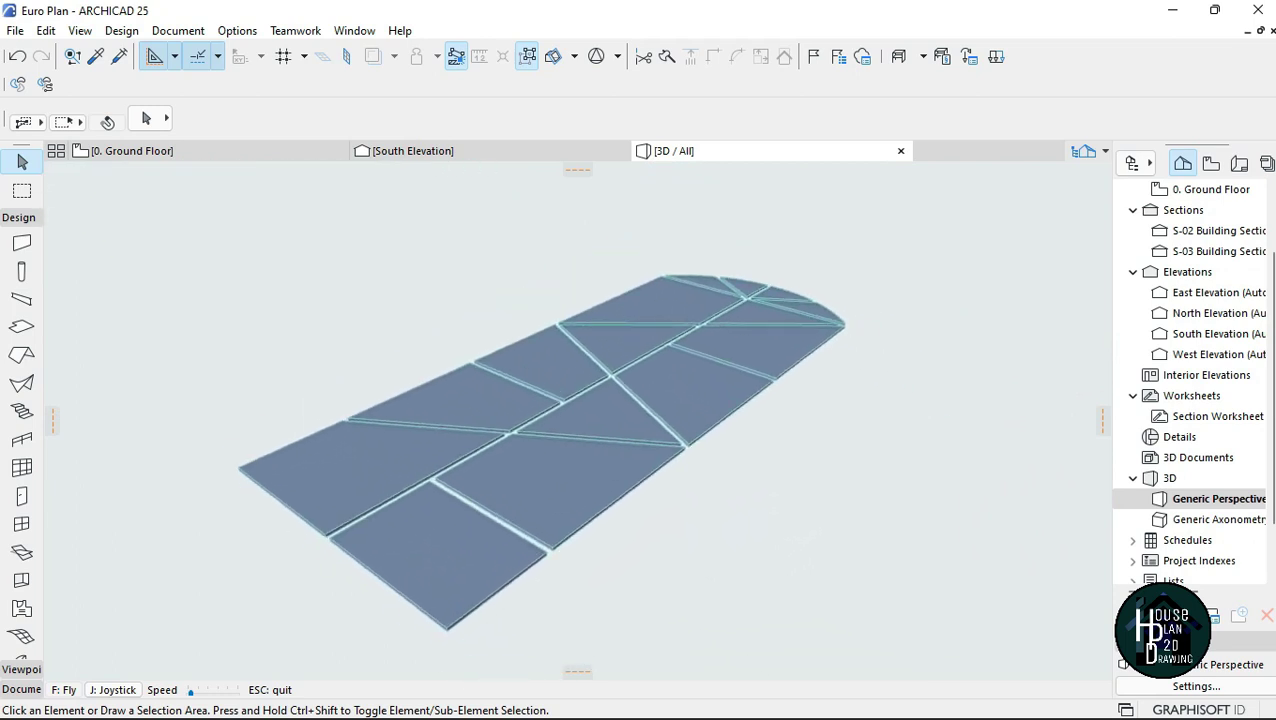
pyautogui.press('Escape')
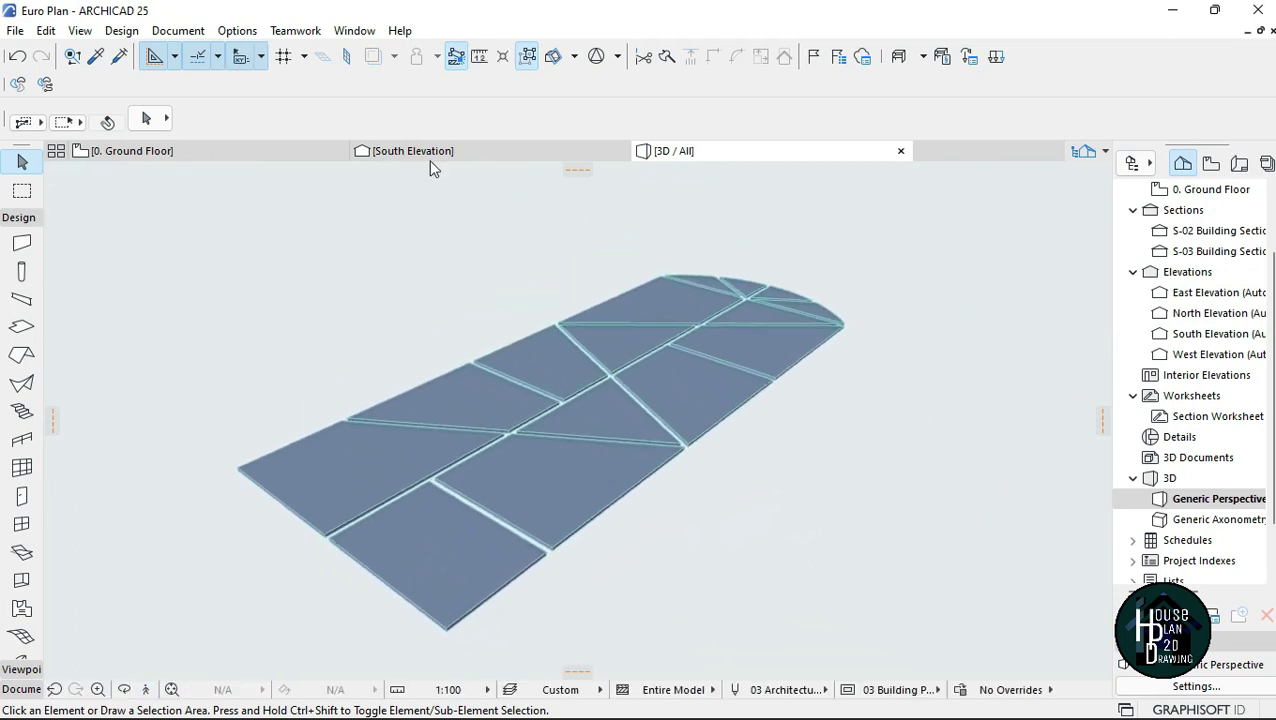
# Step: Return to the Ground Floor plan and set the slab defaults to 50 mm thickness with Metal - Aluminium on all surfaces
pyautogui.click(228, 151)
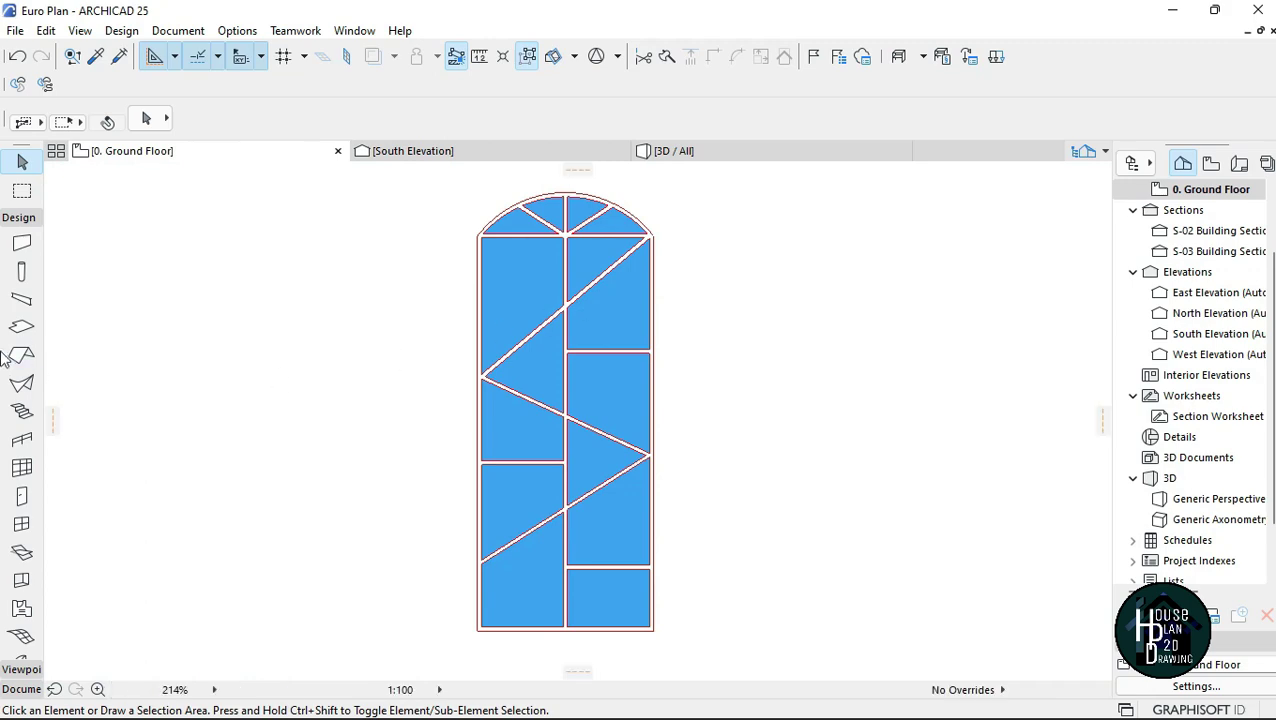
pyautogui.doubleClick(24, 327)
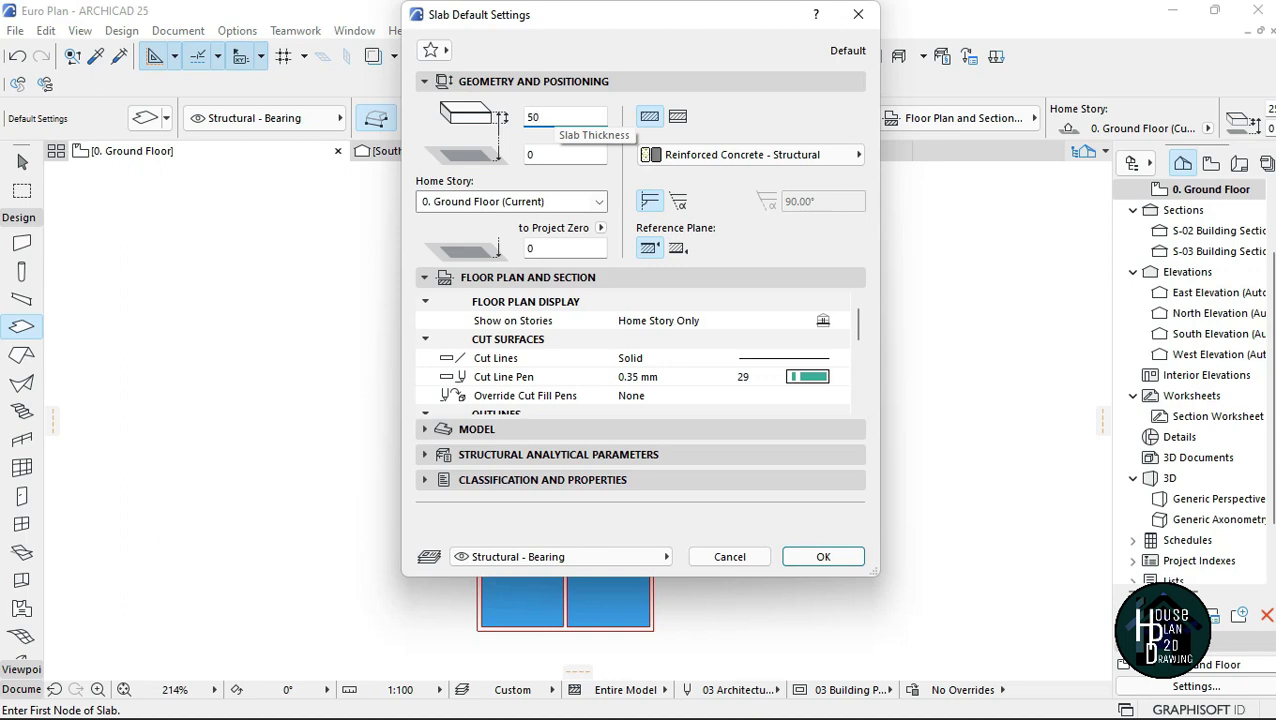
pyautogui.click(604, 279)
pyautogui.click(594, 305)
pyautogui.click(575, 350)
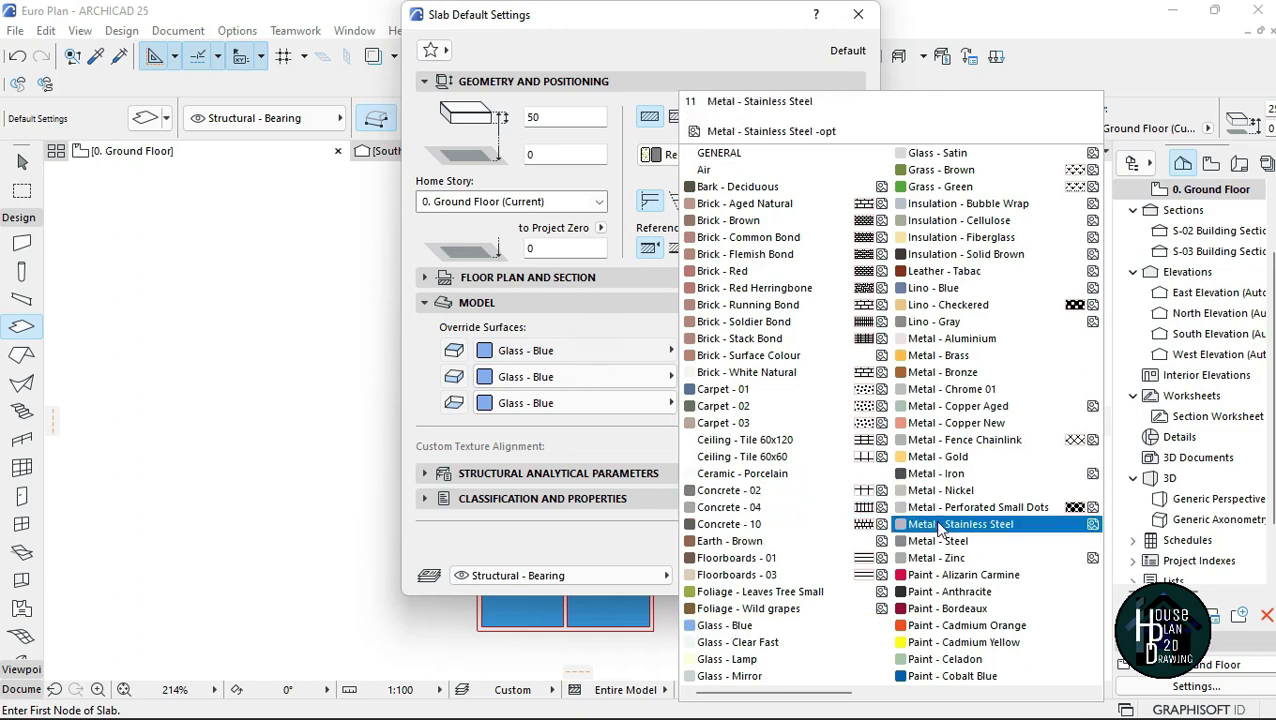
pyautogui.click(986, 342)
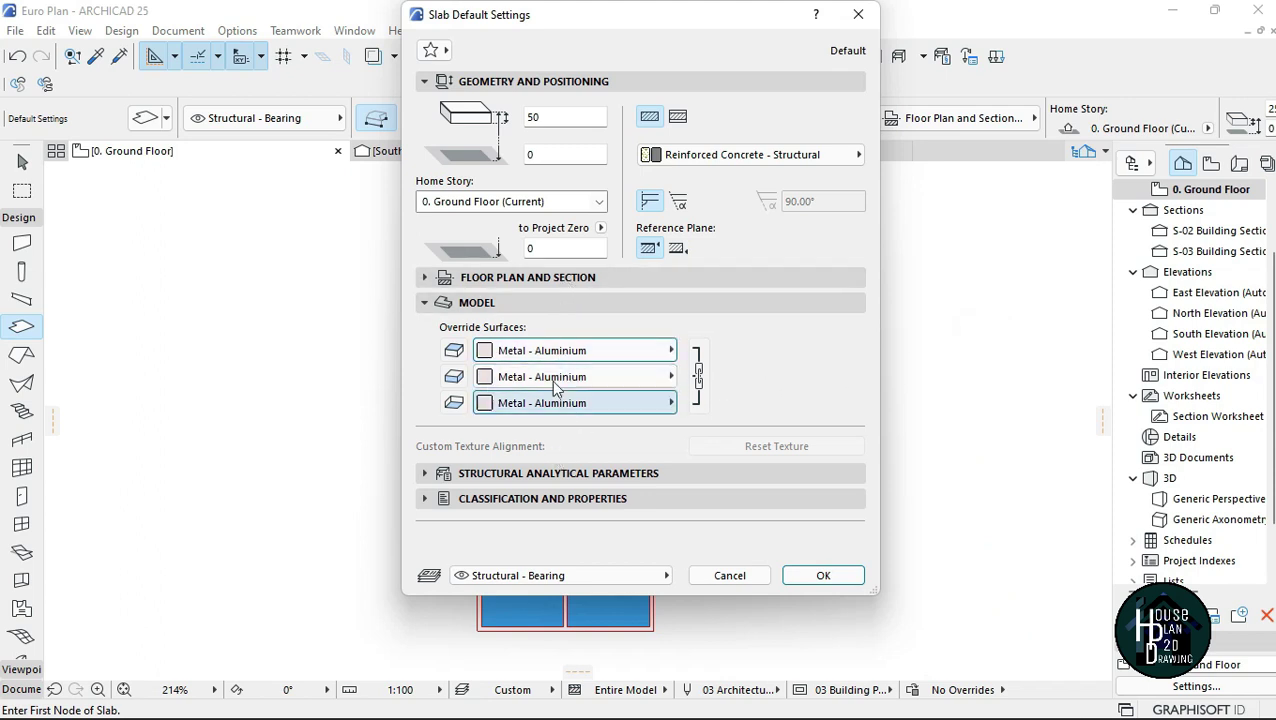
# Step: Set the slab defaults' cover fill background pen to purple pen 15 and accept the settings
pyautogui.click(569, 279)
pyautogui.scroll(-6, 698, 375)
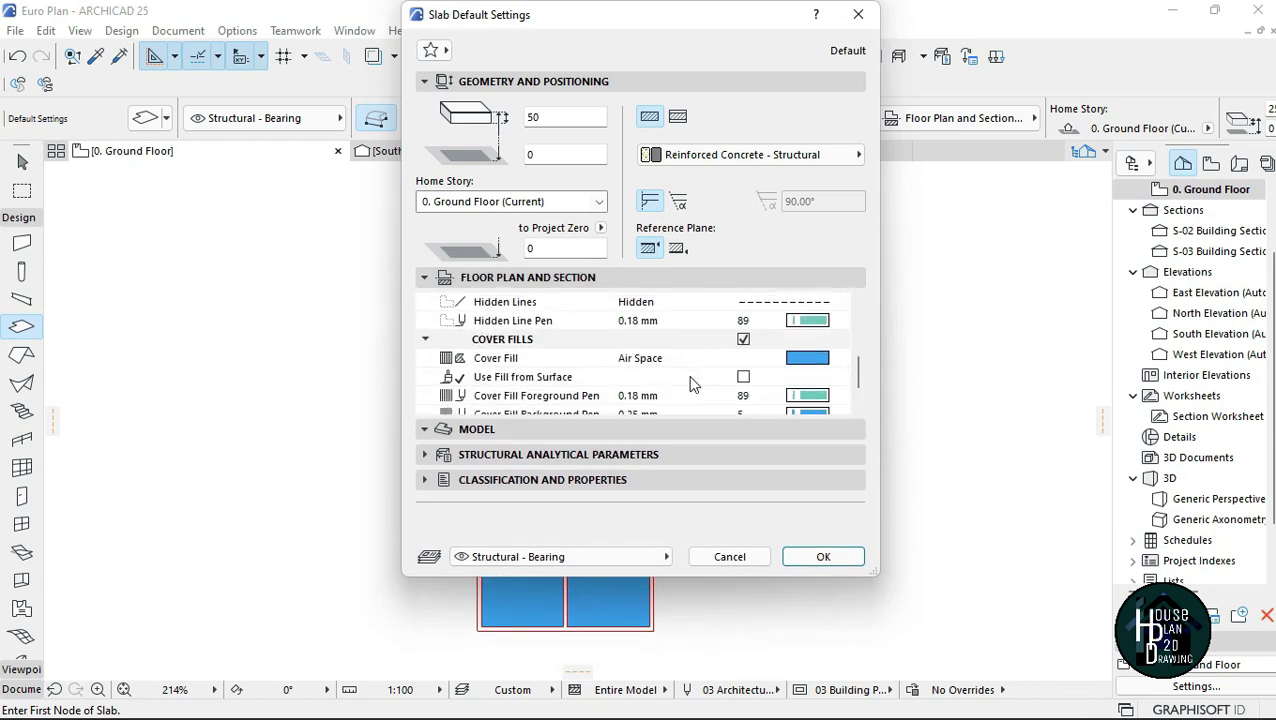
pyautogui.click(818, 378)
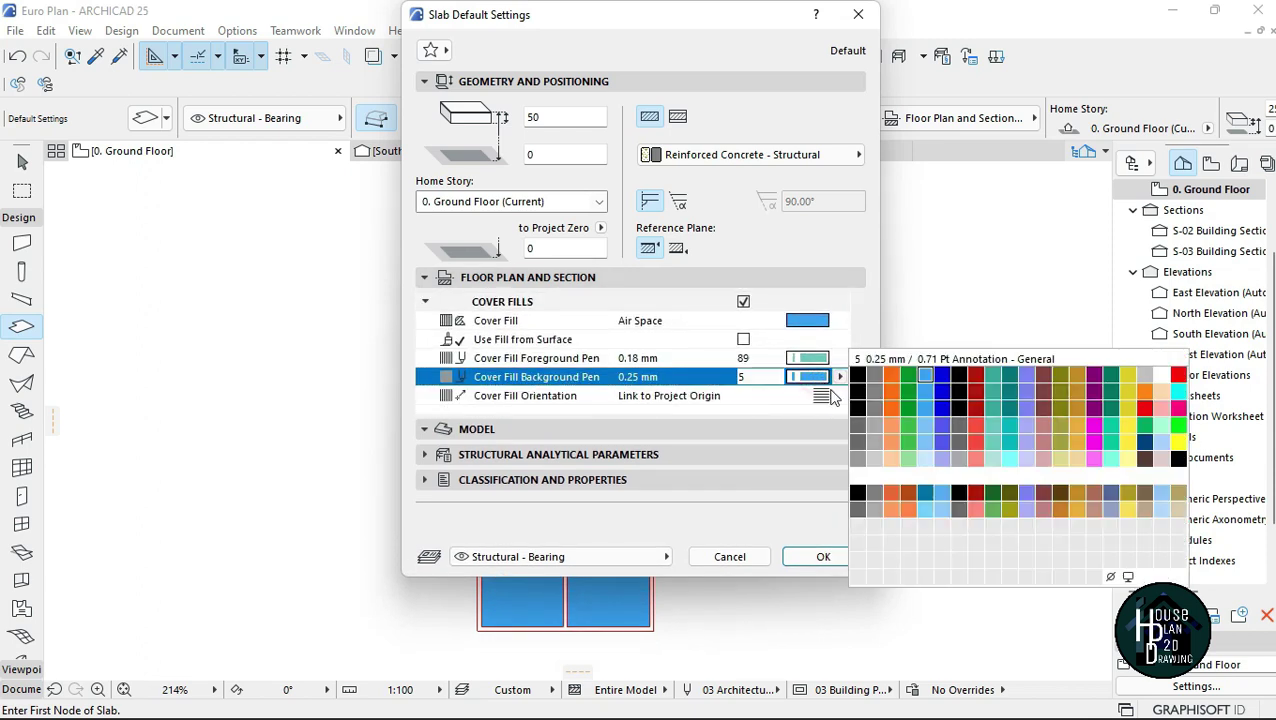
pyautogui.click(1093, 377)
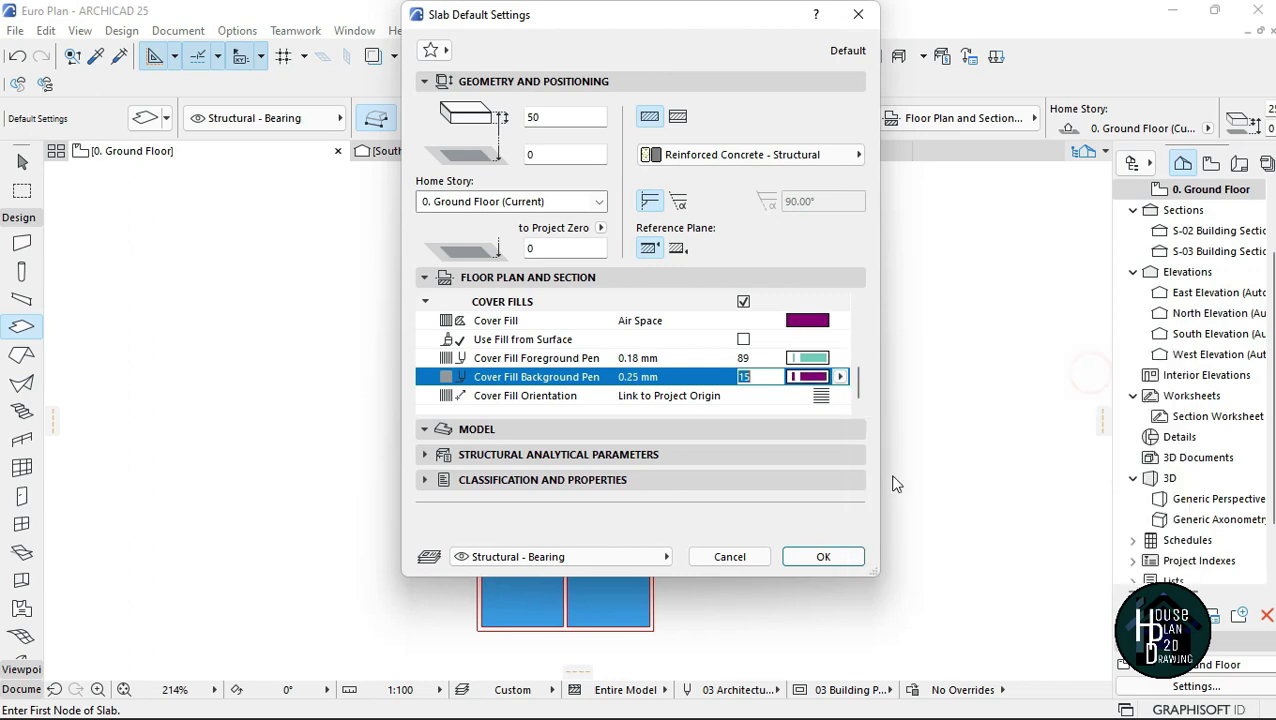
pyautogui.click(824, 558)
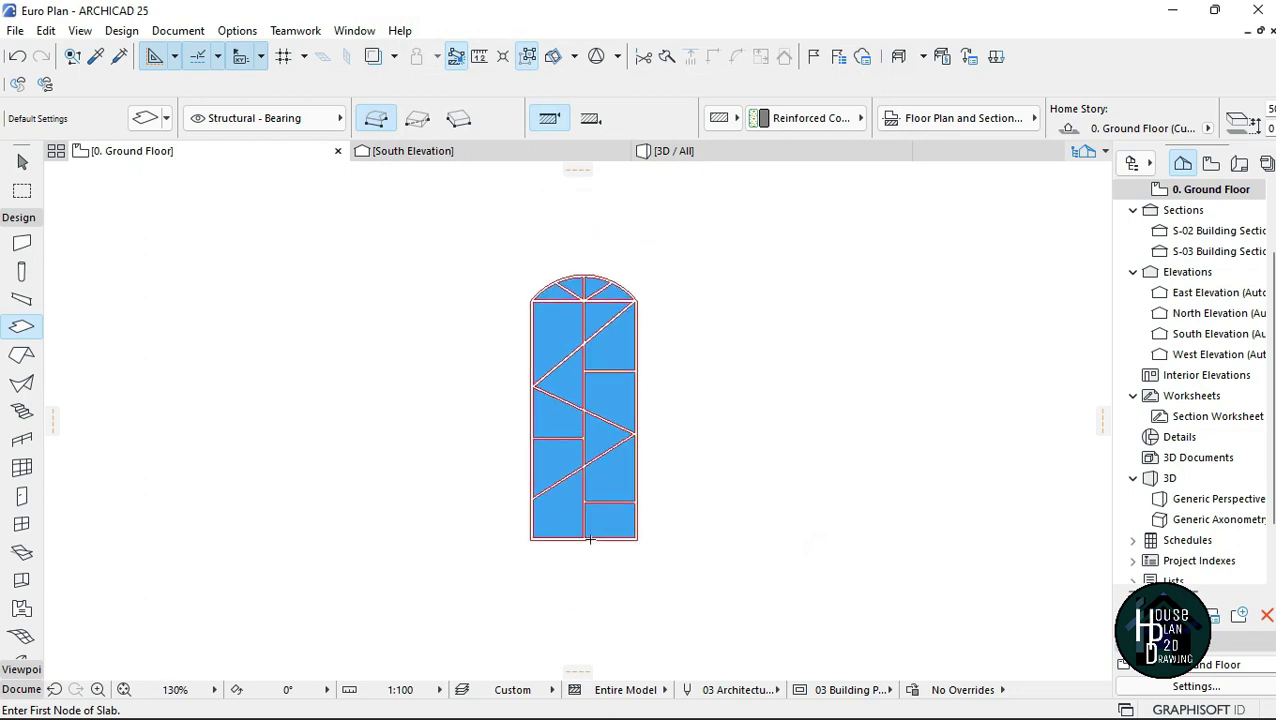
# Step: Examine the gaps between the glass panes and the outer frame outline from the window's base up to the arch
pyautogui.scroll(7, 584, 515)
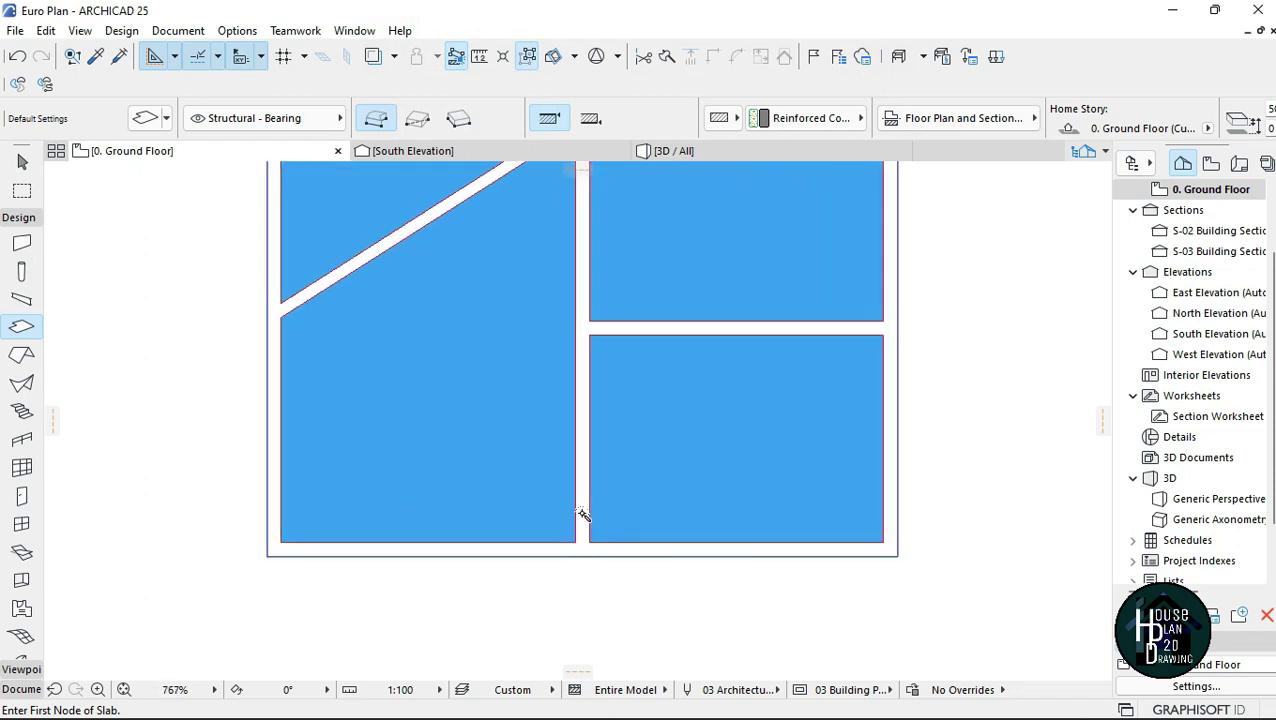
pyautogui.scroll(-4, 583, 515)
pyautogui.scroll(4, 593, 280)
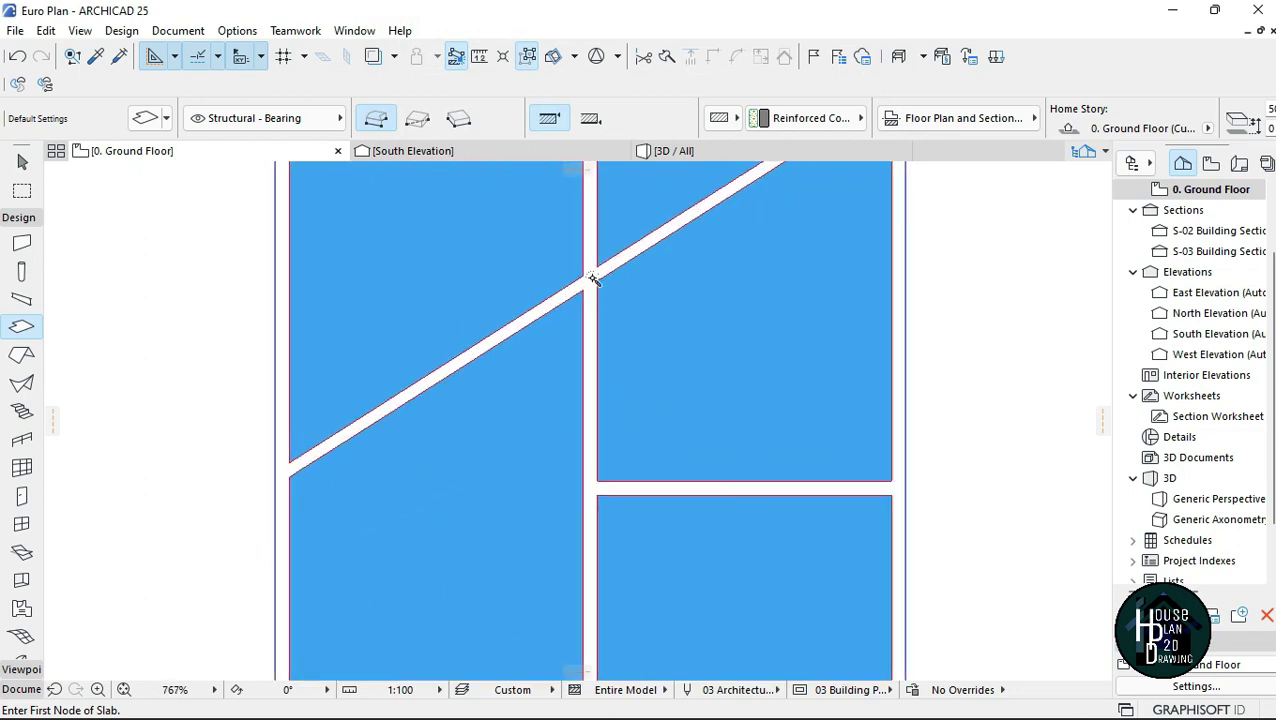
pyautogui.scroll(-3, 593, 280)
pyautogui.scroll(5, 690, 428)
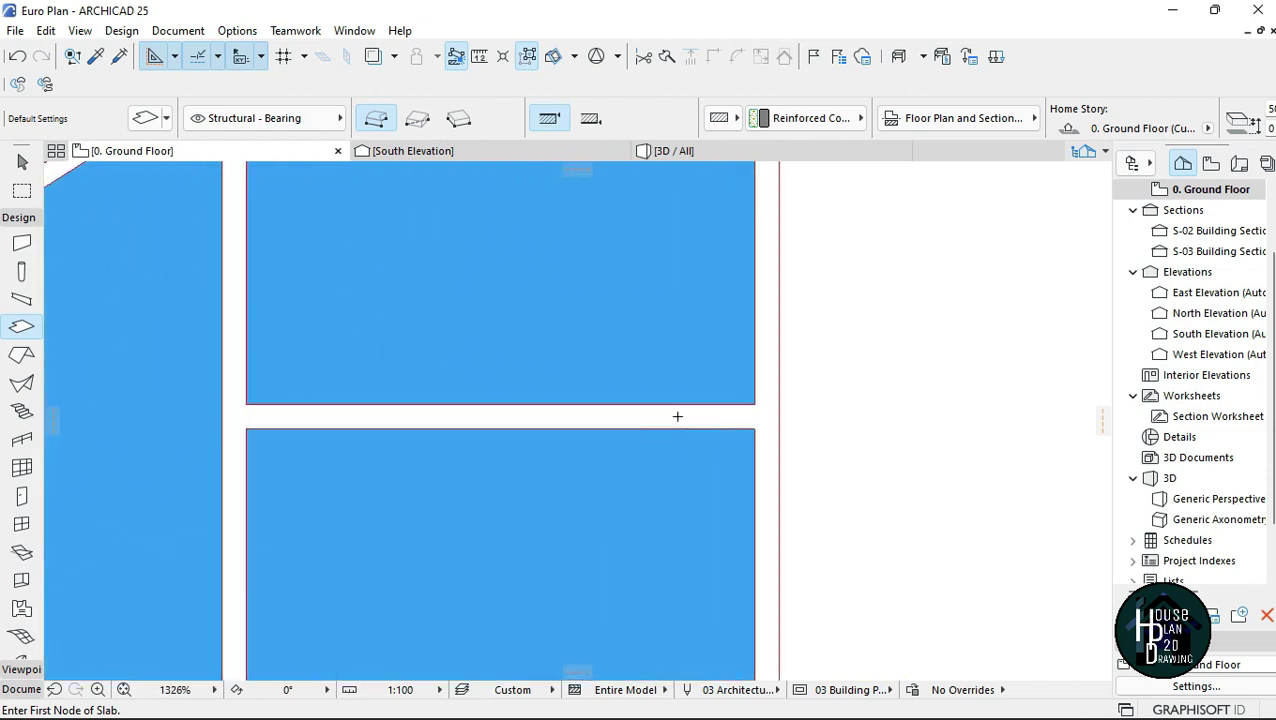
pyautogui.scroll(-5, 657, 418)
pyautogui.scroll(4, 578, 421)
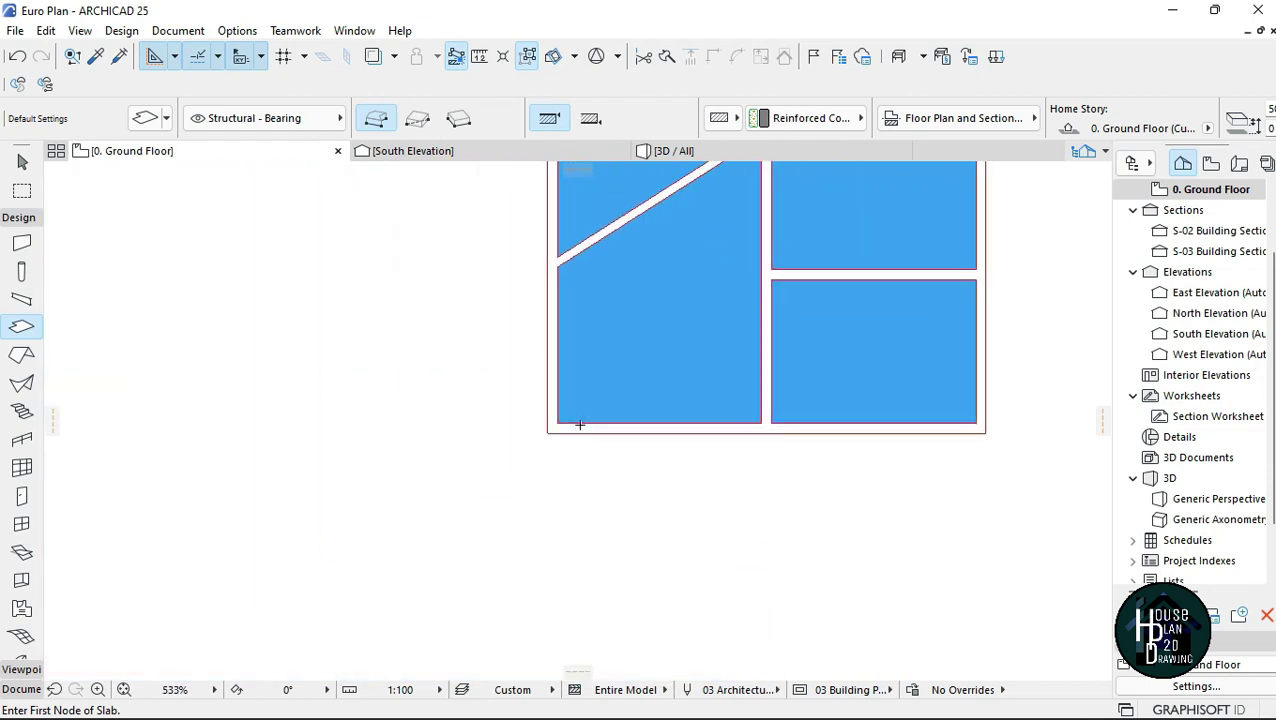
pyautogui.scroll(-5, 530, 431)
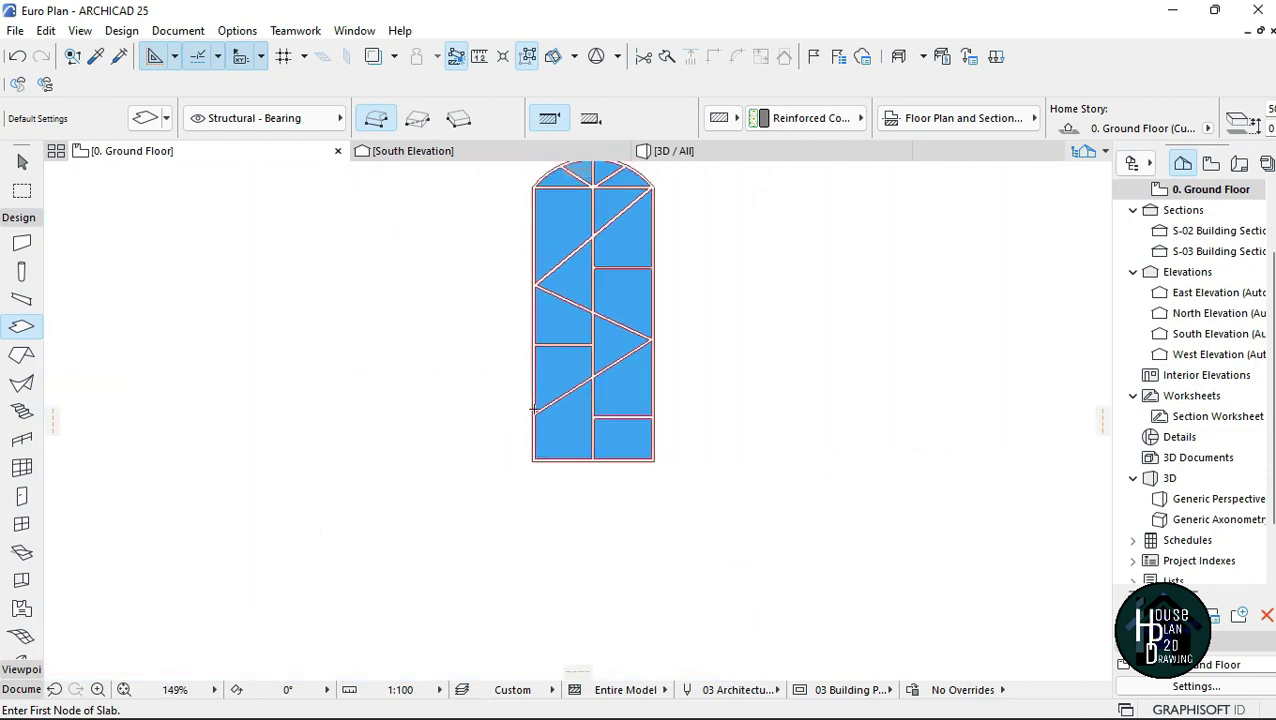
pyautogui.scroll(1, 550, 258)
pyautogui.scroll(3, 550, 258)
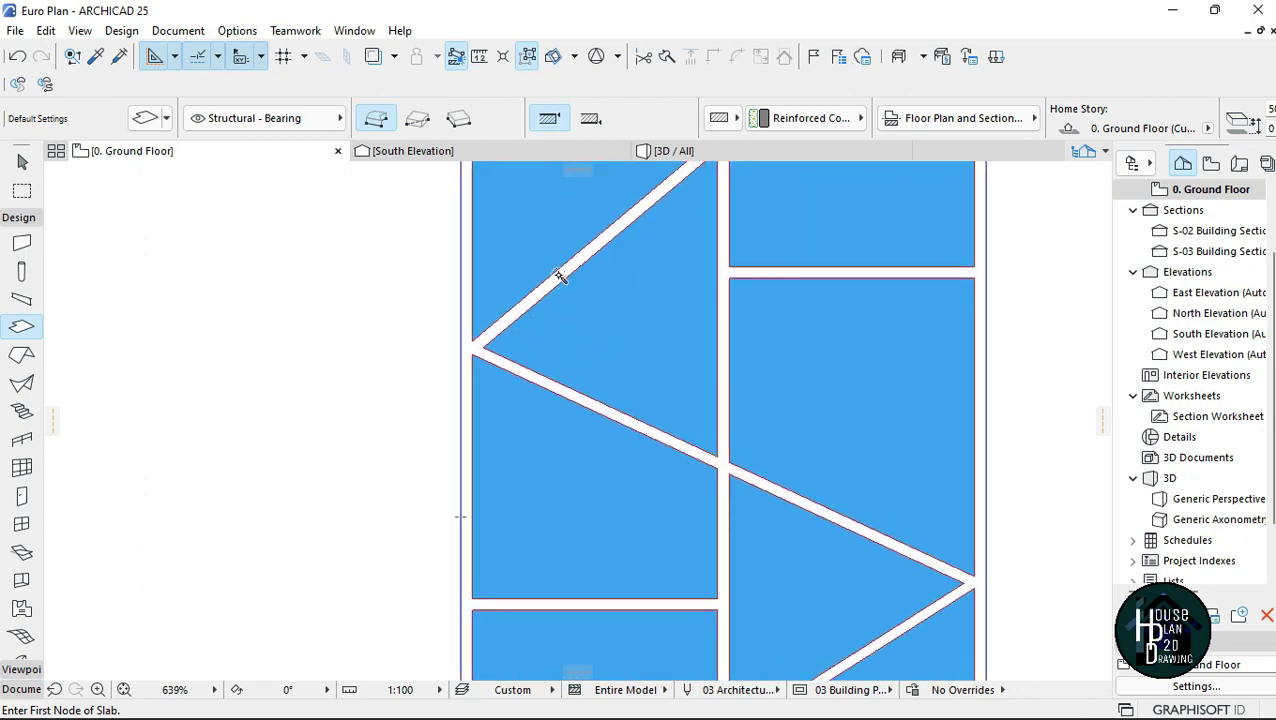
pyautogui.scroll(-4, 530, 300)
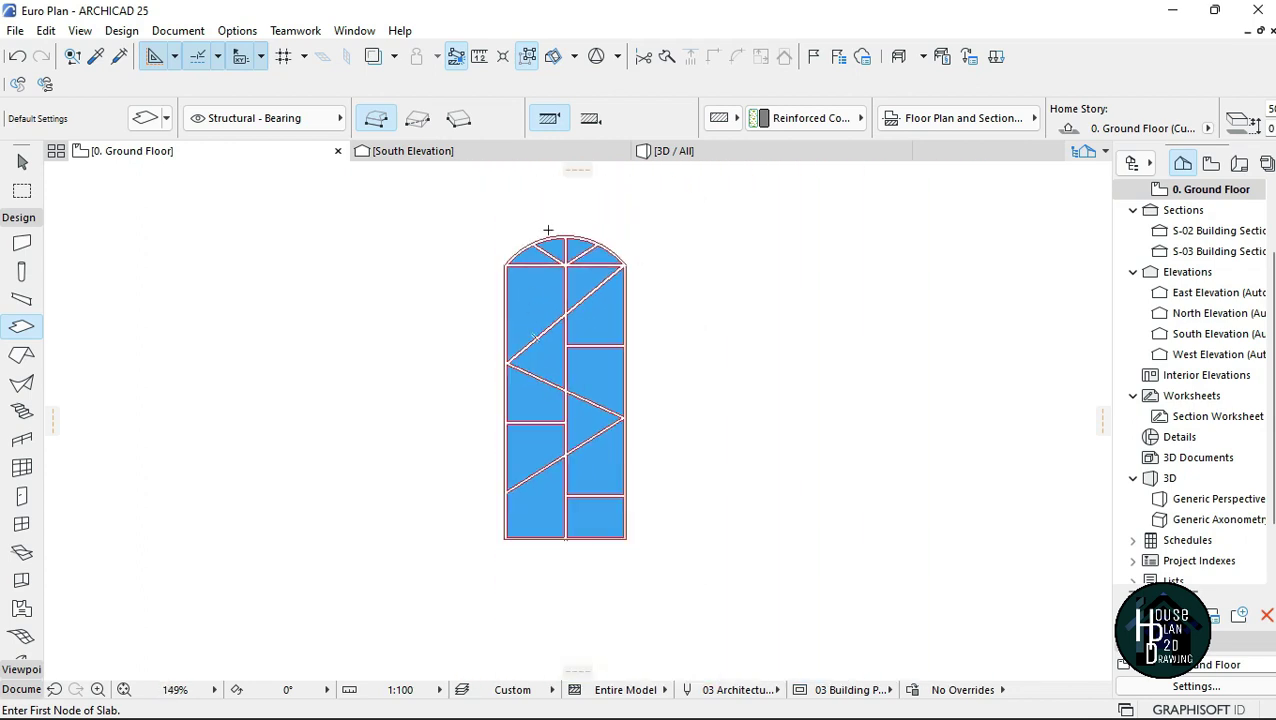
pyautogui.scroll(2, 550, 235)
pyautogui.scroll(-3, 470, 300)
pyautogui.scroll(5, 484, 362)
# Step: Draw a rectangular aluminium slab 50 mm wide along the full bottom edge of the window frame
pyautogui.click(418, 119)
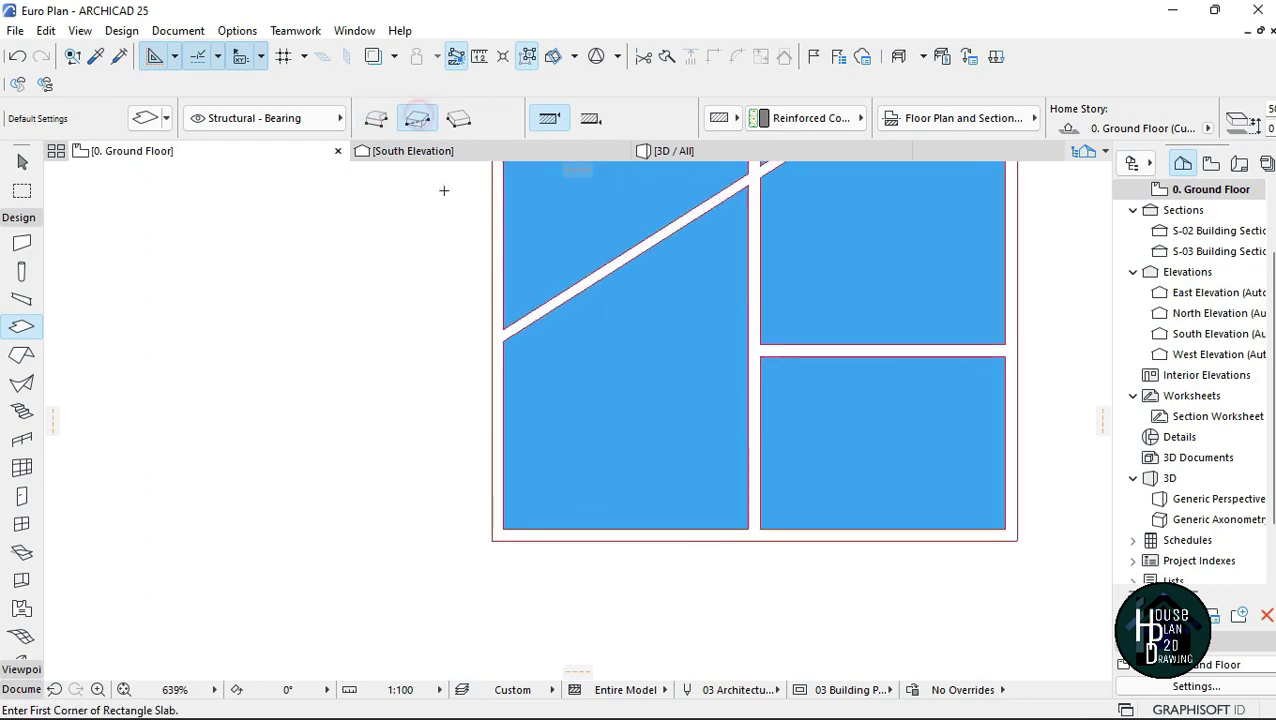
pyautogui.scroll(4, 503, 550)
pyautogui.click(440, 486)
pyautogui.scroll(-5, 440, 486)
pyautogui.scroll(5, 784, 477)
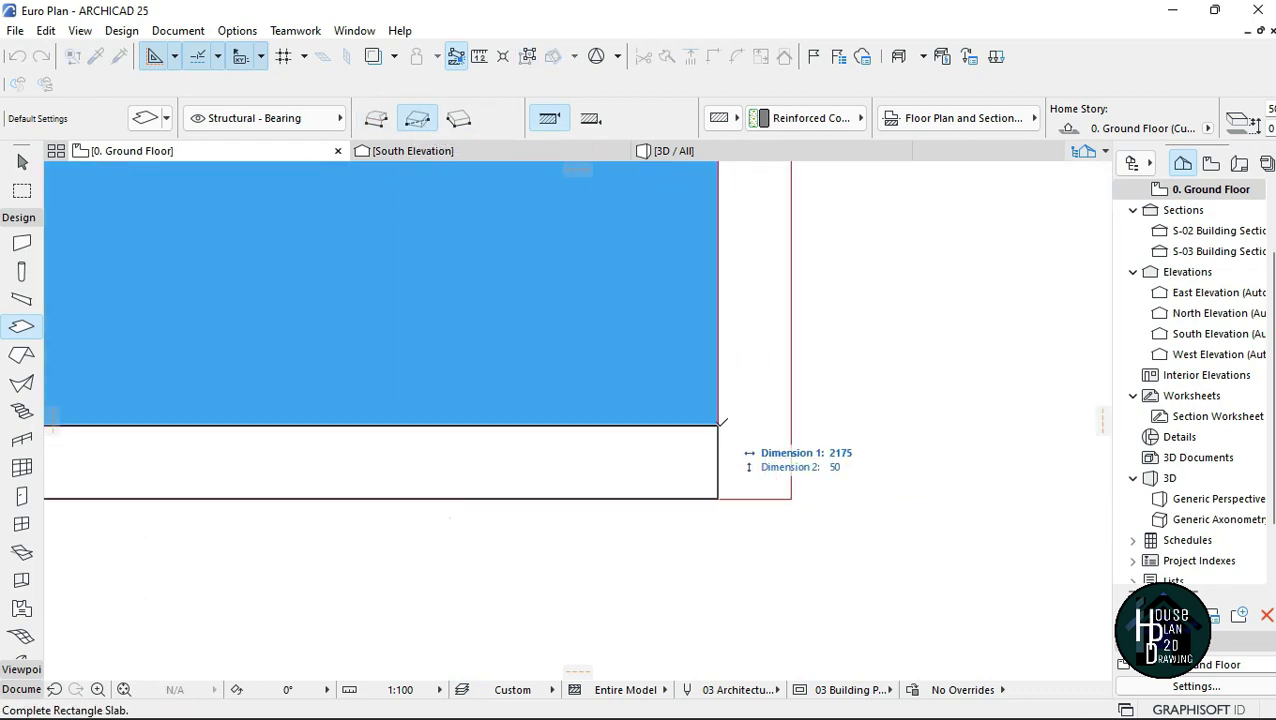
pyautogui.click(793, 425)
pyautogui.scroll(-8, 797, 450)
pyautogui.moveTo(837, 513); pyautogui.dragTo(920, 456, button='middle')
pyautogui.press('Escape')
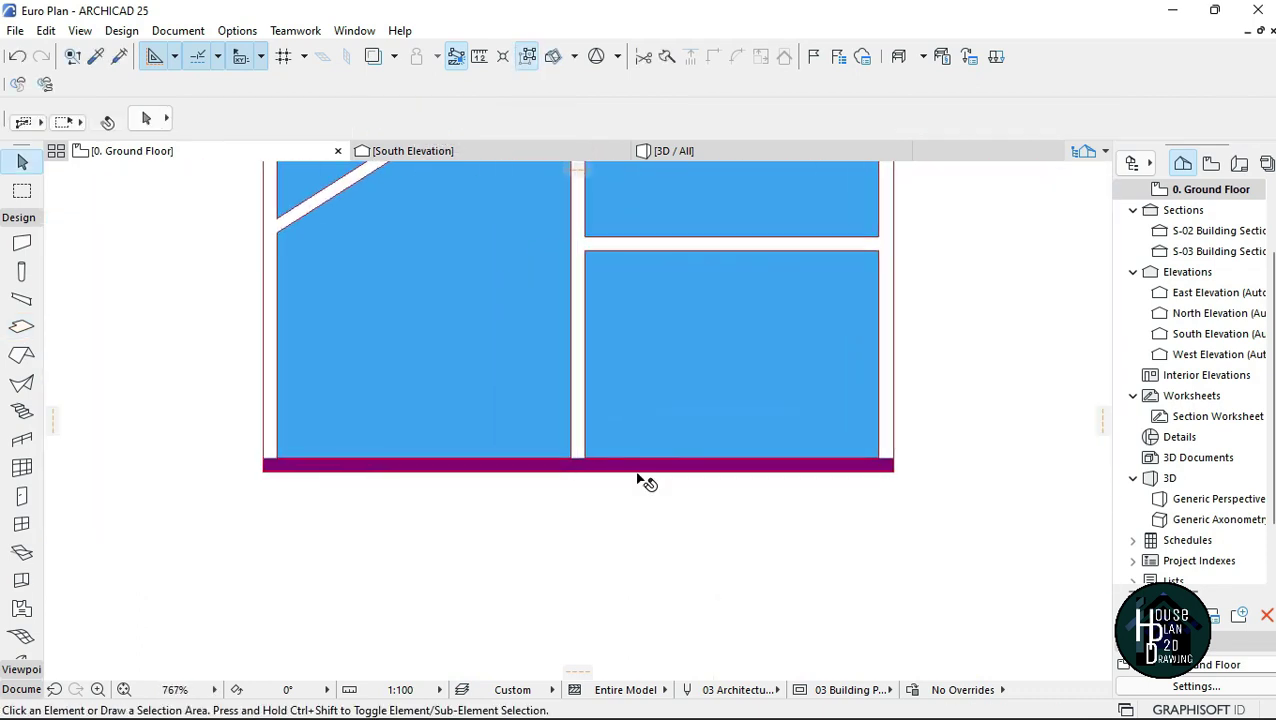
# Step: Open the 3D view and walk to the end of the bottom frame slab to compare its height with the glass
pyautogui.click(686, 152)
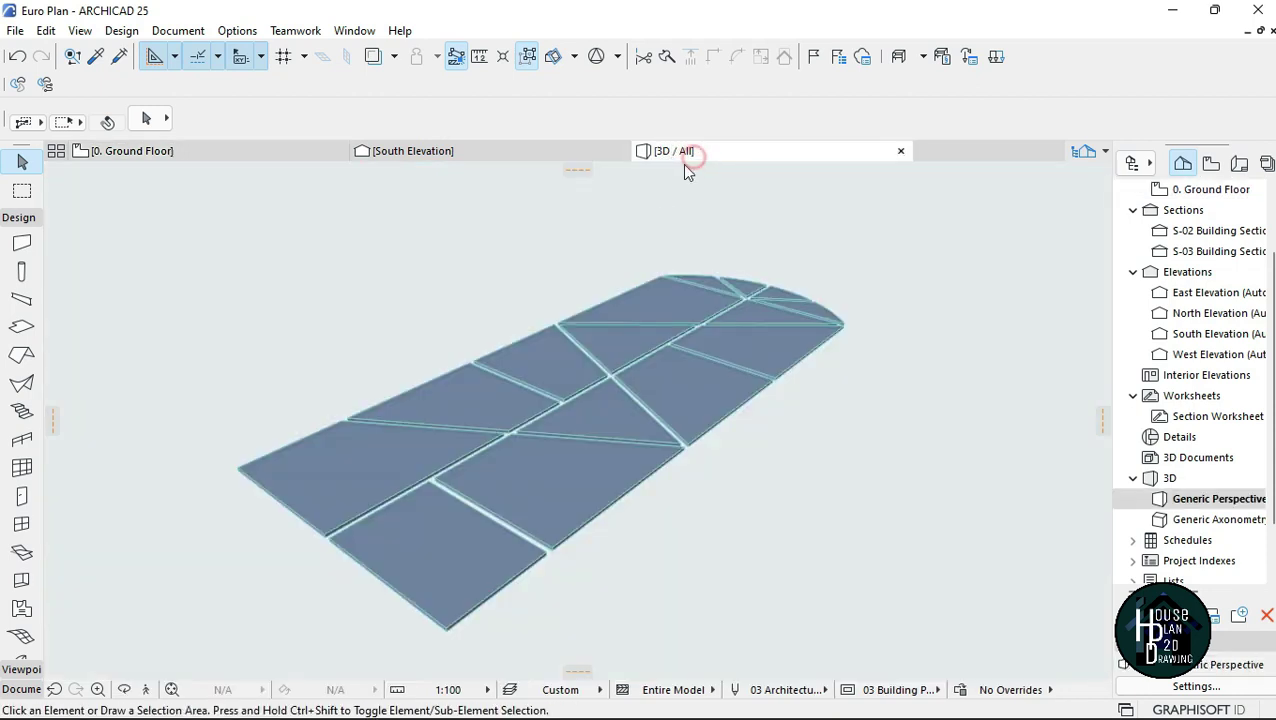
pyautogui.click(145, 690)
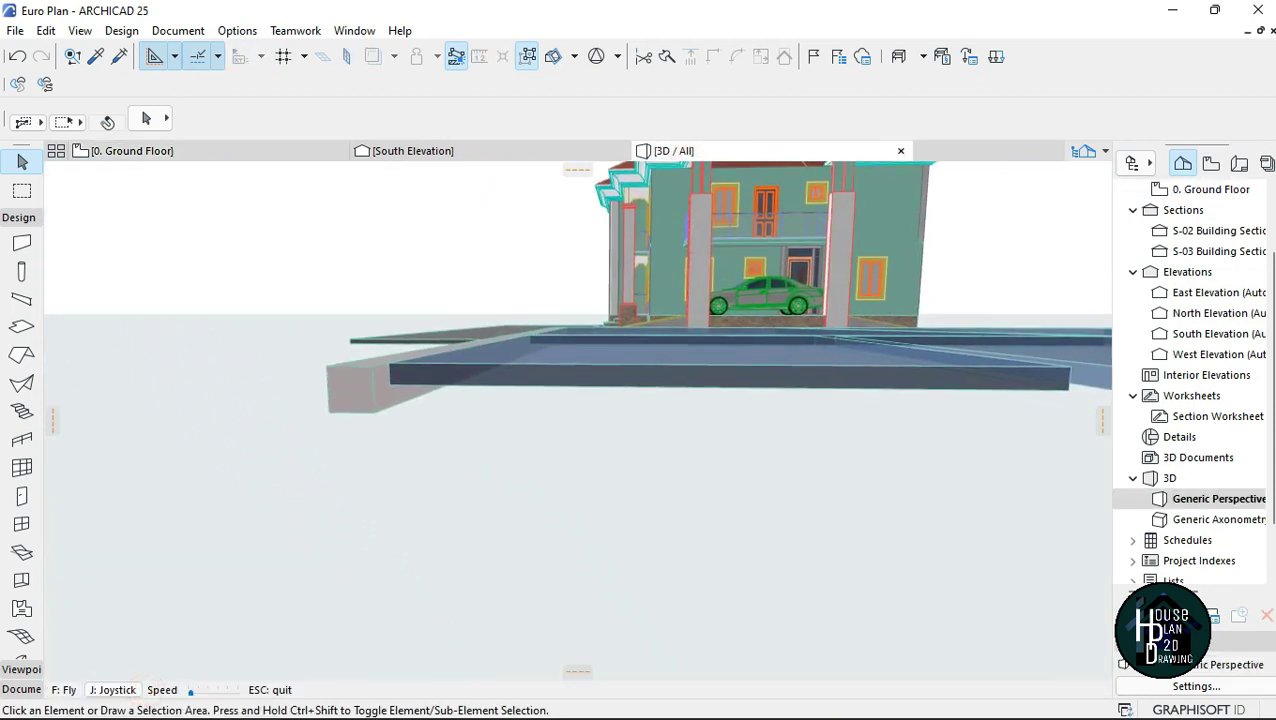
pyautogui.press('Left')
pyautogui.press('Up')
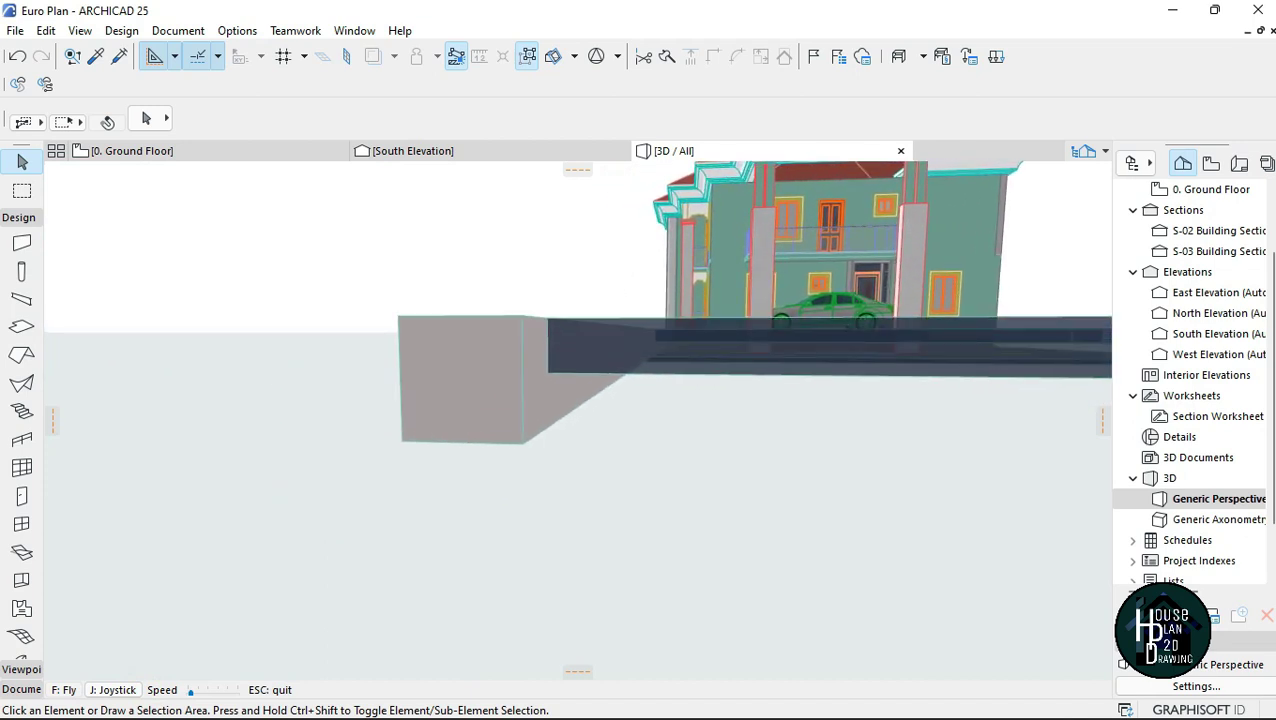
pyautogui.press('Escape')
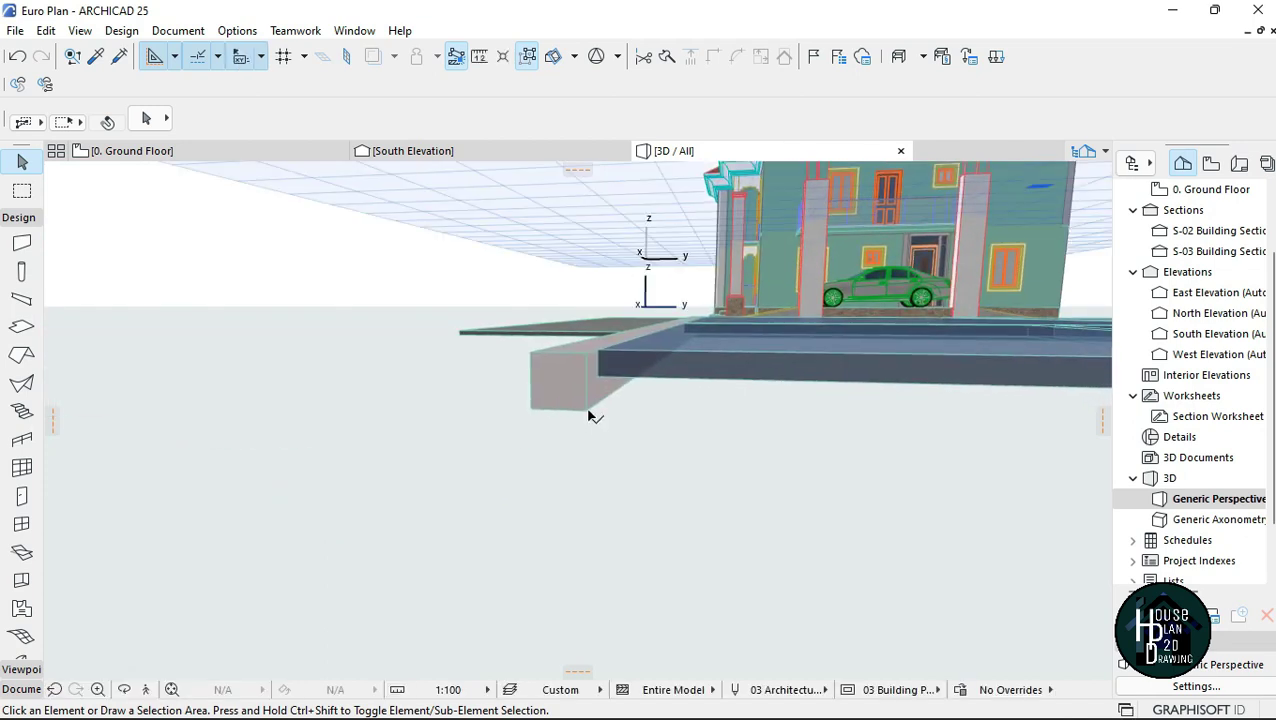
# Step: Raise the bottom frame slab by 17 mm and change its home offset to 25 mm
pyautogui.click(575, 385)
pyautogui.click(587, 409)
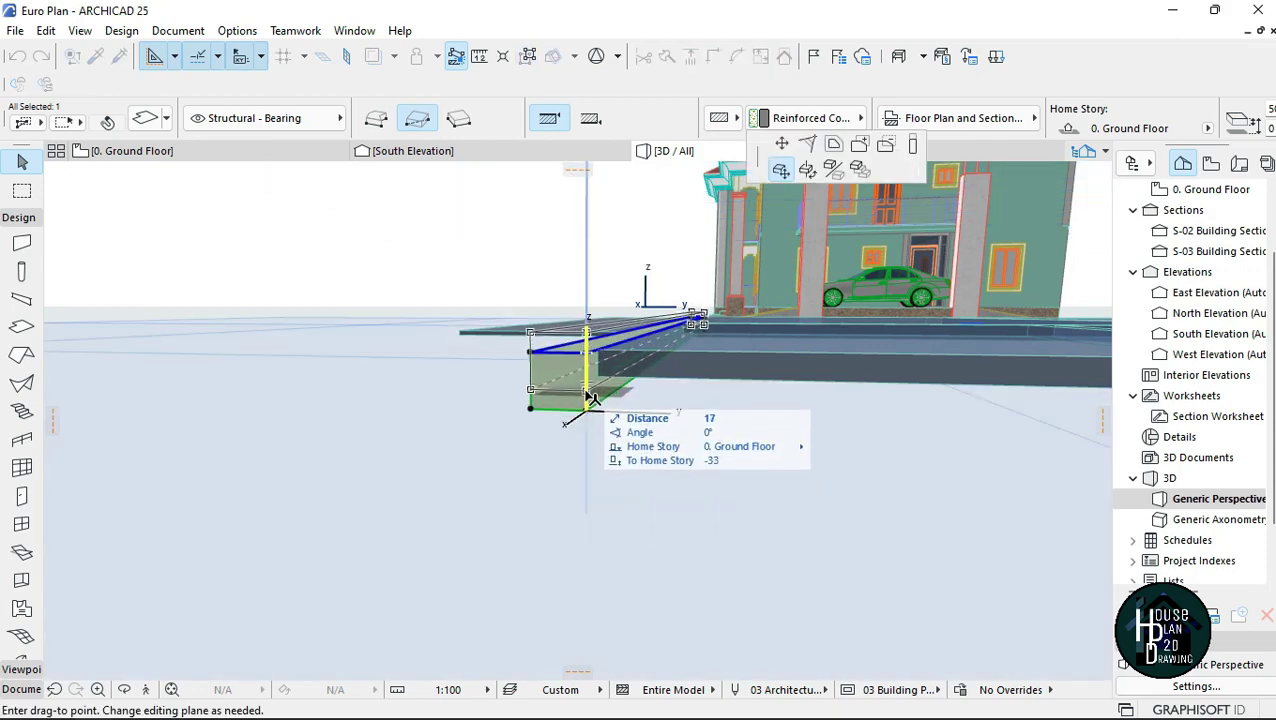
pyautogui.click(587, 393)
pyautogui.scroll(3, 594, 402)
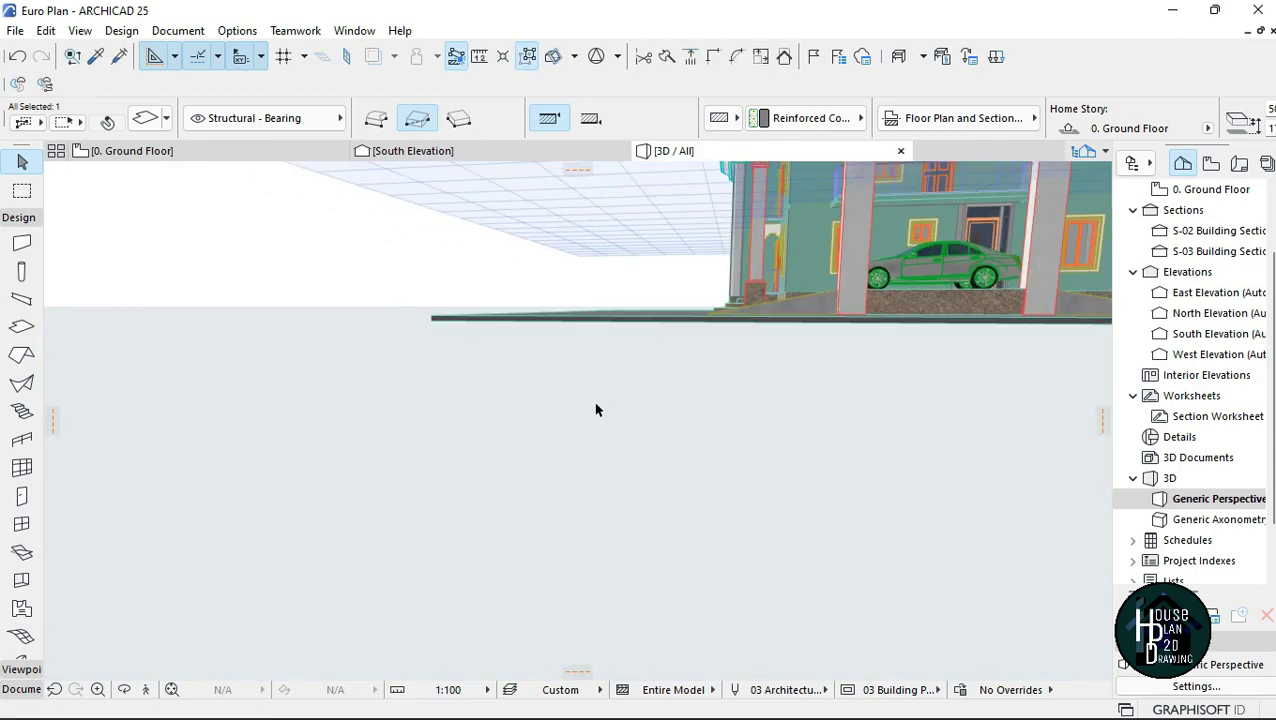
pyautogui.click(146, 689)
pyautogui.press('Down')
pyautogui.press('Escape')
pyautogui.scroll(-2, 1095, 137)
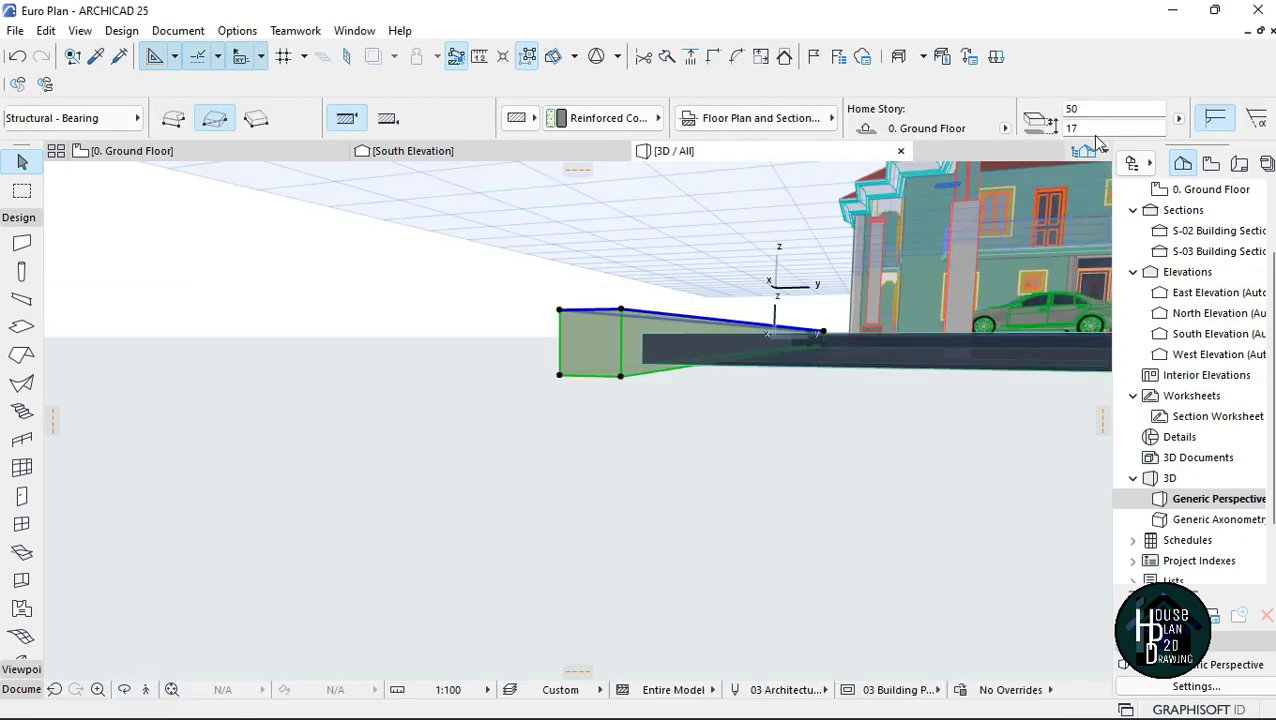
pyautogui.write('25')
pyautogui.press('Return')
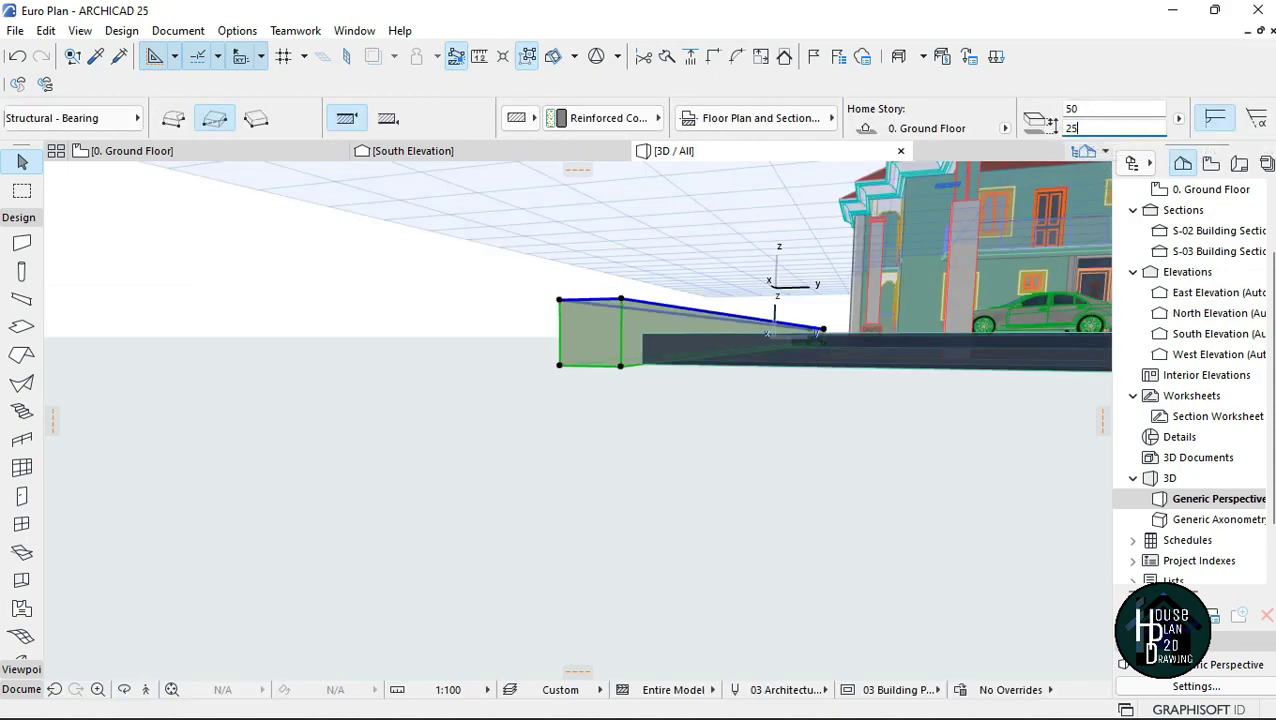
# Step: Switch to Calculator and divide 25 by 2
pyautogui.click(870, 698)
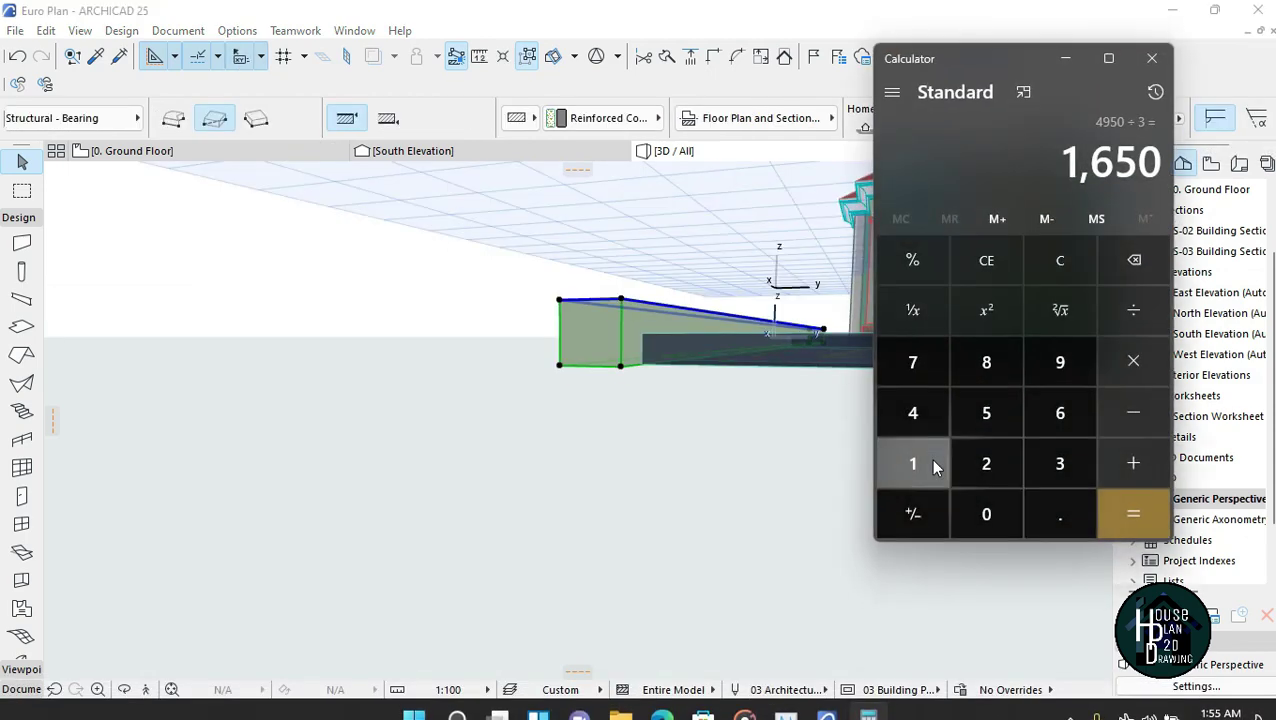
pyautogui.click(1062, 260)
pyautogui.click(990, 461)
pyautogui.click(986, 411)
pyautogui.click(1131, 311)
pyautogui.click(987, 462)
pyautogui.click(1128, 513)
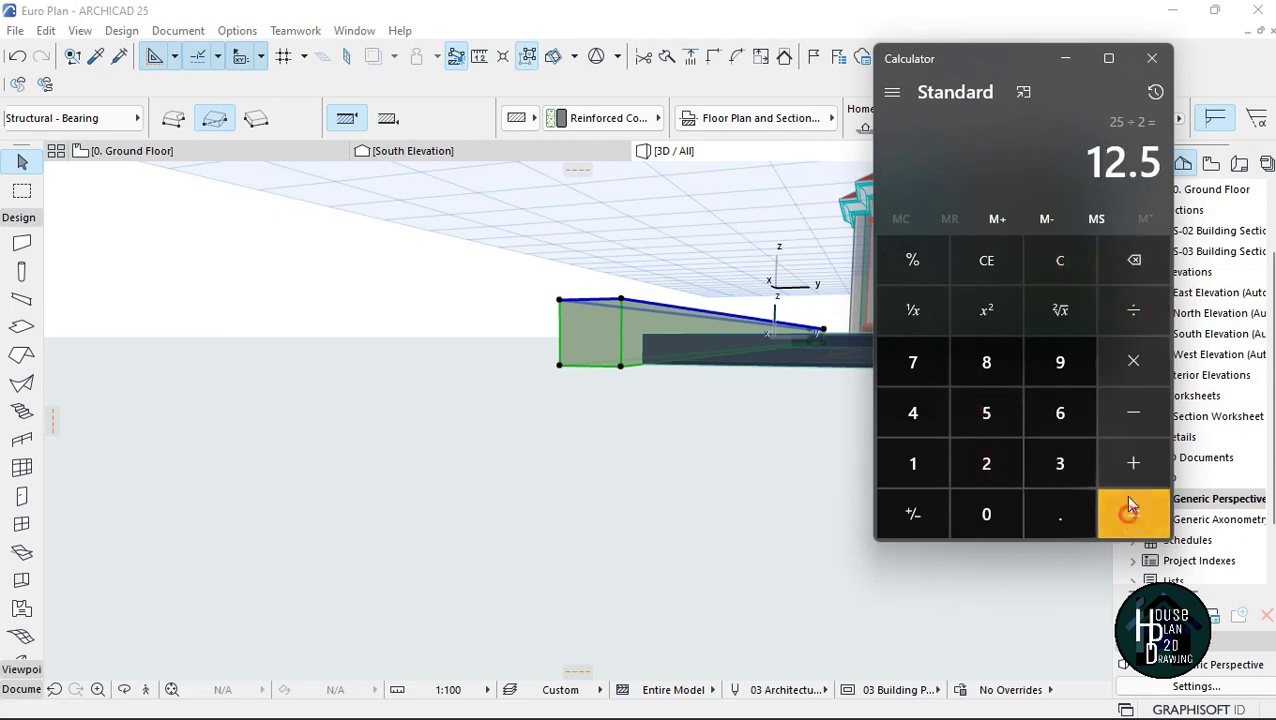
pyautogui.click(1066, 60)
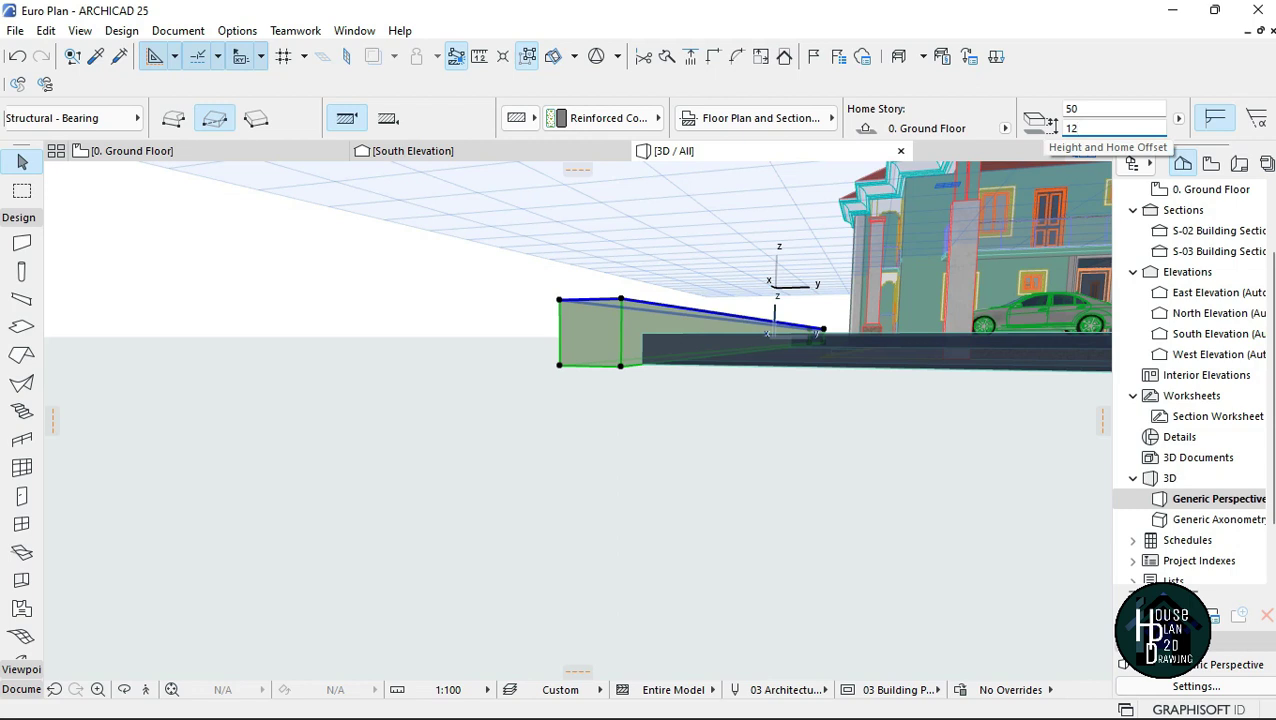
# Step: Set the bottom frame slab's home offset to 12.5 mm and check its alignment with the glass panes in 3D
pyautogui.write('.5')
pyautogui.press('Return')
pyautogui.click(812, 424)
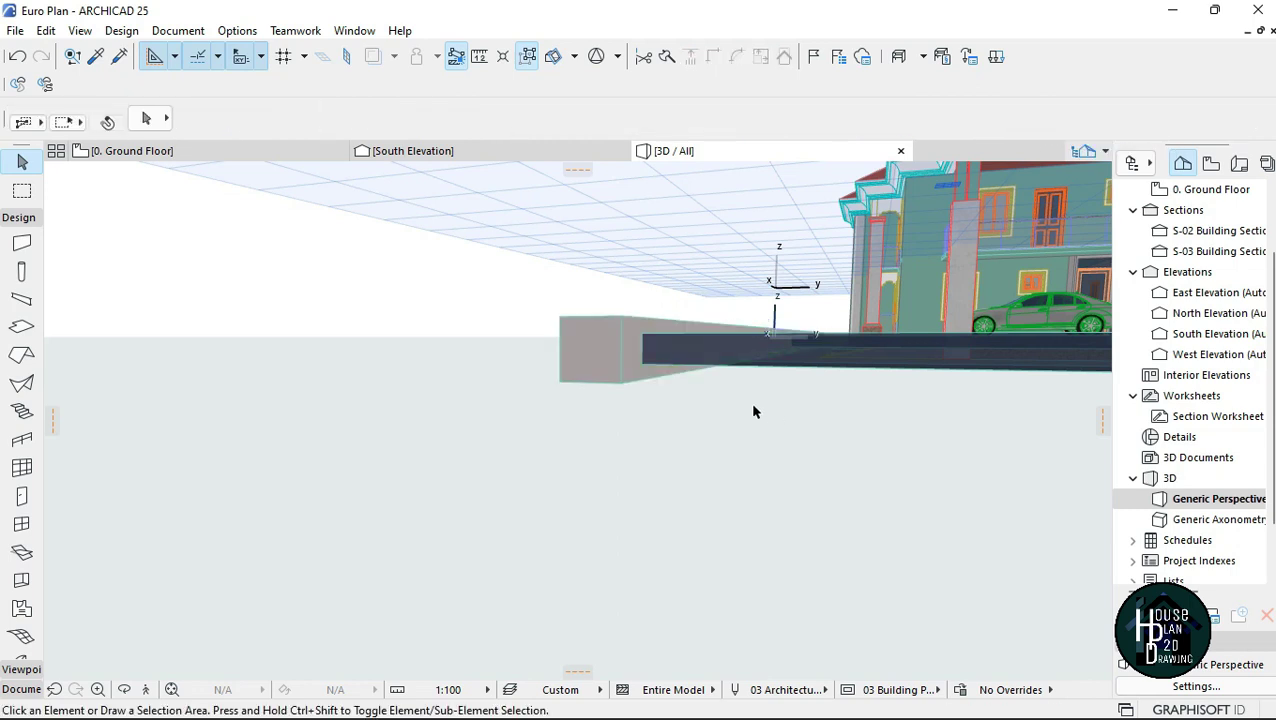
pyautogui.click(145, 689)
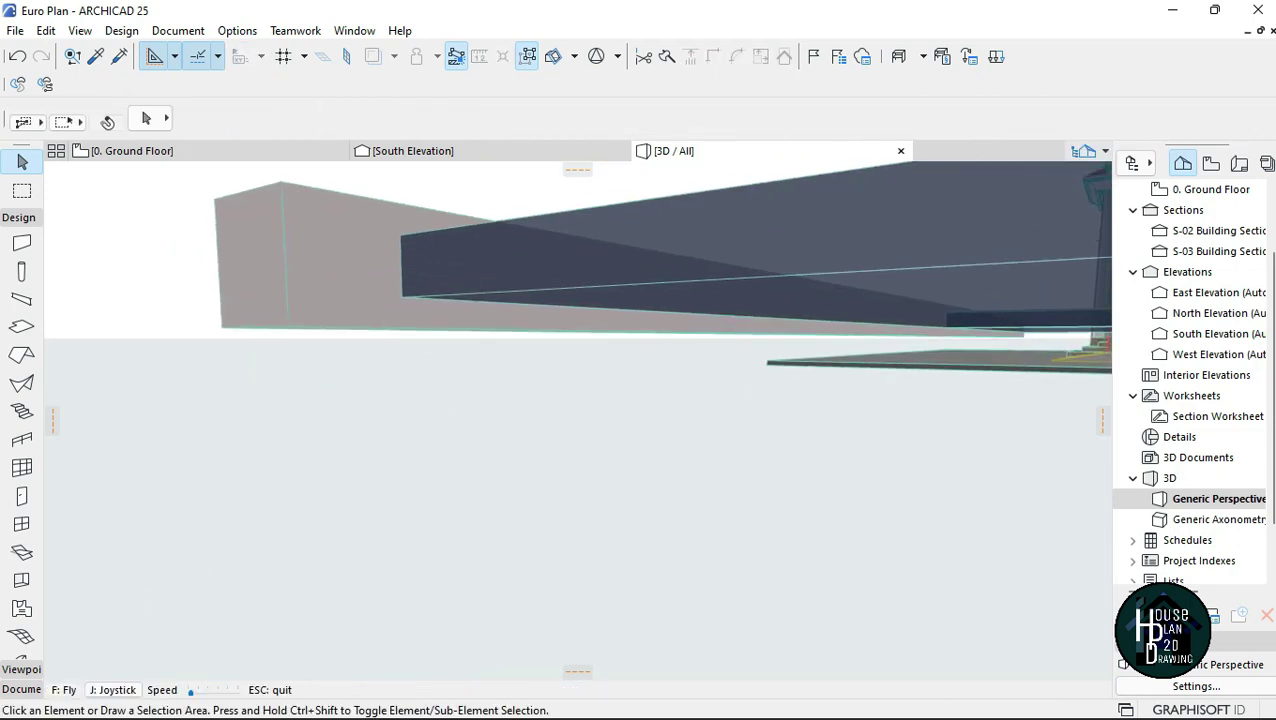
pyautogui.press('Down')
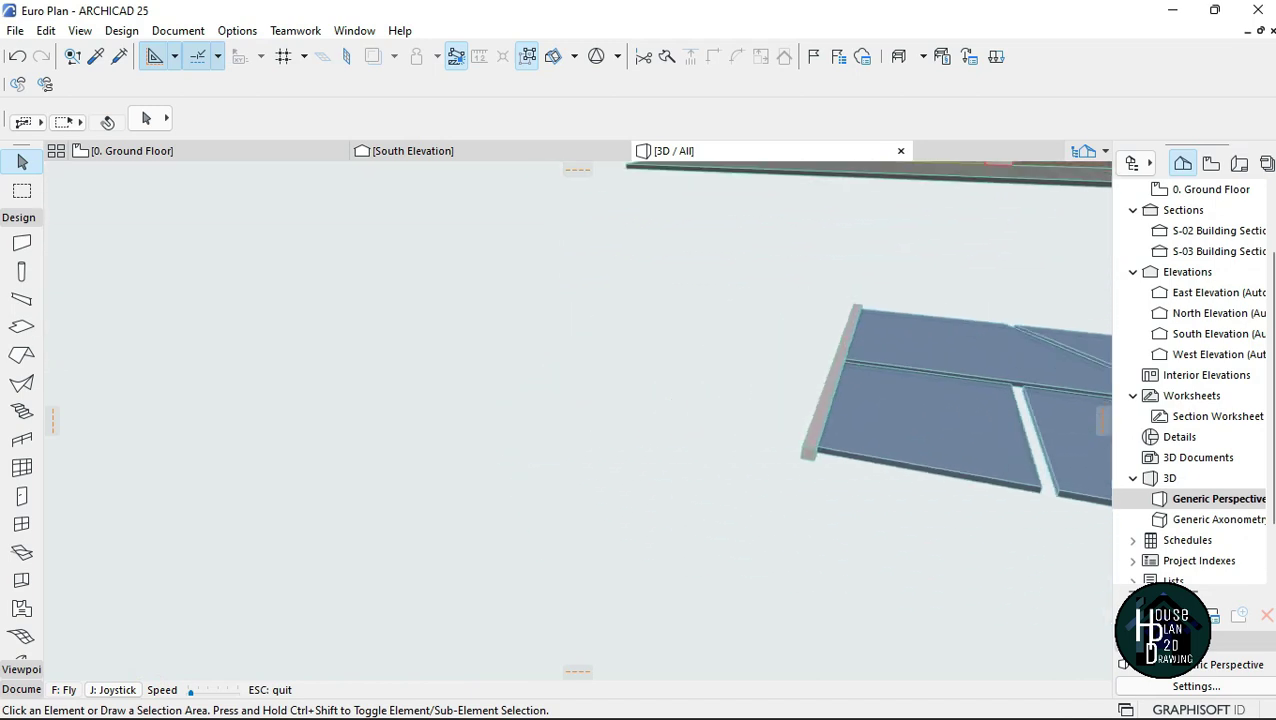
pyautogui.press('Up')
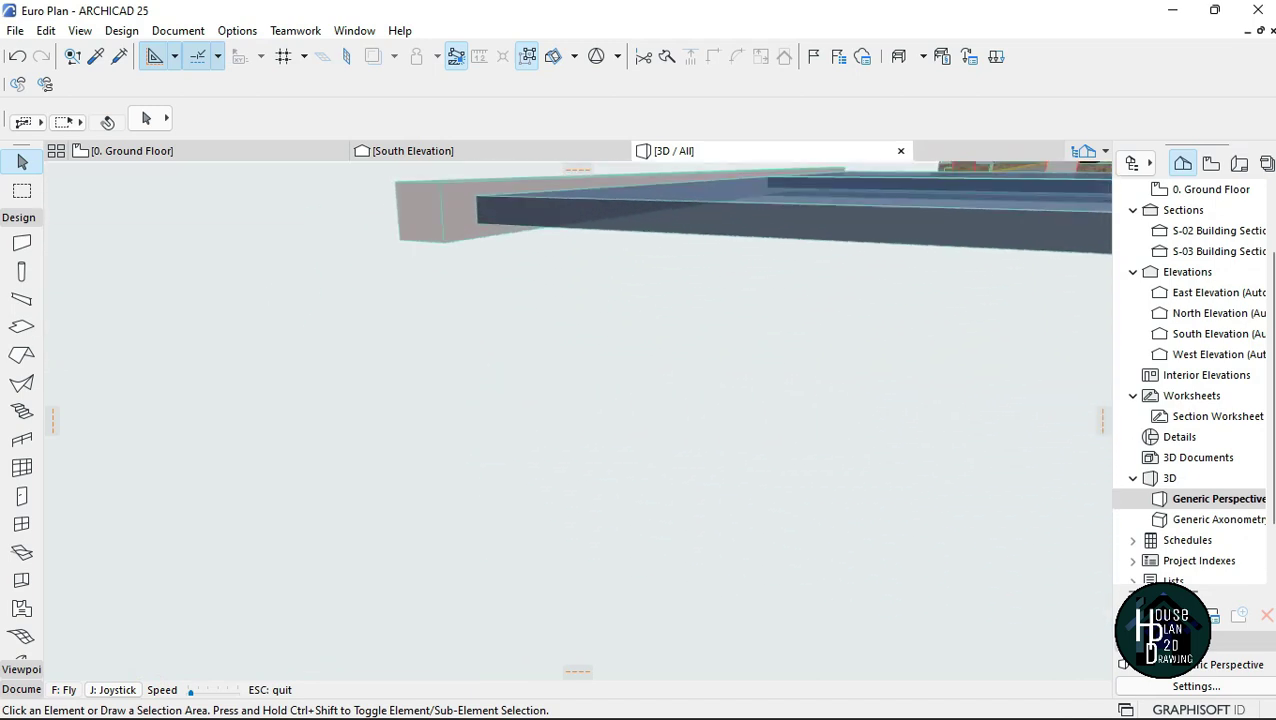
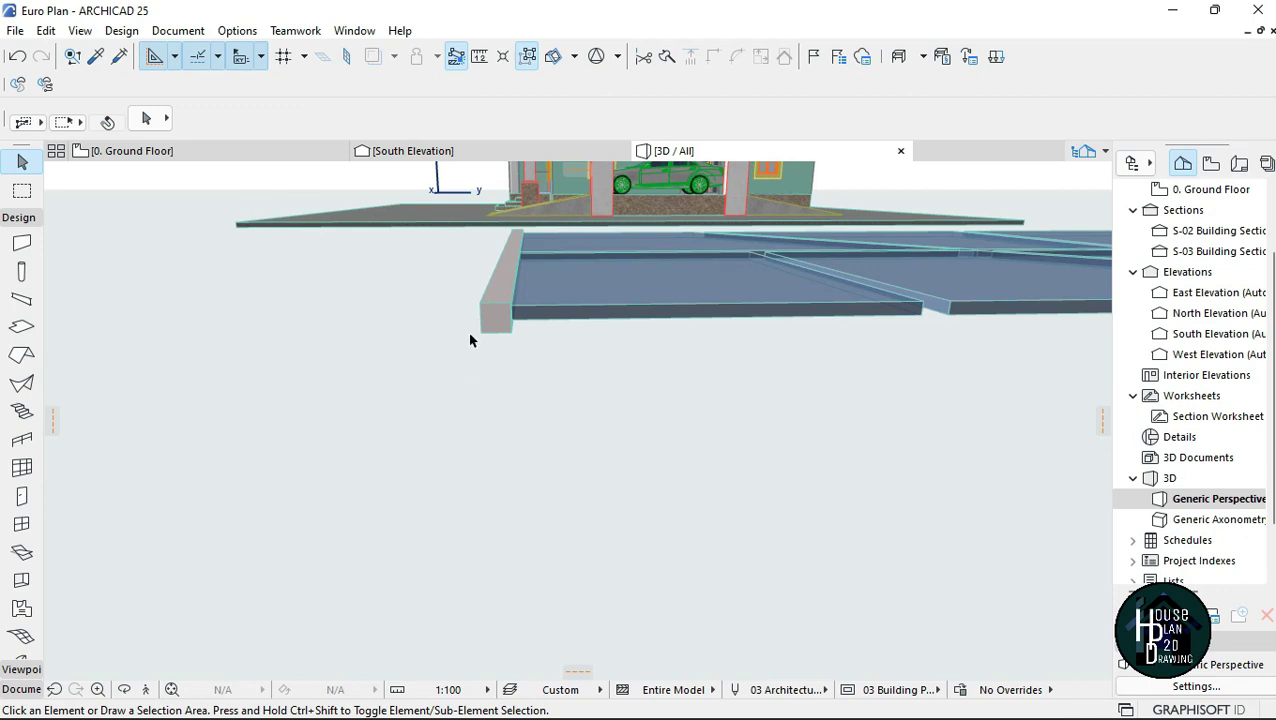
# Step: In the Ground Floor plan, pick up the bottom frame slab's settings and fill the central vertical mullion with a rectangular slab
pyautogui.click(271, 157)
pyautogui.scroll(-3, 618, 412)
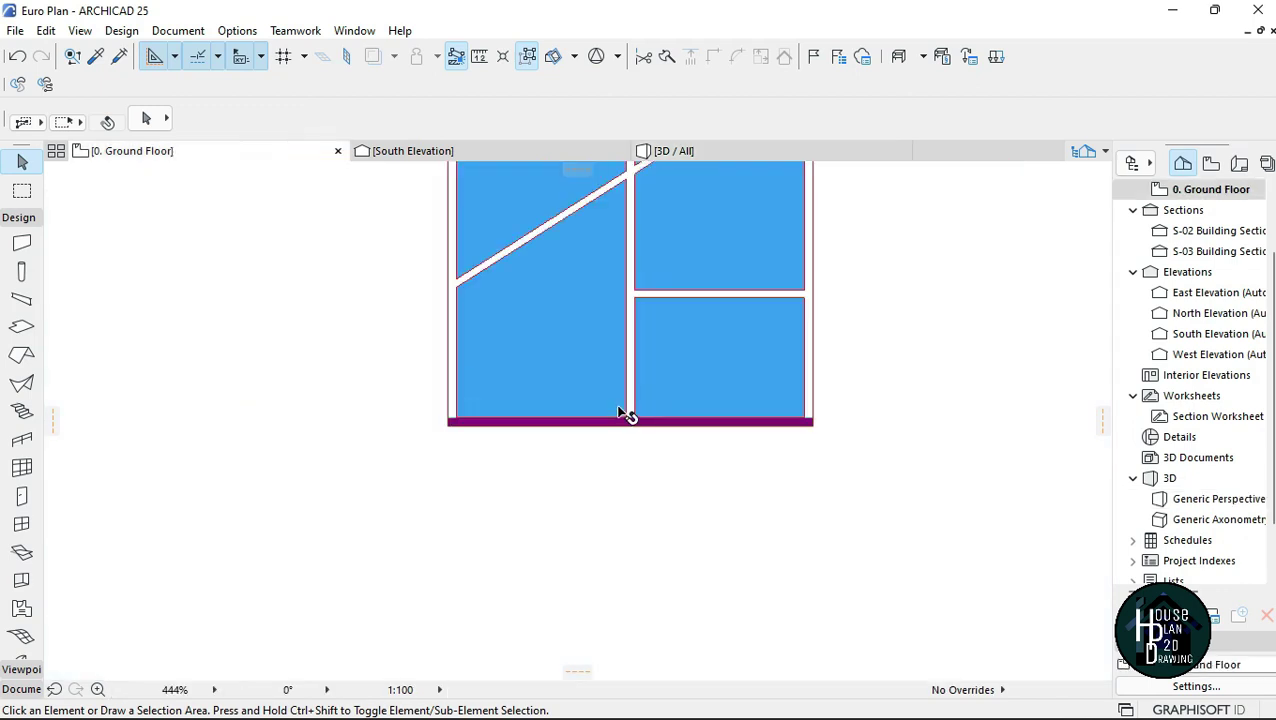
pyautogui.scroll(4, 629, 431)
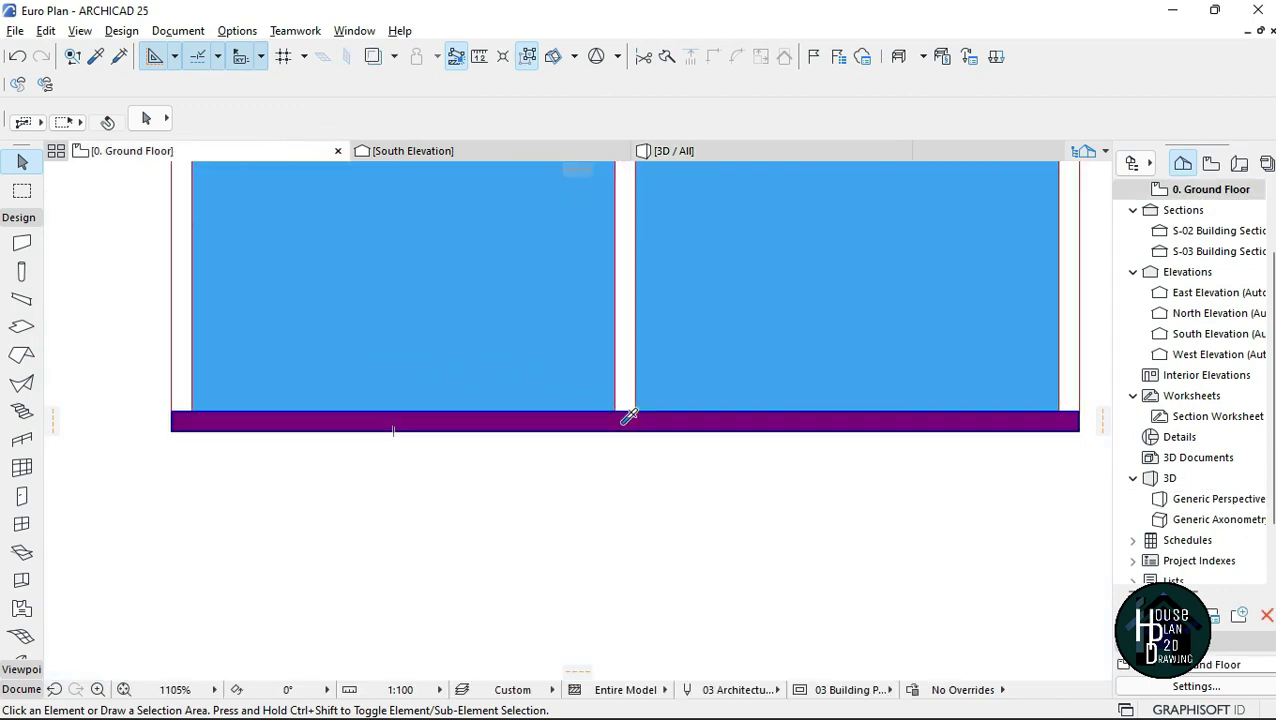
pyautogui.keyDown('alt'); pyautogui.click(623, 425); pyautogui.keyUp('alt')
pyautogui.scroll(-2, 660, 610)
pyautogui.scroll(5, 631, 468)
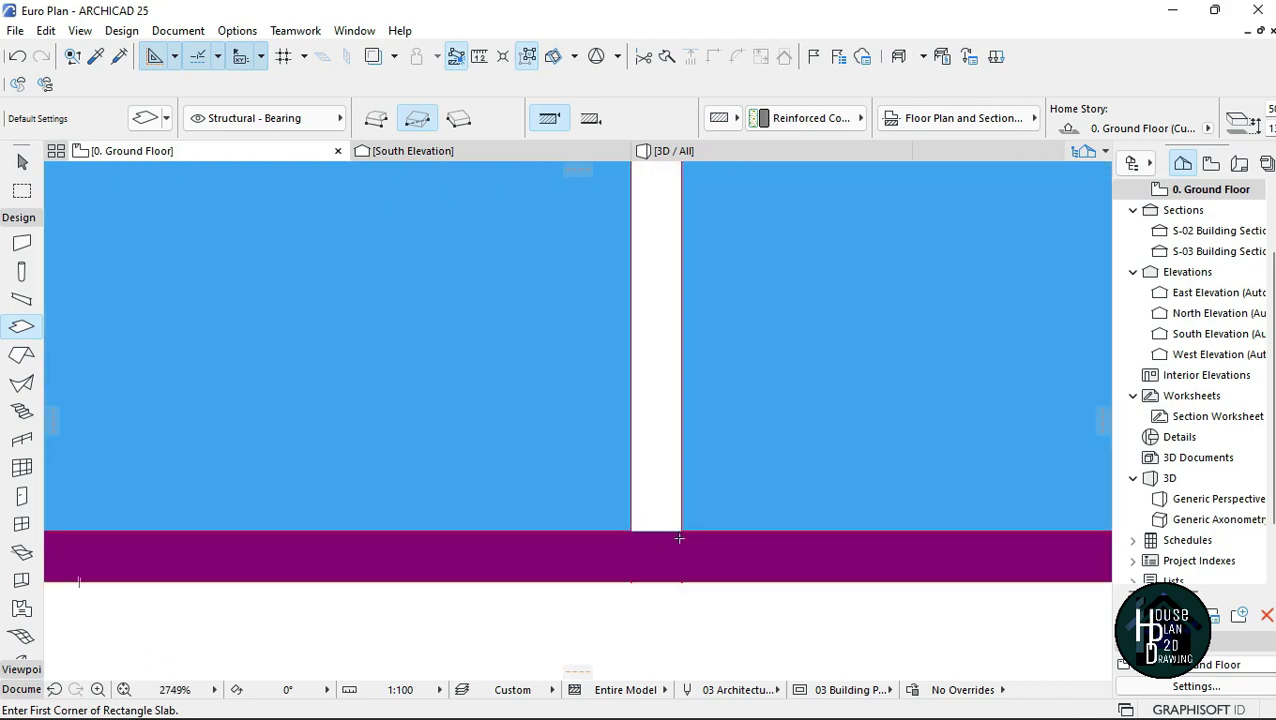
pyautogui.scroll(-10, 652, 566)
pyautogui.scroll(8, 666, 356)
pyautogui.scroll(-4, 681, 335)
pyautogui.scroll(-4, 681, 335)
pyautogui.scroll(7, 640, 450)
# Step: Draw rectangular slabs in the three horizontal mullions below the arch, each spanning between the central mullion and the outer frame
pyautogui.click(359, 413)
pyautogui.click(876, 436)
pyautogui.scroll(-6, 870, 438)
pyautogui.scroll(6, 690, 510)
pyautogui.click(549, 470)
pyautogui.click(902, 453)
pyautogui.scroll(-6, 902, 453)
pyautogui.scroll(6, 904, 560)
pyautogui.click(439, 416)
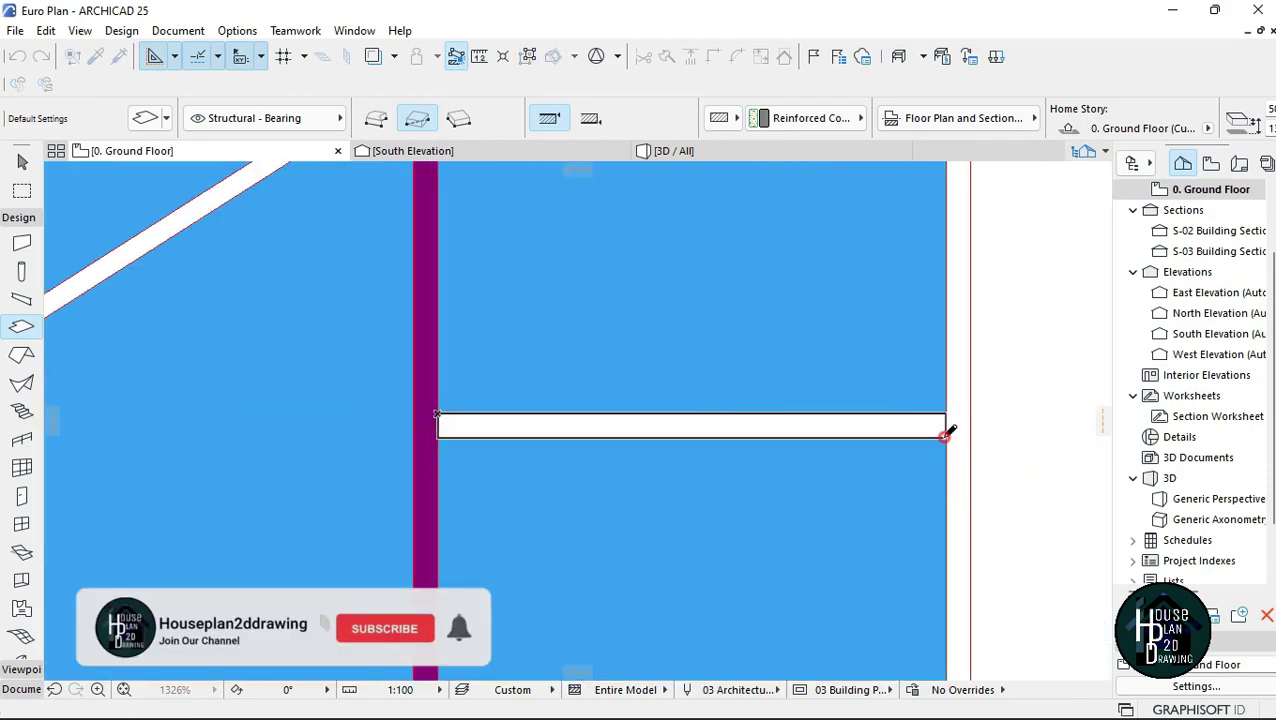
pyautogui.click(947, 437)
# Step: Draw a rectangular slab along the window's left frame side, from the bottom frame slab up to the arch base
pyautogui.scroll(-7, 945, 438)
pyautogui.scroll(4, 656, 486)
pyautogui.click(661, 478)
pyautogui.scroll(-5, 652, 520)
pyautogui.scroll(7, 624, 376)
pyautogui.click(607, 366)
pyautogui.scroll(-7, 640, 366)
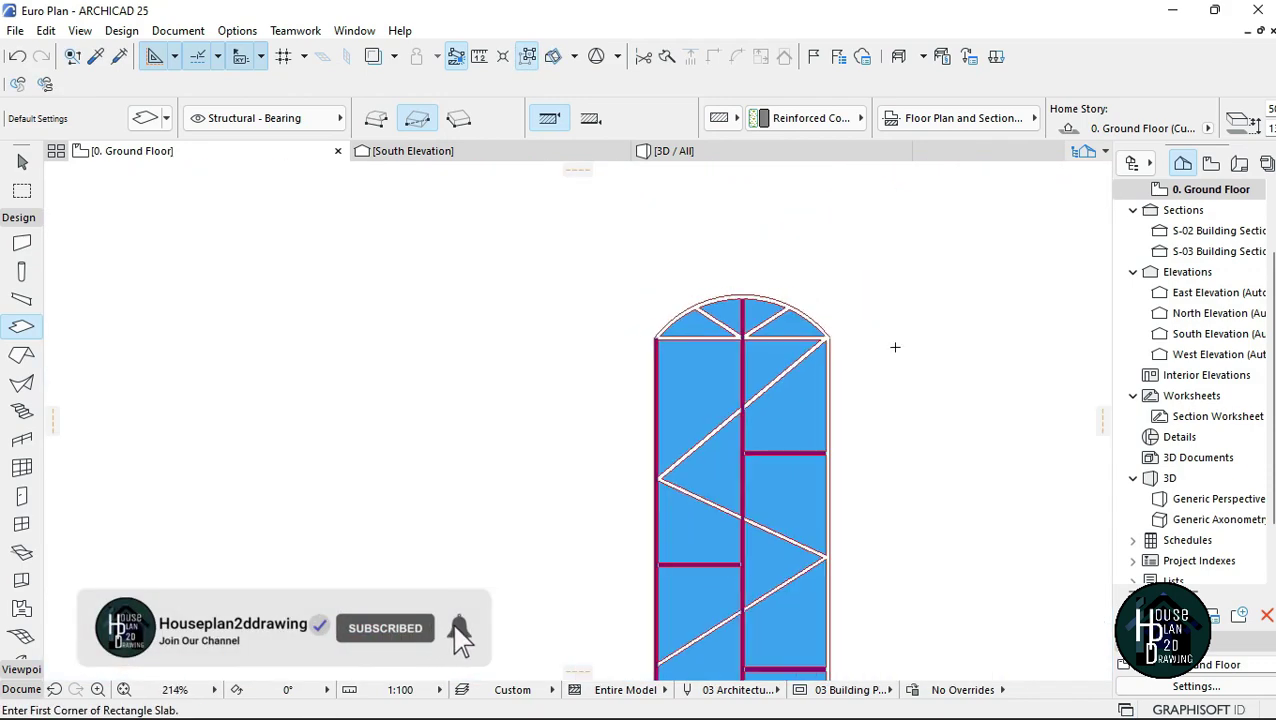
# Step: Draw a rectangular slab along the window's right frame side, up to the arch base
pyautogui.scroll(7, 825, 545)
pyautogui.click(826, 545)
pyautogui.scroll(-5, 797, 333)
pyautogui.scroll(5, 780, 354)
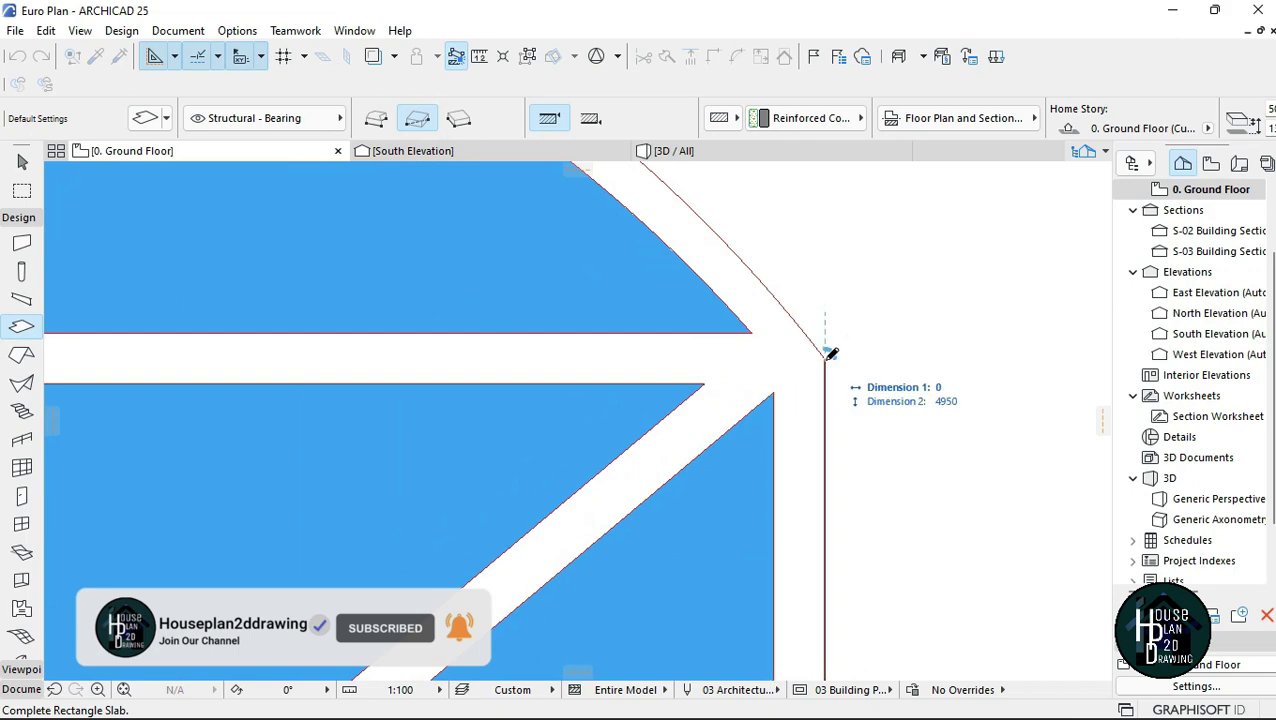
pyautogui.scroll(2, 775, 390)
pyautogui.click(777, 322)
pyautogui.scroll(-7, 840, 318)
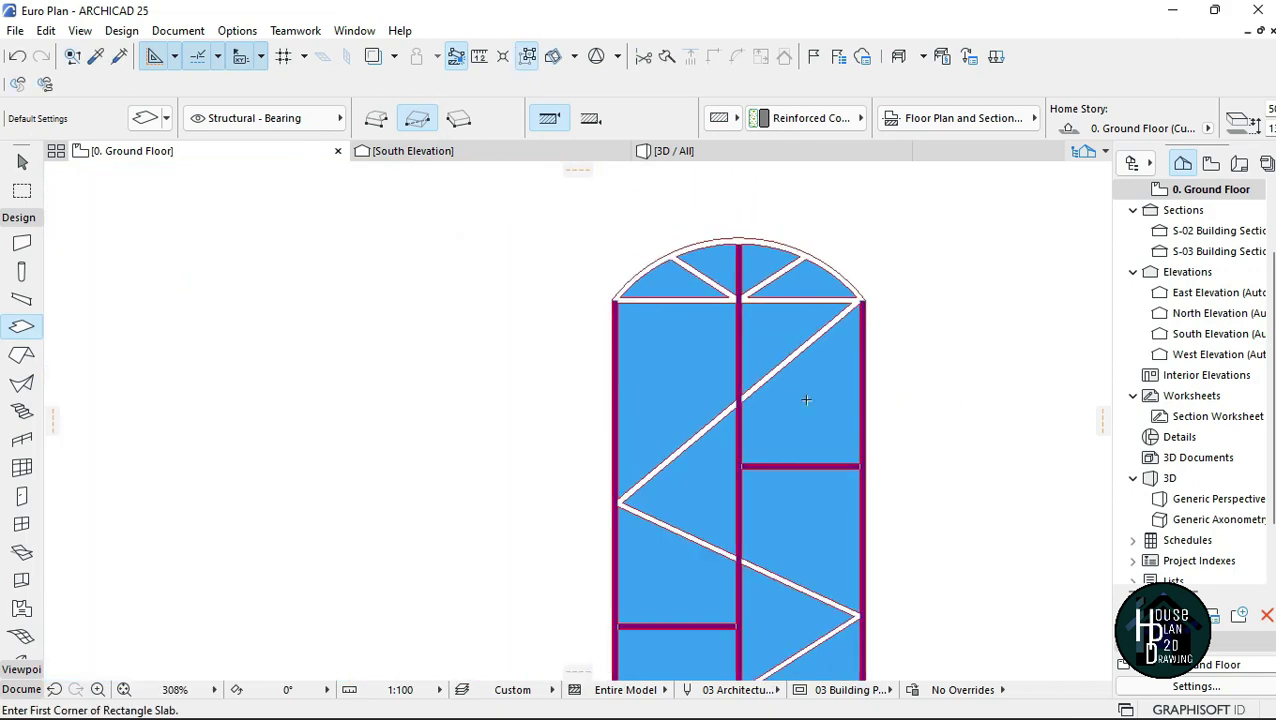
pyautogui.scroll(-1, 824, 364)
# Step: Using polygonal slab geometry, trace the zigzag mullion from its lower-left end along the lower edge to its corner on the left frame
pyautogui.scroll(4, 669, 432)
pyautogui.click(375, 121)
pyautogui.scroll(3, 436, 478)
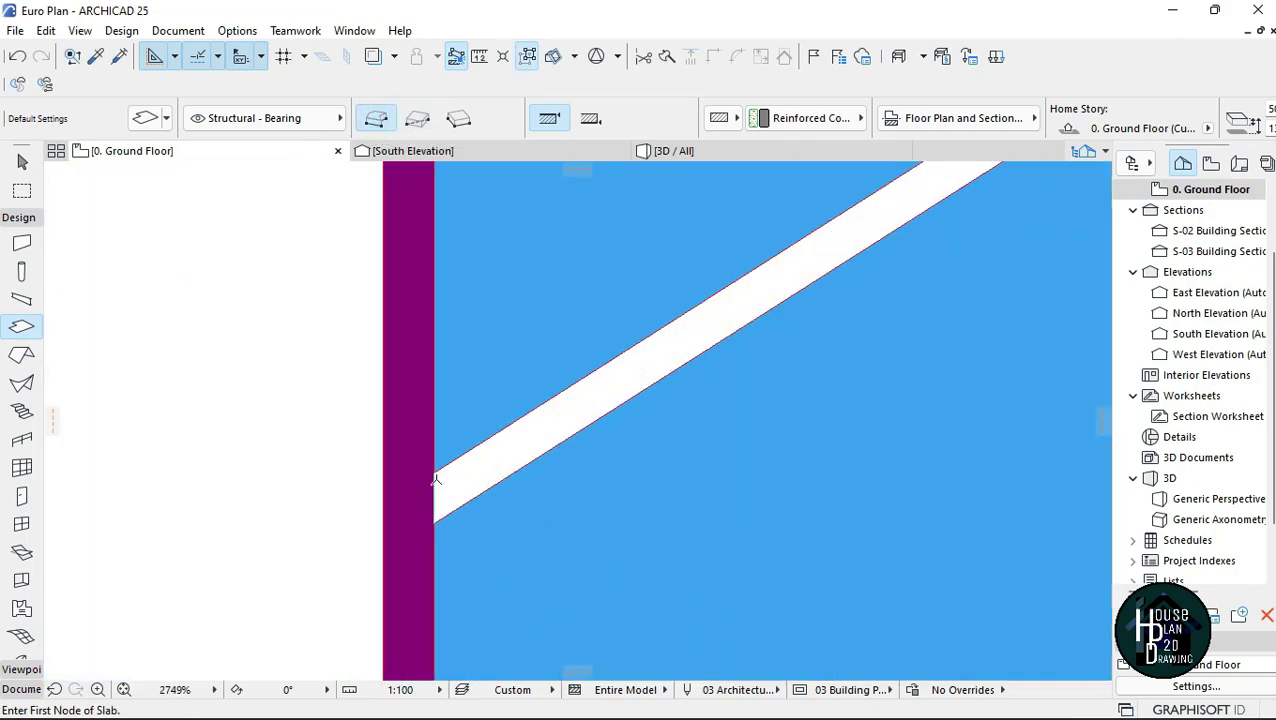
pyautogui.click(436, 478)
pyautogui.scroll(-5, 706, 393)
pyautogui.scroll(5, 640, 343)
pyautogui.scroll(-3, 843, 276)
pyautogui.scroll(5, 421, 515)
pyautogui.click(433, 517)
pyautogui.scroll(-4, 784, 397)
pyautogui.scroll(5, 784, 397)
pyautogui.click(707, 345)
pyautogui.scroll(-4, 732, 399)
pyautogui.scroll(3, 565, 372)
pyautogui.scroll(4, 563, 386)
pyautogui.click(604, 489)
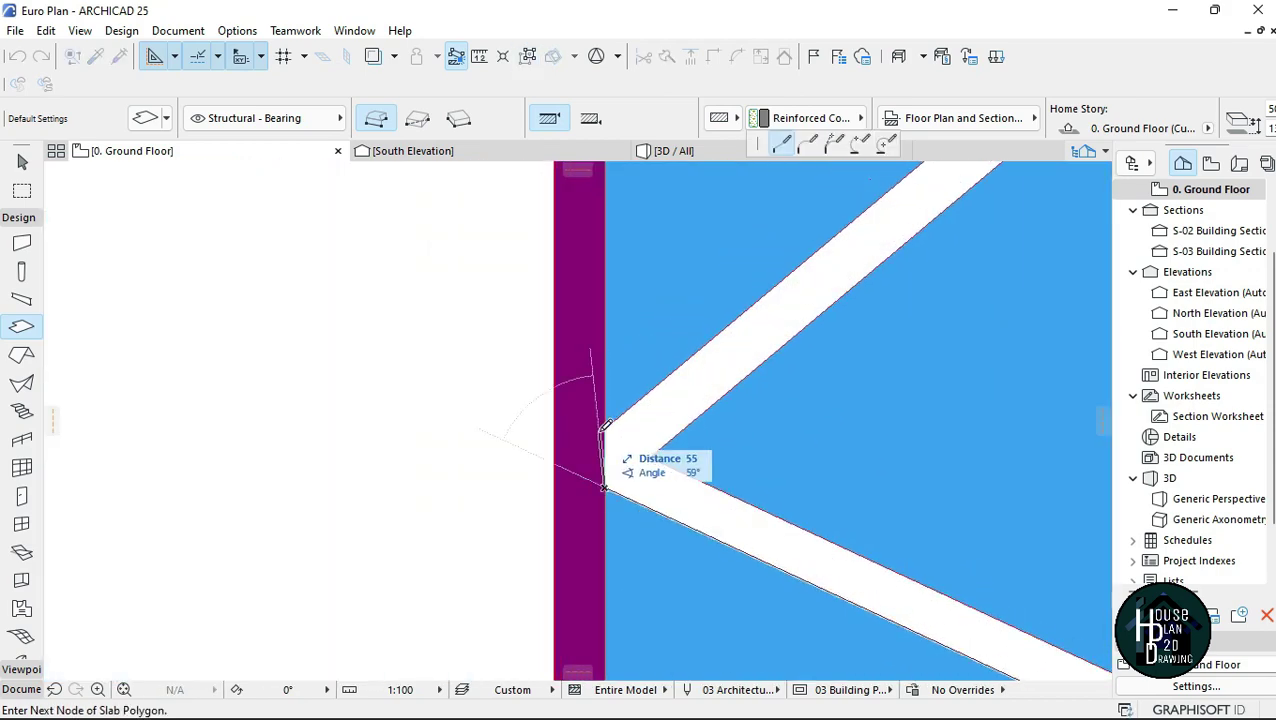
pyautogui.click(604, 433)
# Step: Continue the outline up to the right end of the arch base and back along the opposite edge, completing the zigzag mullion slab
pyautogui.scroll(-5, 505, 530)
pyautogui.scroll(6, 872, 218)
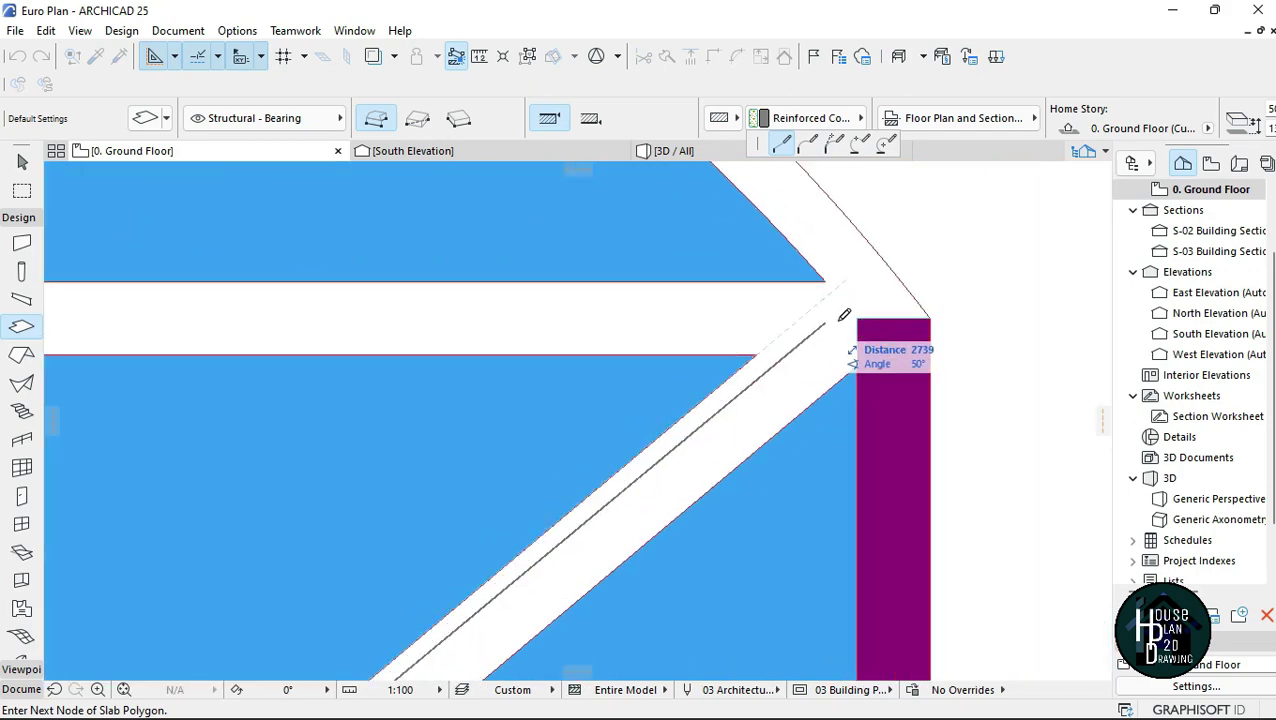
pyautogui.click(800, 319)
pyautogui.click(857, 319)
pyautogui.click(857, 367)
pyautogui.scroll(-3, 896, 276)
pyautogui.scroll(-4, 900, 268)
pyautogui.scroll(6, 678, 440)
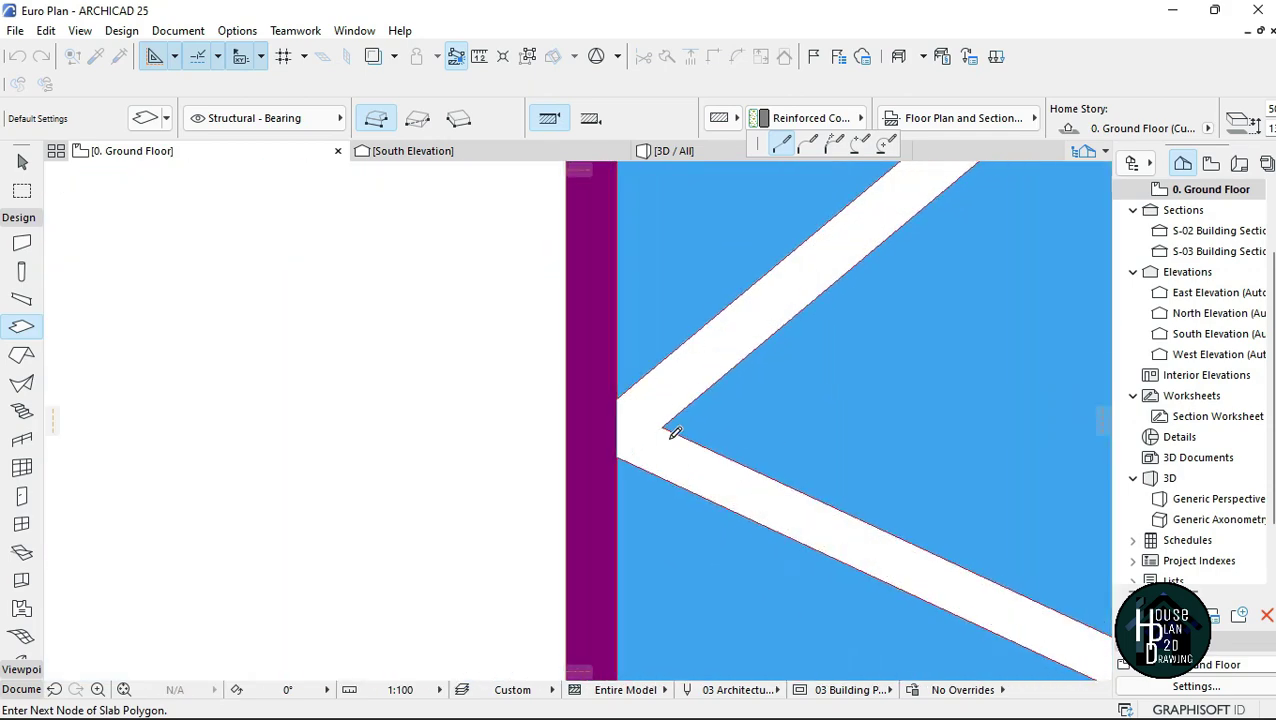
pyautogui.click(663, 429)
pyautogui.scroll(-5, 650, 425)
pyautogui.scroll(5, 925, 550)
pyautogui.click(918, 519)
pyautogui.click(866, 555)
pyautogui.press('Escape')
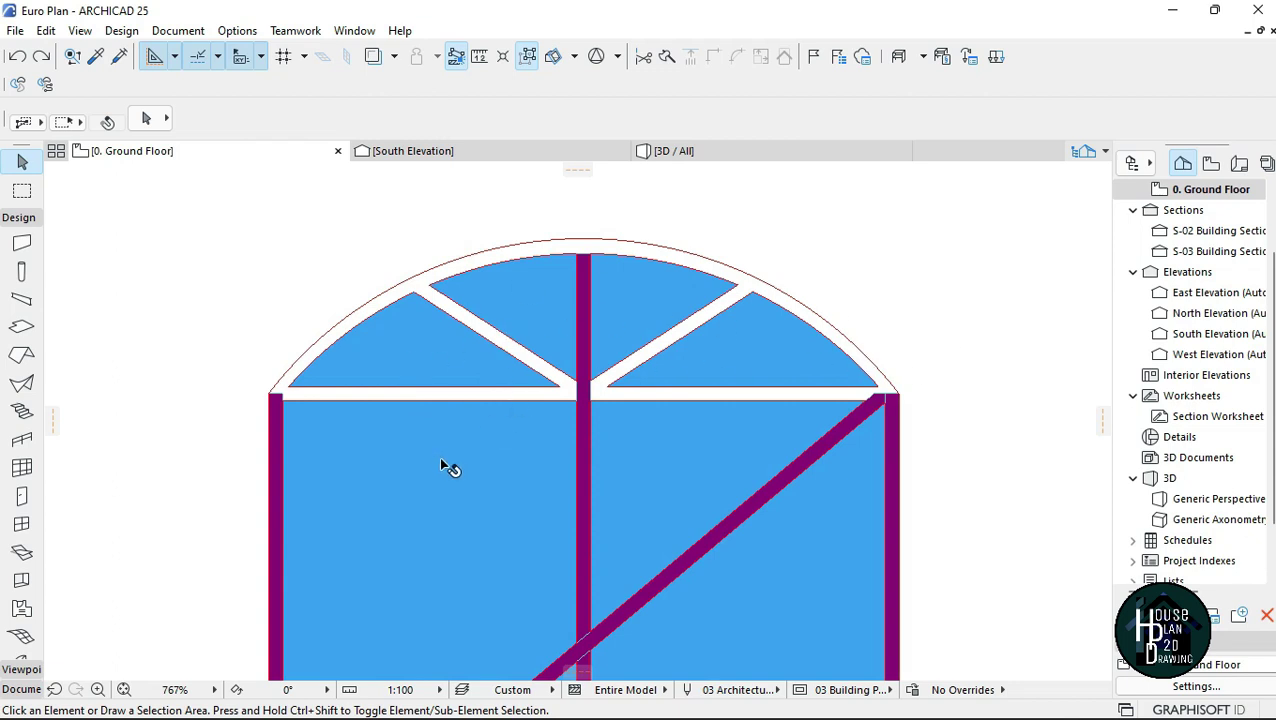
# Step: Pick up the frame slab's settings and draw a slab with a curved upper edge between the two ends of the arch base
pyautogui.keyDown('alt'); pyautogui.click(272, 411); pyautogui.keyUp('alt')
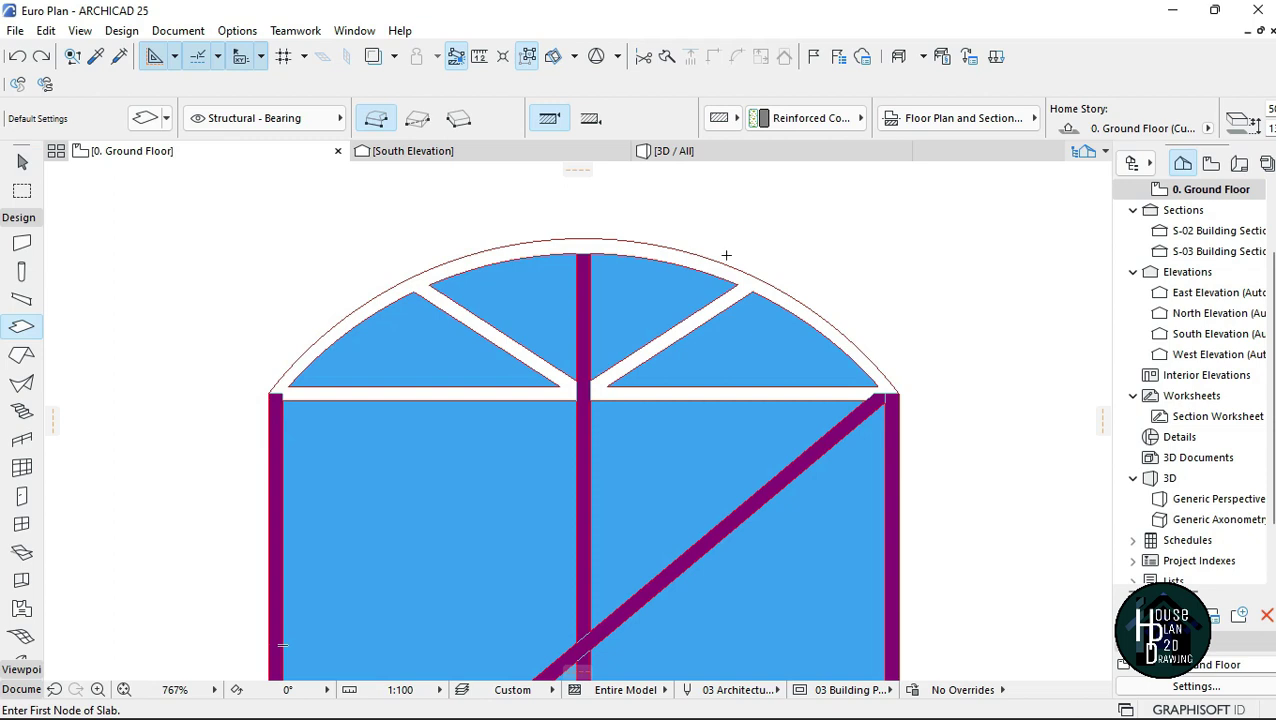
pyautogui.click(270, 392)
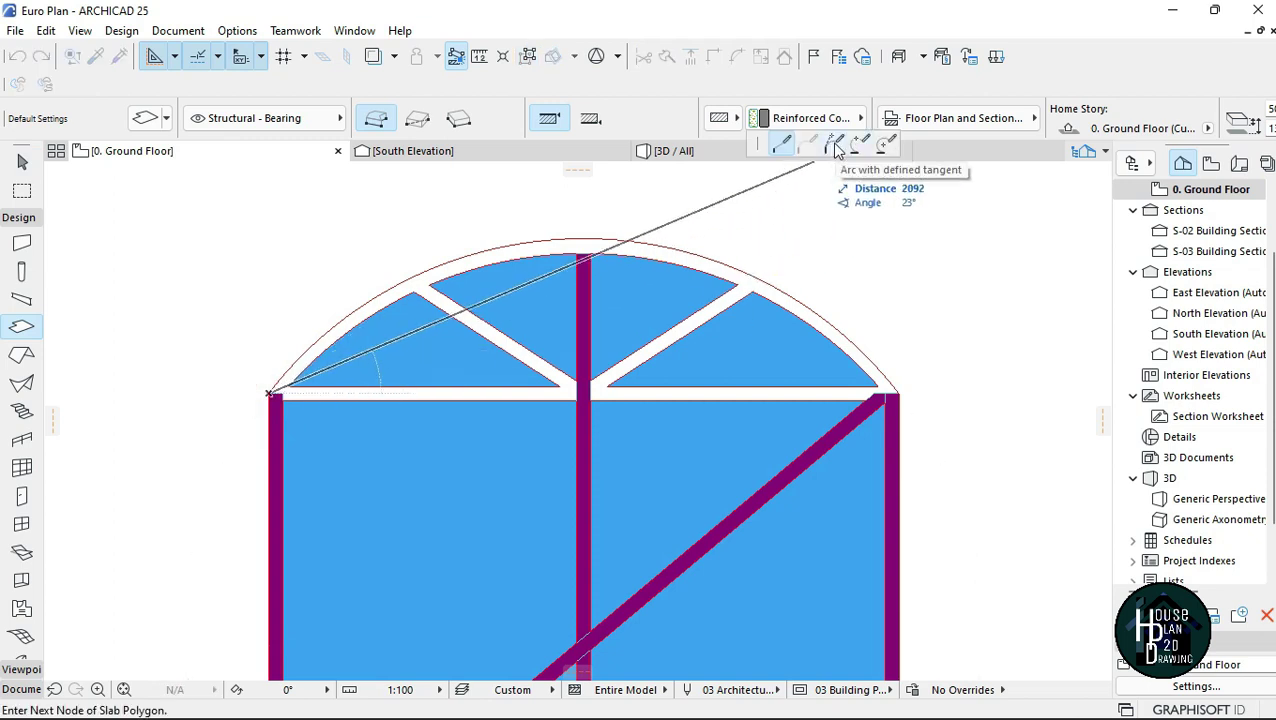
pyautogui.click(836, 145)
pyautogui.click(584, 240)
pyautogui.click(900, 391)
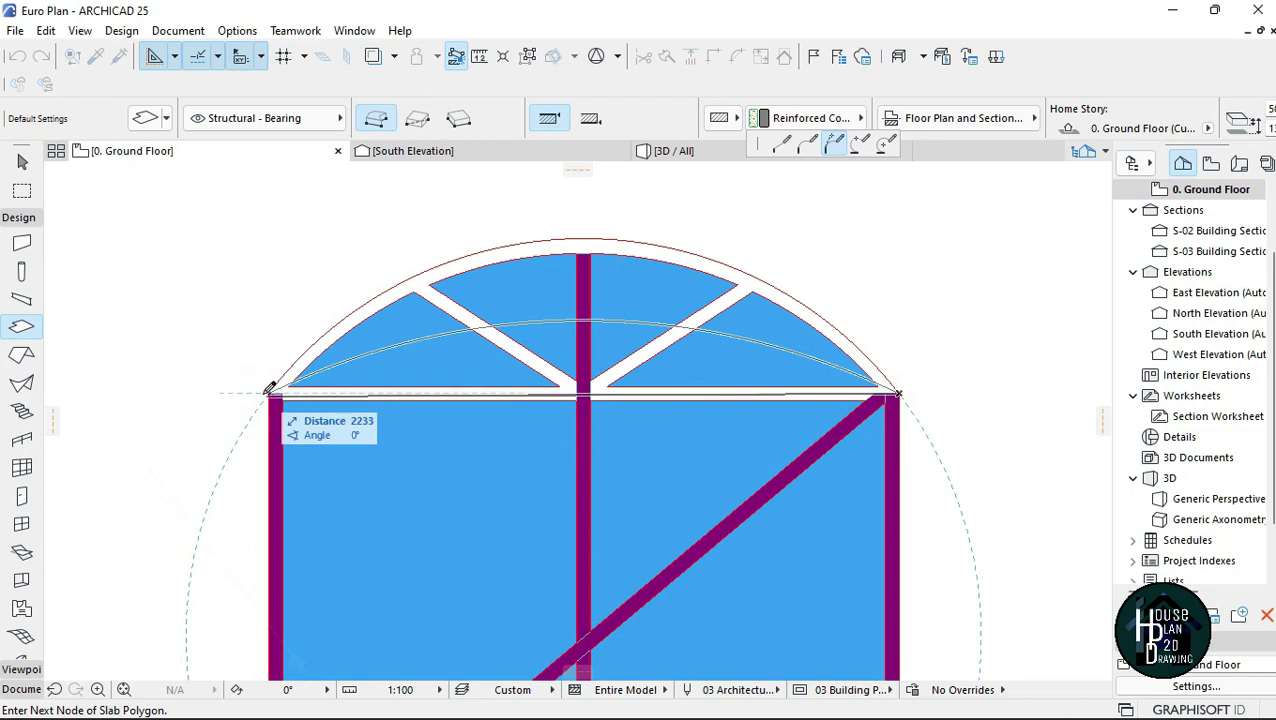
pyautogui.click(271, 393)
pyautogui.press('Escape')
# Step: Curve the arch slab's upper edge outward so it meets the crown of the outer arch line
pyautogui.click(587, 322)
pyautogui.click(586, 322)
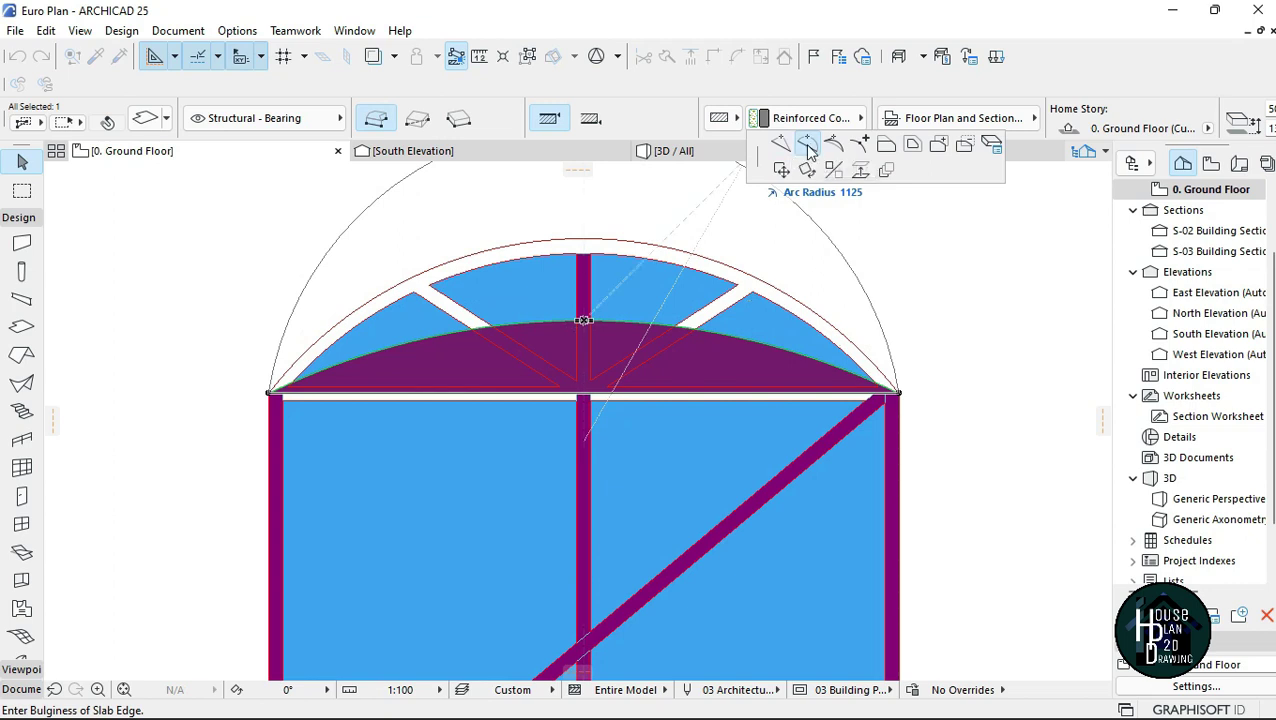
pyautogui.click(591, 236)
pyautogui.click(588, 245)
pyautogui.click(591, 247)
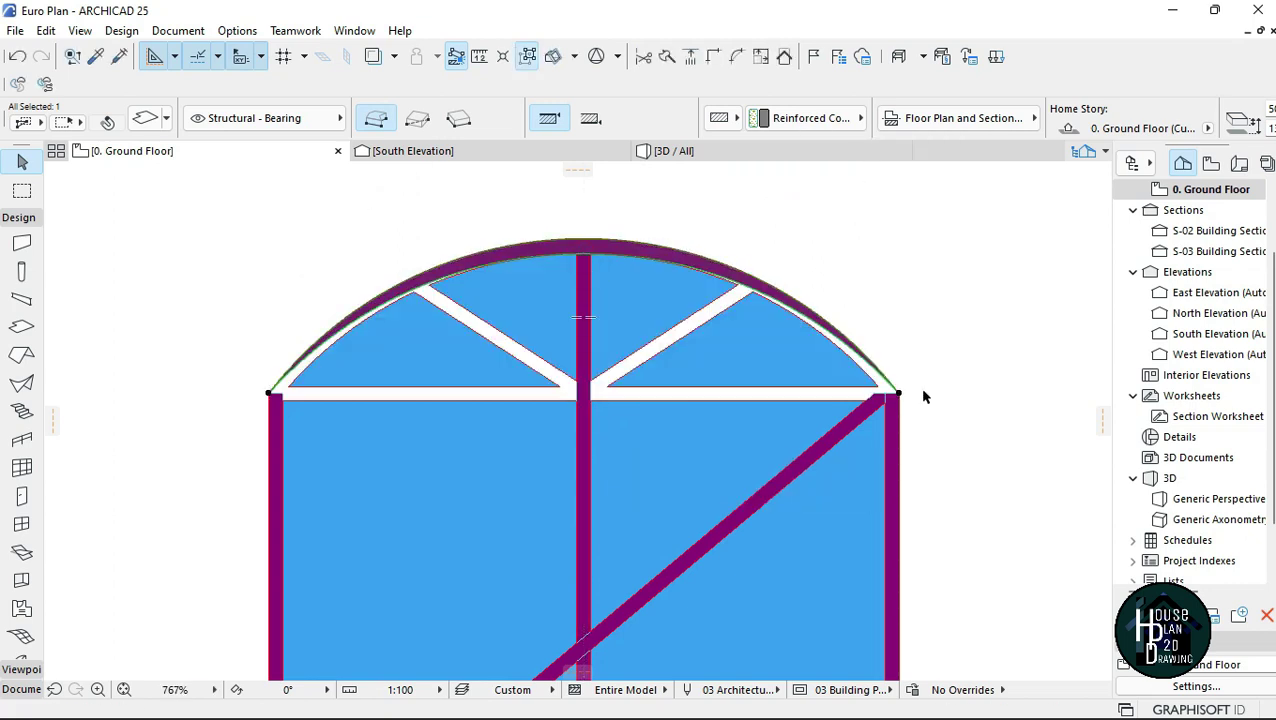
# Step: Insert nodes in the arch slab's lower edge and place them at the outer lower corners of the right and left arch glass panes
pyautogui.scroll(6, 900, 390)
pyautogui.click(716, 323)
pyautogui.click(784, 149)
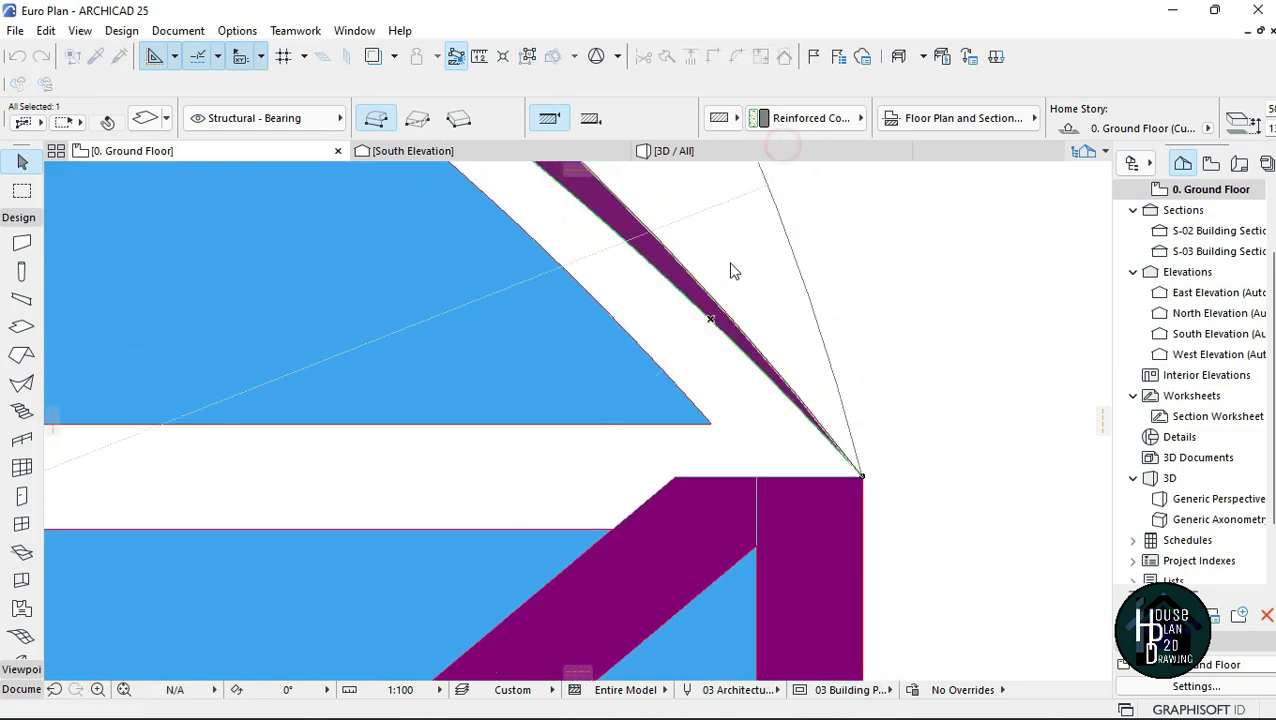
pyautogui.moveTo(712, 422); pyautogui.dragTo(761, 393, button='middle')
pyautogui.click(761, 393)
pyautogui.scroll(-6, 931, 393)
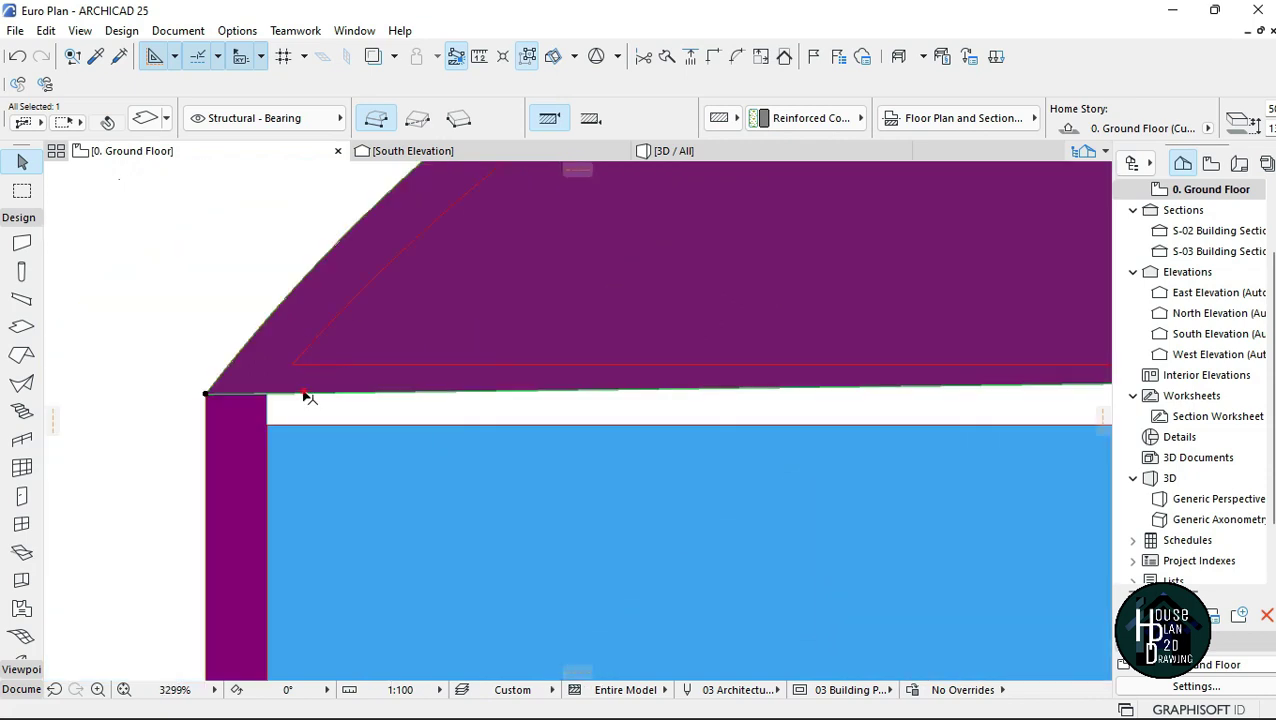
pyautogui.click(305, 393)
pyautogui.click(292, 362)
pyautogui.scroll(-7, 390, 408)
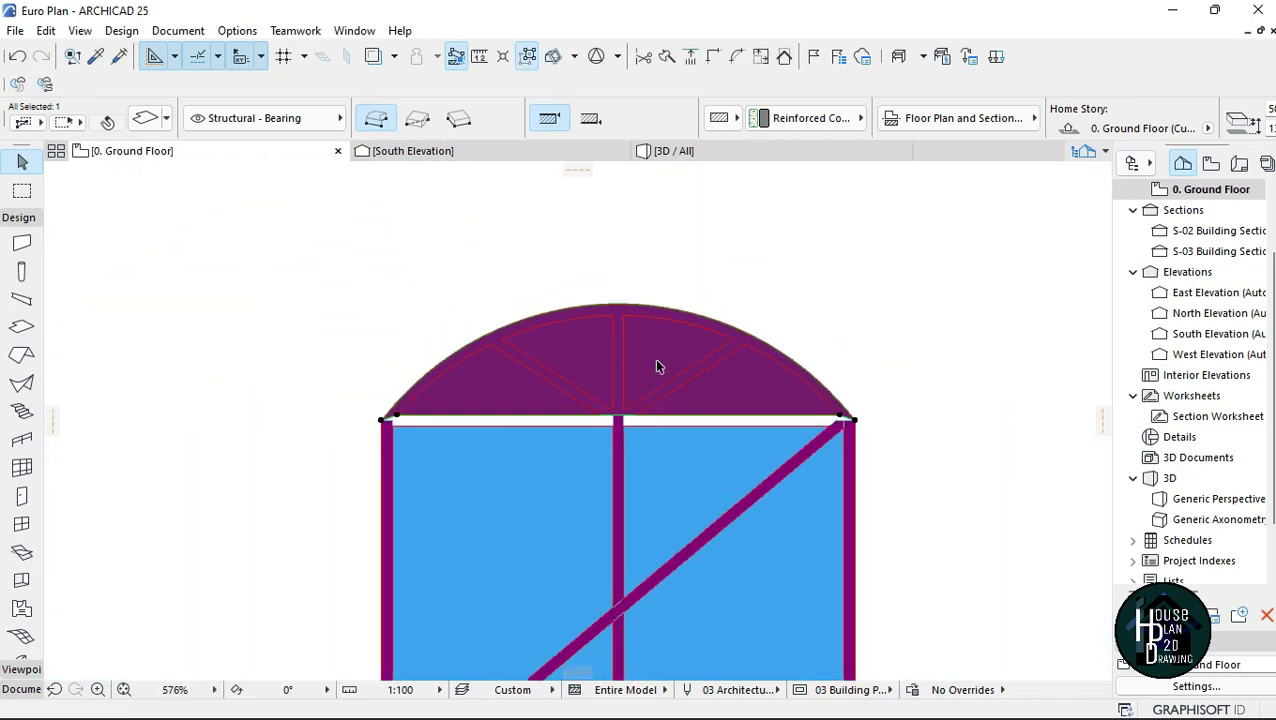
# Step: Curve the arch slab's straight lower edge to follow the inner arc of the glass, leaving only the arched frame band
pyautogui.scroll(4, 602, 390)
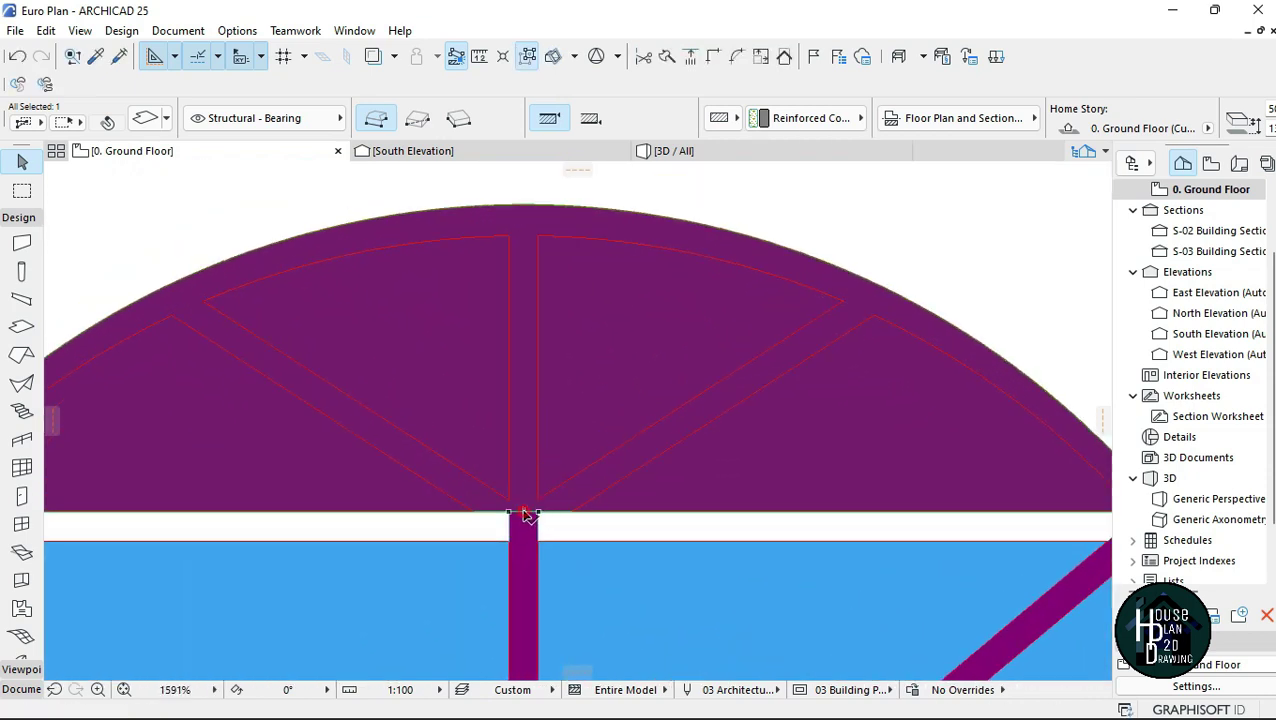
pyautogui.click(527, 515)
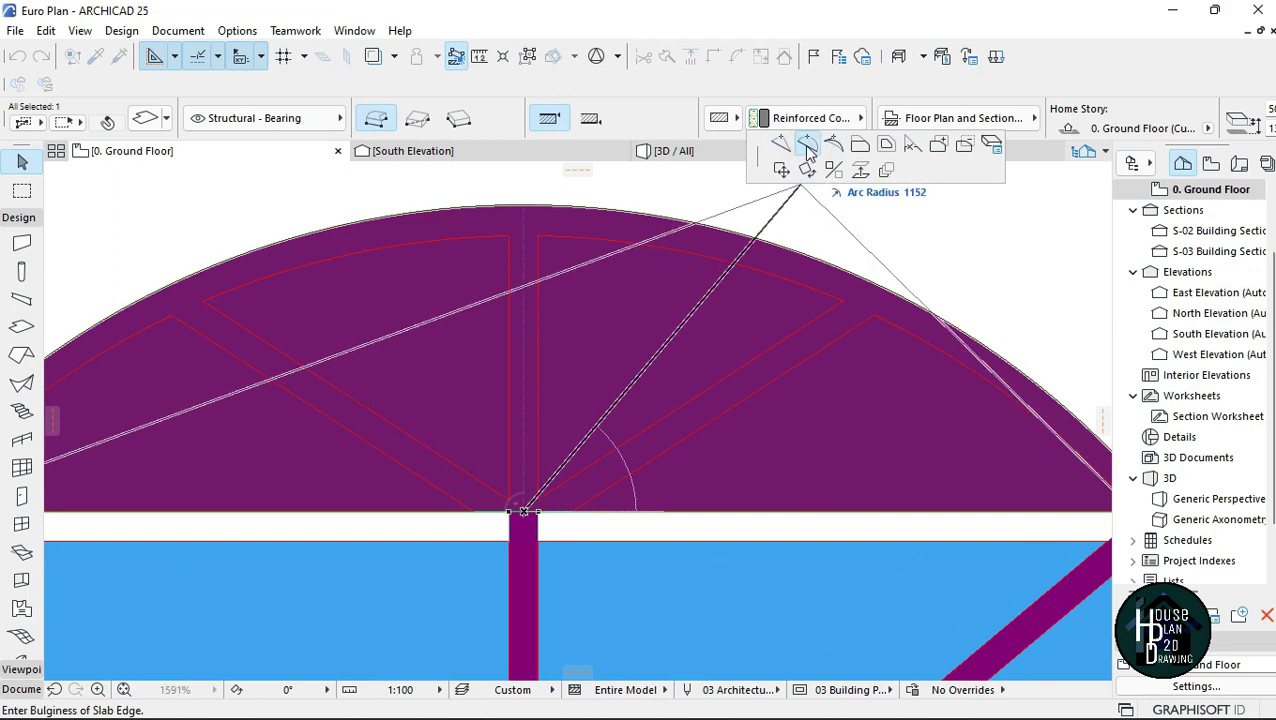
pyautogui.scroll(-5, 846, 296)
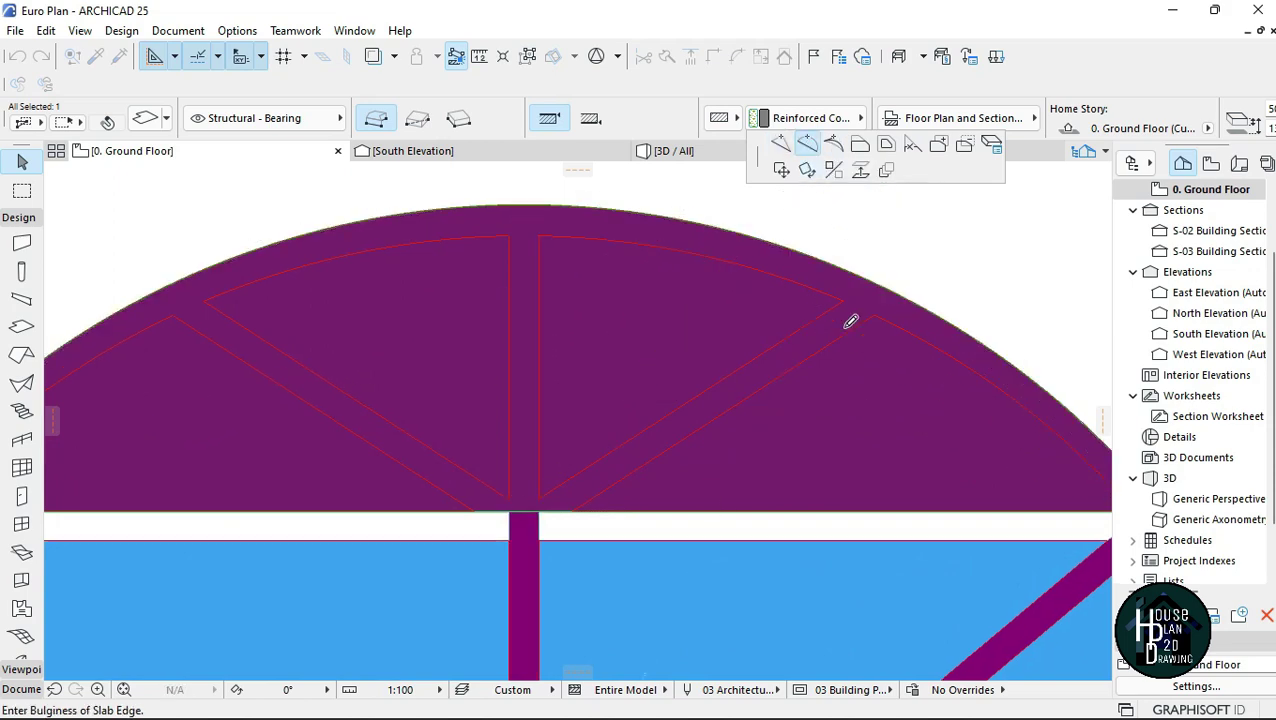
pyautogui.click(662, 280)
pyautogui.press('Escape')
pyautogui.scroll(-4, 584, 340)
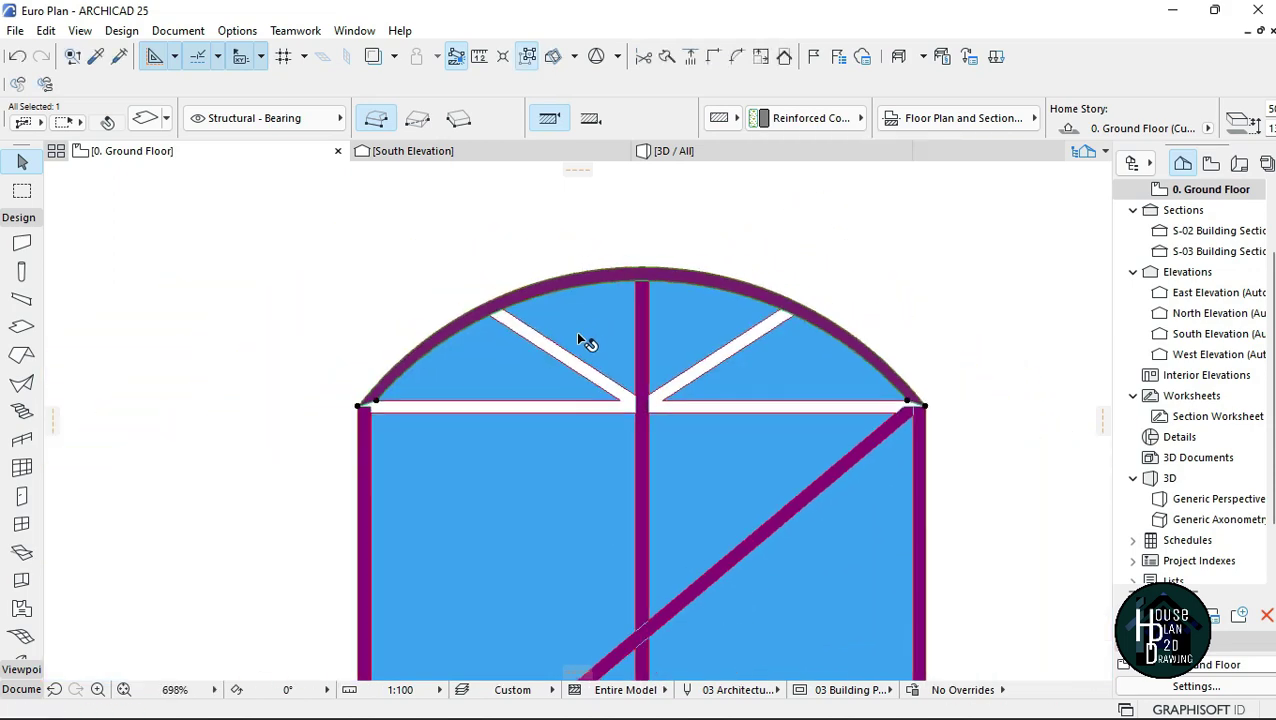
pyautogui.scroll(-2, 625, 290)
# Step: Pick up the arch frame's slab settings and trace a polygonal slab in the left diagonal mullion, ending at the central mullion
pyautogui.scroll(3, 728, 345)
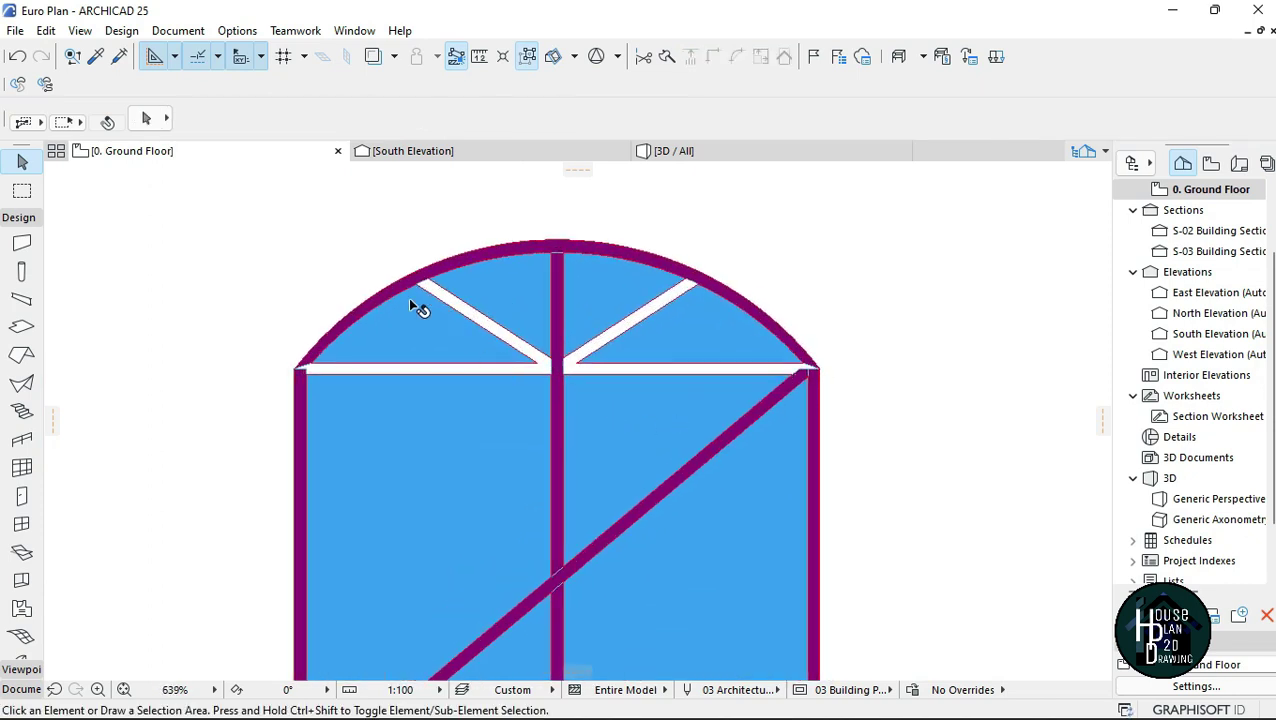
pyautogui.scroll(4, 406, 289)
pyautogui.keyDown('alt'); pyautogui.click(462, 255); pyautogui.keyUp('alt')
pyautogui.scroll(5, 436, 280)
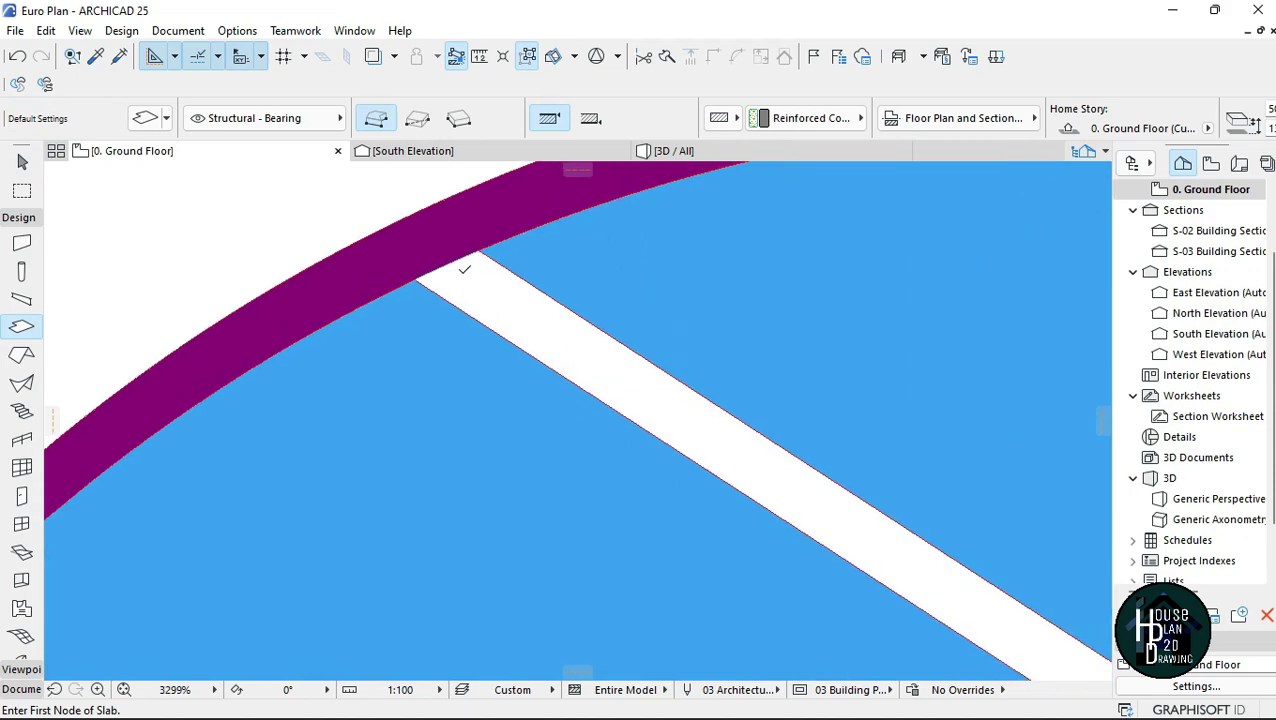
pyautogui.click(416, 280)
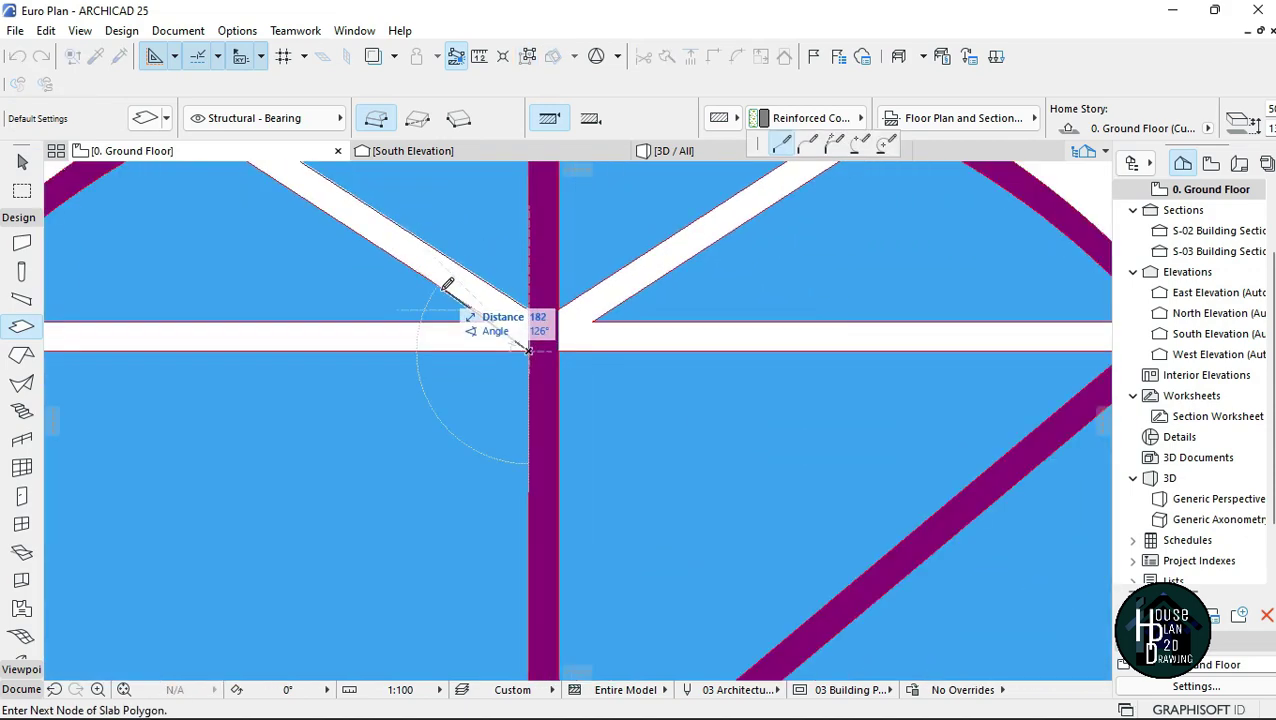
pyautogui.scroll(7, 476, 303)
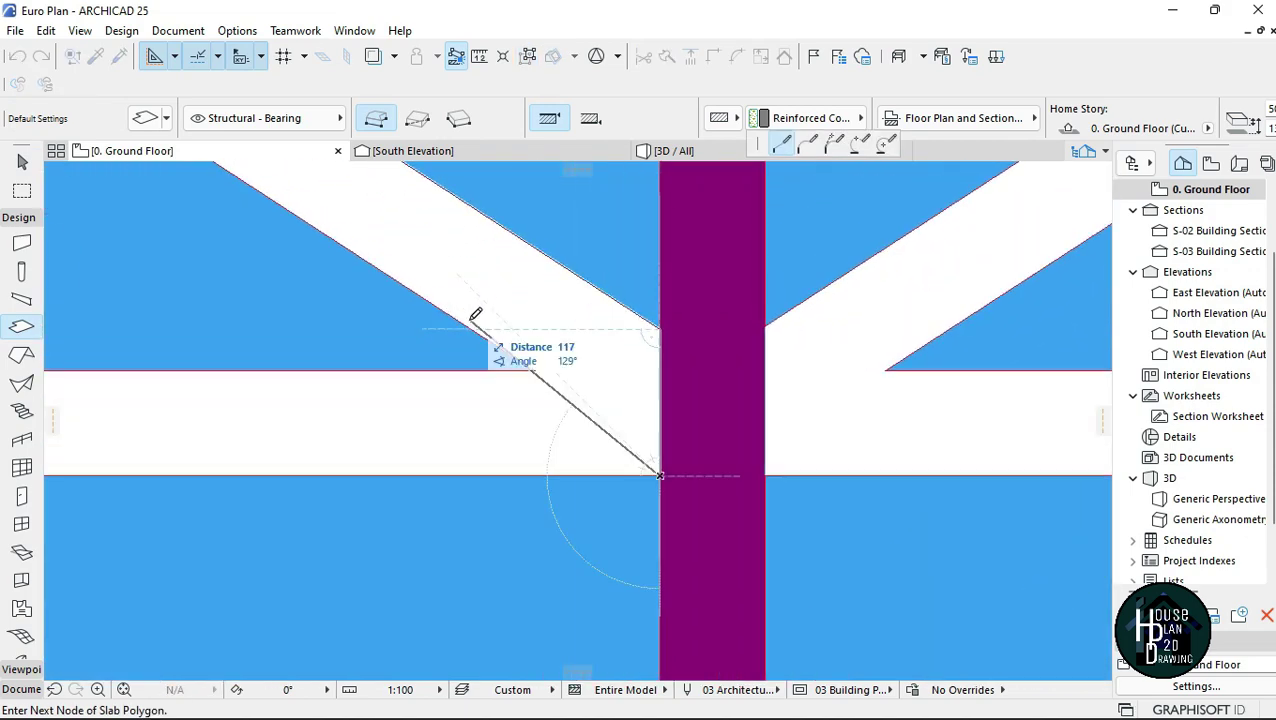
pyautogui.press('BackSpace')
pyautogui.click(660, 370)
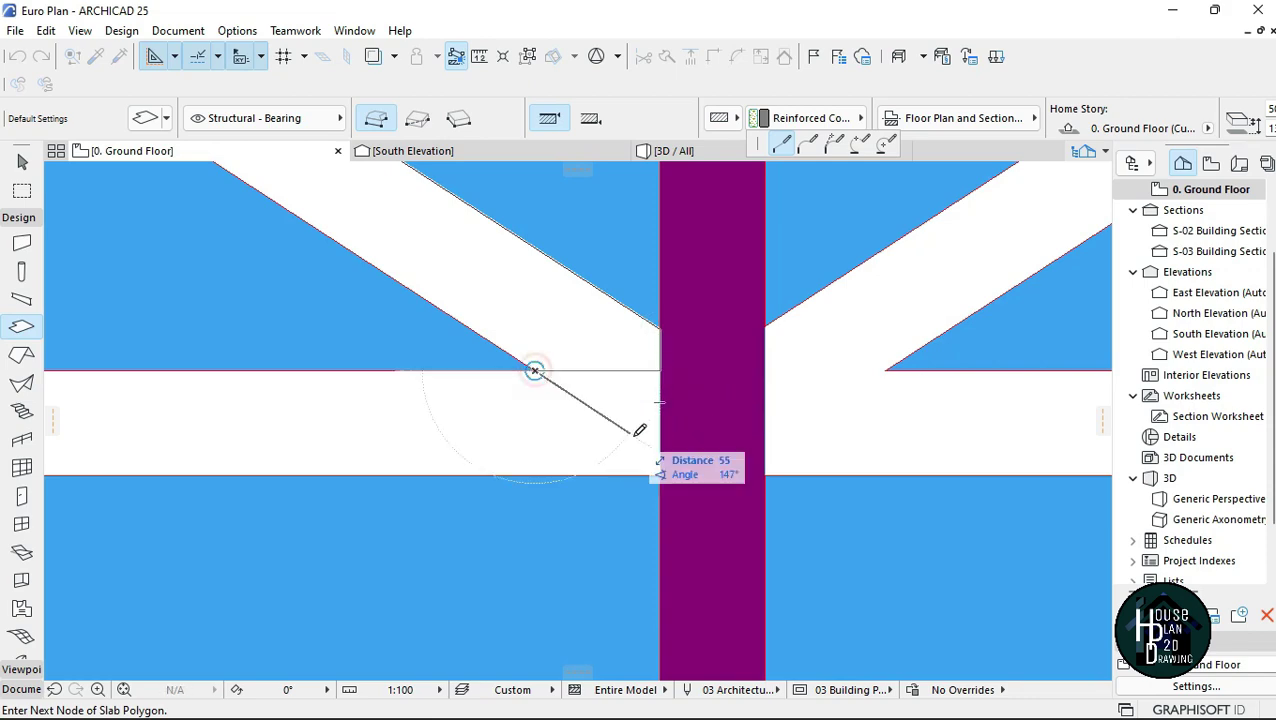
pyautogui.click(535, 370)
pyautogui.scroll(-7, 633, 440)
pyautogui.click(305, 224)
# Step: Trace a polygonal slab in the right diagonal mullion of the arch, from the curved frame to the central mullion
pyautogui.scroll(-3, 311, 259)
pyautogui.scroll(5, 641, 268)
pyautogui.click(753, 223)
pyautogui.click(797, 244)
pyautogui.scroll(-3, 790, 250)
pyautogui.scroll(6, 535, 393)
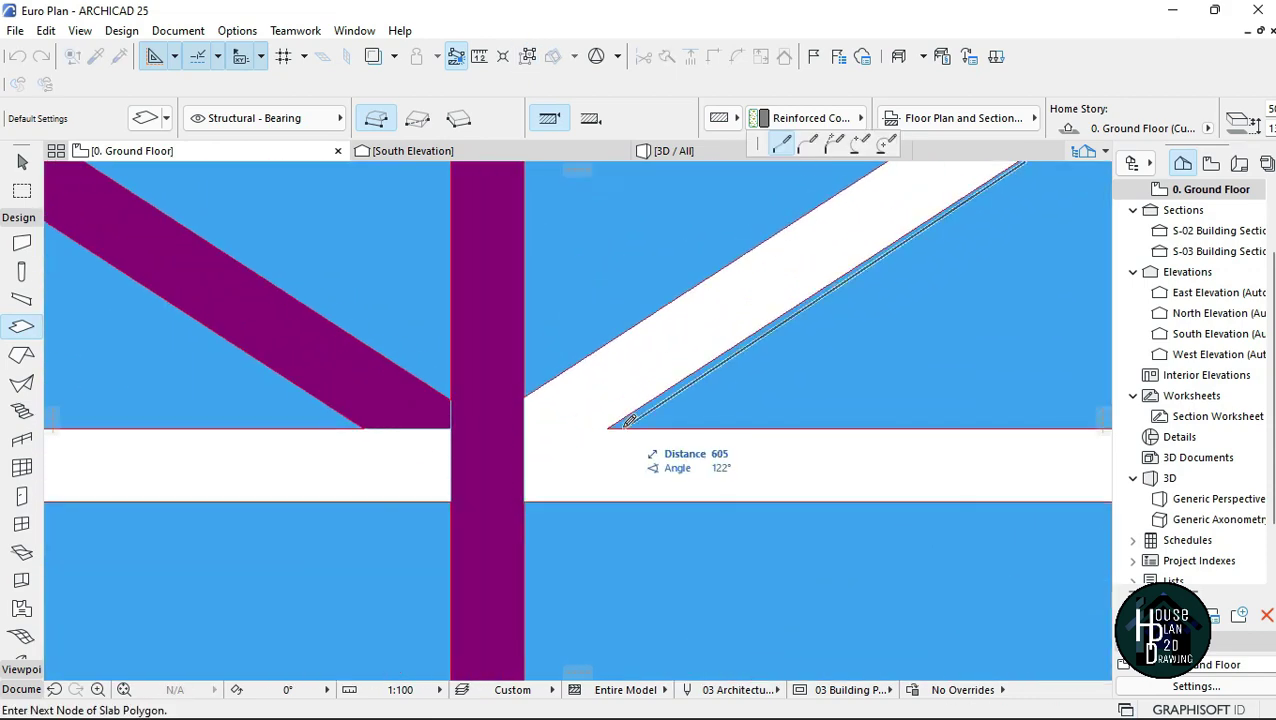
pyautogui.scroll(-5, 604, 362)
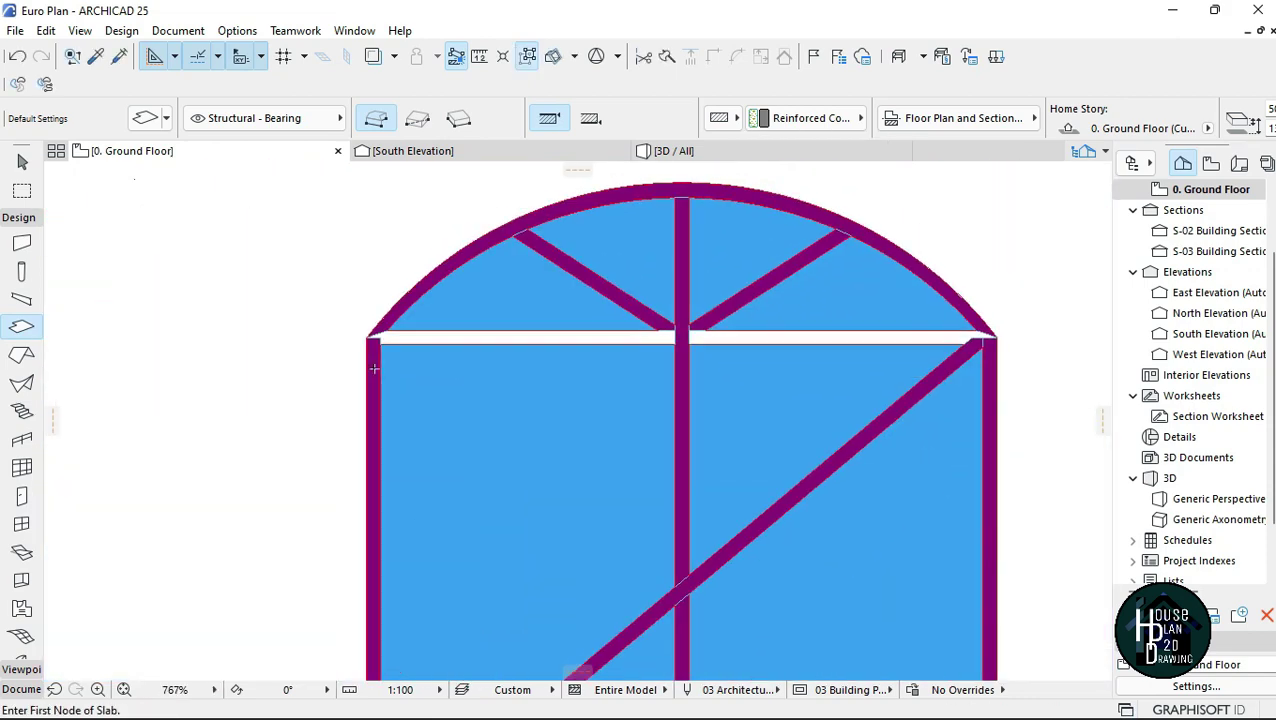
# Step: Trace a polygonal slab in the horizontal mullion at the arch base, fitting its ends between the arch frame and the side frames
pyautogui.scroll(6, 320, 333)
pyautogui.click(445, 291)
pyautogui.scroll(-5, 445, 293)
pyautogui.scroll(6, 1074, 316)
pyautogui.click(928, 312)
pyautogui.click(1078, 364)
pyautogui.click(892, 366)
pyautogui.scroll(-6, 783, 347)
pyautogui.scroll(6, 290, 436)
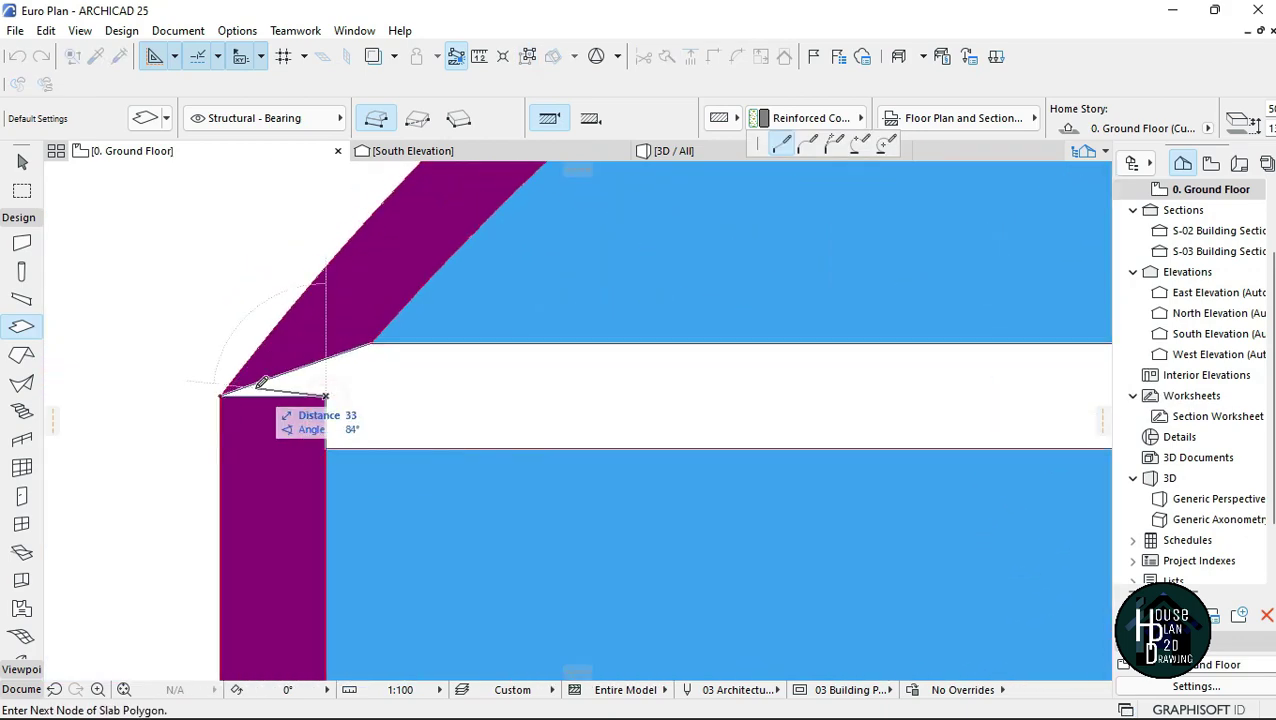
pyautogui.click(225, 392)
pyautogui.scroll(-3, 440, 346)
pyautogui.press('Escape')
# Step: Examine the window's frame and mullions in plan and from several viewpoints in the 3D perspective
pyautogui.scroll(-5, 467, 347)
pyautogui.scroll(4, 609, 507)
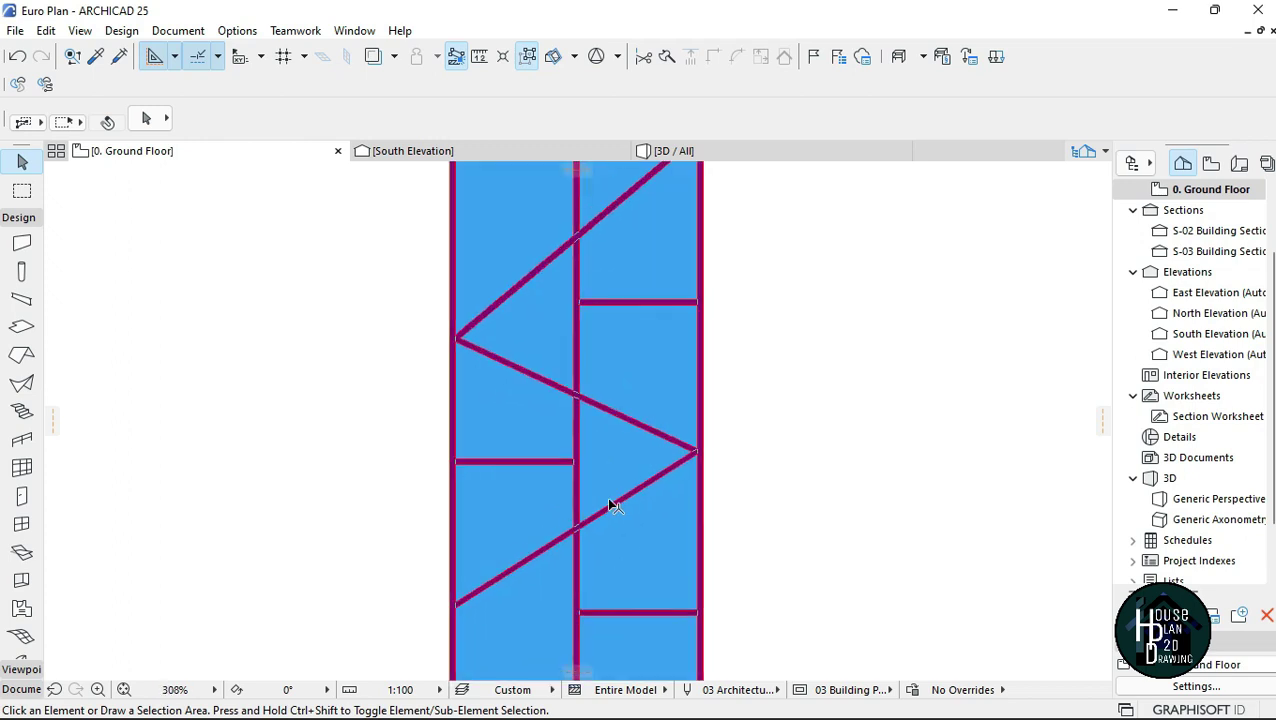
pyautogui.scroll(-4, 592, 440)
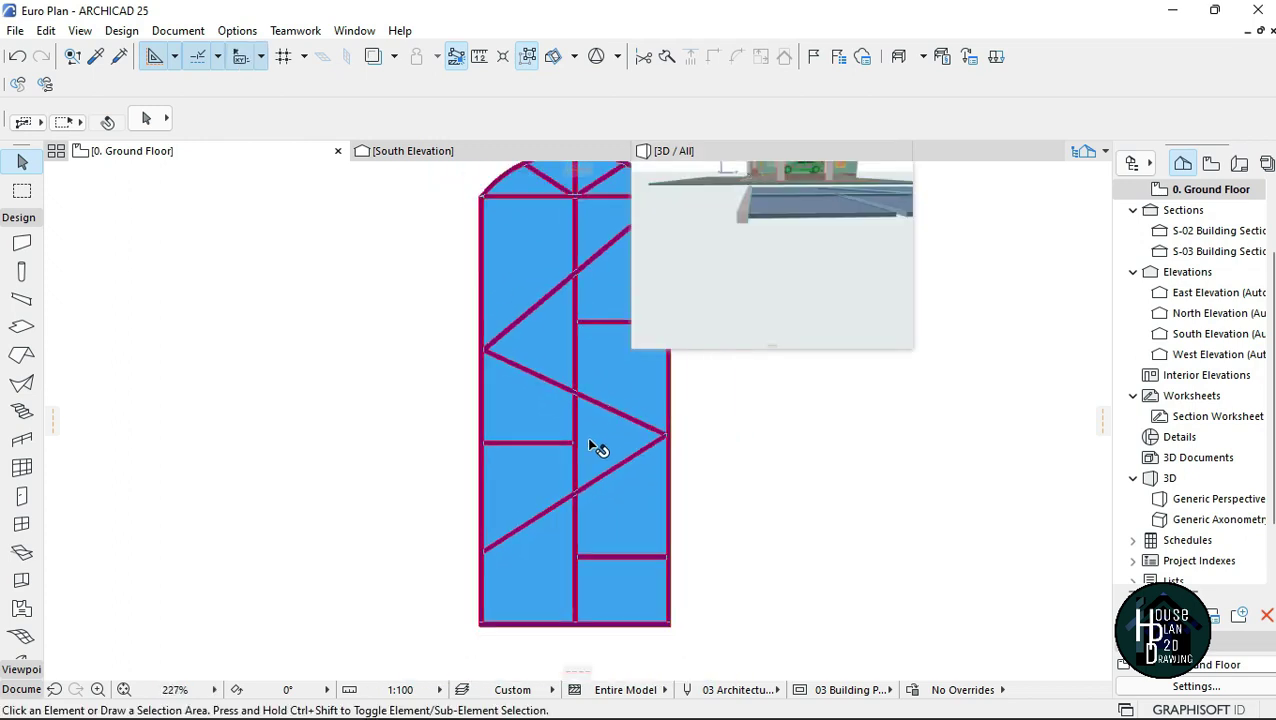
pyautogui.click(760, 156)
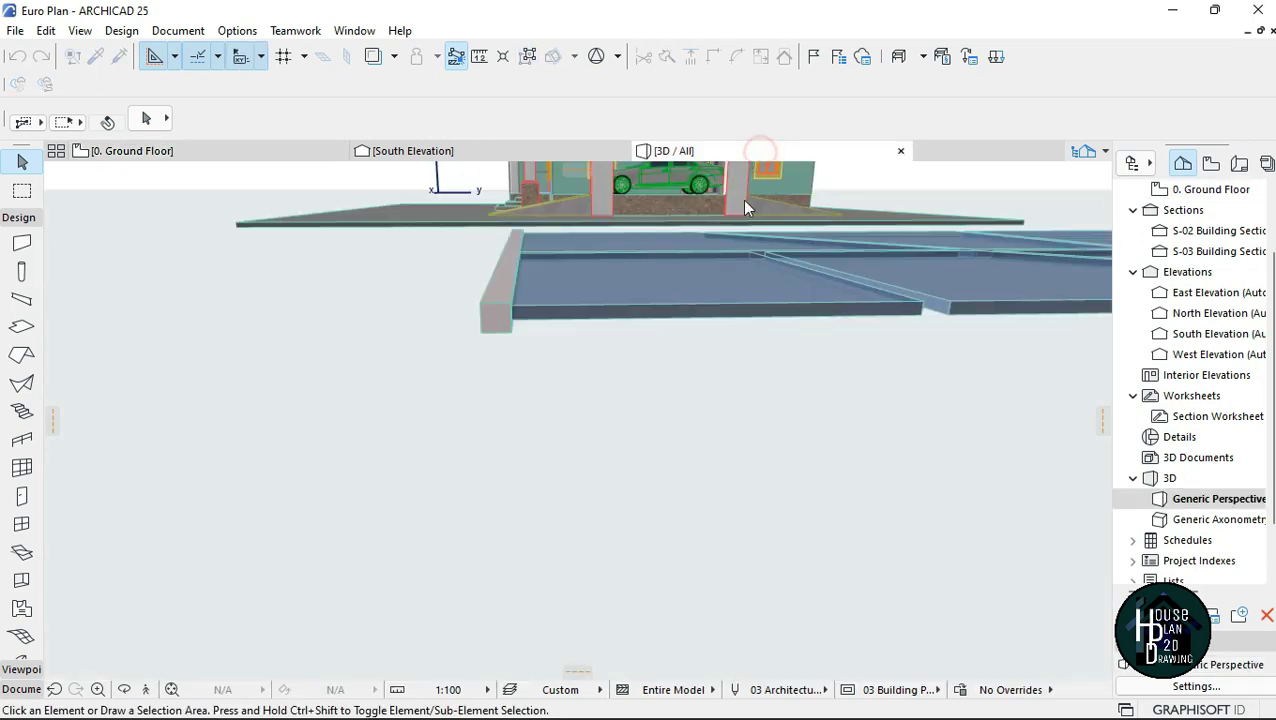
pyautogui.click(147, 689)
pyautogui.press('Down')
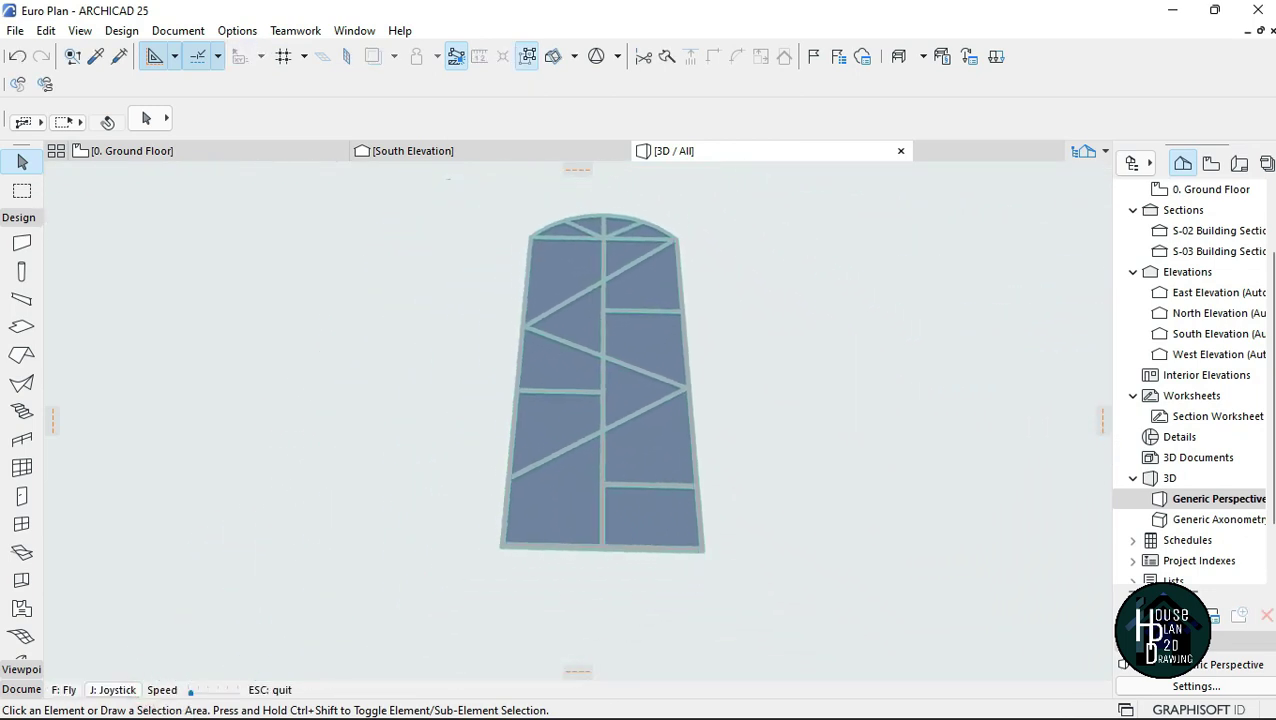
pyautogui.press('Up')
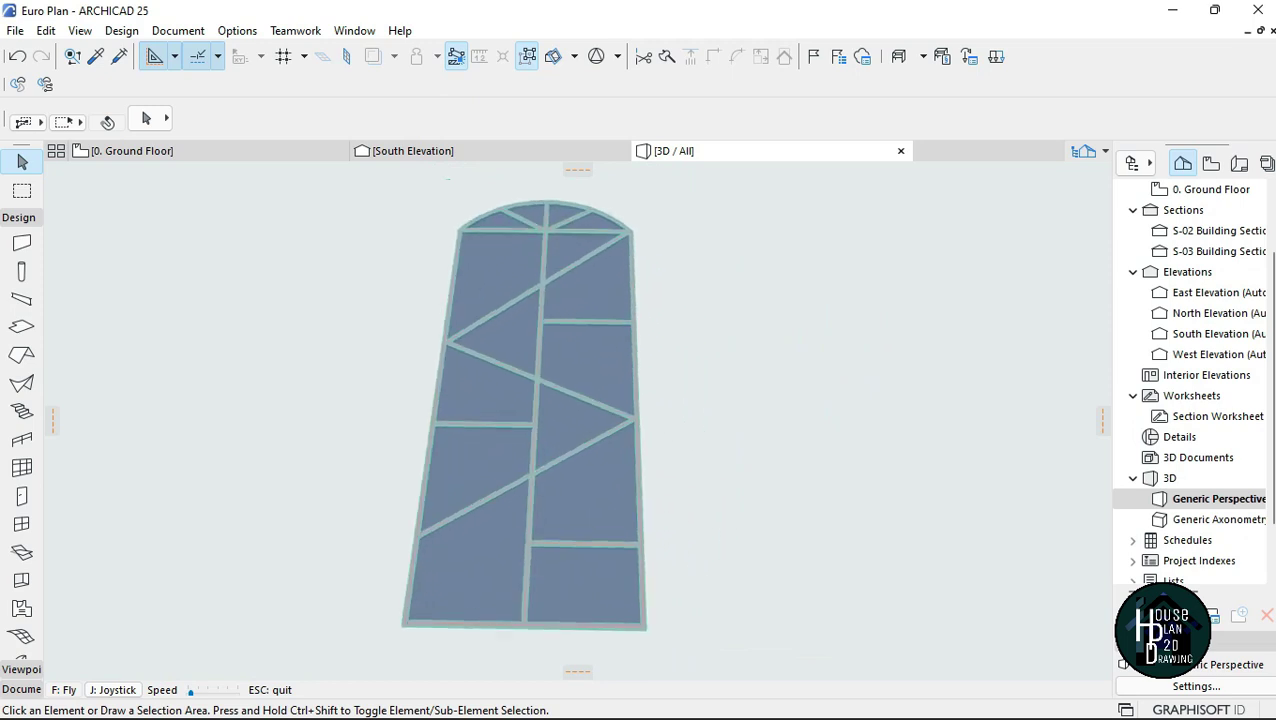
pyautogui.press('Escape')
# Step: In the Ground Floor plan, set the default slab's cover fill background to red pen 20
pyautogui.click(185, 151)
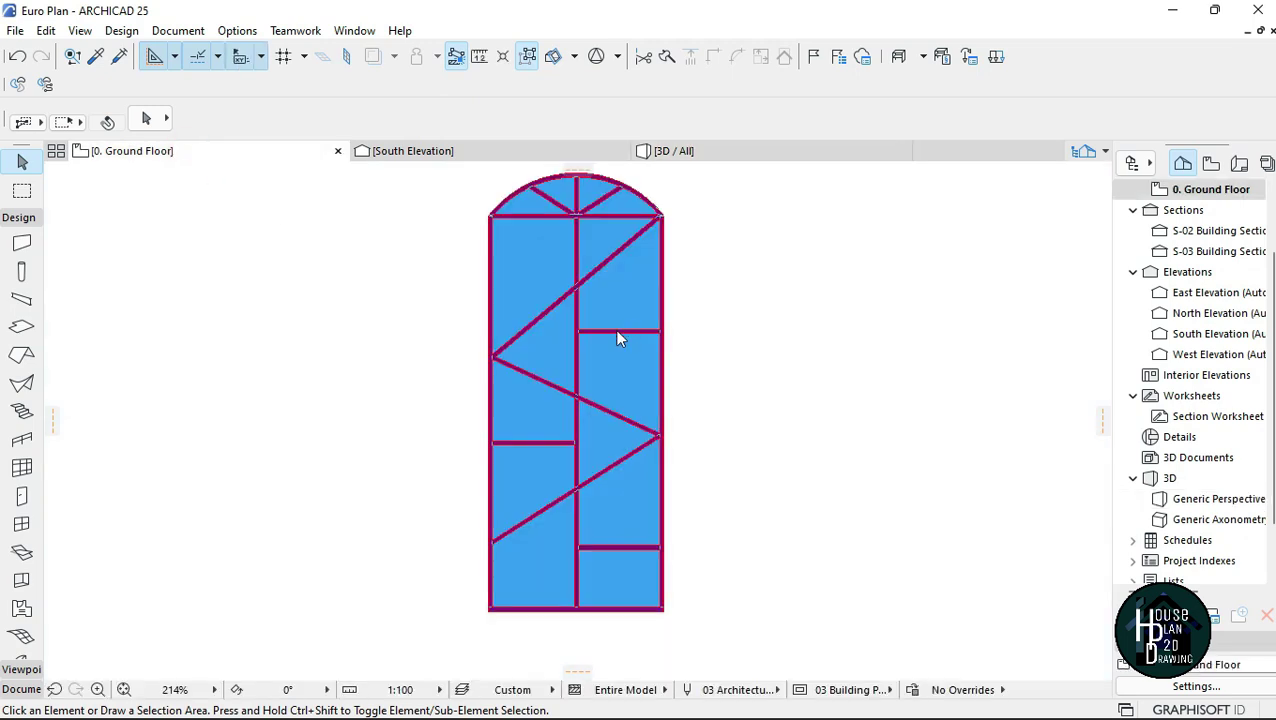
pyautogui.scroll(-2, 518, 342)
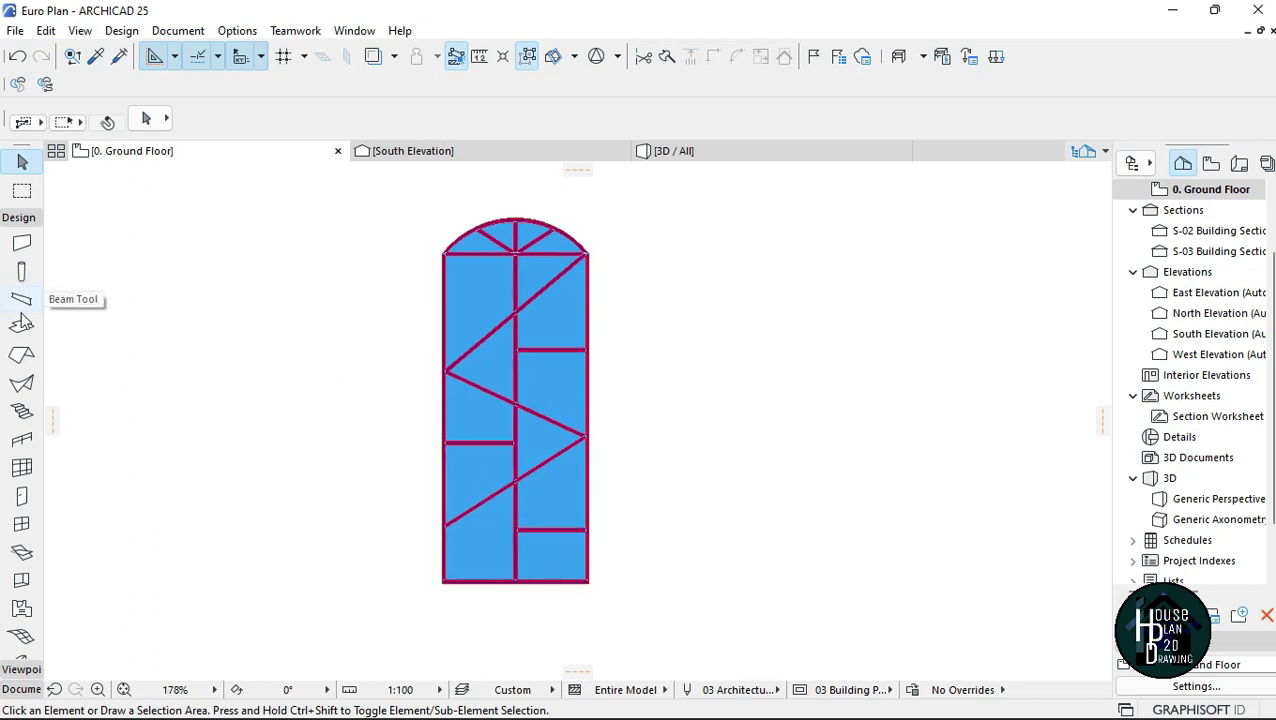
pyautogui.click(21, 327)
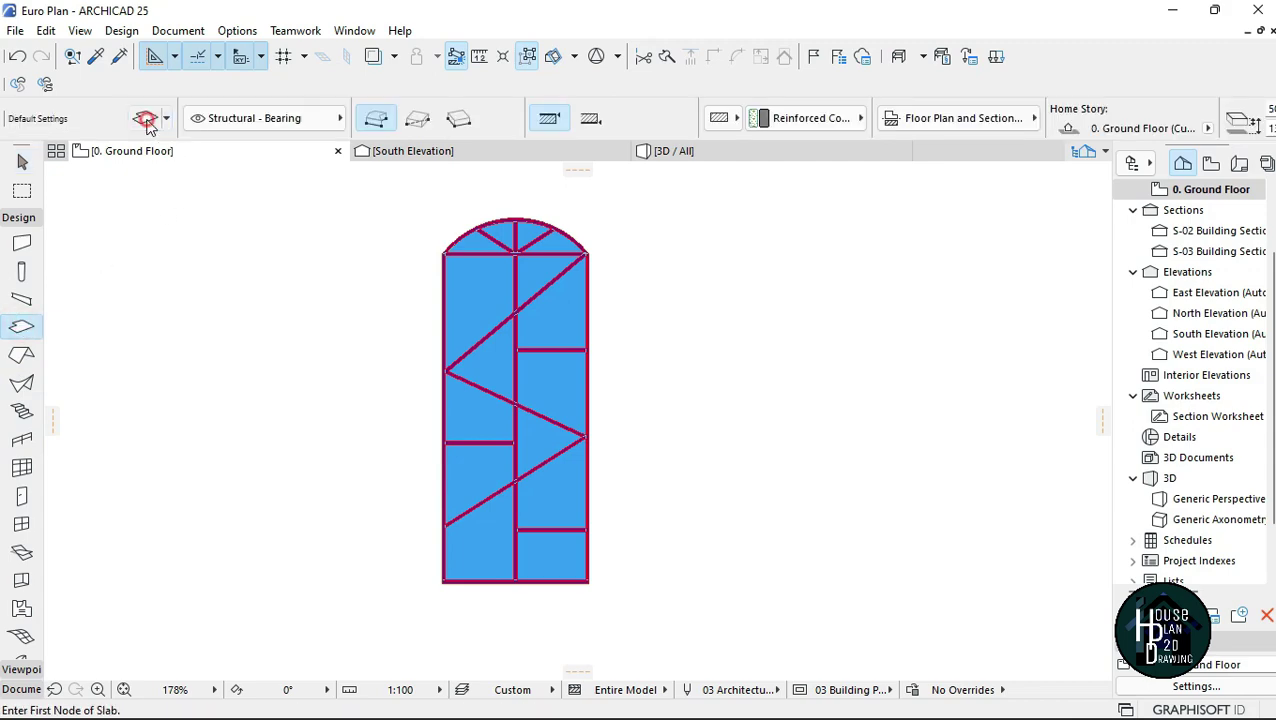
pyautogui.hotkey('ctrl', 't')
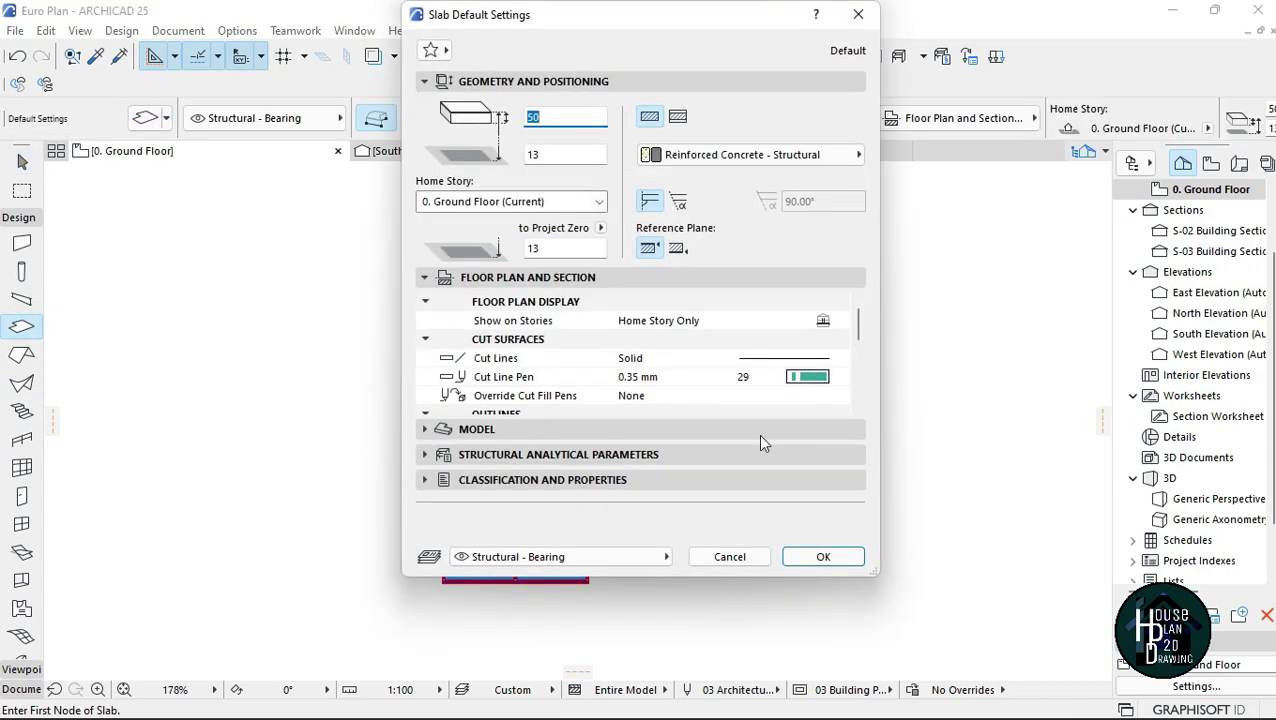
pyautogui.scroll(-3, 762, 378)
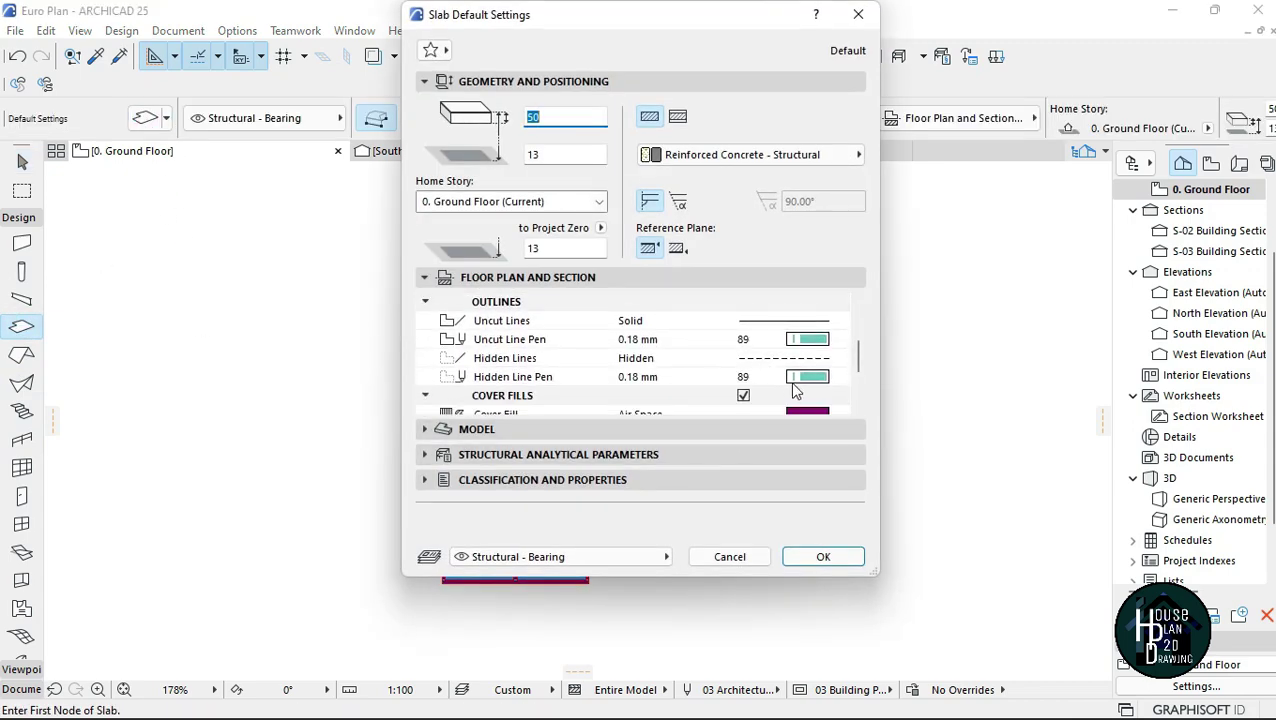
pyautogui.scroll(-2, 795, 390)
pyautogui.click(808, 360)
pyautogui.click(840, 358)
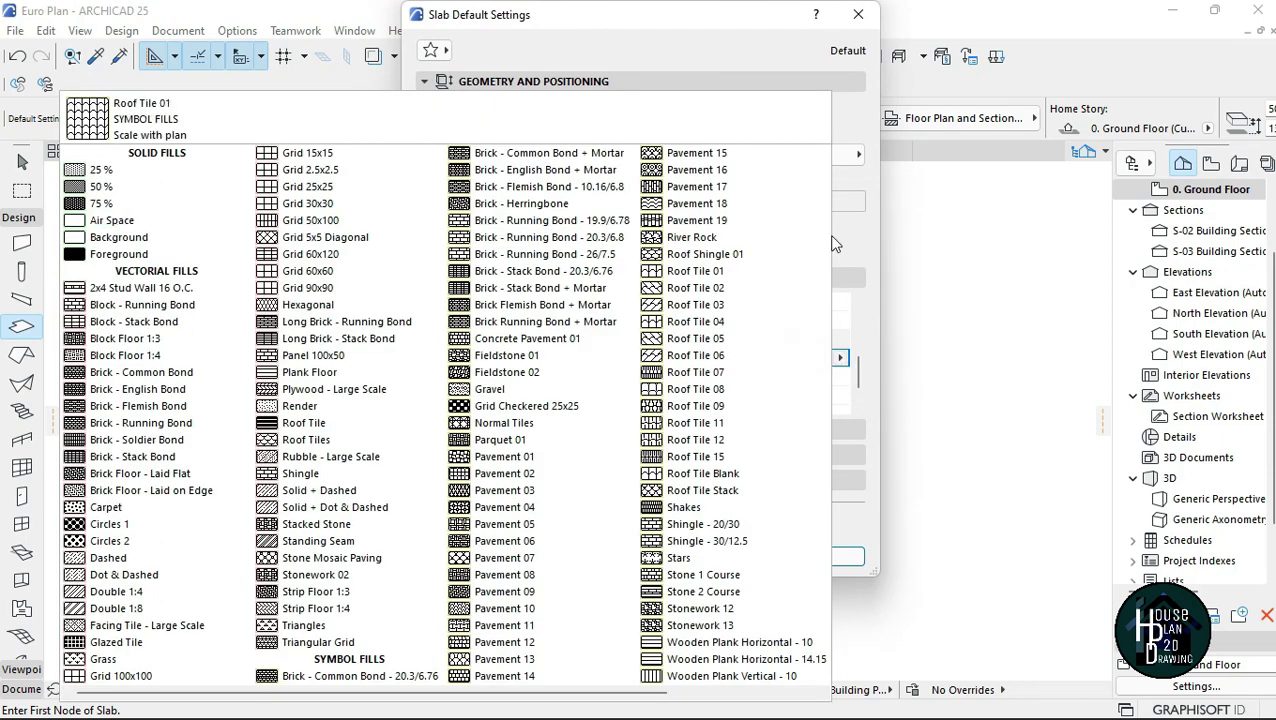
pyautogui.click(1017, 403)
pyautogui.scroll(-2, 822, 345)
pyautogui.click(814, 378)
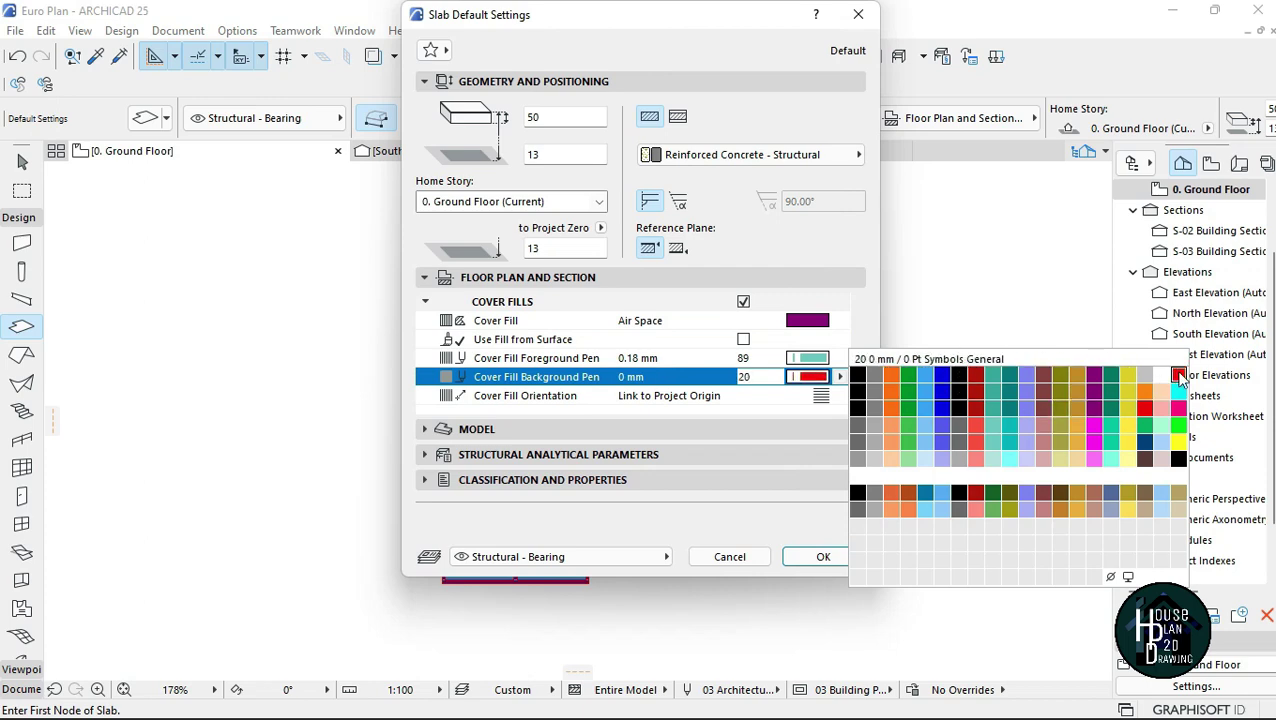
pyautogui.click(1178, 375)
pyautogui.click(823, 557)
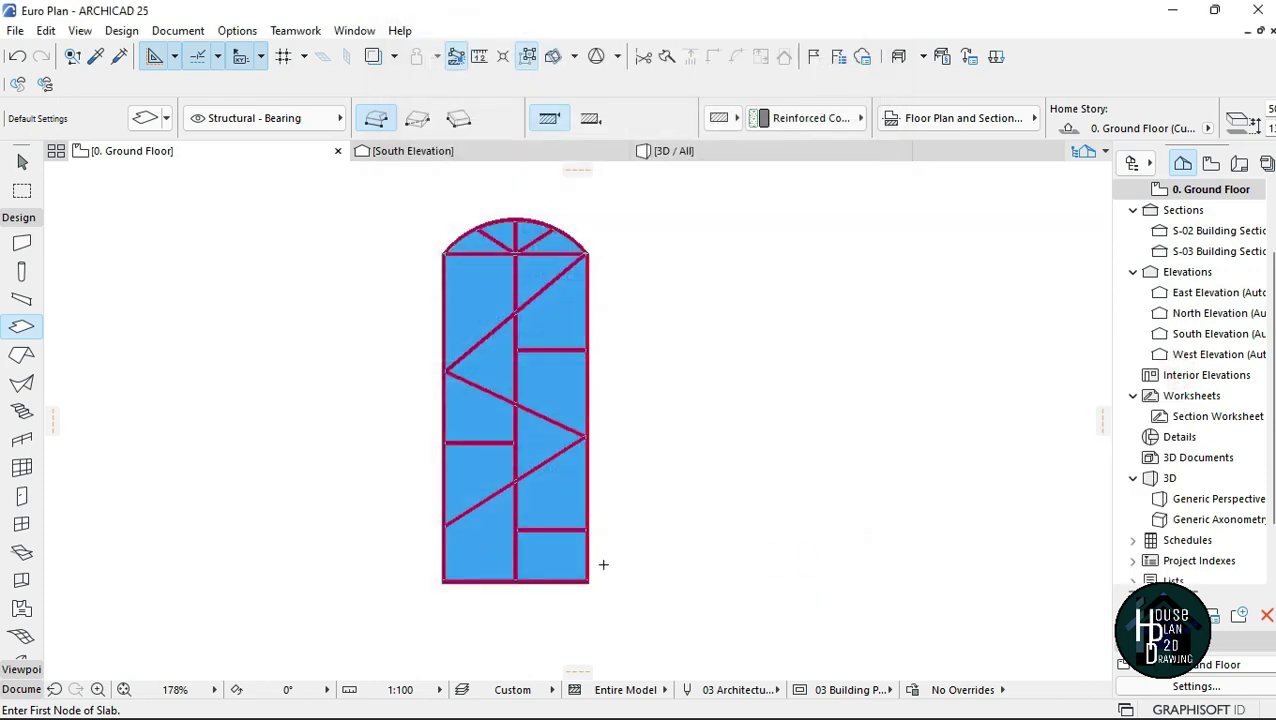
# Step: Create a red slab covering the window's full arched outline by tracing its outer frame with the Magic Wand
pyautogui.scroll(4, 442, 579)
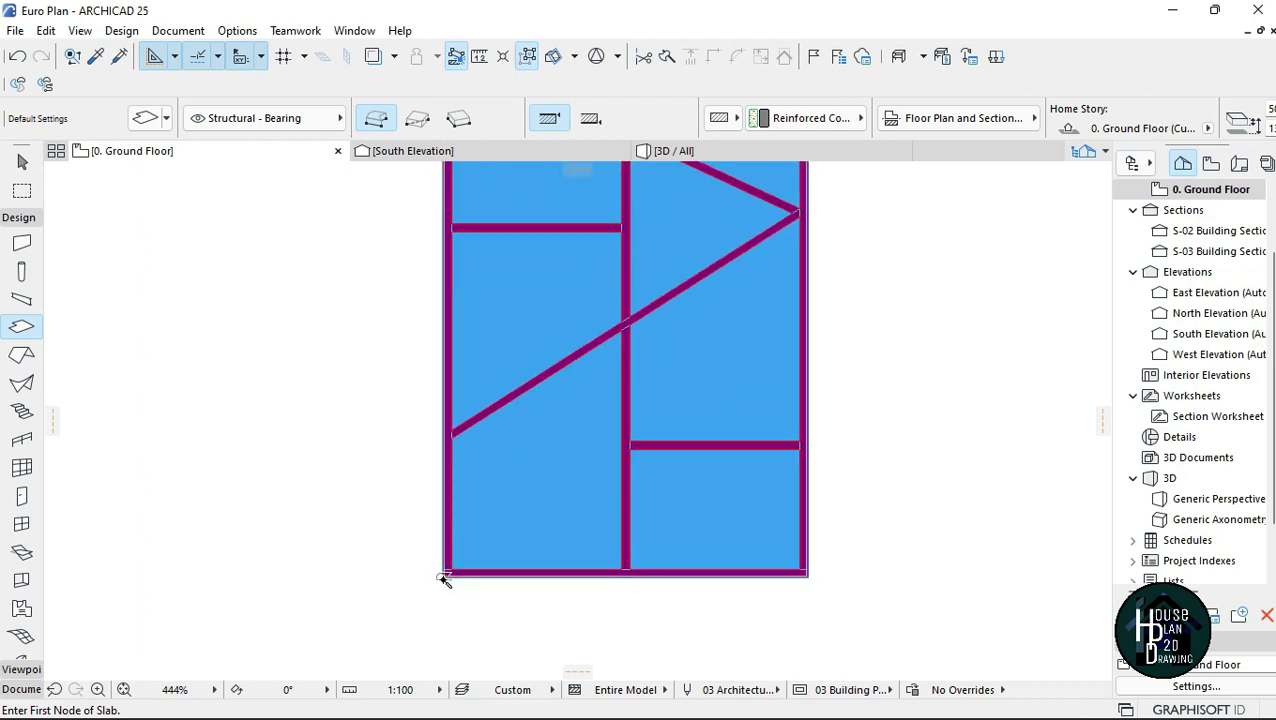
pyautogui.scroll(-4, 442, 579)
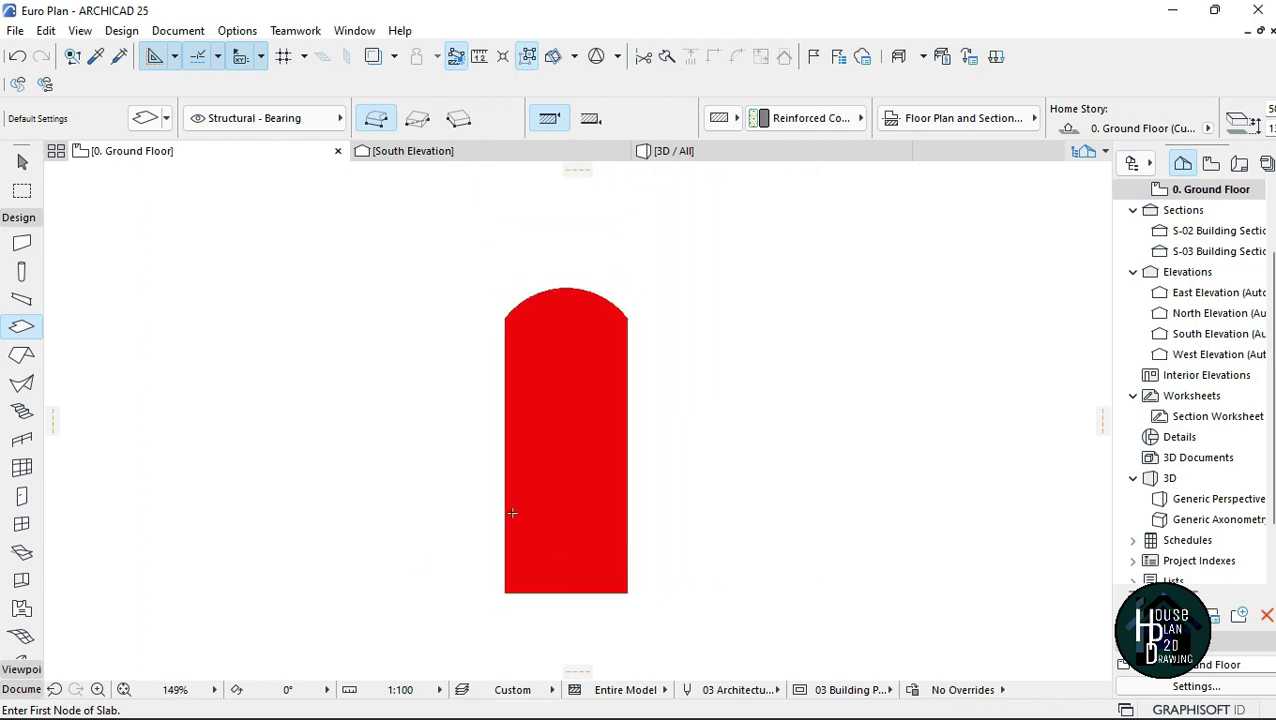
pyautogui.press('Escape')
# Step: Delete the short stray vertical line lying near the middle of the red slab
pyautogui.scroll(-3, 621, 399)
pyautogui.scroll(3, 584, 384)
pyautogui.scroll(-1, 545, 352)
pyautogui.scroll(2, 545, 352)
pyautogui.click(535, 458)
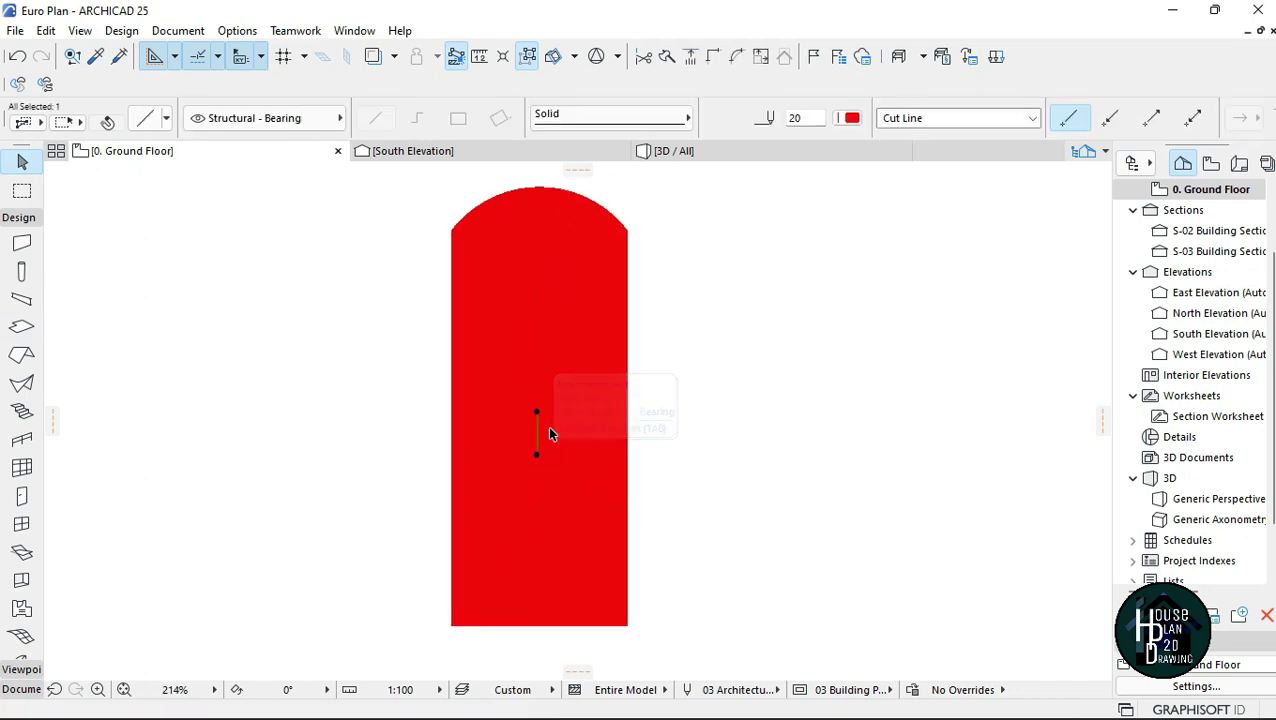
pyautogui.press('Delete')
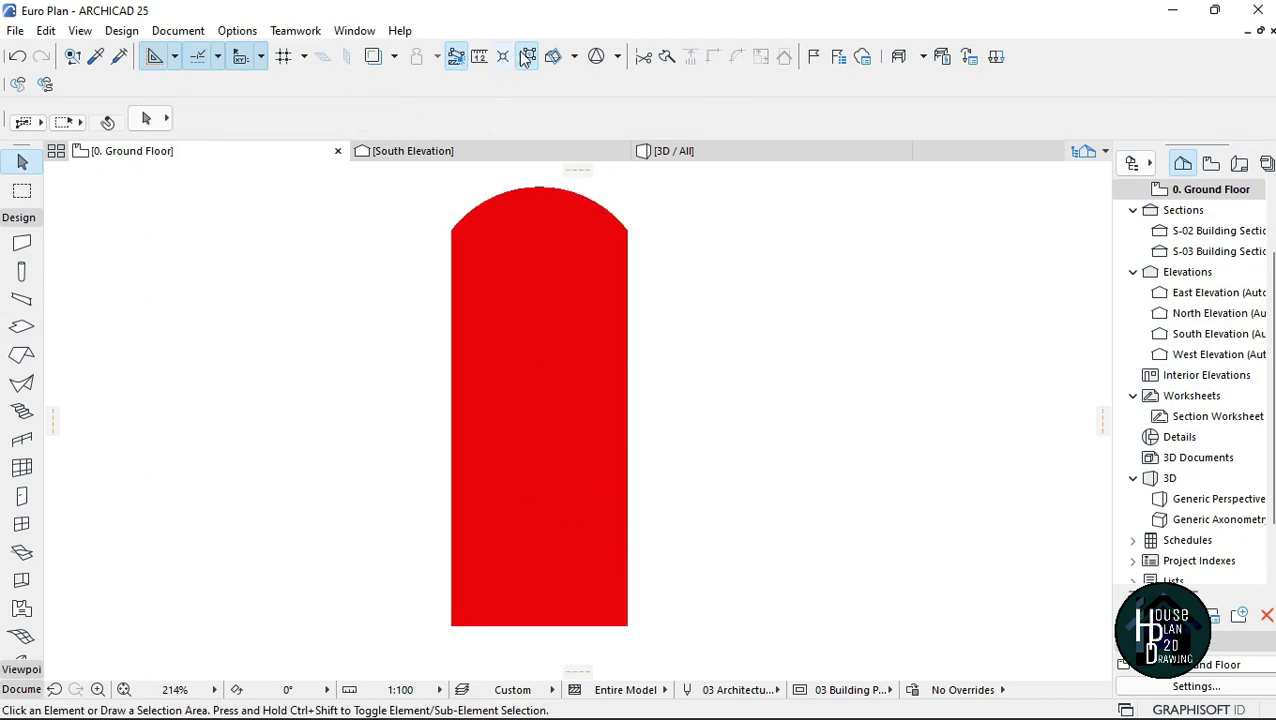
# Step: Move the red arched slab horizontally off the window so it stands clear on its right side
pyautogui.click(597, 373)
pyautogui.scroll(-2, 555, 395)
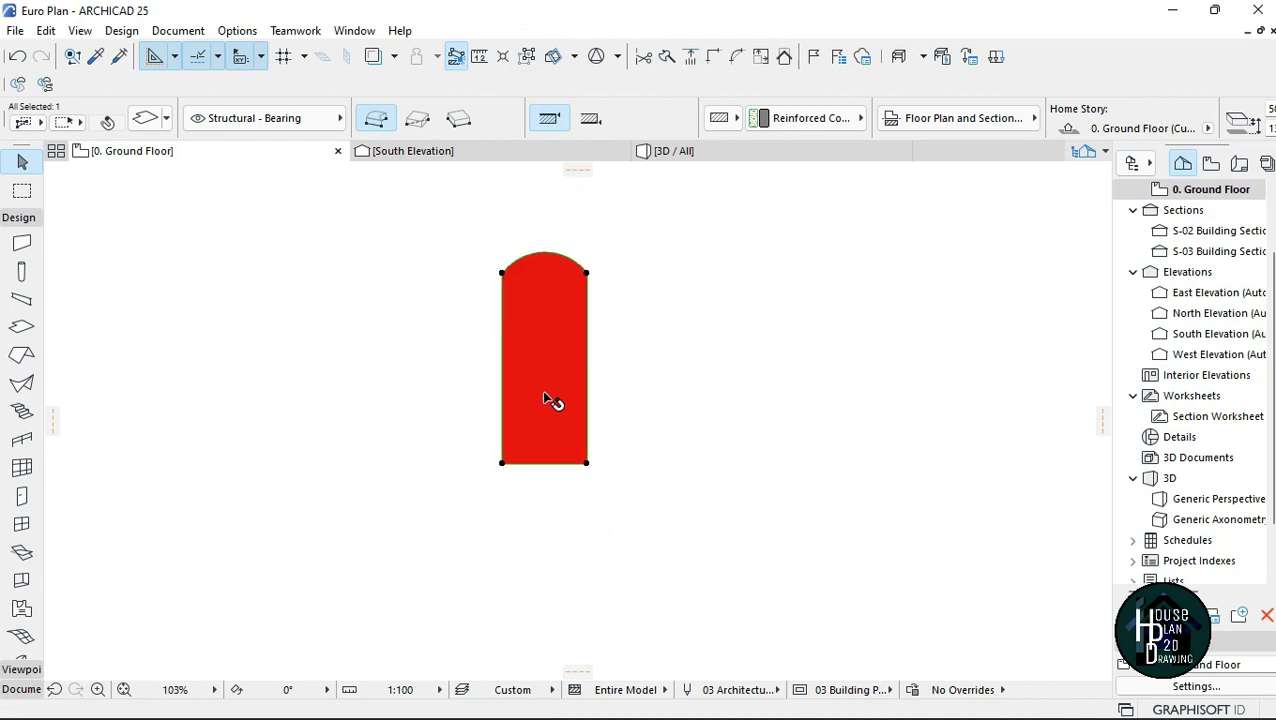
pyautogui.scroll(4, 532, 453)
pyautogui.scroll(1, 451, 500)
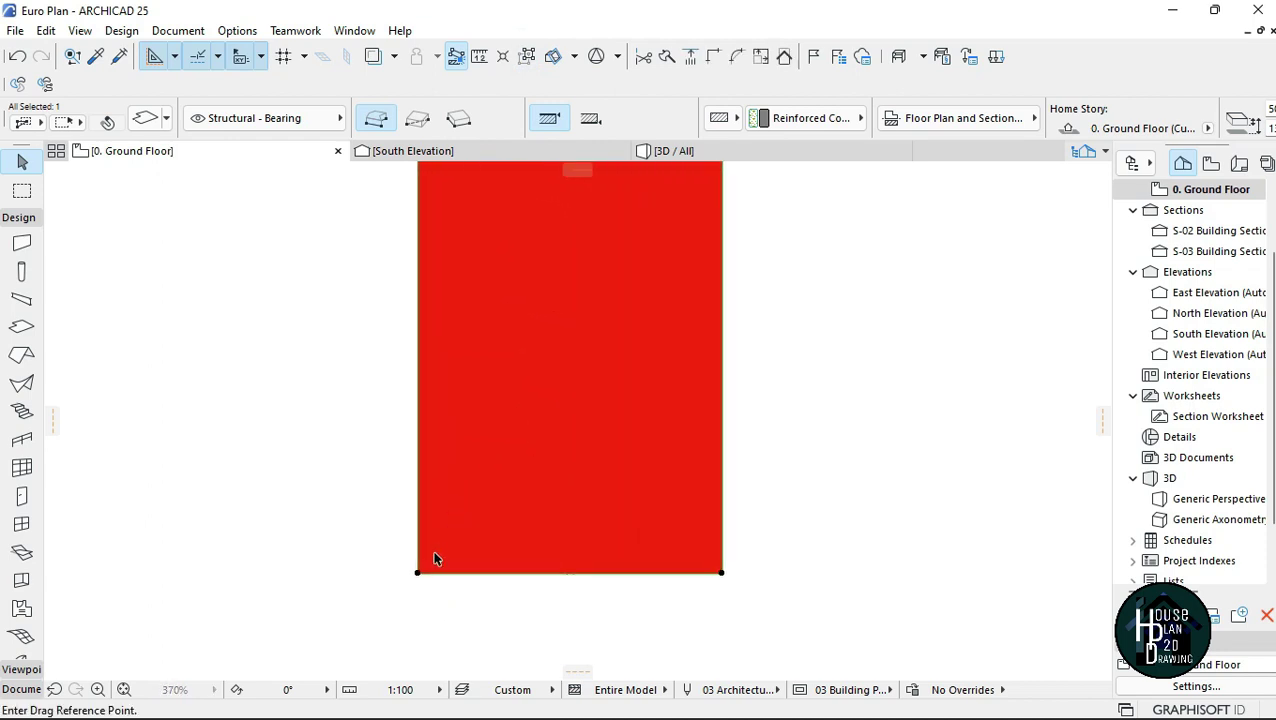
pyautogui.moveTo(417, 572); pyautogui.dragTo(855, 578)
pyautogui.scroll(-5, 515, 500)
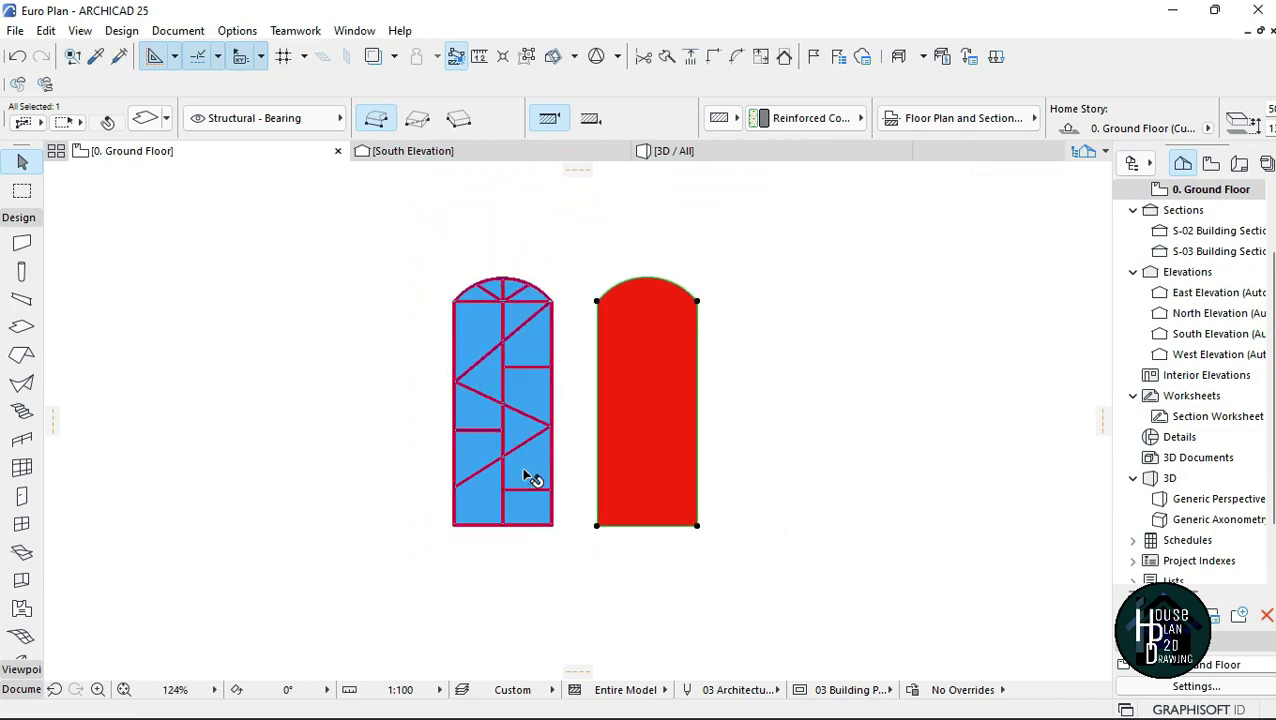
pyautogui.scroll(1, 606, 437)
pyautogui.press('Escape')
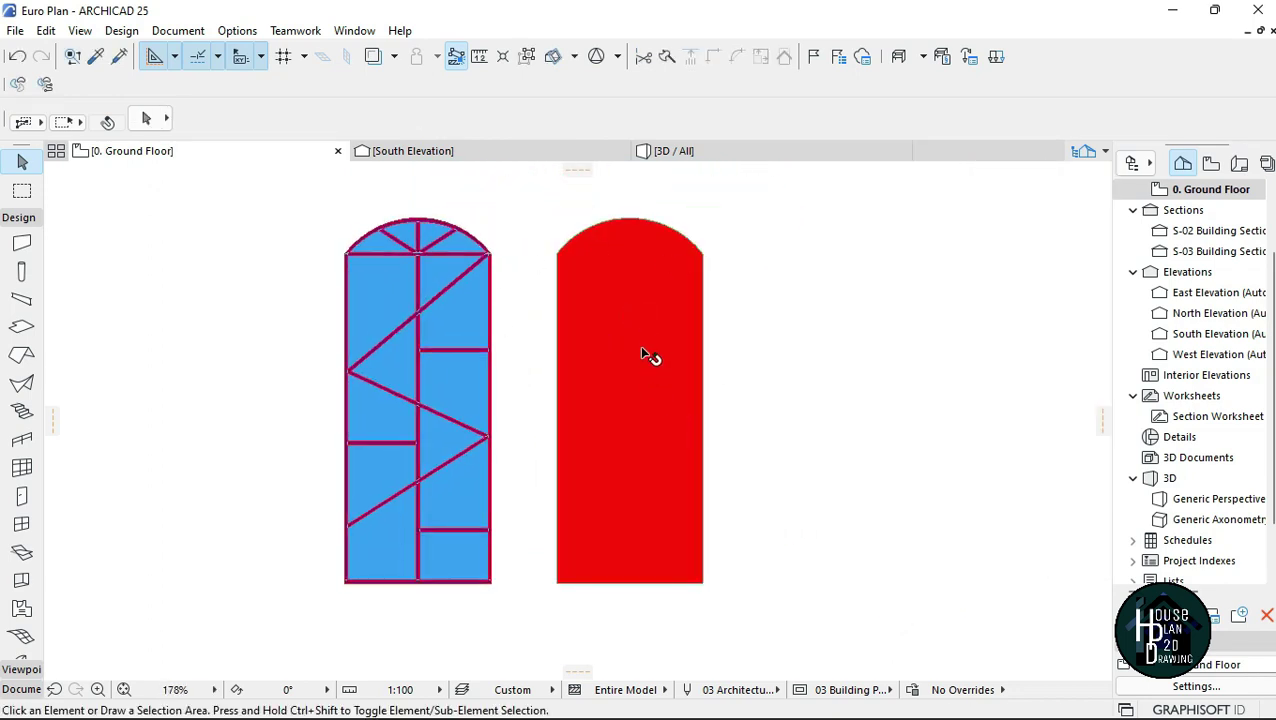
# Step: Set the red slab's ID to wallhole in its classification and properties
pyautogui.click(612, 347)
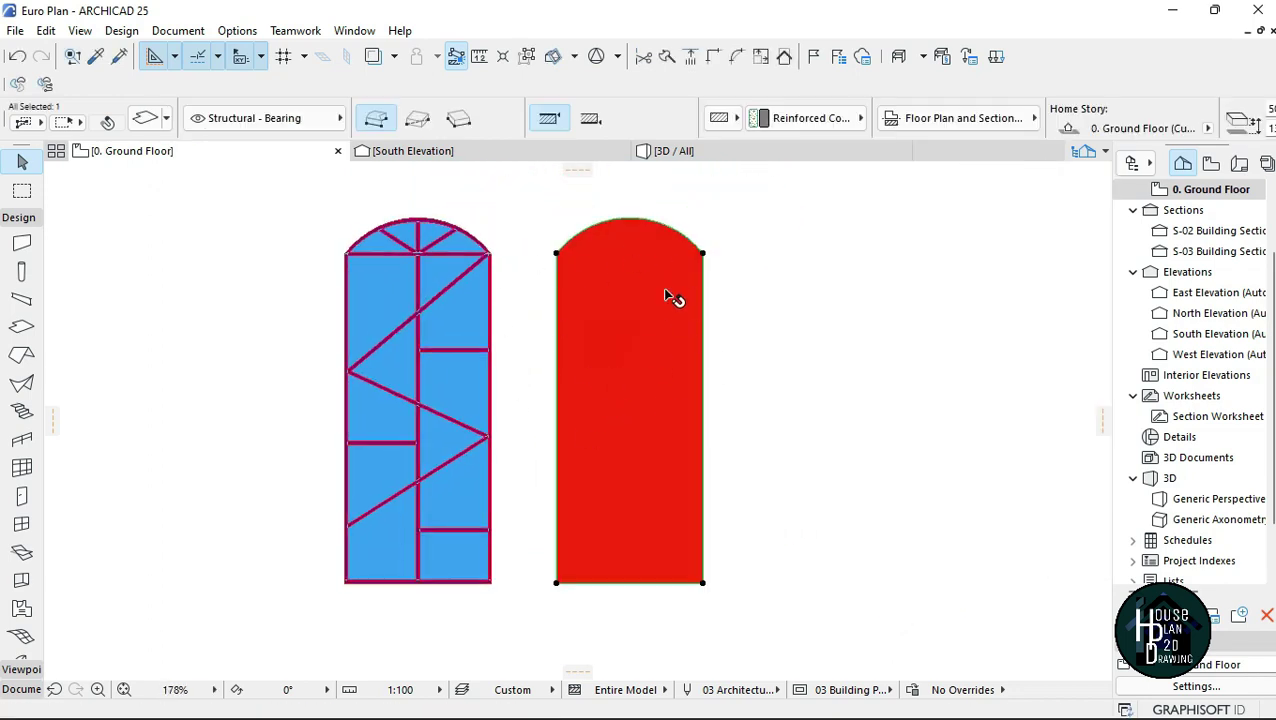
pyautogui.click(146, 119)
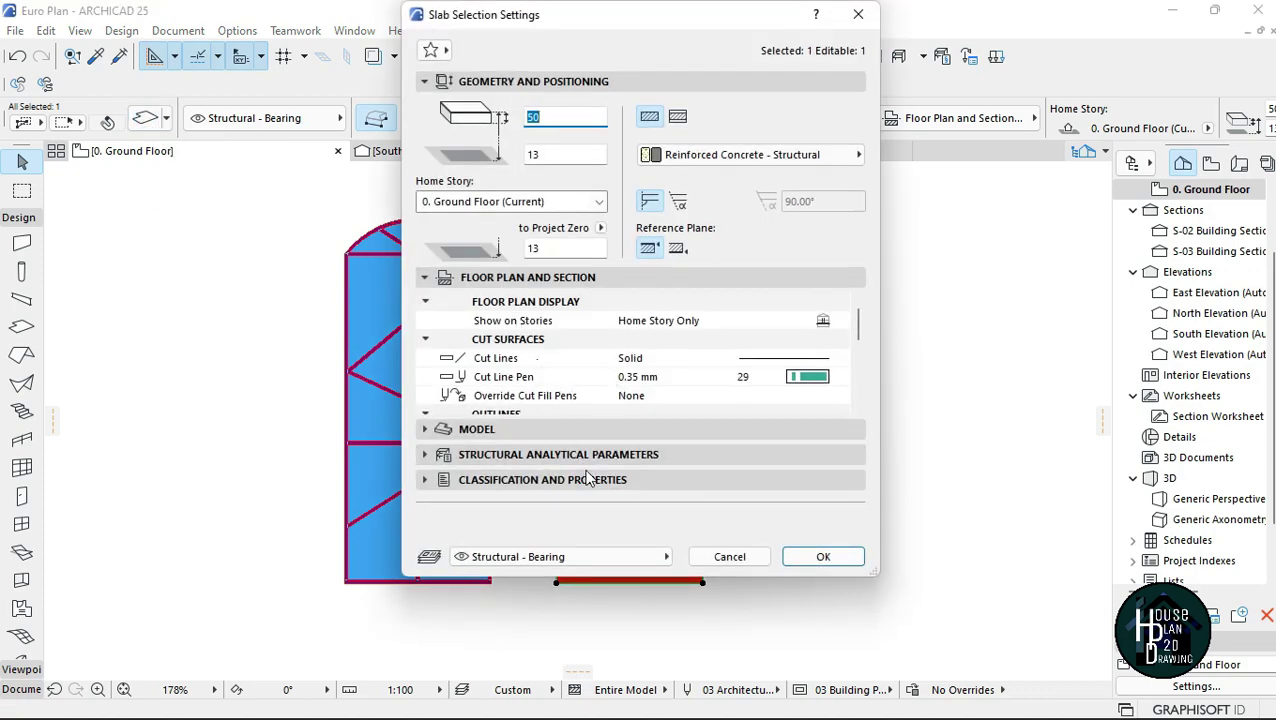
pyautogui.click(588, 479)
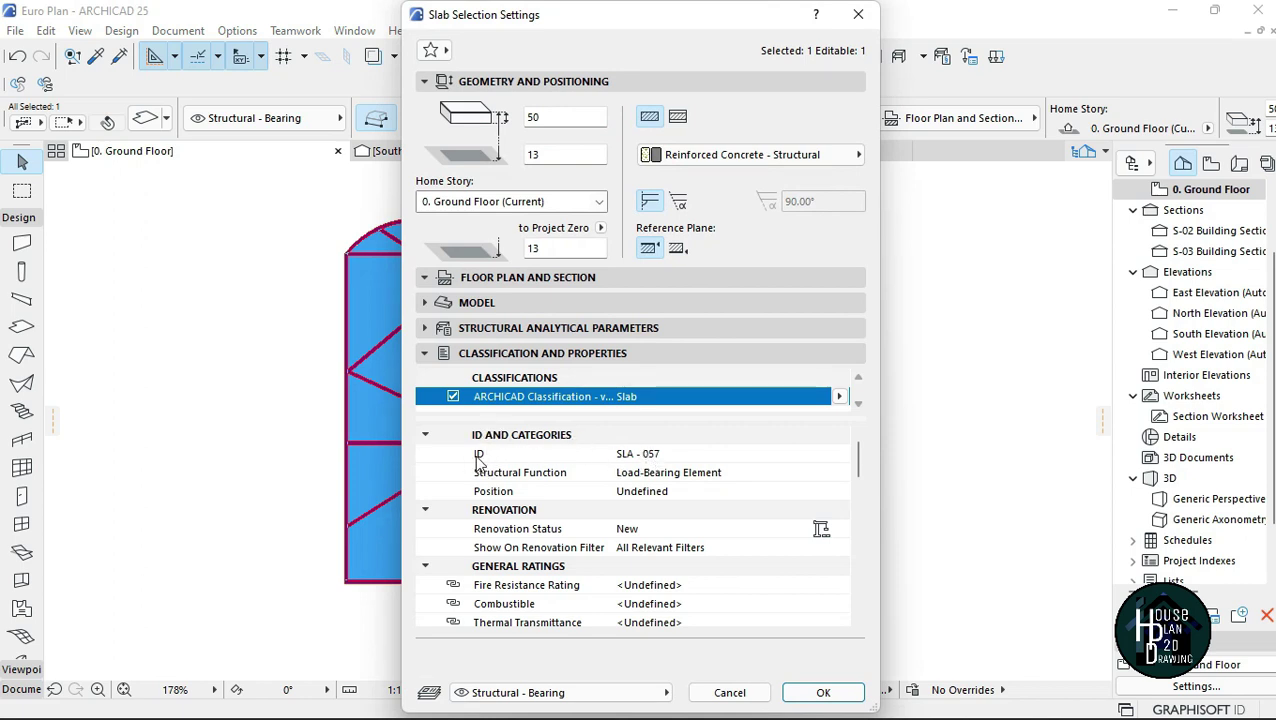
pyautogui.click(655, 455)
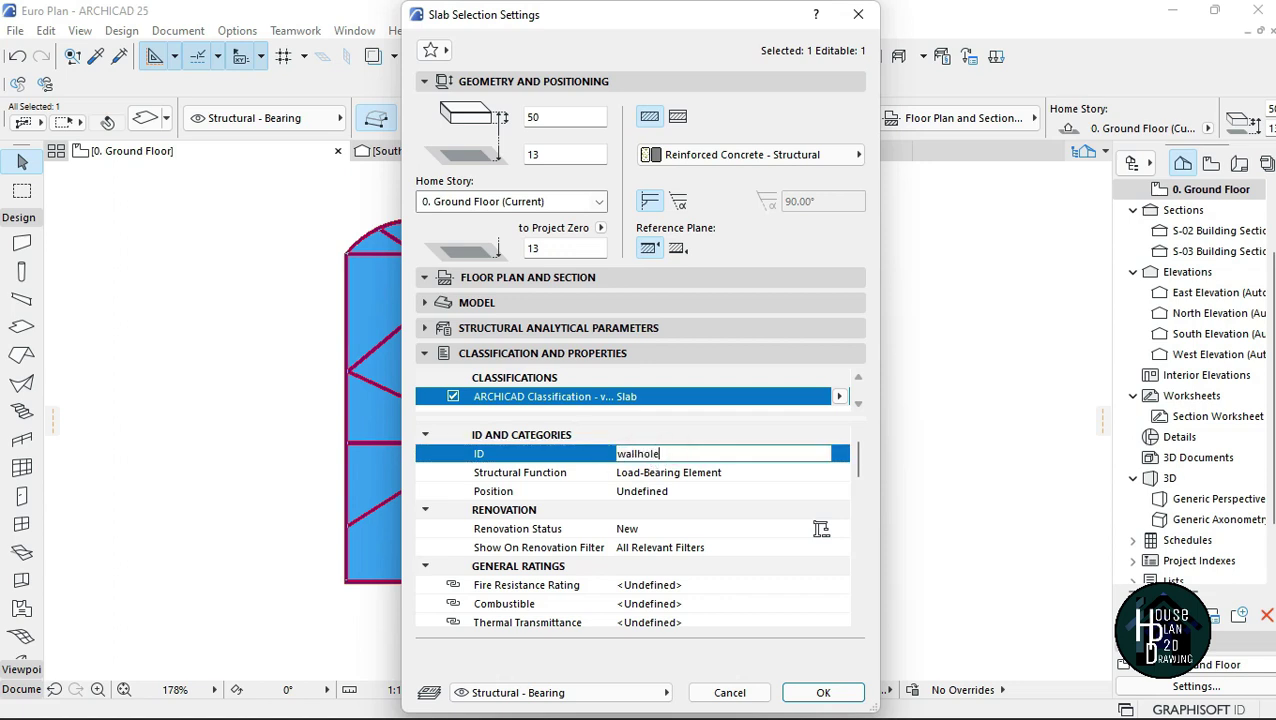
pyautogui.click(824, 693)
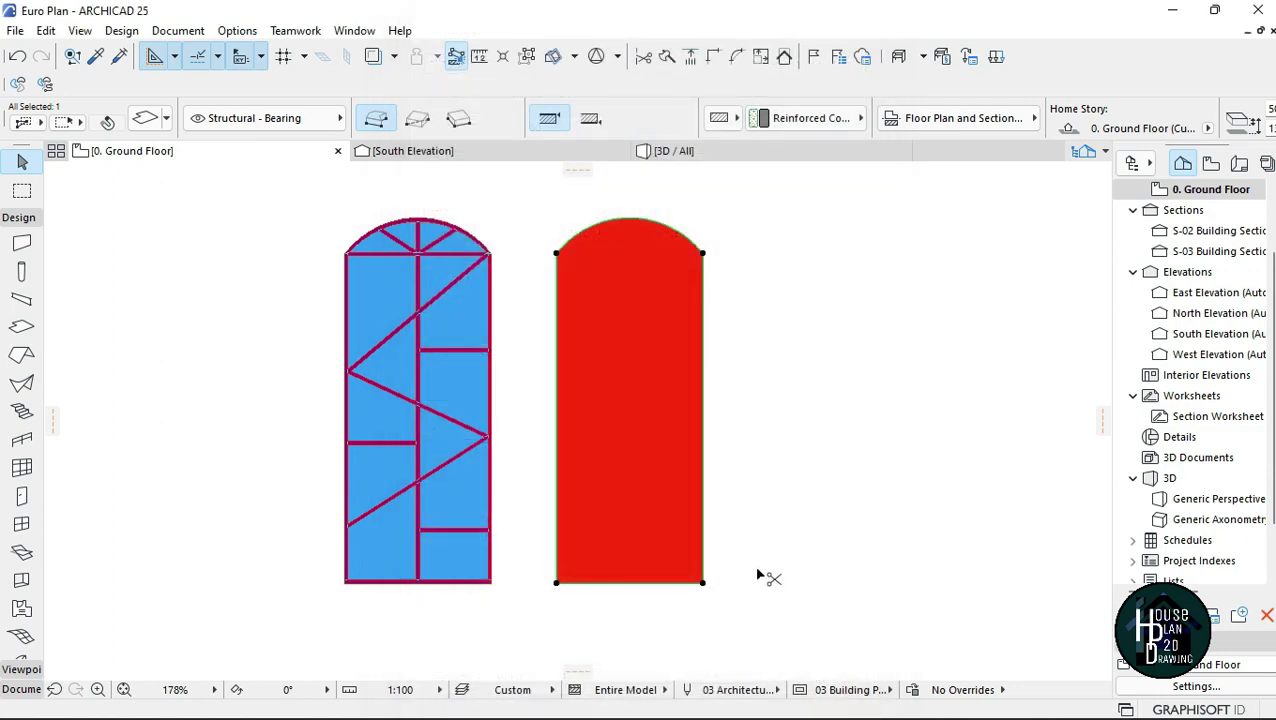
# Step: Move the red wallhole slab back over the window, aligning its lower corner with the frame's lower right corner
pyautogui.hotkey('ctrl', 'd')
pyautogui.scroll(3, 587, 609)
pyautogui.click(830, 562)
pyautogui.scroll(-2, 690, 556)
pyautogui.scroll(4, 450, 546)
pyautogui.scroll(1, 590, 623)
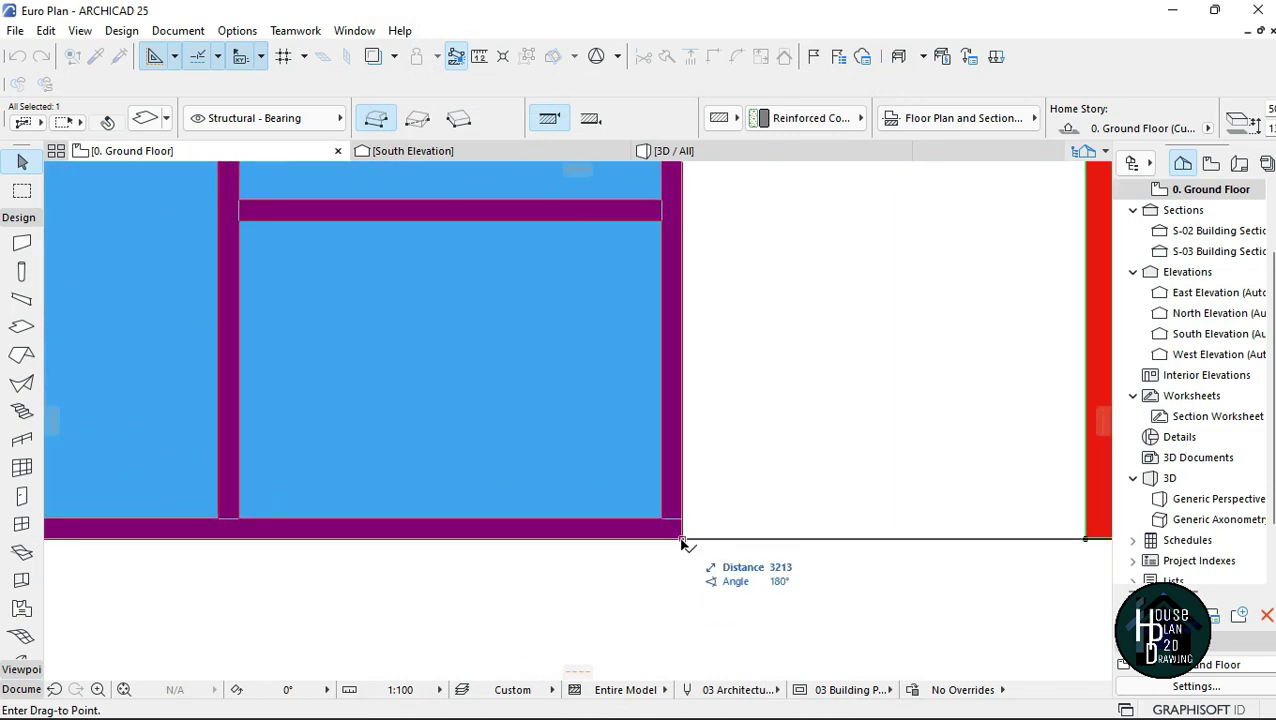
pyautogui.click(681, 541)
# Step: Save all the window's slabs, including the wallhole slab, to the Embedded Library as a window named My Design Window
pyautogui.scroll(-2, 664, 540)
pyautogui.scroll(1, 673, 507)
pyautogui.moveTo(420, 198); pyautogui.dragTo(710, 562)
pyautogui.click(15, 30)
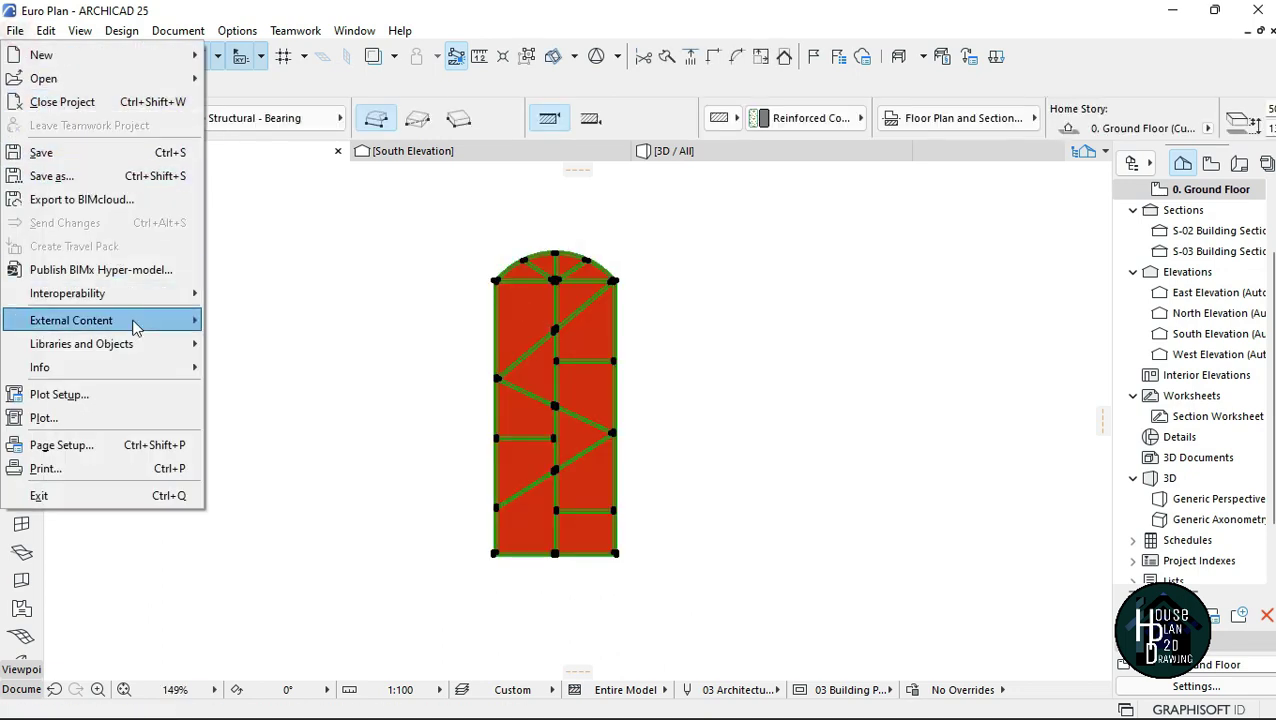
pyautogui.moveTo(150, 344)
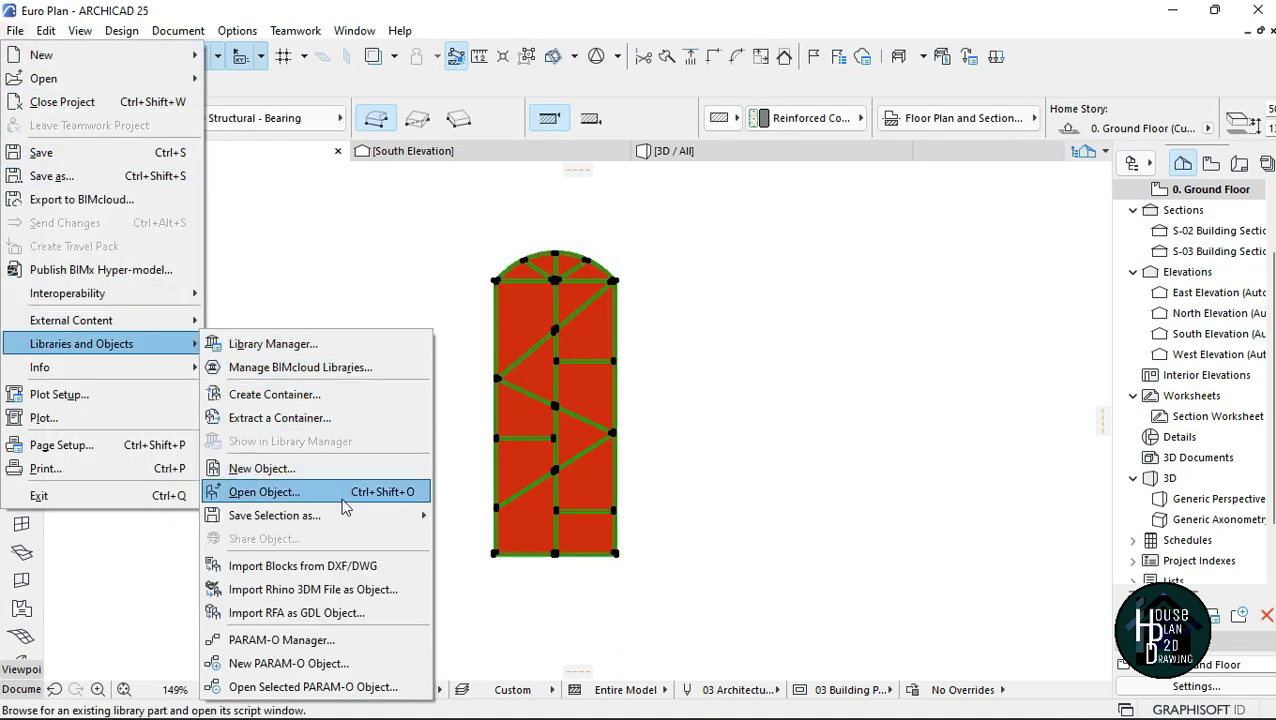
pyautogui.moveTo(348, 515)
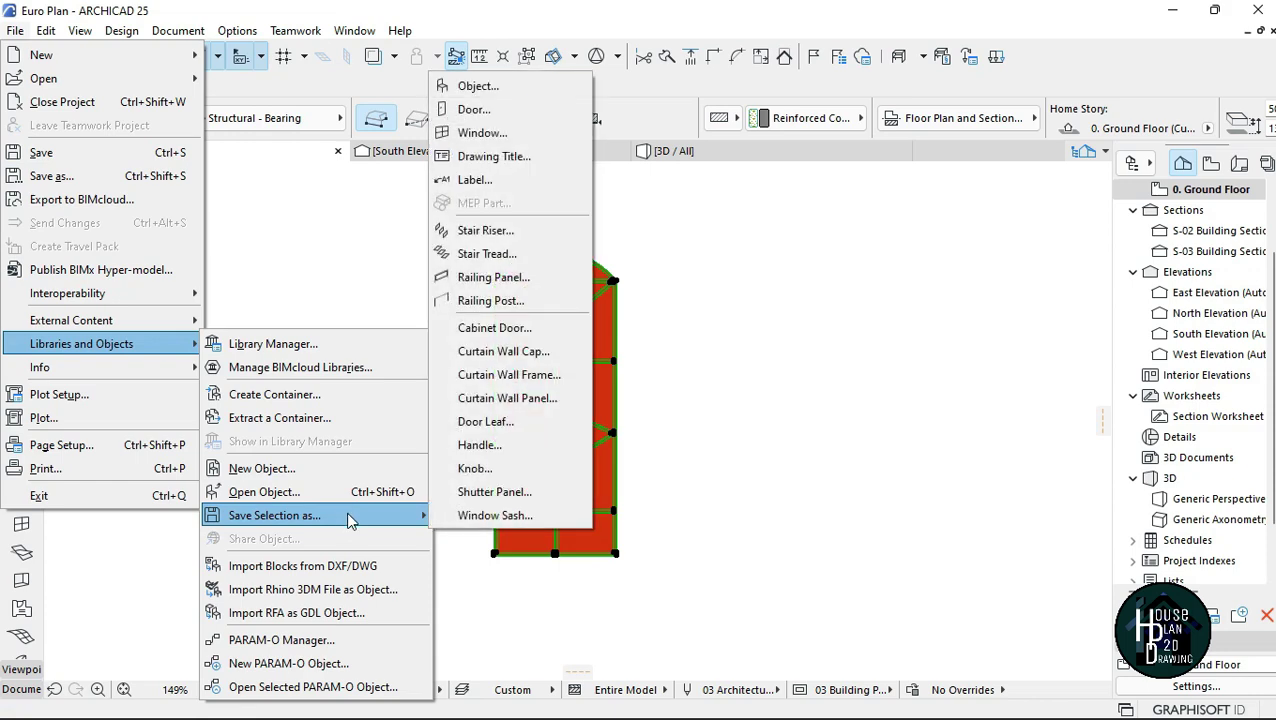
pyautogui.click(503, 138)
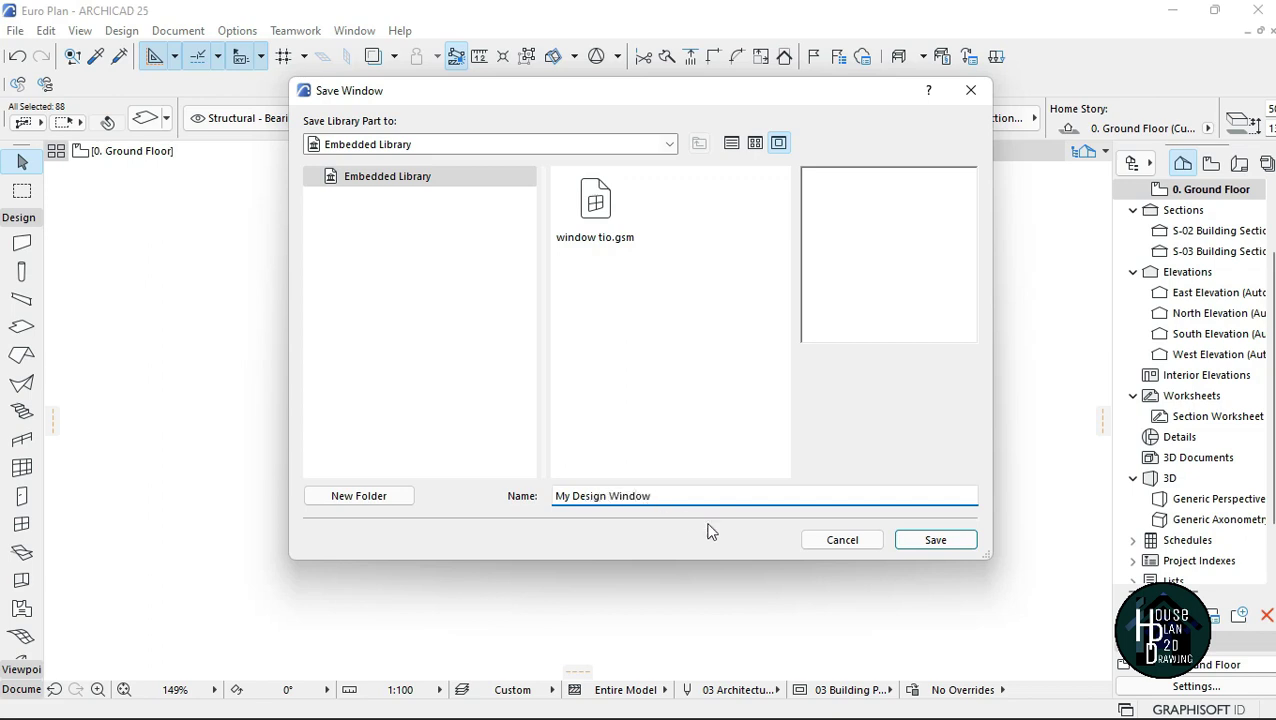
pyautogui.click(940, 540)
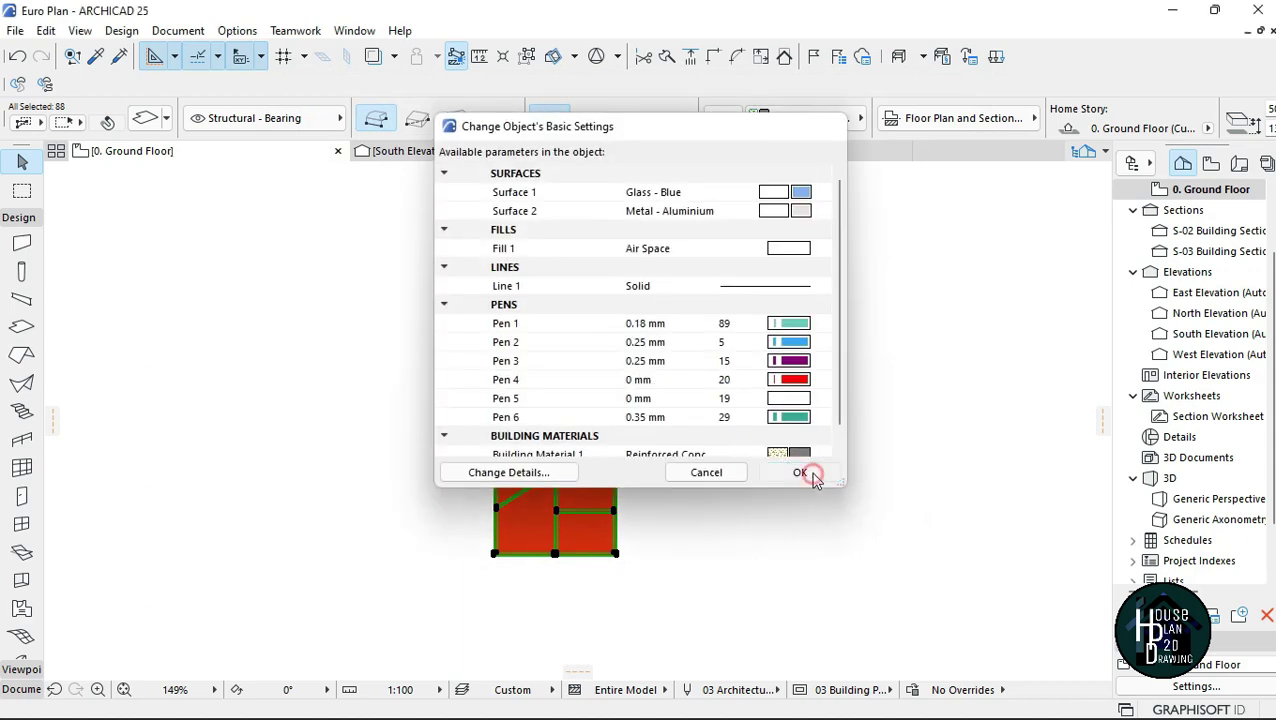
pyautogui.click(806, 474)
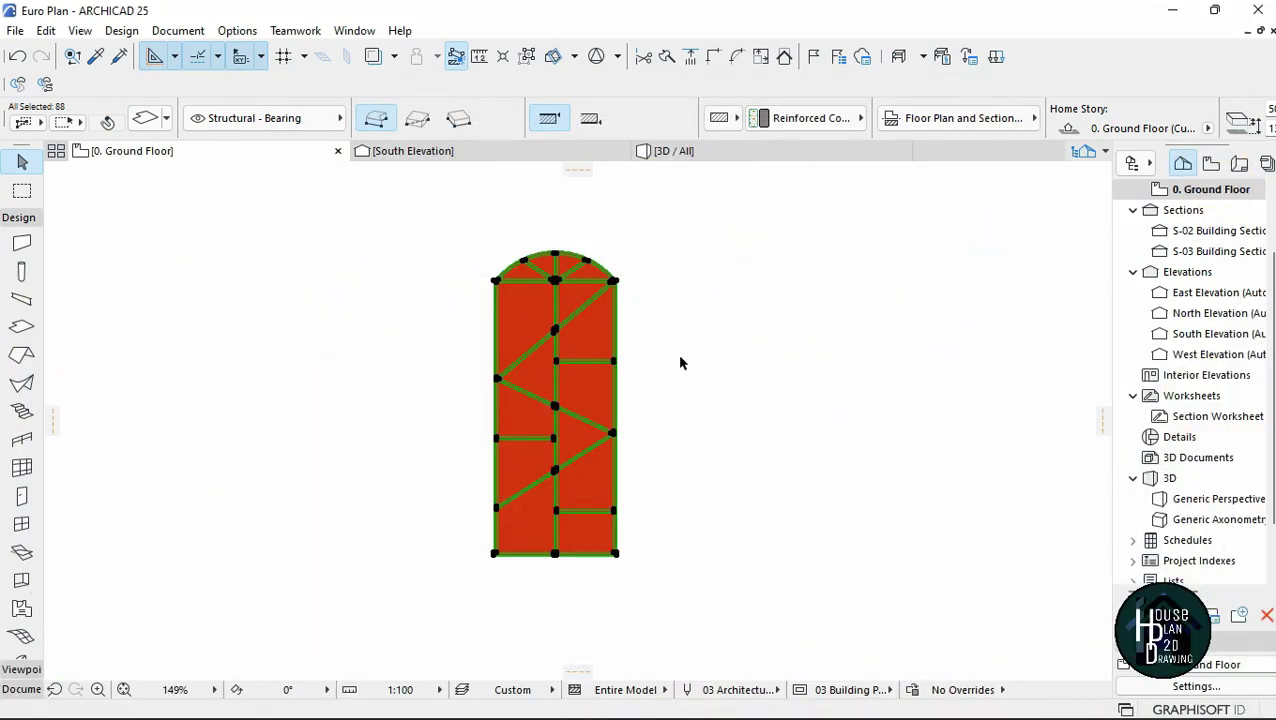
# Step: Place My Design Window in the front wall between the two round columns of the house plan
pyautogui.click(680, 357)
pyautogui.scroll(-3, 715, 337)
pyautogui.scroll(4, 680, 342)
pyautogui.scroll(1, 673, 350)
pyautogui.scroll(-10, 843, 358)
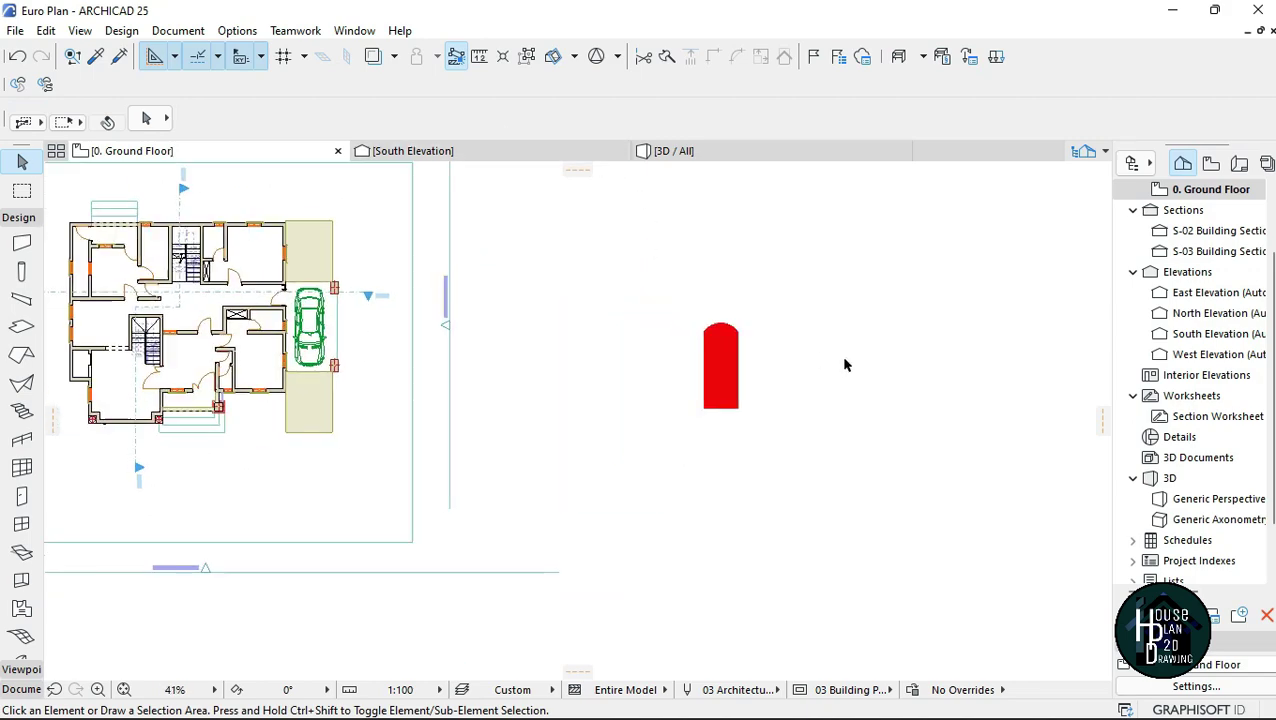
pyautogui.scroll(8, 391, 412)
pyautogui.scroll(10, 391, 412)
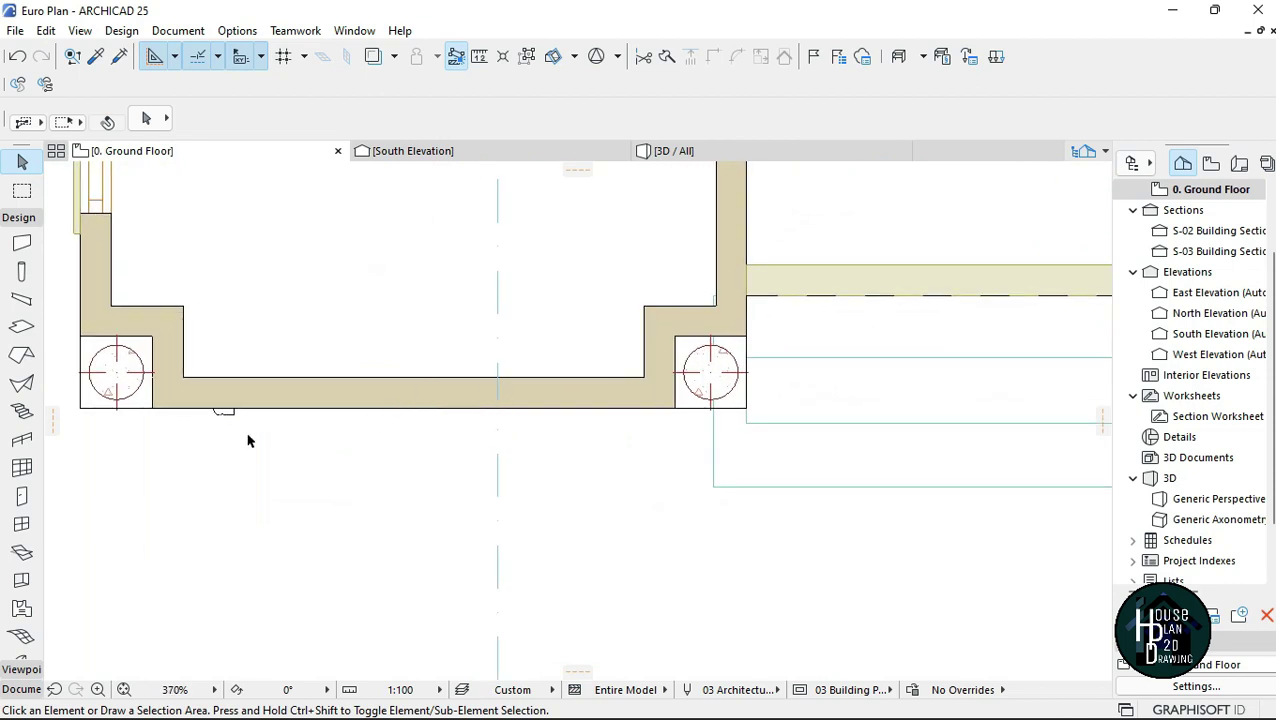
pyautogui.click(22, 523)
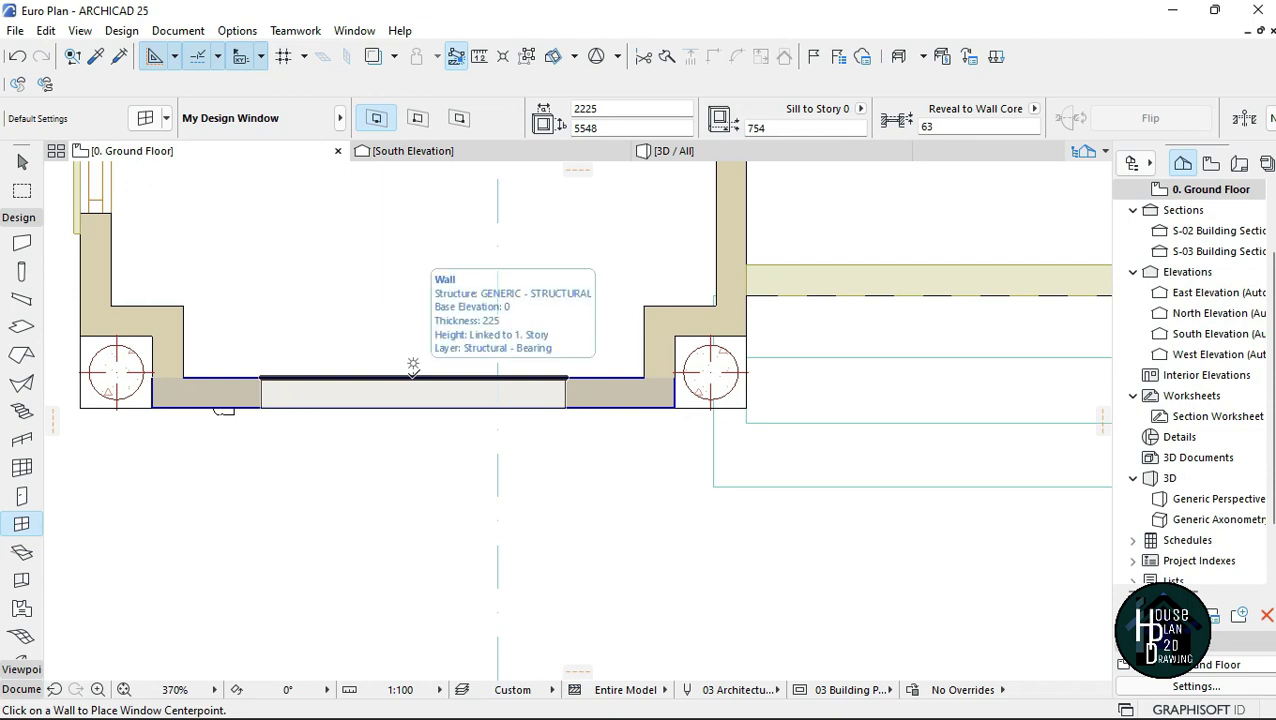
pyautogui.click(413, 372)
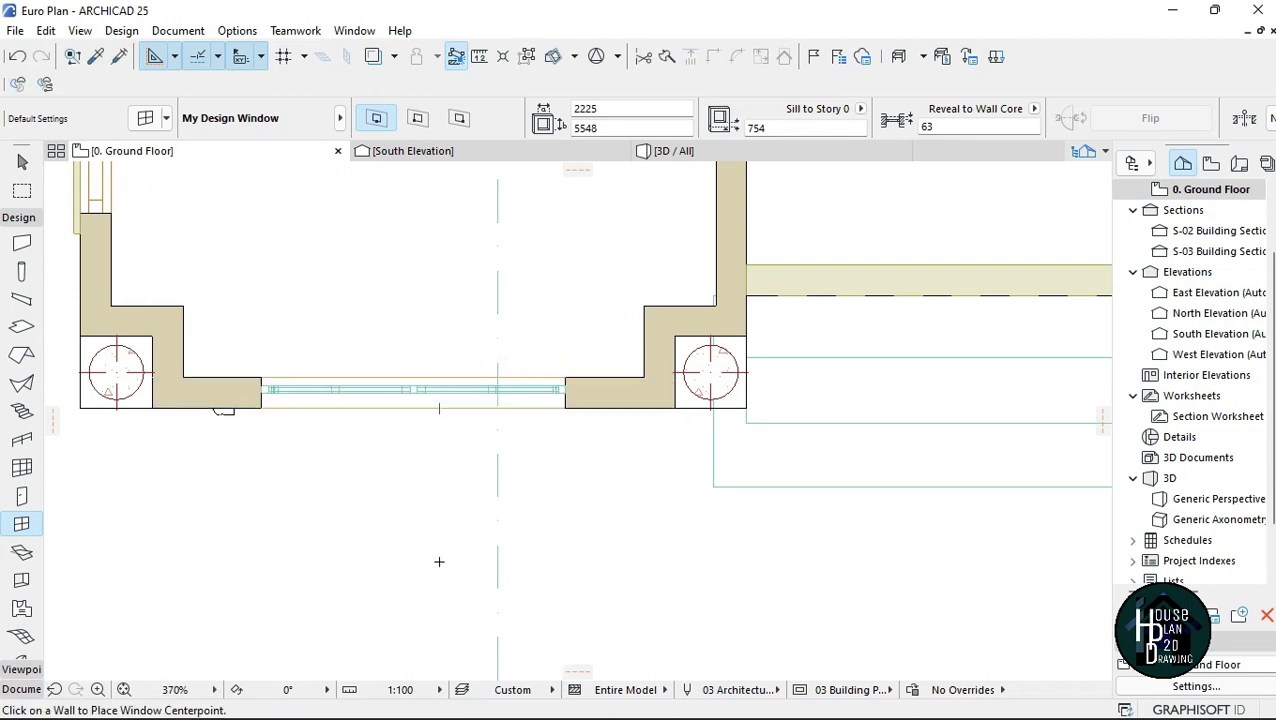
# Step: Open the 3D view of the whole house and walk around to the front wall to examine the placed window
pyautogui.press('Escape')
pyautogui.scroll(-3, 458, 370)
pyautogui.scroll(1, 450, 367)
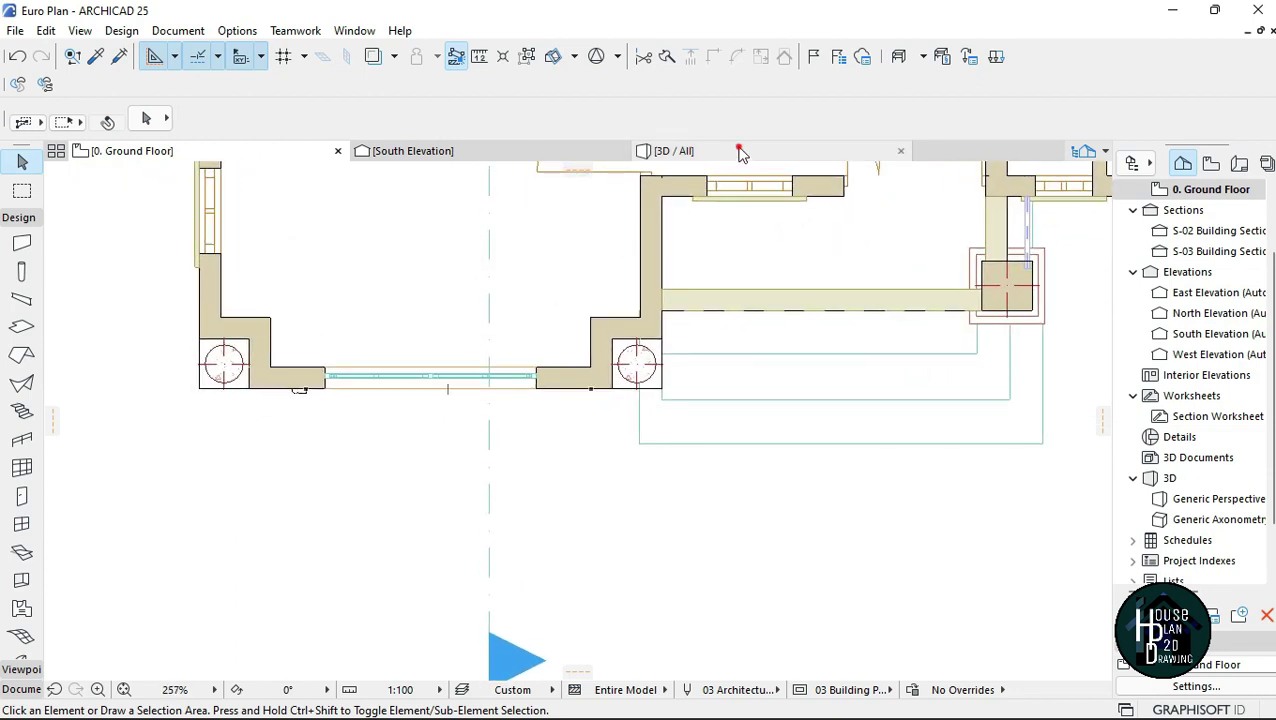
pyautogui.click(740, 152)
pyautogui.click(530, 477)
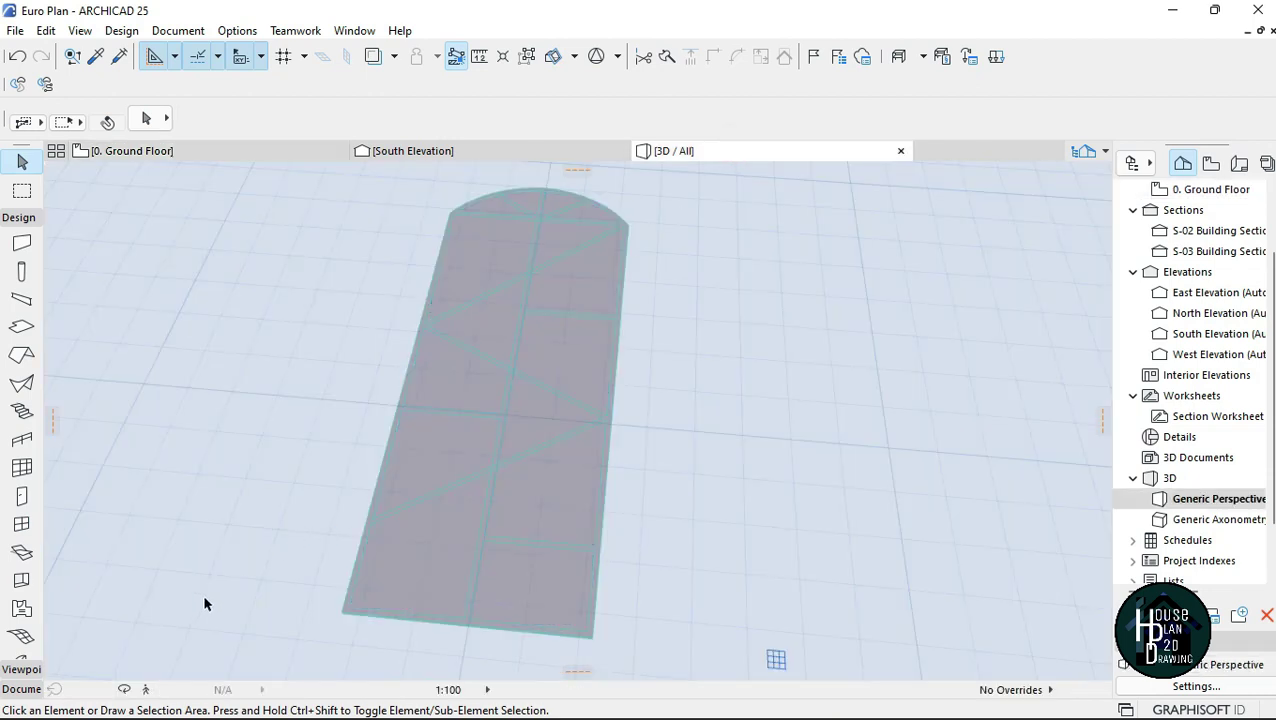
pyautogui.click(145, 690)
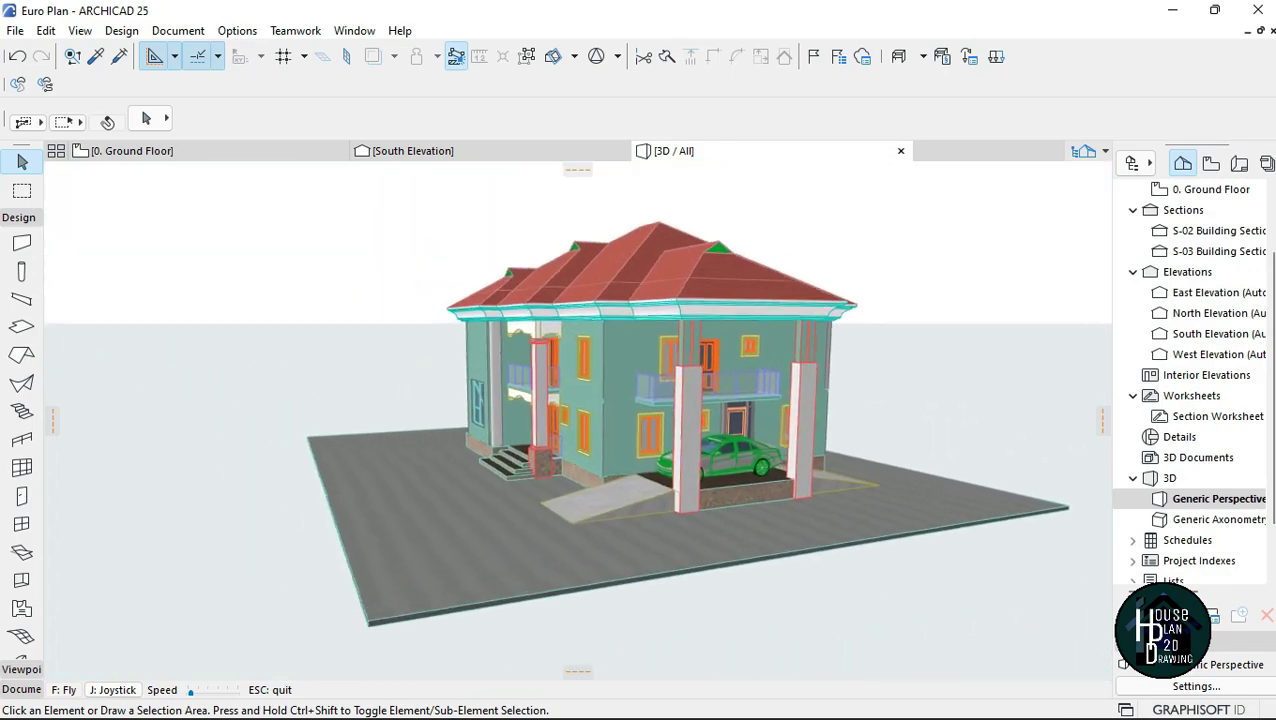
pyautogui.press('Up')
pyautogui.press('Up')
pyautogui.press('Left')
pyautogui.press('Down')
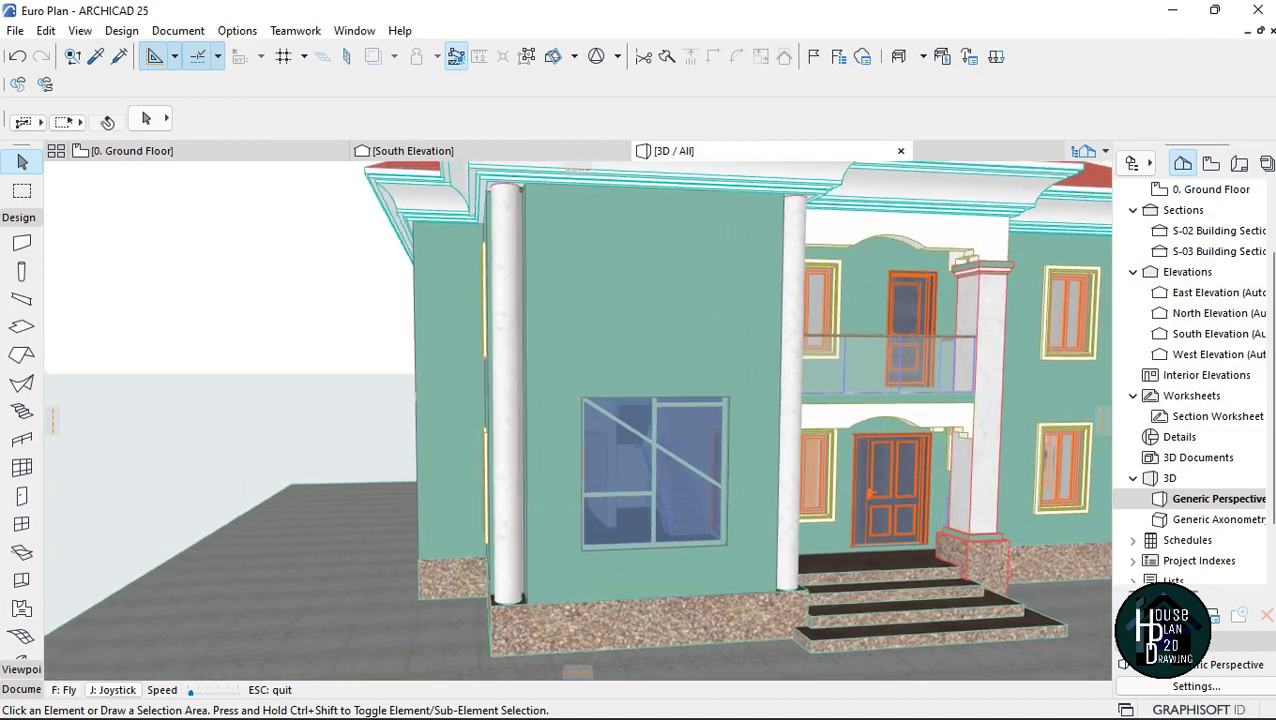
pyautogui.press('Left')
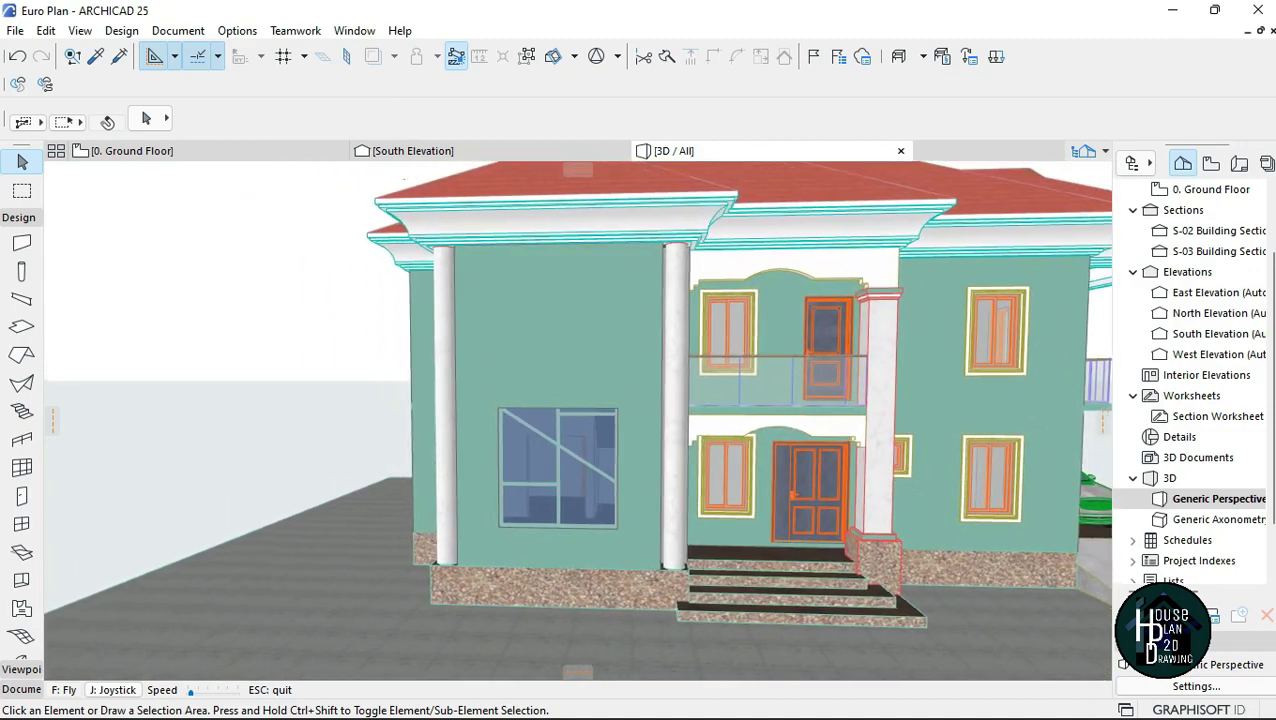
pyautogui.press('Up')
pyautogui.press('Escape')
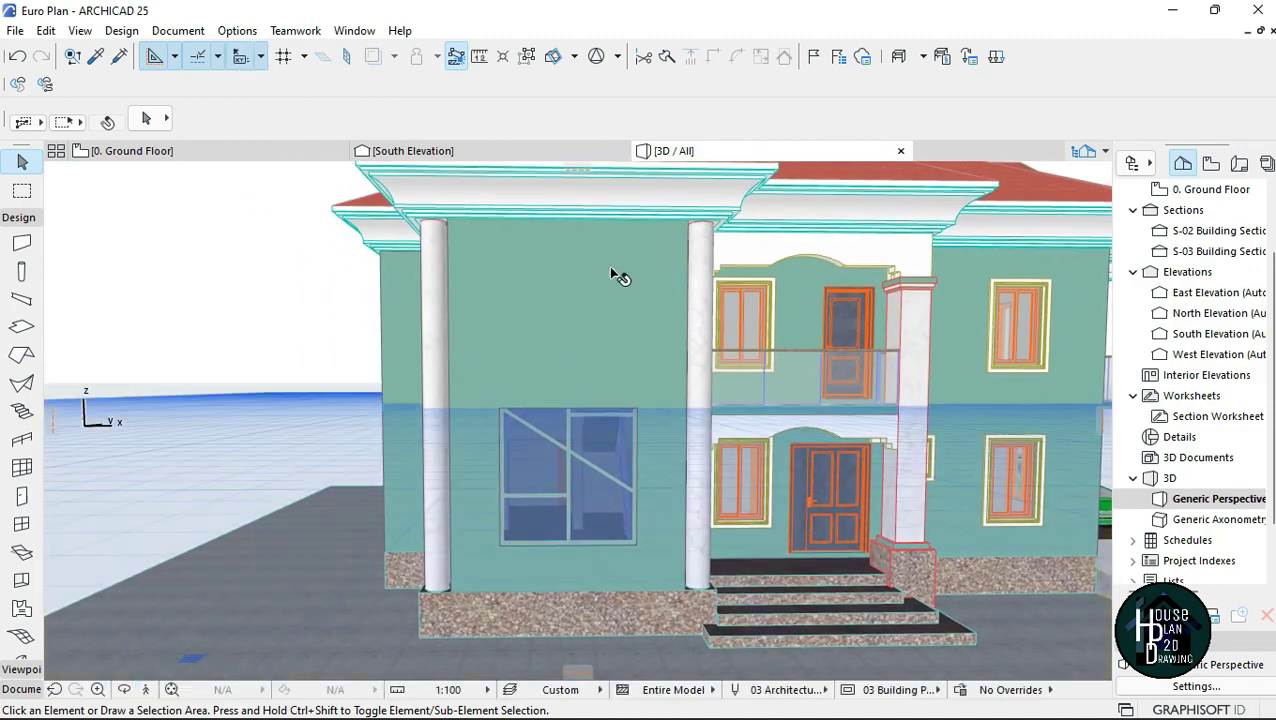
# Step: Delete the upper-story front wall between the two round columns, above the window
pyautogui.click(603, 272)
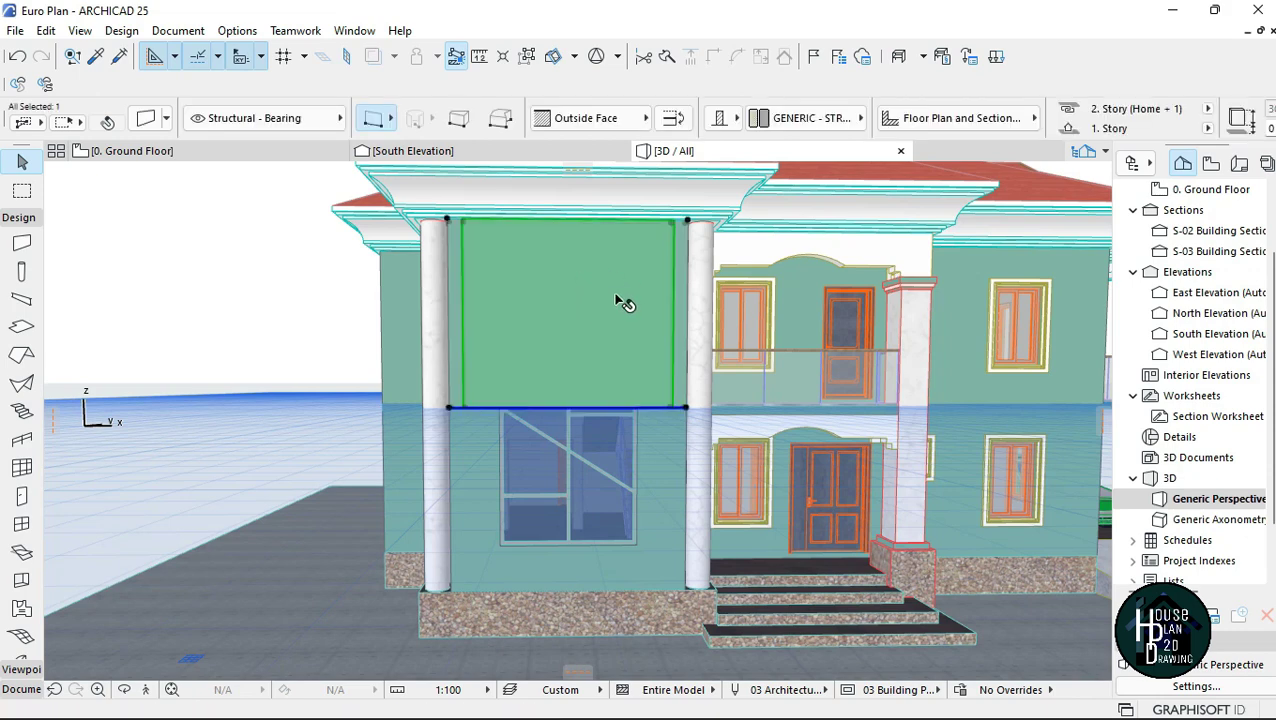
pyautogui.rightClick(605, 271)
pyautogui.click(655, 317)
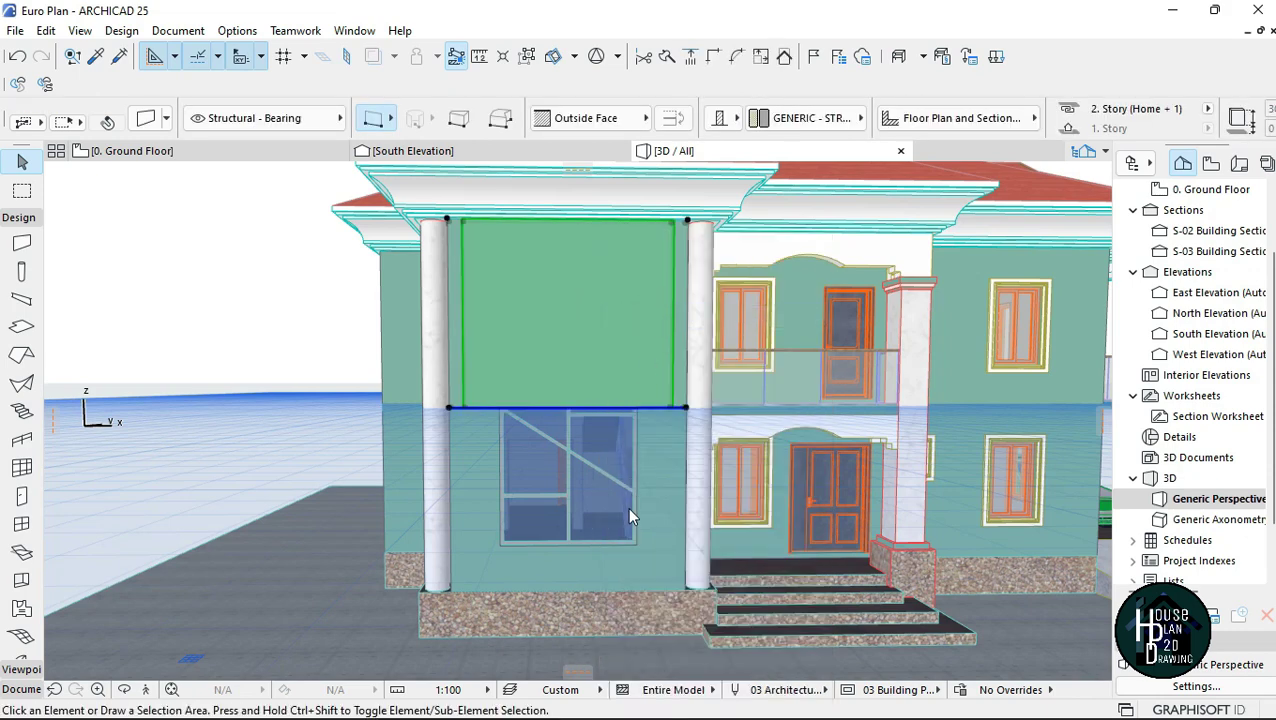
# Step: Move My Design Window down the front wall so its lower edge sits just above the stone base
pyautogui.click(578, 498)
pyautogui.hotkey('ctrl', 'd')
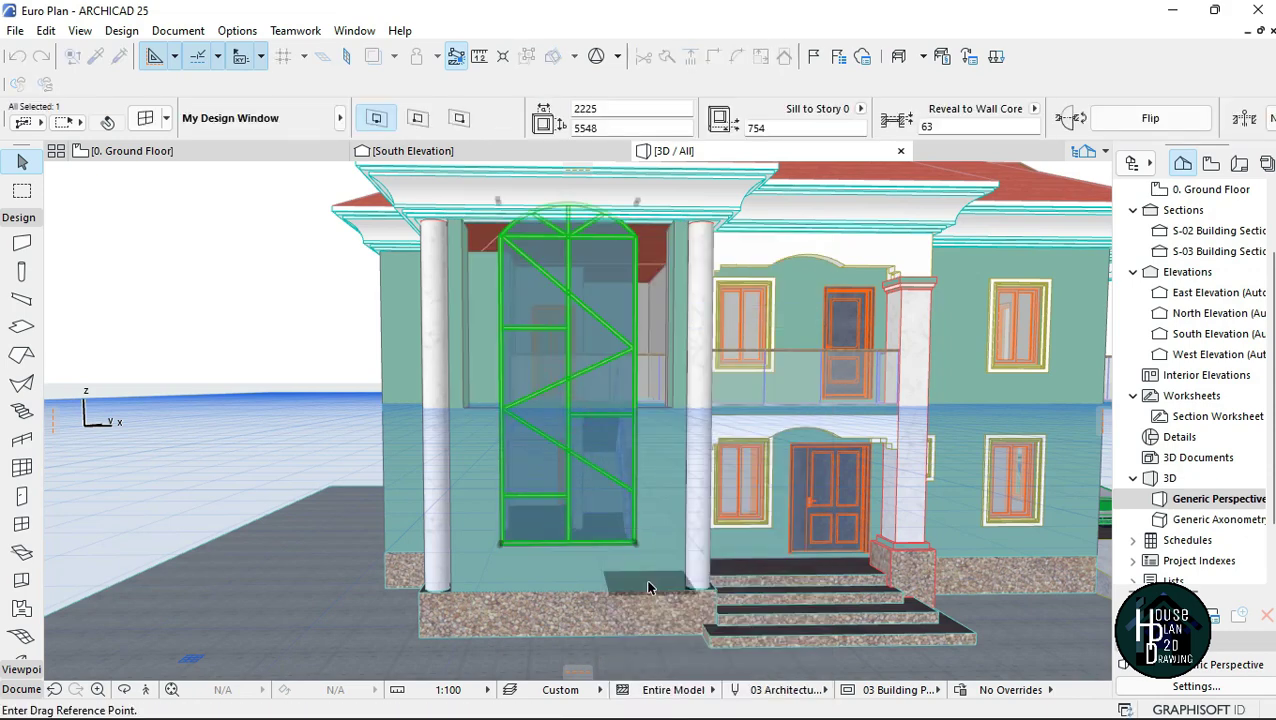
pyautogui.click(635, 544)
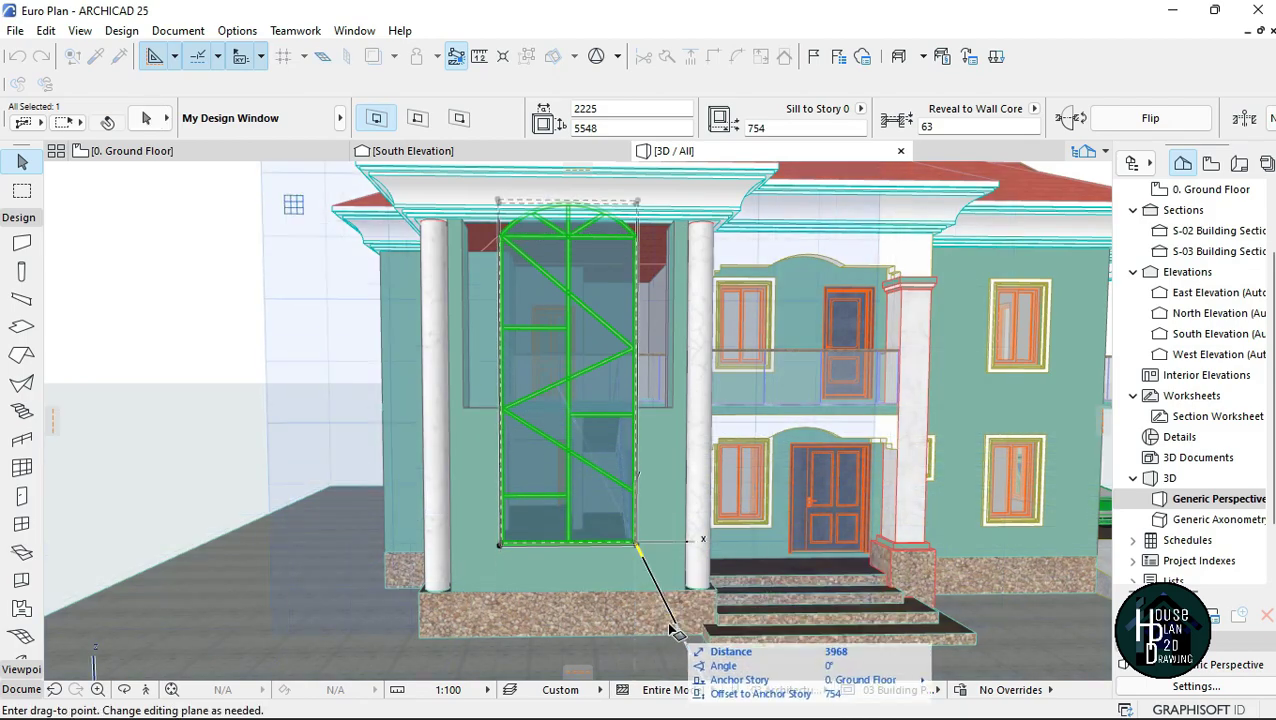
pyautogui.scroll(5, 636, 568)
pyautogui.click(632, 562)
pyautogui.press('Escape')
# Step: Stretch the height of the ground-floor front wall up to the underside of the roof, enclosing the whole arched window
pyautogui.click(145, 690)
pyautogui.press('Down')
pyautogui.press('Escape')
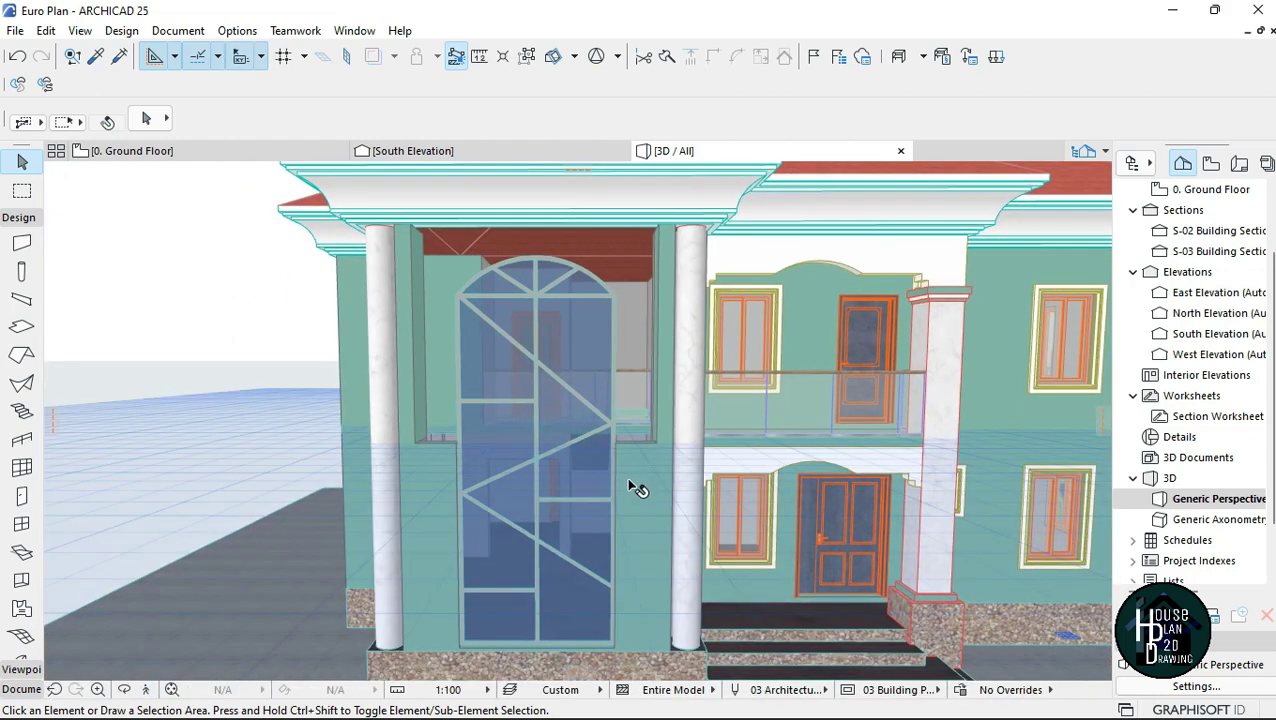
pyautogui.click(646, 478)
pyautogui.click(672, 441)
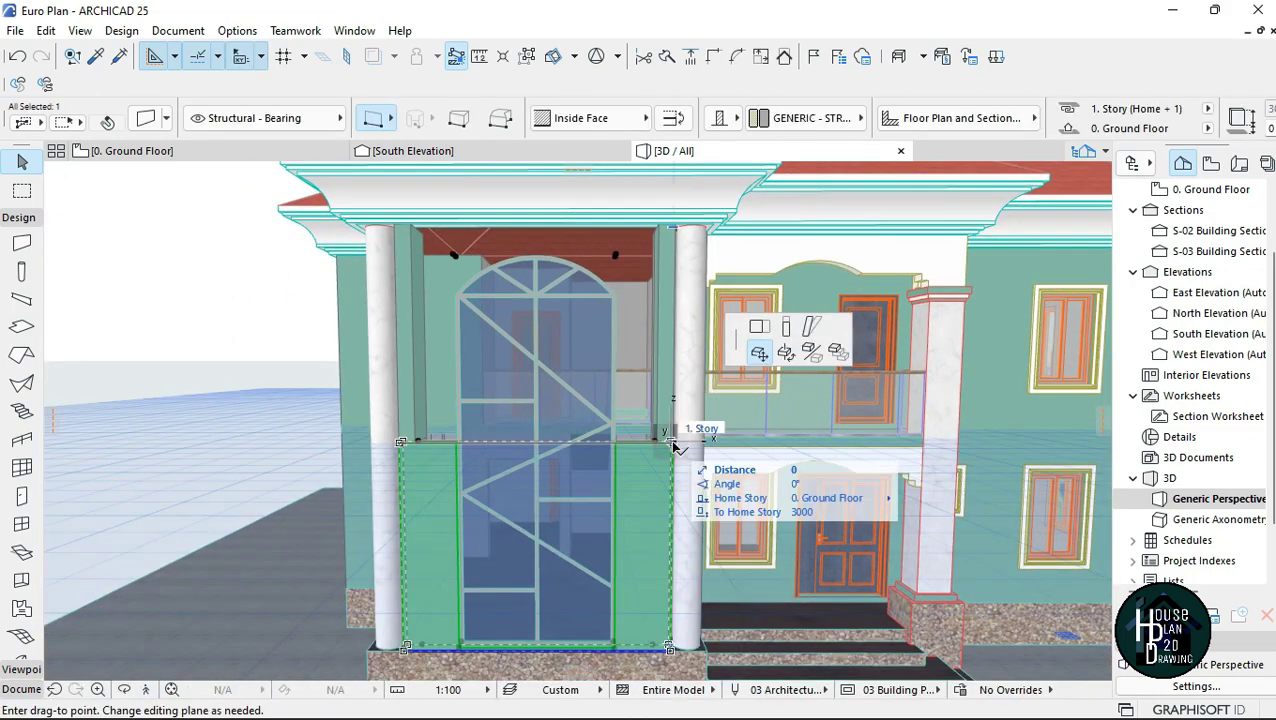
pyautogui.click(810, 147)
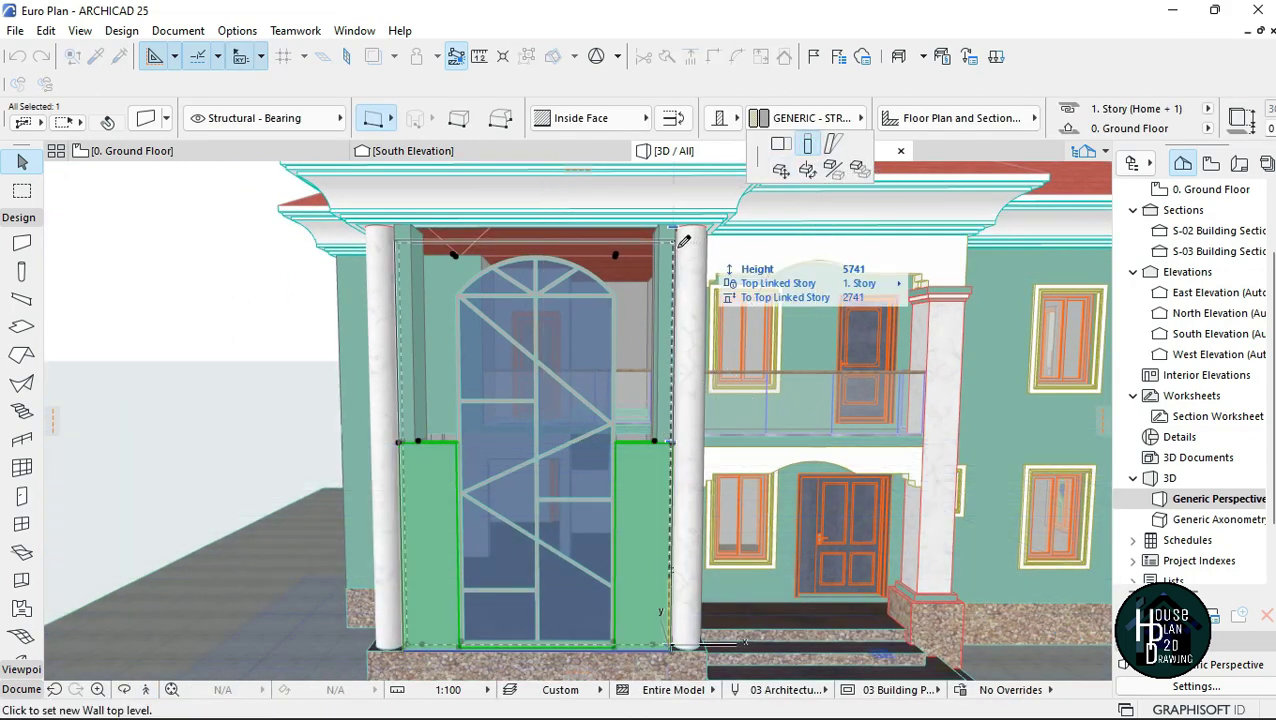
pyautogui.click(673, 325)
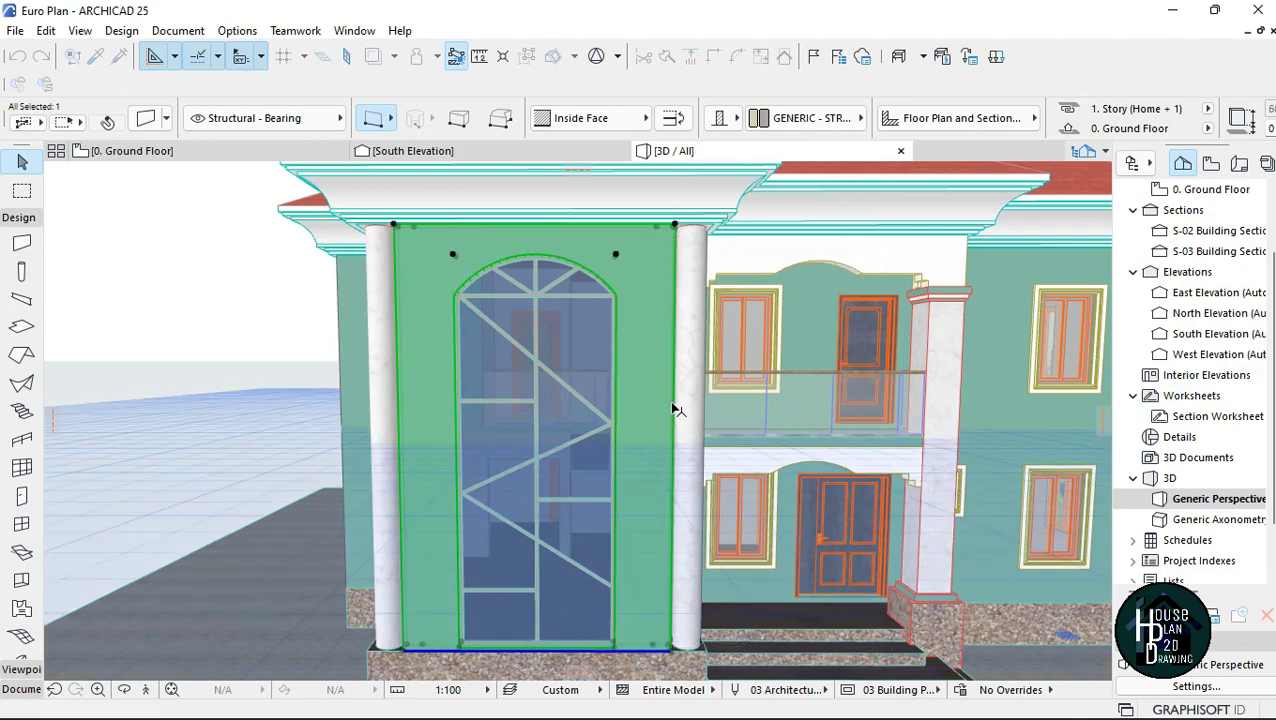
pyautogui.press('Escape')
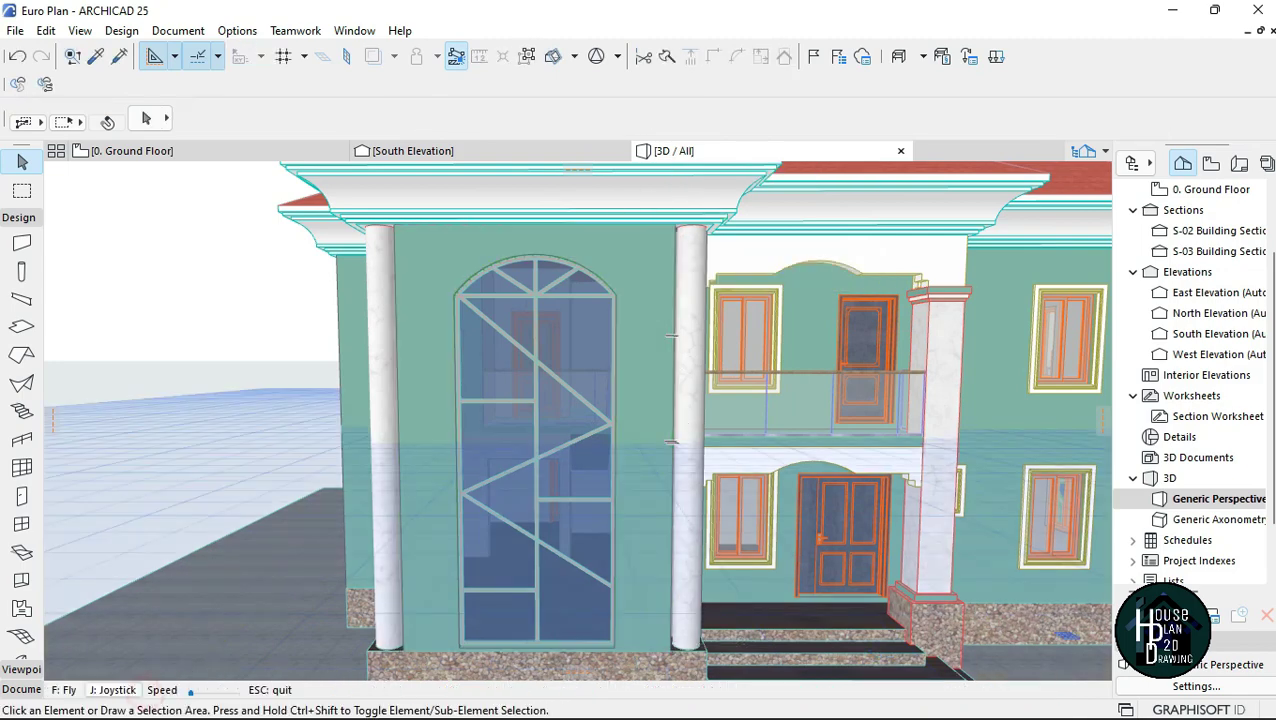
# Step: Walk around the front of the house in 3D to examine the arched window up close, from afar and at an angle
pyautogui.press('Up')
pyautogui.press('Down')
pyautogui.press('Down')
pyautogui.press('Down')
pyautogui.press('Down')
pyautogui.press('Down')
pyautogui.press('Down')
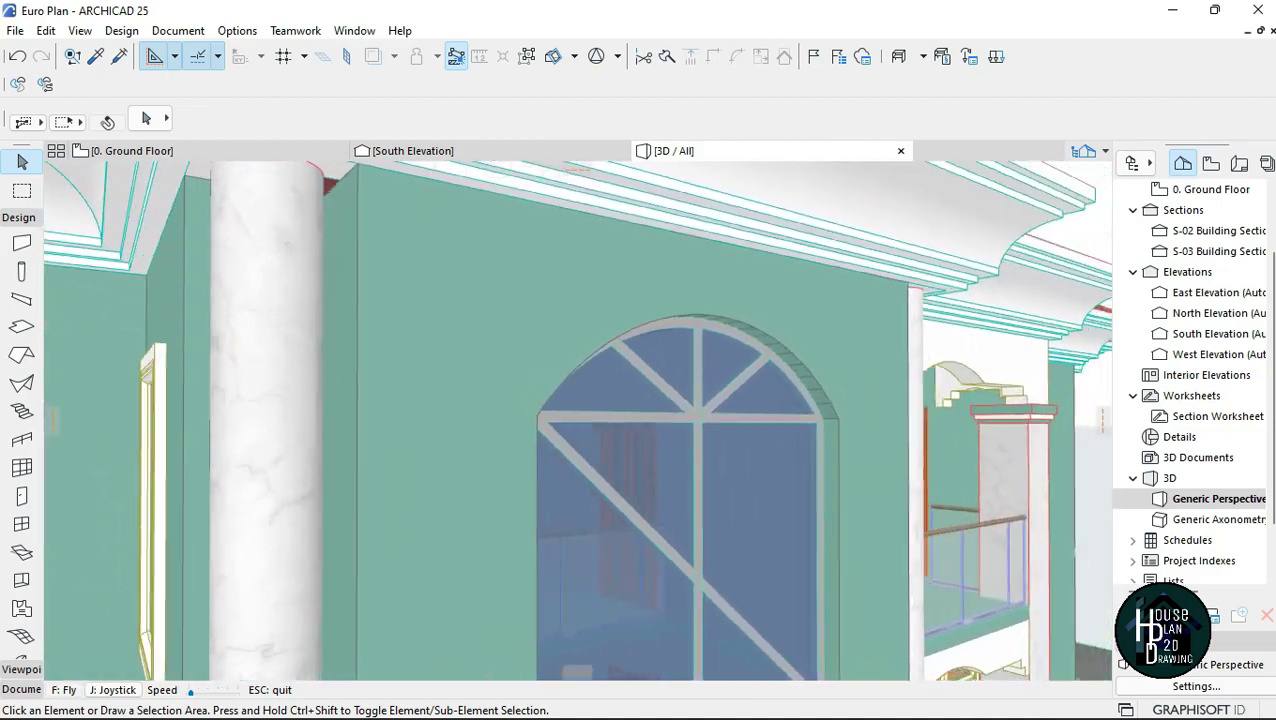
pyautogui.press('Down')
pyautogui.press('Down')
pyautogui.press('Down')
pyautogui.press('Down')
pyautogui.press('Down')
pyautogui.press('Down')
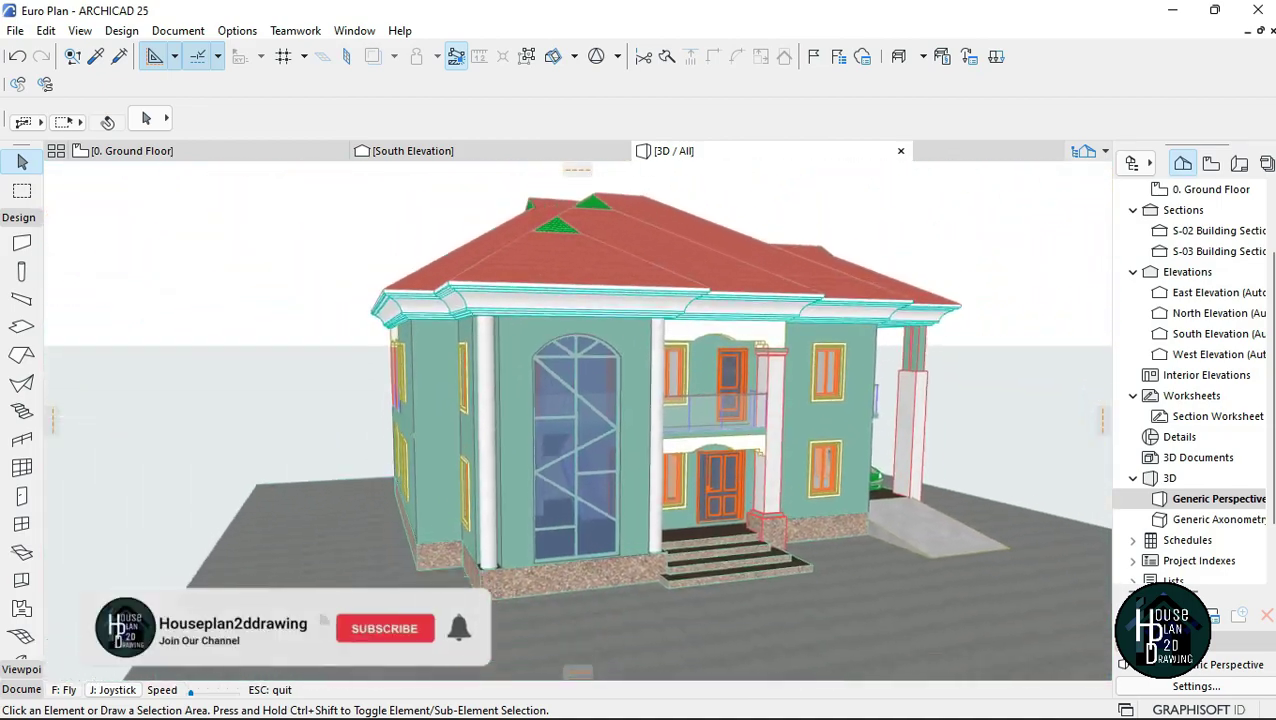
pyautogui.press('Up')
pyautogui.press('Up')
pyautogui.press('Up')
pyautogui.press('Up')
pyautogui.press('Up')
pyautogui.press('Up')
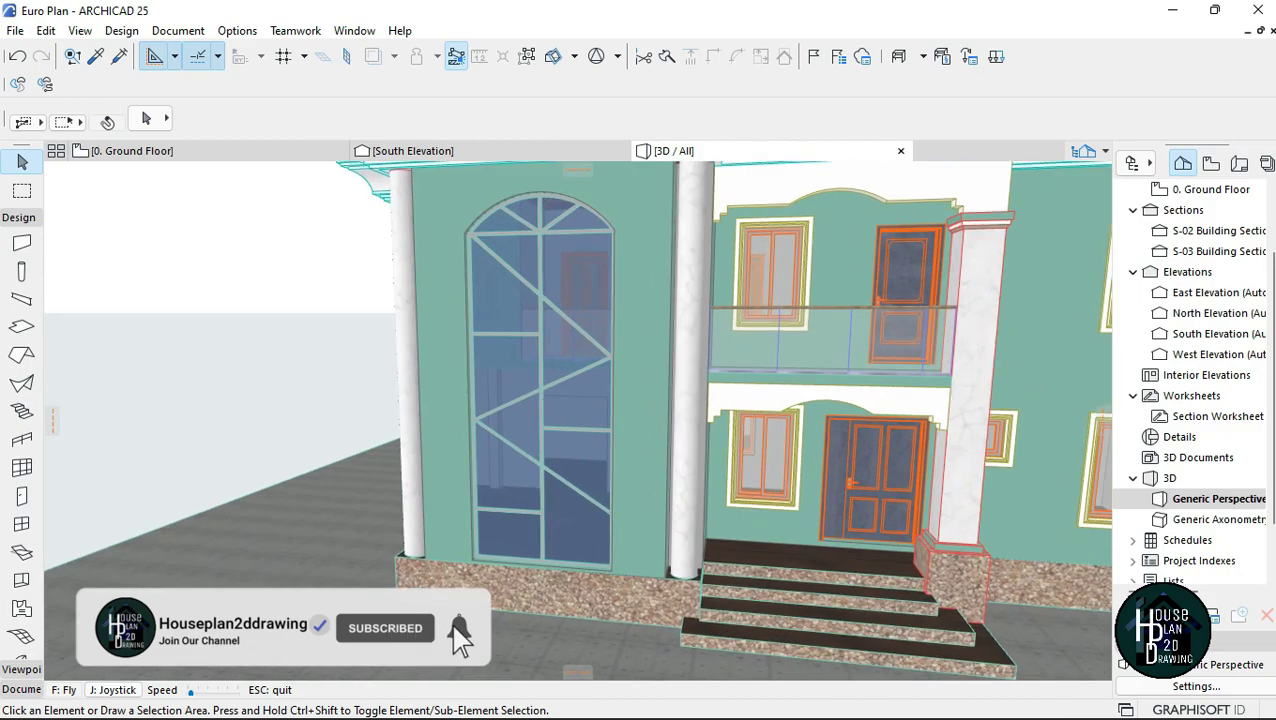
pyautogui.press('Down')
pyautogui.press('Down')
pyautogui.press('Down')
pyautogui.press('Down')
pyautogui.press('Down')
pyautogui.press('Down')
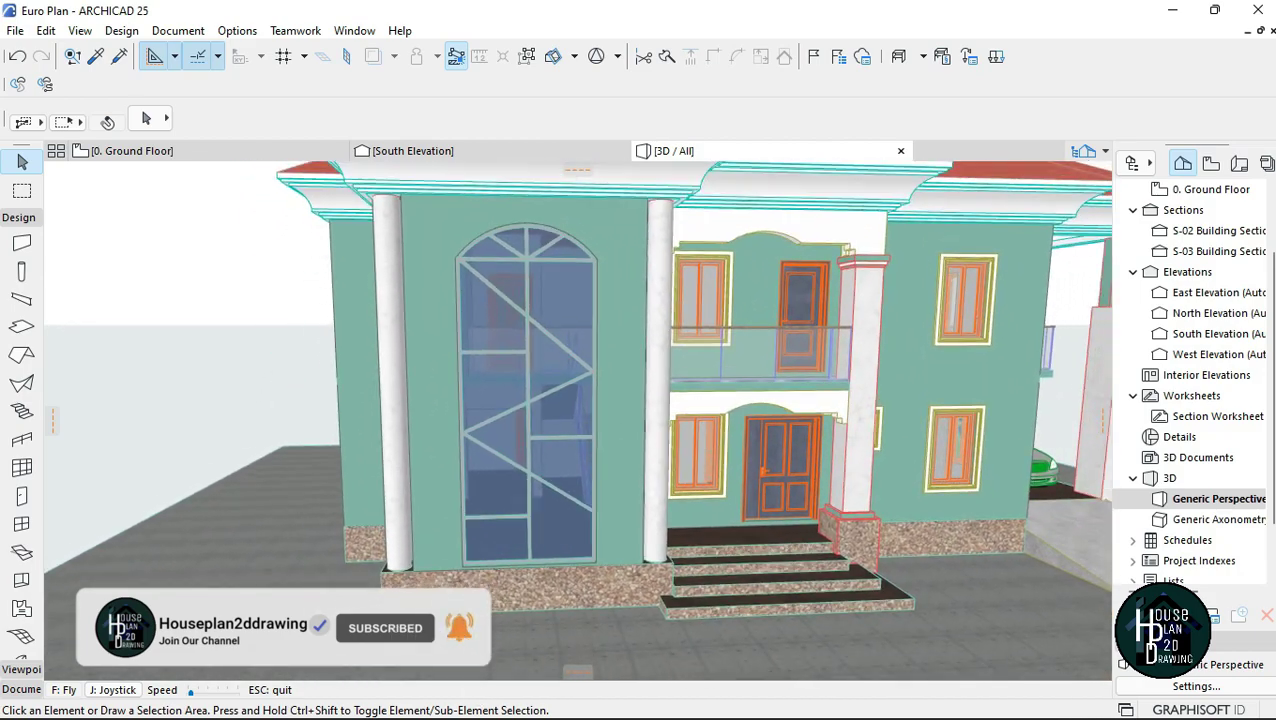
pyautogui.press('Left')
pyautogui.press('Left')
pyautogui.press('Left')
pyautogui.press('Left')
pyautogui.press('Left')
pyautogui.press('Left')
pyautogui.press('Up')
pyautogui.press('Up')
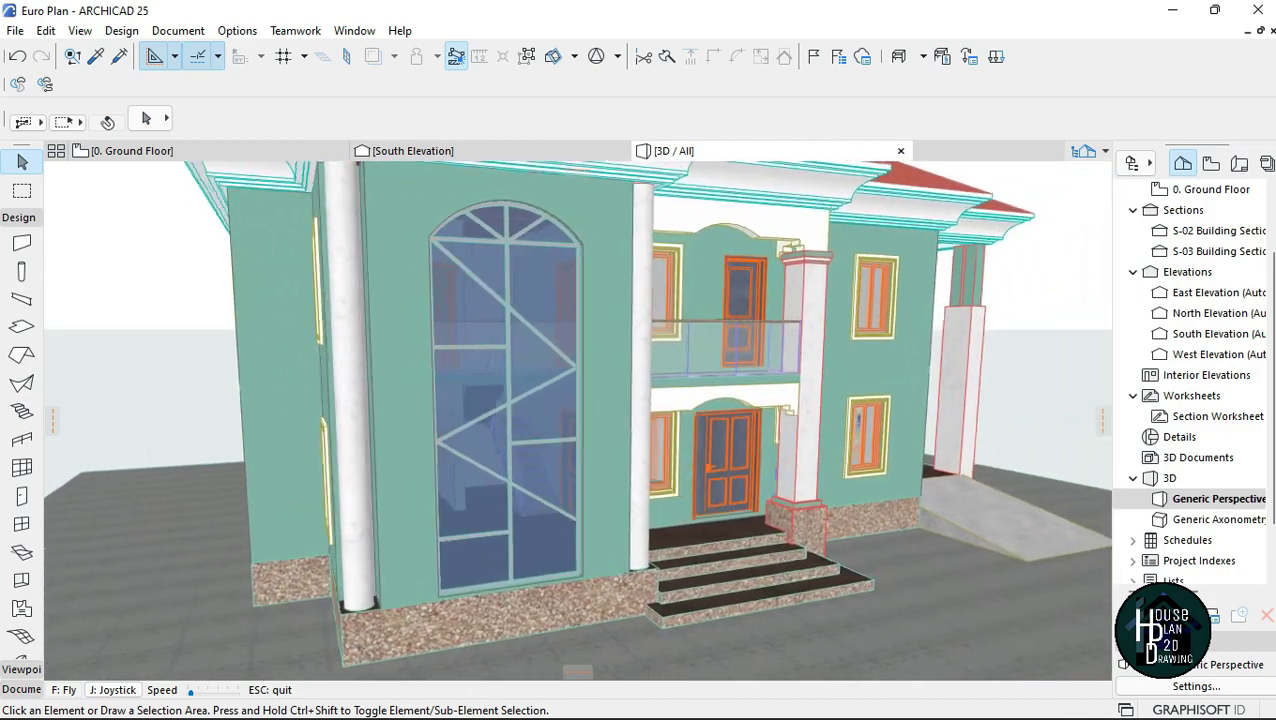
pyautogui.press('Right')
pyautogui.press('Right')
pyautogui.press('Escape')
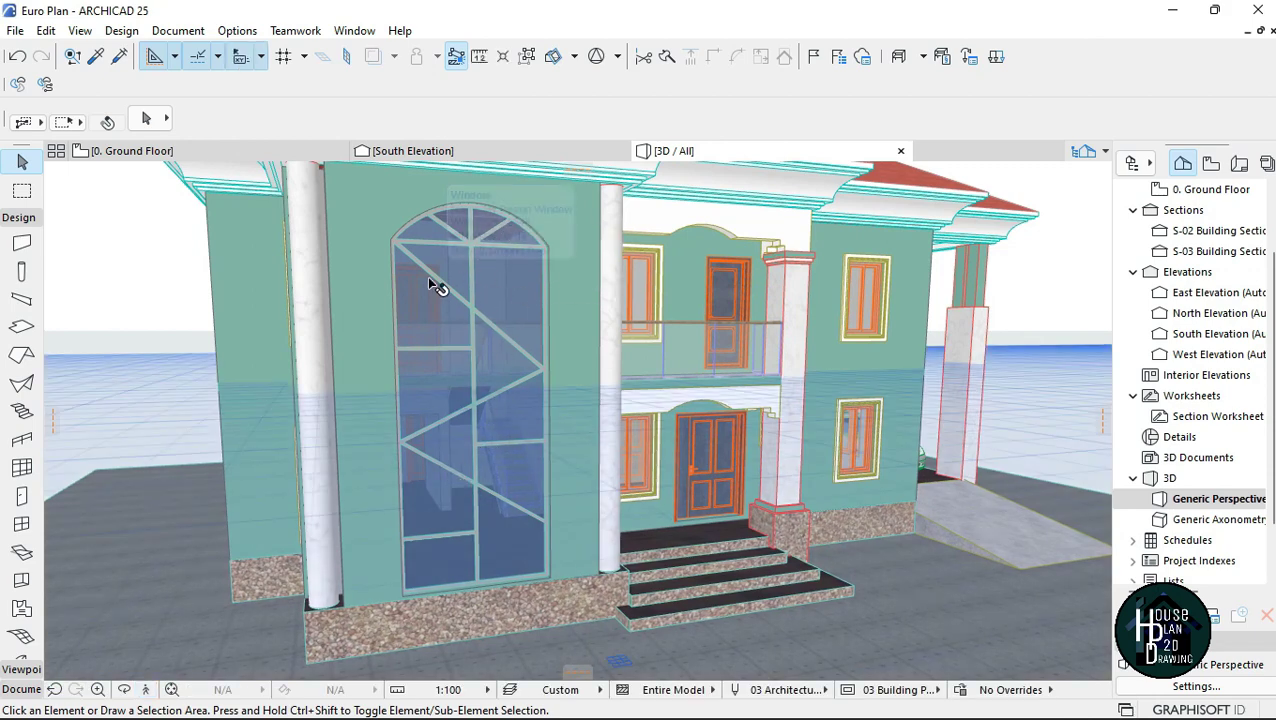
# Step: Move the red wallhole slab about 6200 mm horizontally off the window's slabs beside the ground floor plan
pyautogui.click(250, 152)
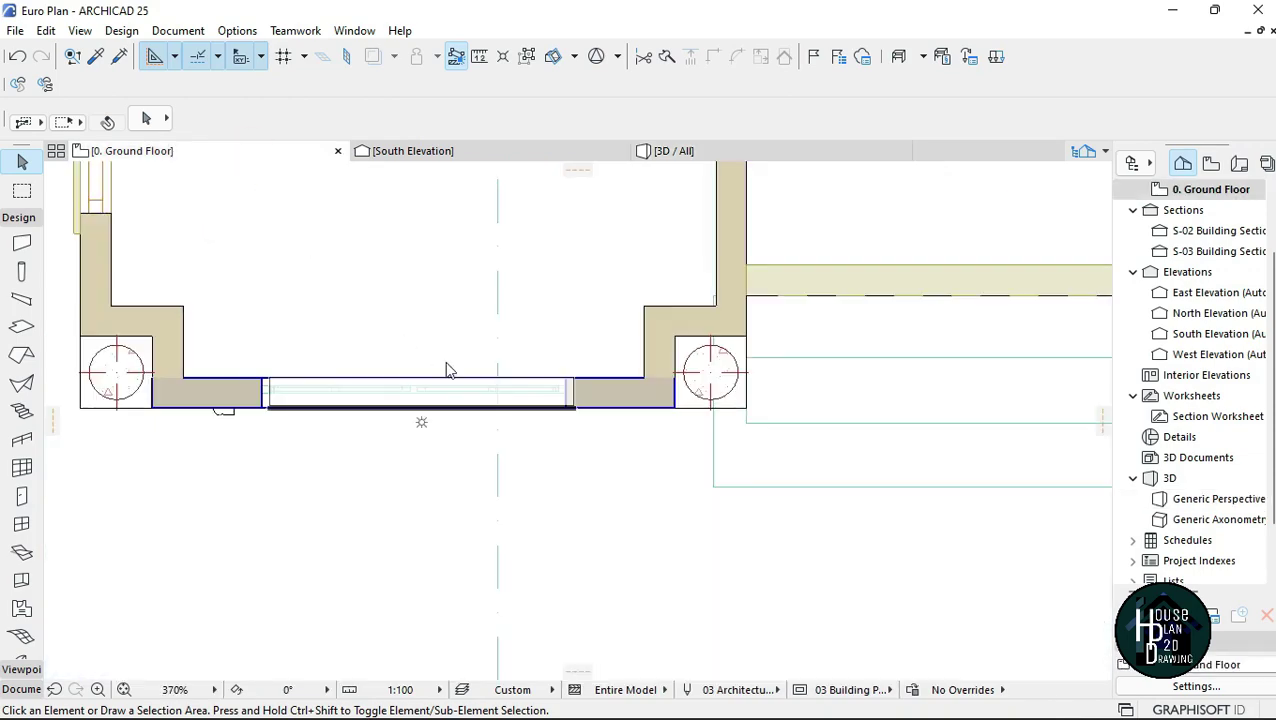
pyautogui.scroll(-10, 419, 370)
pyautogui.scroll(8, 680, 384)
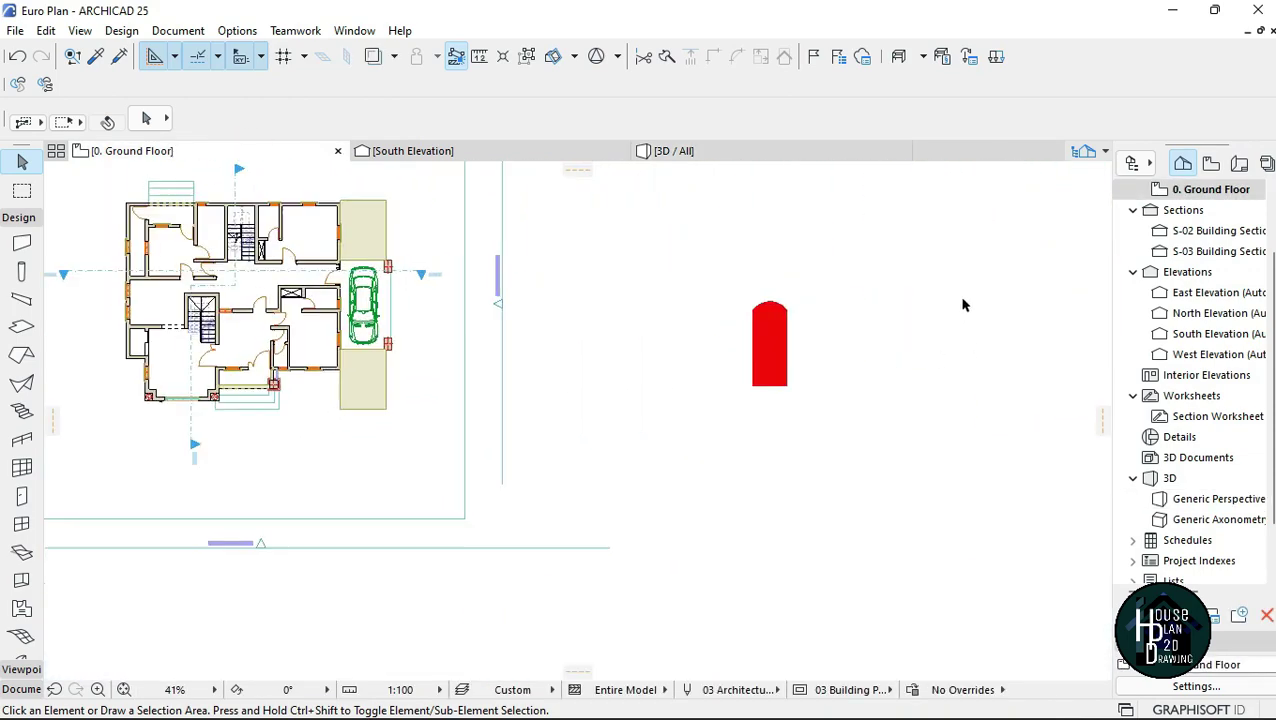
pyautogui.click(535, 409)
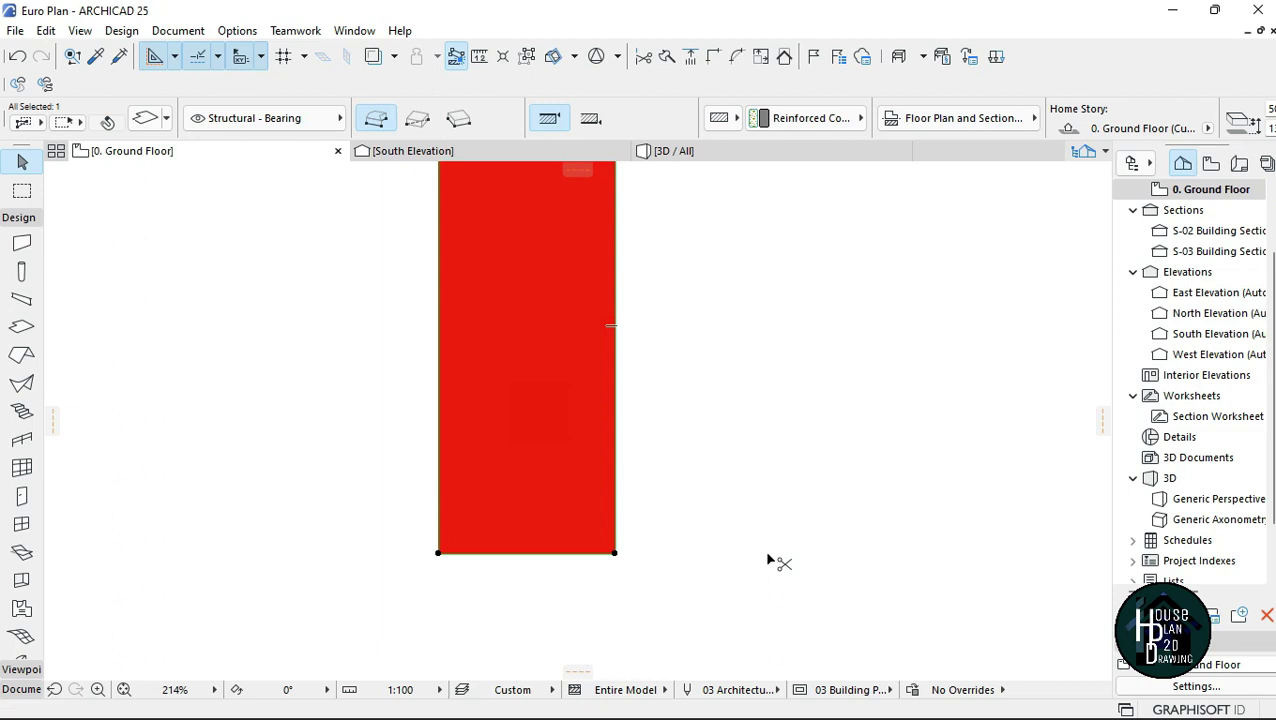
pyautogui.click(615, 554)
pyautogui.scroll(-2, 640, 576)
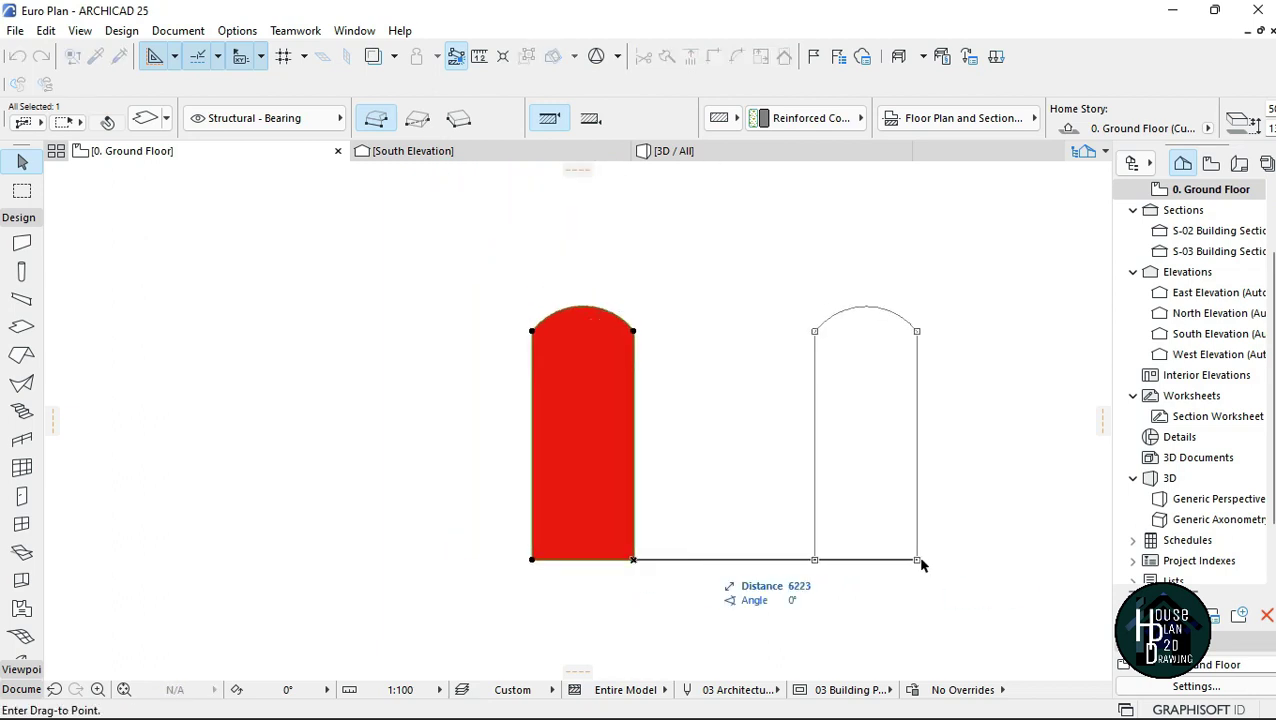
pyautogui.click(924, 560)
pyautogui.press('Escape')
pyautogui.scroll(1, 612, 510)
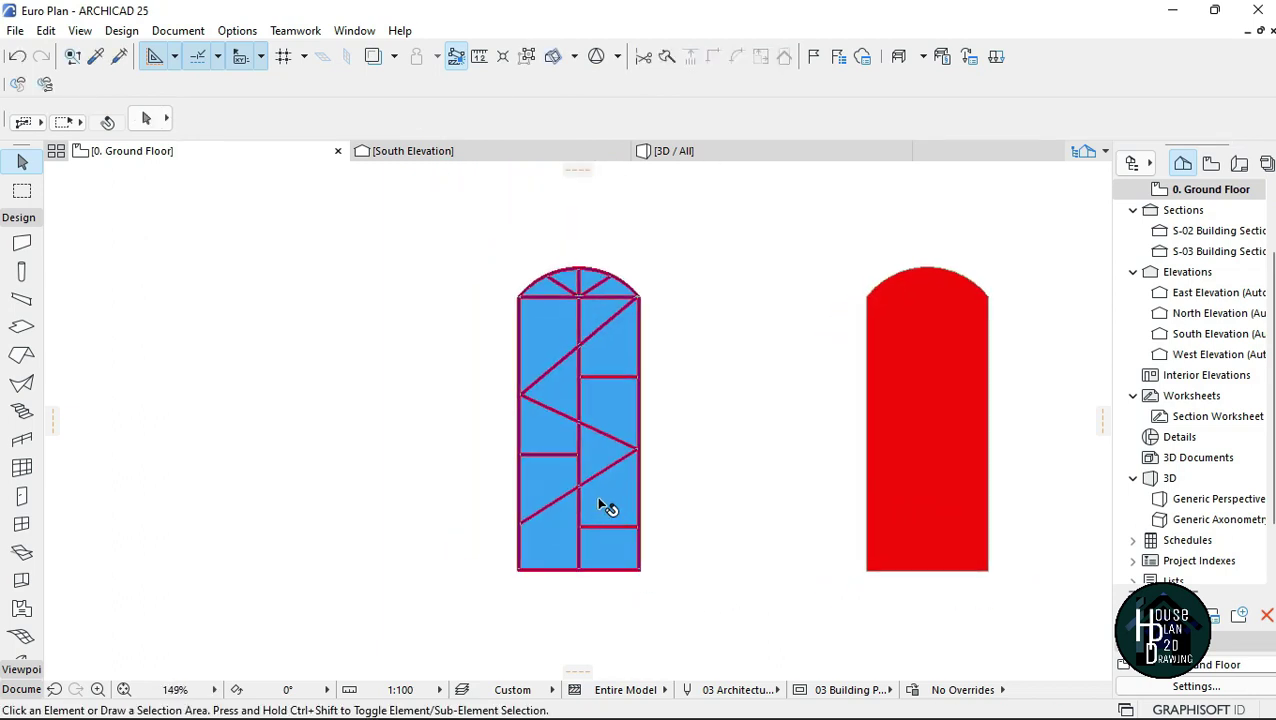
# Step: Enclose the window's blue glass and frame slabs in a marquee
pyautogui.click(21, 191)
pyautogui.click(461, 241)
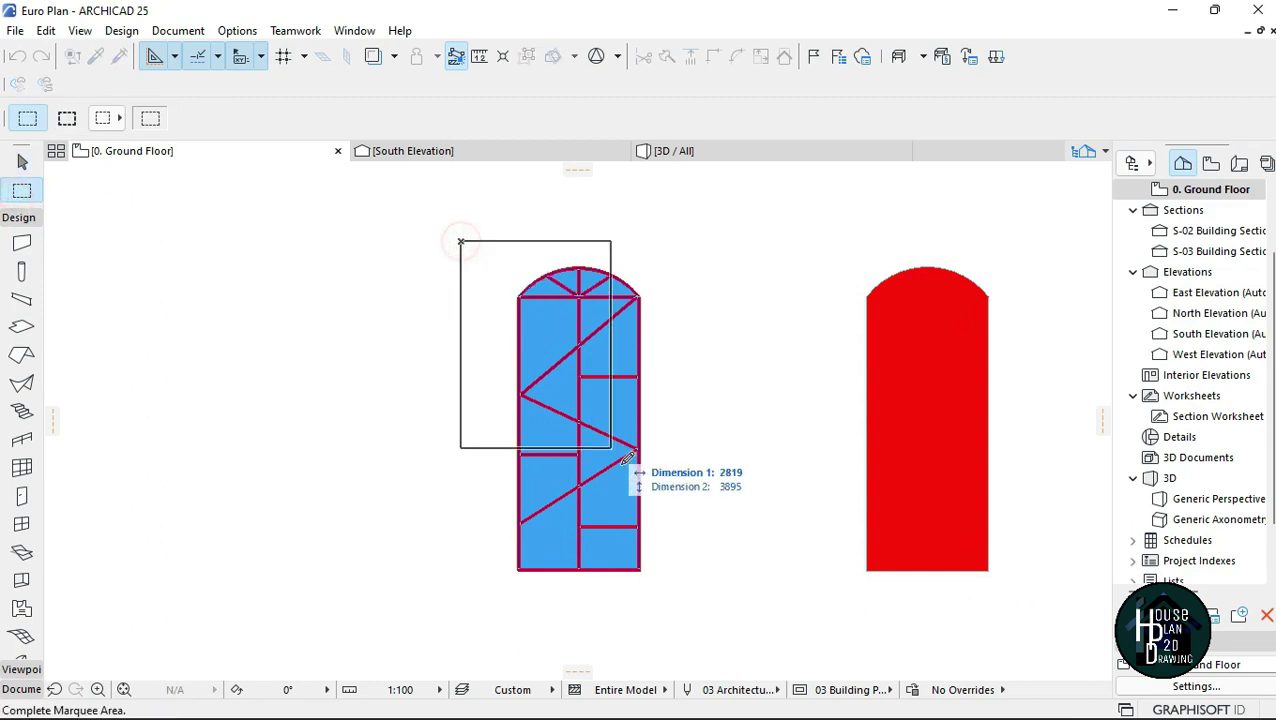
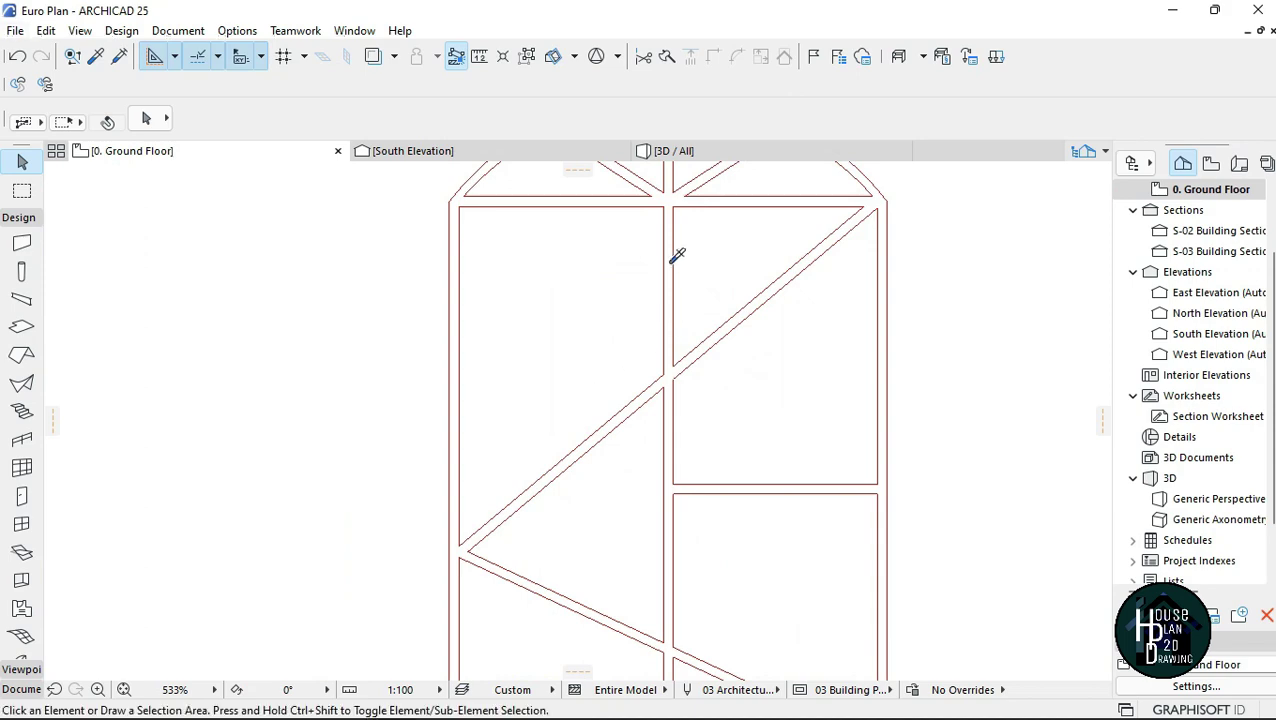
# Step: Draw a horizontal line with the frame outline's settings from the midpoint of the upper left pane's edge, trimmed at the diagonal bar
pyautogui.keyDown('alt'); pyautogui.click(662, 246); pyautogui.keyUp('alt')
pyautogui.scroll(-3, 562, 370)
pyautogui.scroll(4, 614, 328)
pyautogui.click(625, 333)
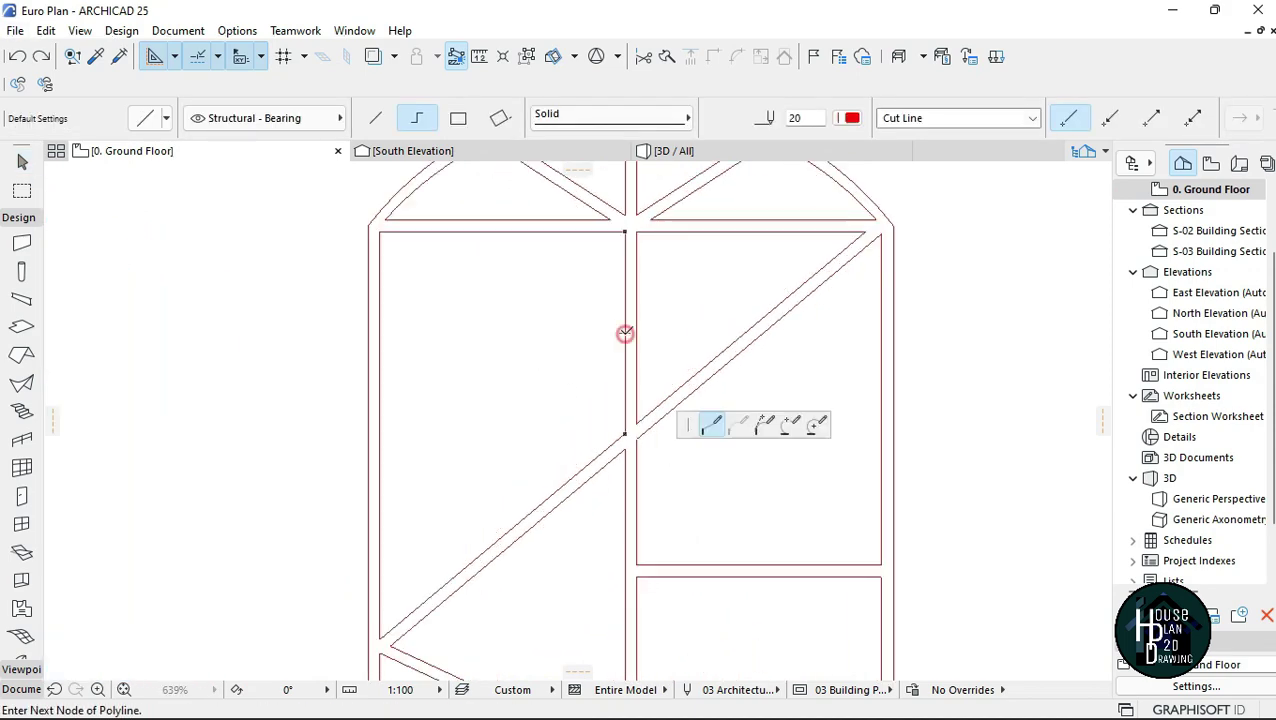
pyautogui.press('Escape')
pyautogui.click(379, 436)
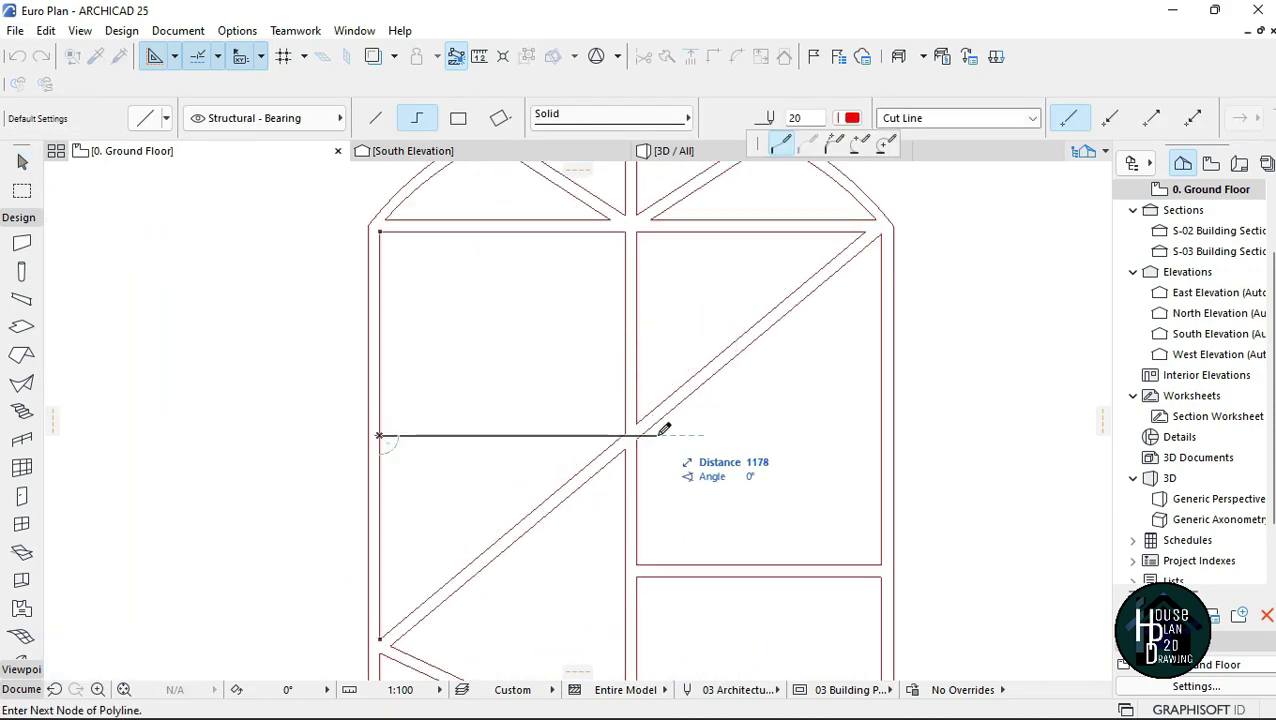
pyautogui.doubleClick(657, 436)
pyautogui.press('Escape')
pyautogui.scroll(4, 640, 450)
pyautogui.keyDown('ctrl'); pyautogui.click(654, 369); pyautogui.keyUp('ctrl')
# Step: Copy the new horizontal line 25 mm upward, and copy the resulting line 50 mm downward
pyautogui.scroll(4, 611, 364)
pyautogui.click(597, 376)
pyautogui.hotkey('ctrl', 'shift', 'd')
pyautogui.click(636, 376)
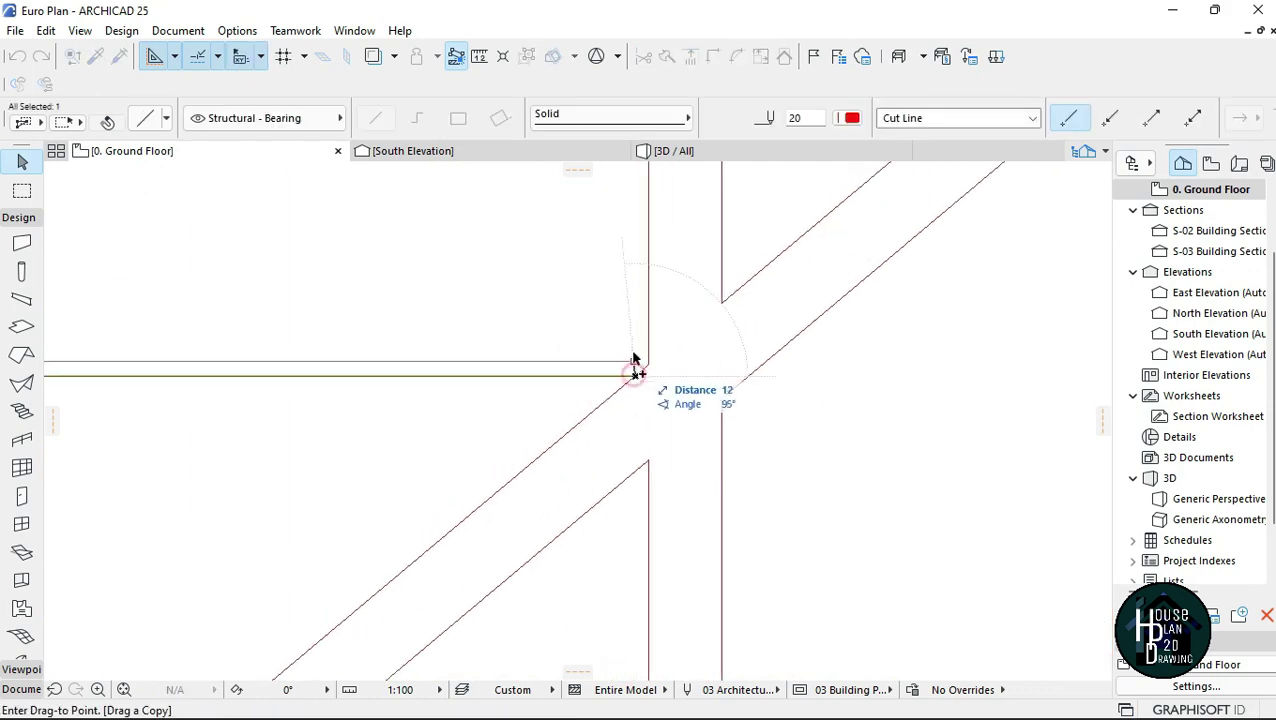
pyautogui.write('25')
pyautogui.press('Return')
pyautogui.hotkey('ctrl', 'shift', 'd')
pyautogui.click(635, 340)
pyautogui.write('50')
pyautogui.press('Return')
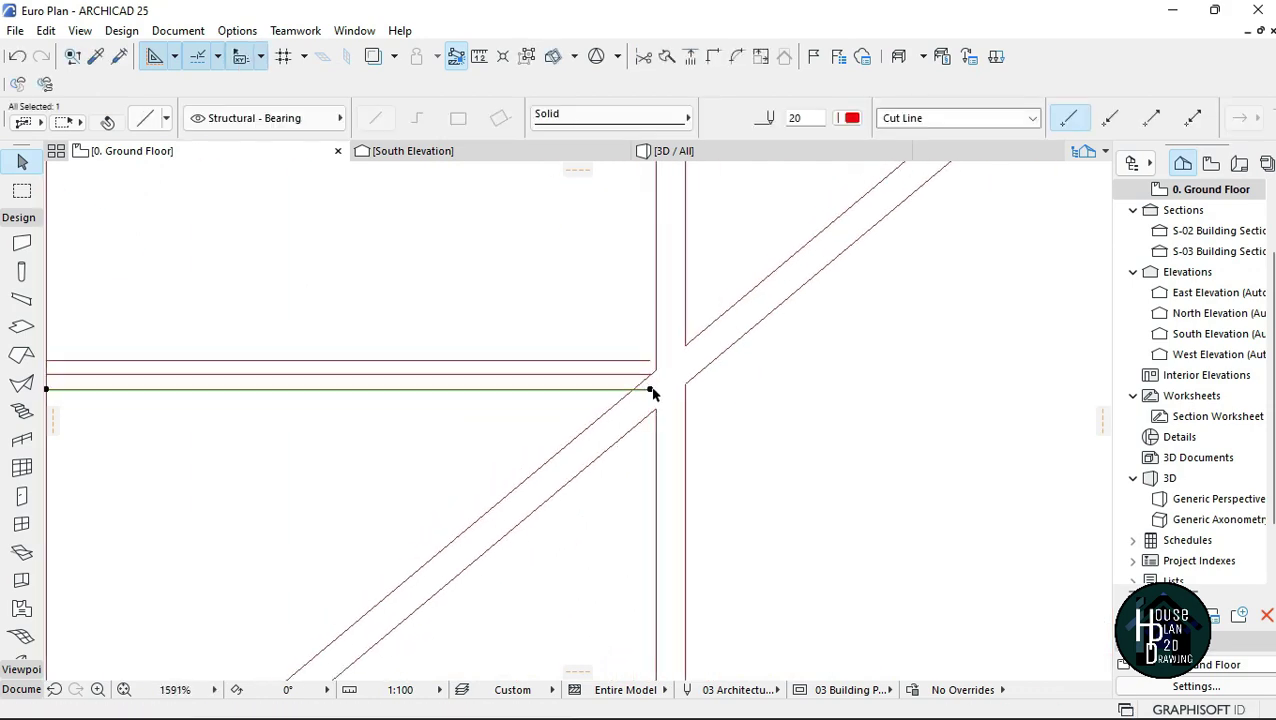
# Step: Trim the lower horizontal line at the diagonal bar and stretch the upper one to the central mullion's edge
pyautogui.keyDown('ctrl'); pyautogui.click(651, 389); pyautogui.keyUp('ctrl')
pyautogui.keyDown('ctrl'); pyautogui.click(650, 388); pyautogui.keyUp('ctrl')
pyautogui.scroll(4, 663, 343)
pyautogui.click(662, 343)
pyautogui.click(684, 341)
# Step: Delete the middle construction line of the new horizontal bar in the window outline
pyautogui.click(661, 404)
pyautogui.rightClick(681, 432)
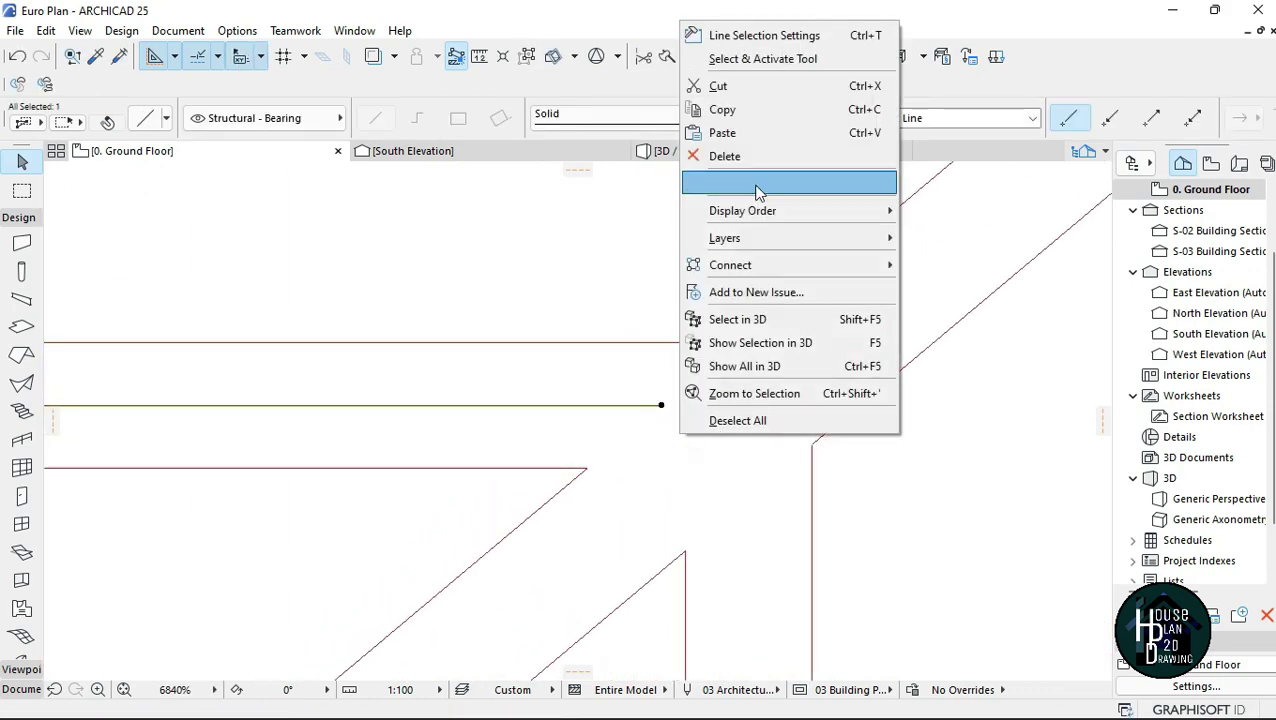
pyautogui.click(724, 157)
pyautogui.scroll(-10, 834, 388)
pyautogui.scroll(-5, 835, 394)
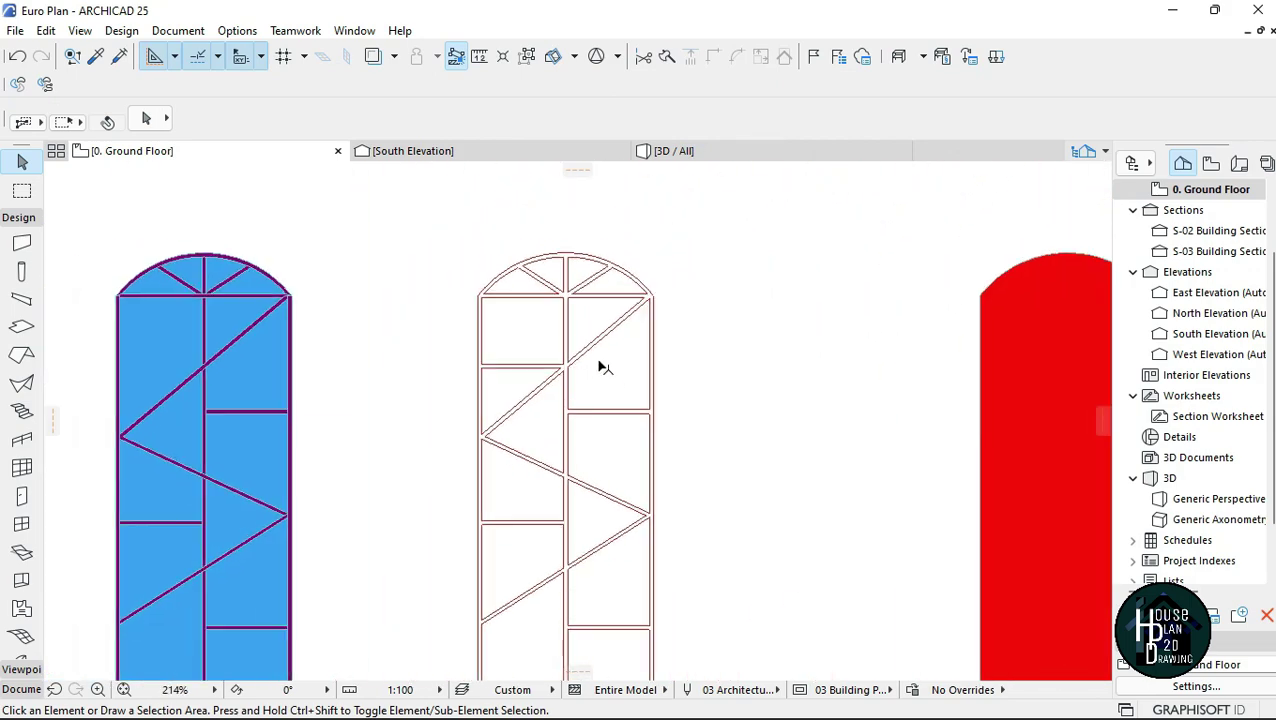
pyautogui.scroll(3, 573, 386)
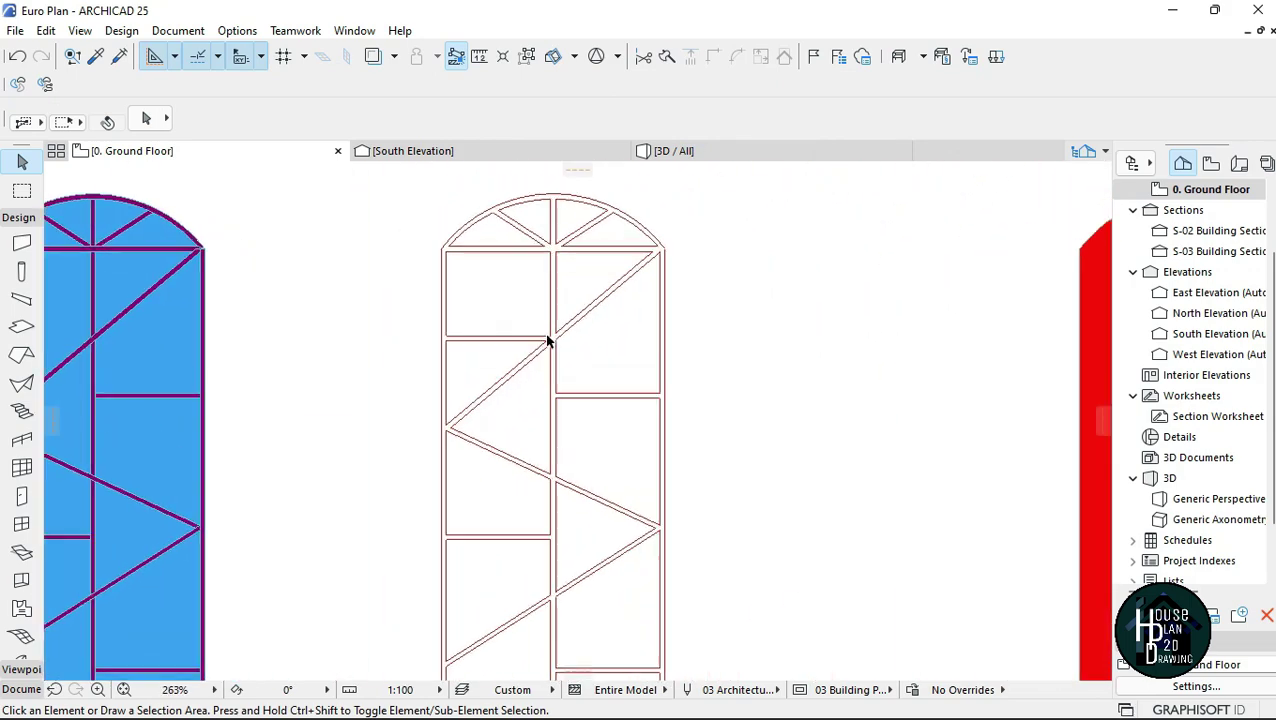
# Step: Move the blue glass and purple frame slabs onto the revised window outline, using their bottom-right corner as the reference point
pyautogui.scroll(5, 502, 354)
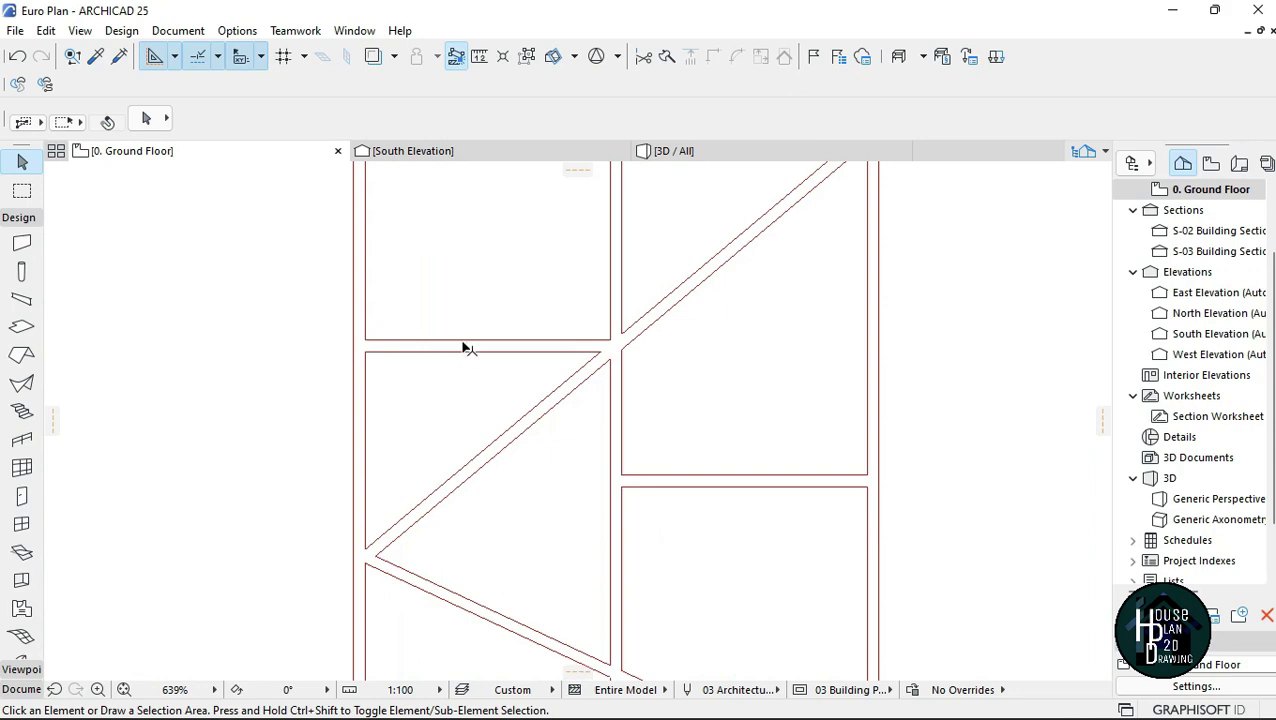
pyautogui.scroll(-5, 511, 360)
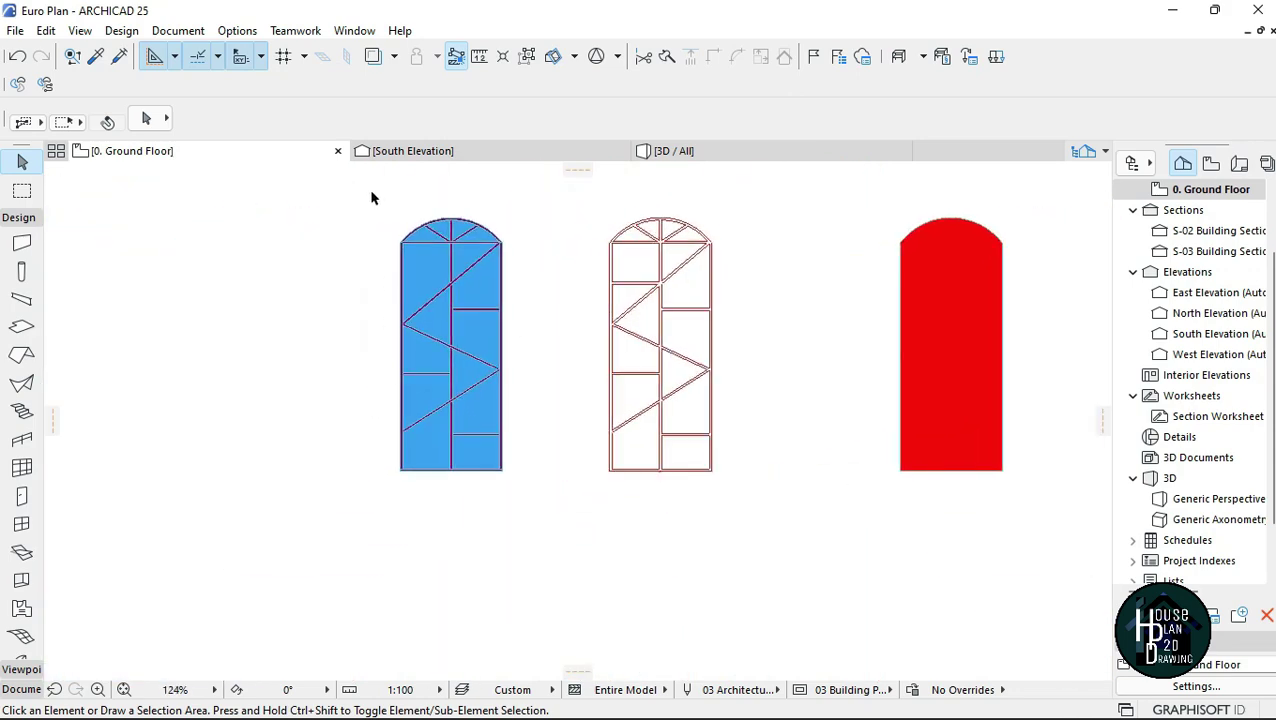
pyautogui.click(366, 190)
pyautogui.click(538, 514)
pyautogui.scroll(8, 520, 478)
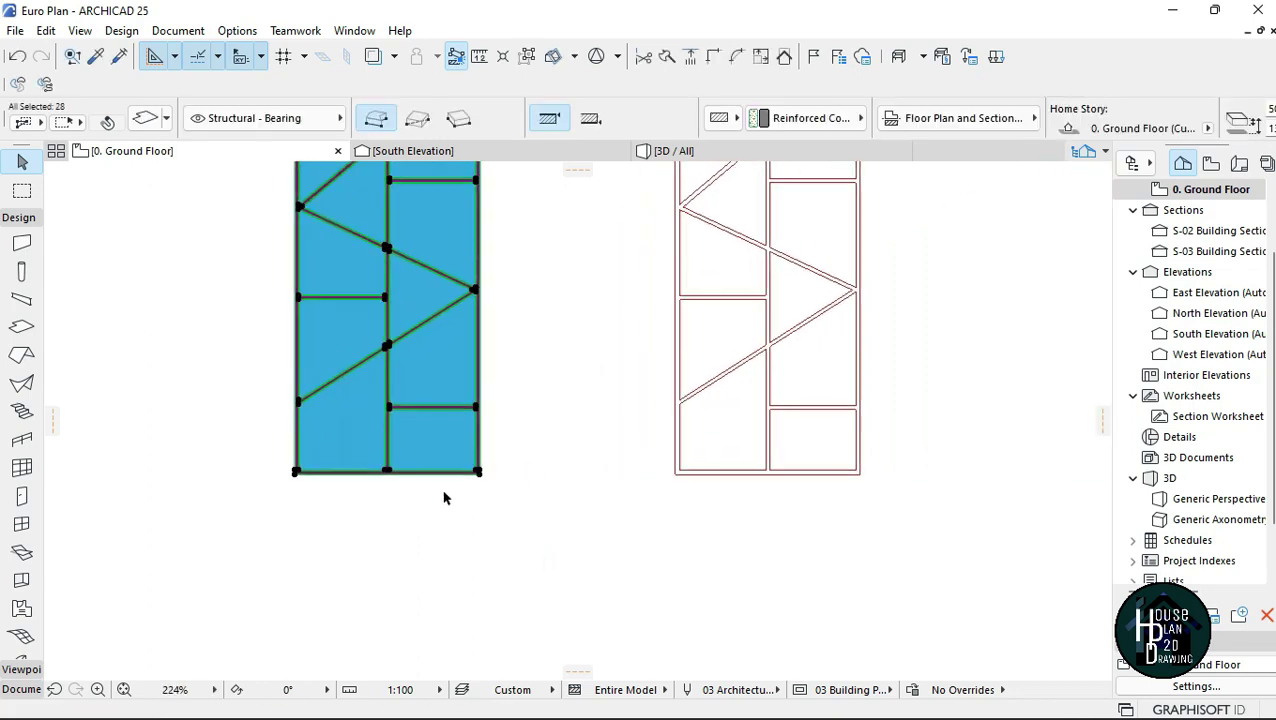
pyautogui.scroll(4, 510, 478)
pyautogui.hotkey('ctrl', 'd')
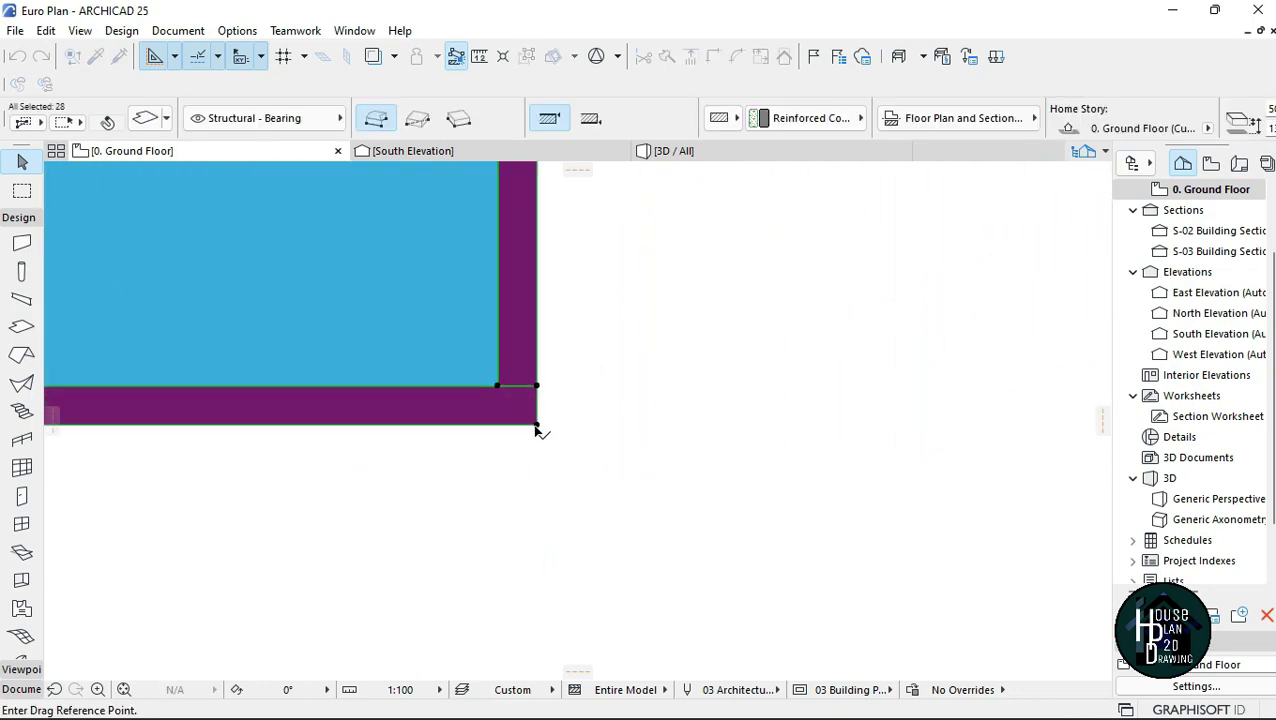
pyautogui.click(538, 428)
pyautogui.scroll(-5, 538, 428)
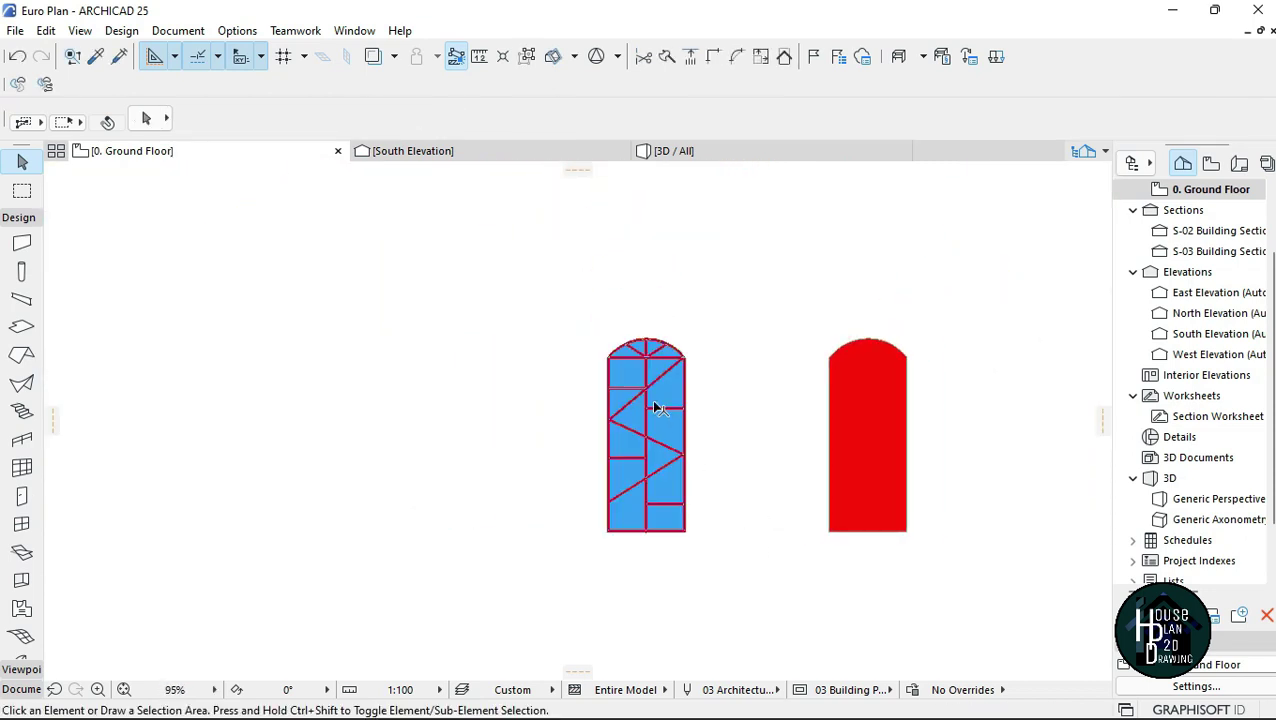
# Step: Draw a slab with the purple frame's settings over the new upper-left horizontal bar, following its outline up to the diagonal bar and central mullion
pyautogui.scroll(10, 657, 408)
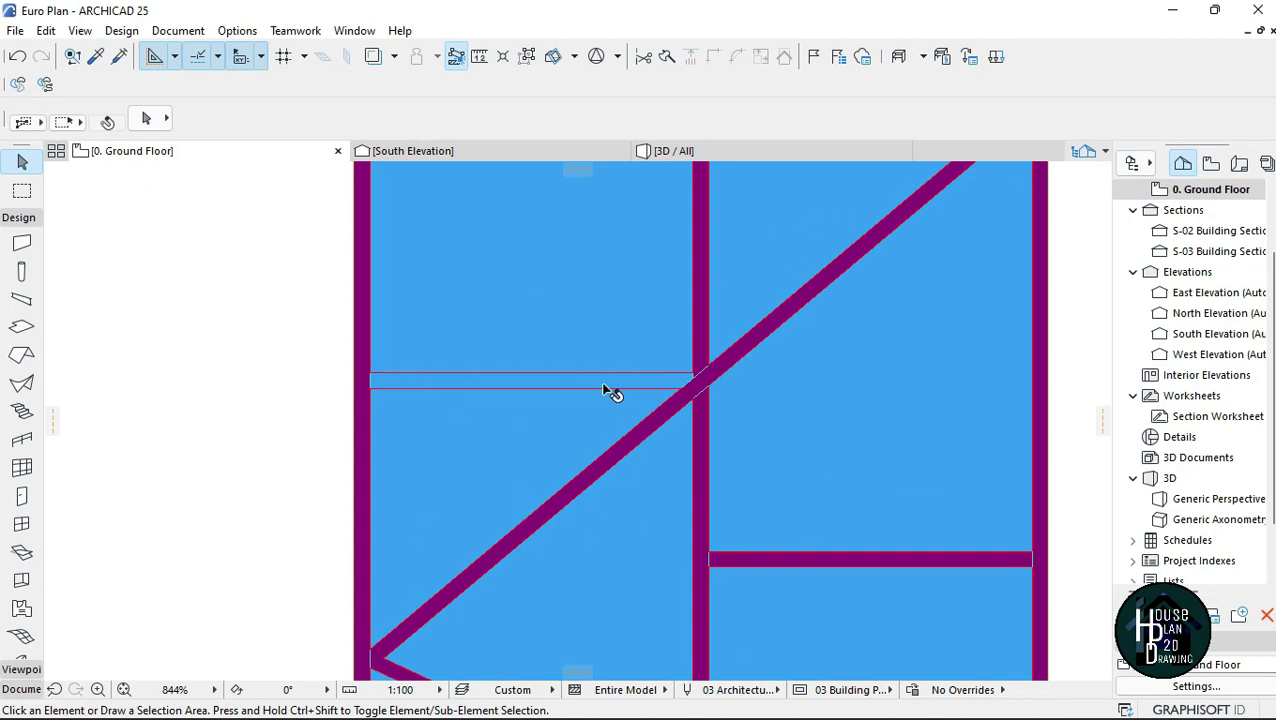
pyautogui.scroll(-5, 655, 404)
pyautogui.scroll(6, 655, 404)
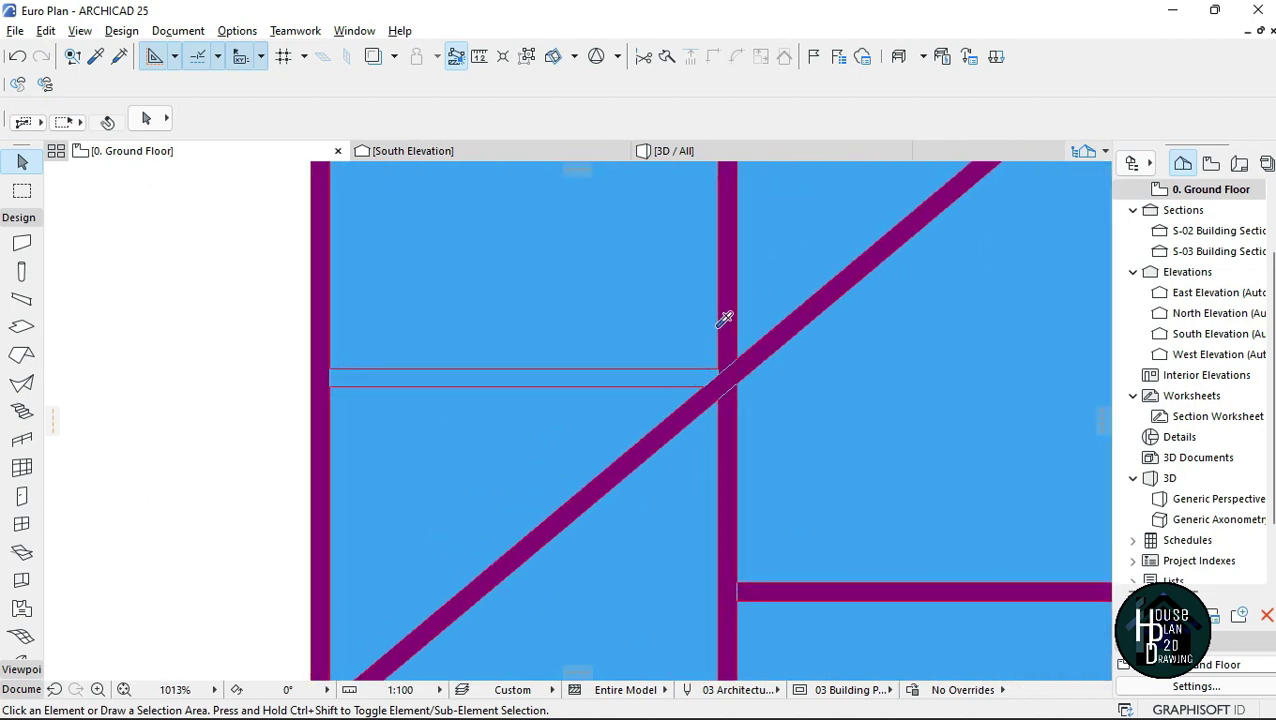
pyautogui.keyDown('alt'); pyautogui.click(732, 263); pyautogui.keyUp('alt')
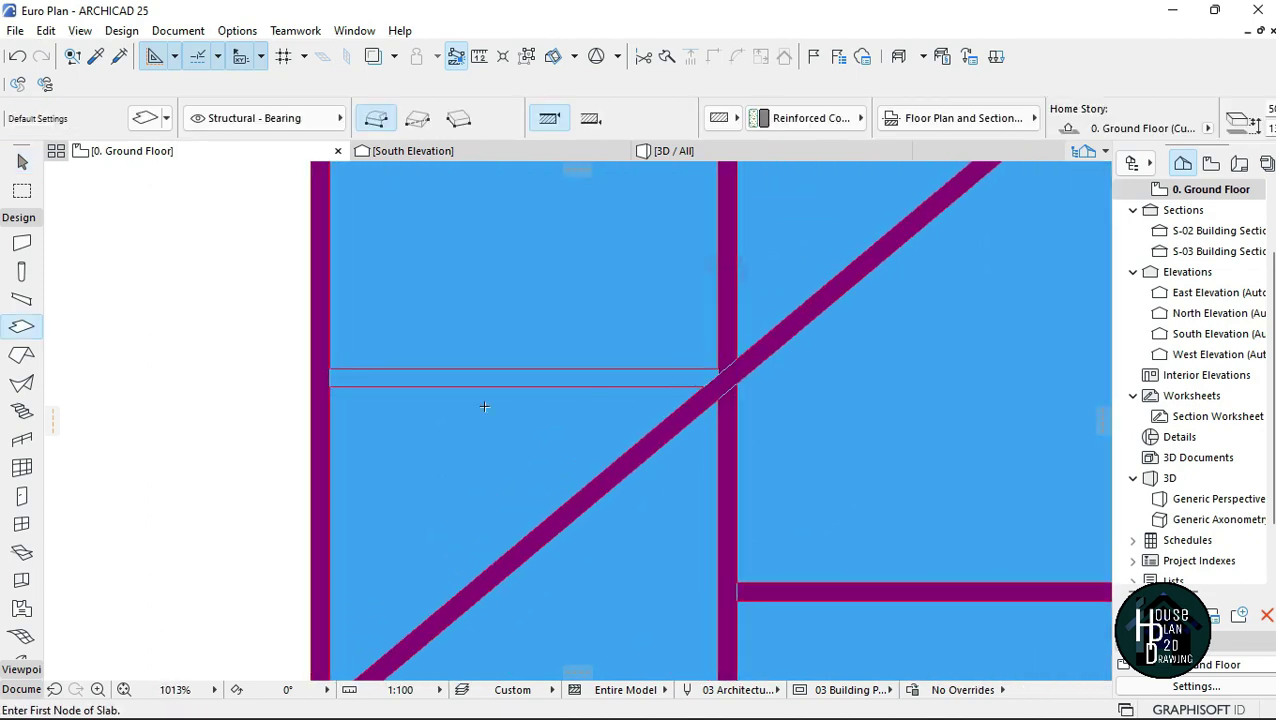
pyautogui.scroll(4, 359, 401)
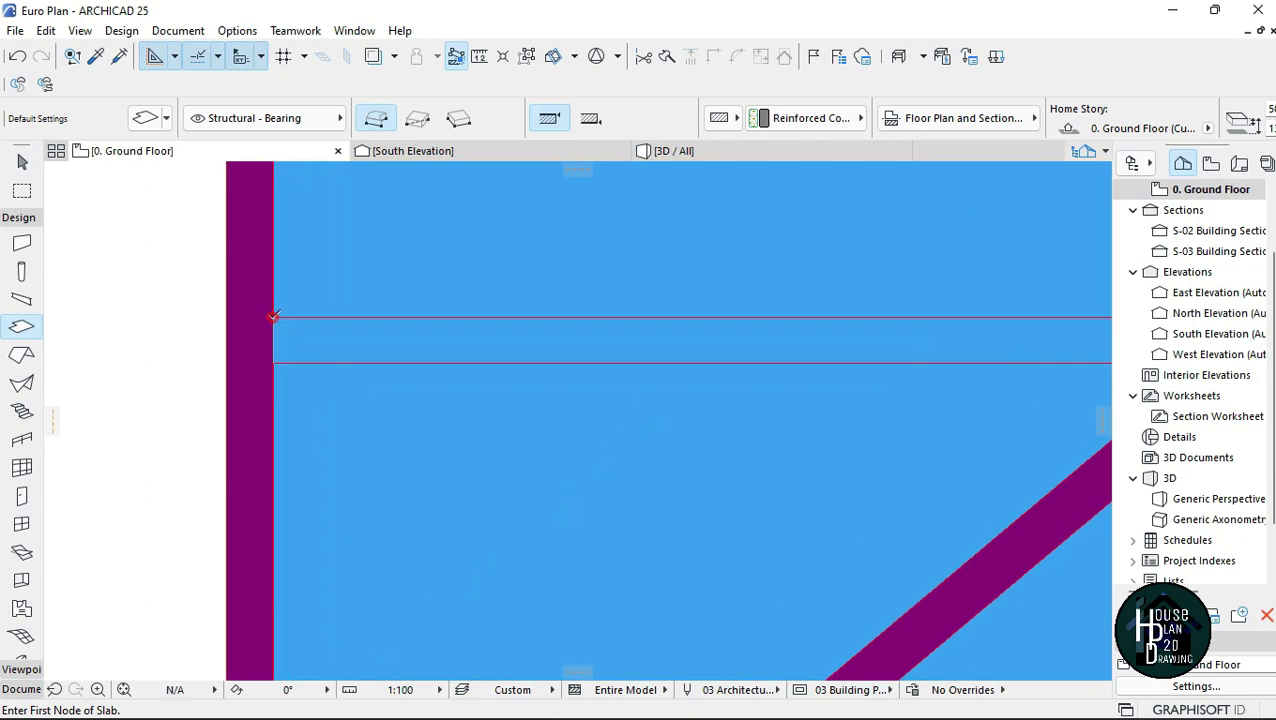
pyautogui.click(273, 317)
pyautogui.scroll(-4, 325, 367)
pyautogui.scroll(6, 699, 356)
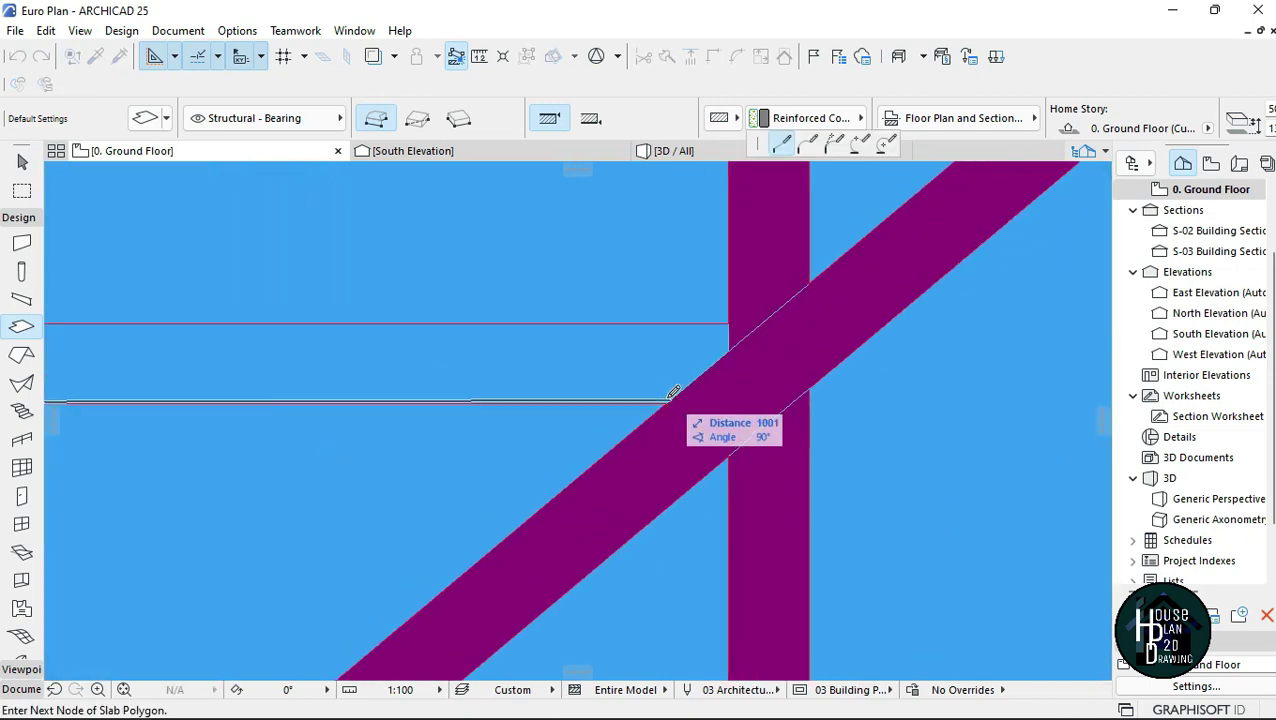
pyautogui.click(668, 404)
pyautogui.click(729, 351)
pyautogui.click(729, 323)
pyautogui.scroll(-6, 729, 325)
pyautogui.scroll(3, 358, 346)
pyautogui.scroll(-10, 368, 340)
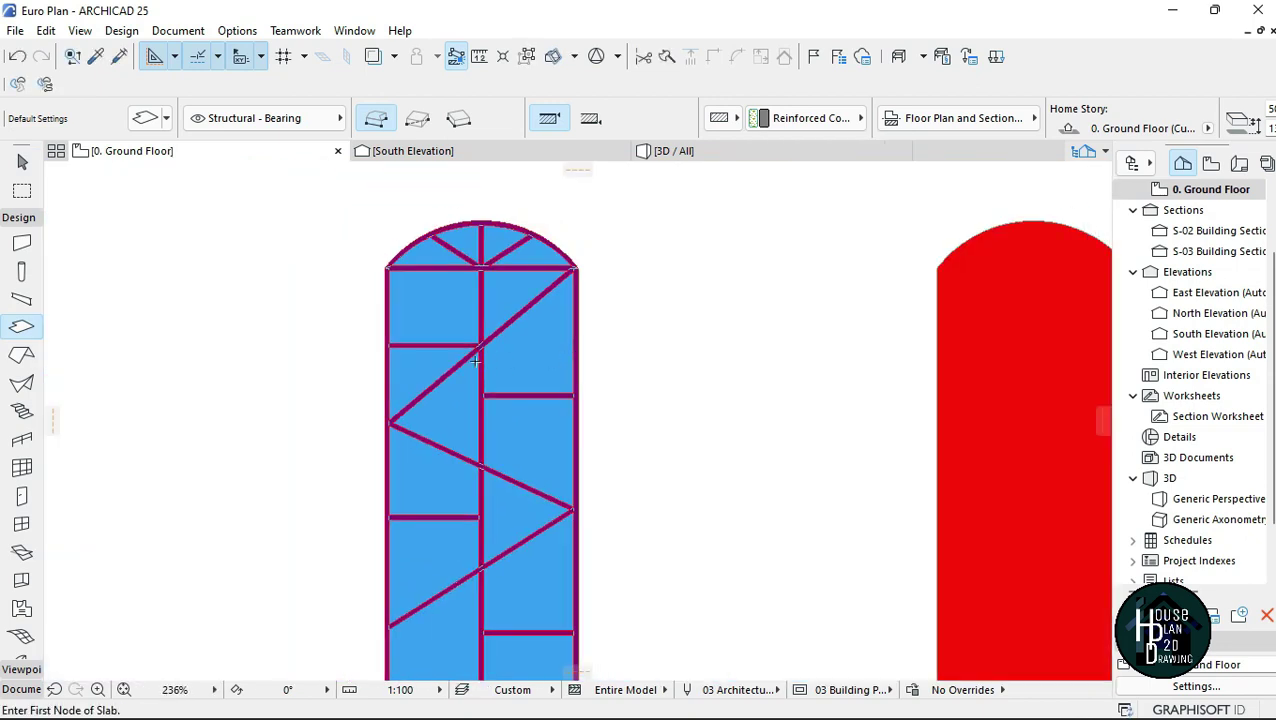
pyautogui.press('Escape')
# Step: Move the red arched slab onto the assembled window so their bottom-right corners coincide
pyautogui.scroll(-2, 545, 385)
pyautogui.scroll(2, 498, 308)
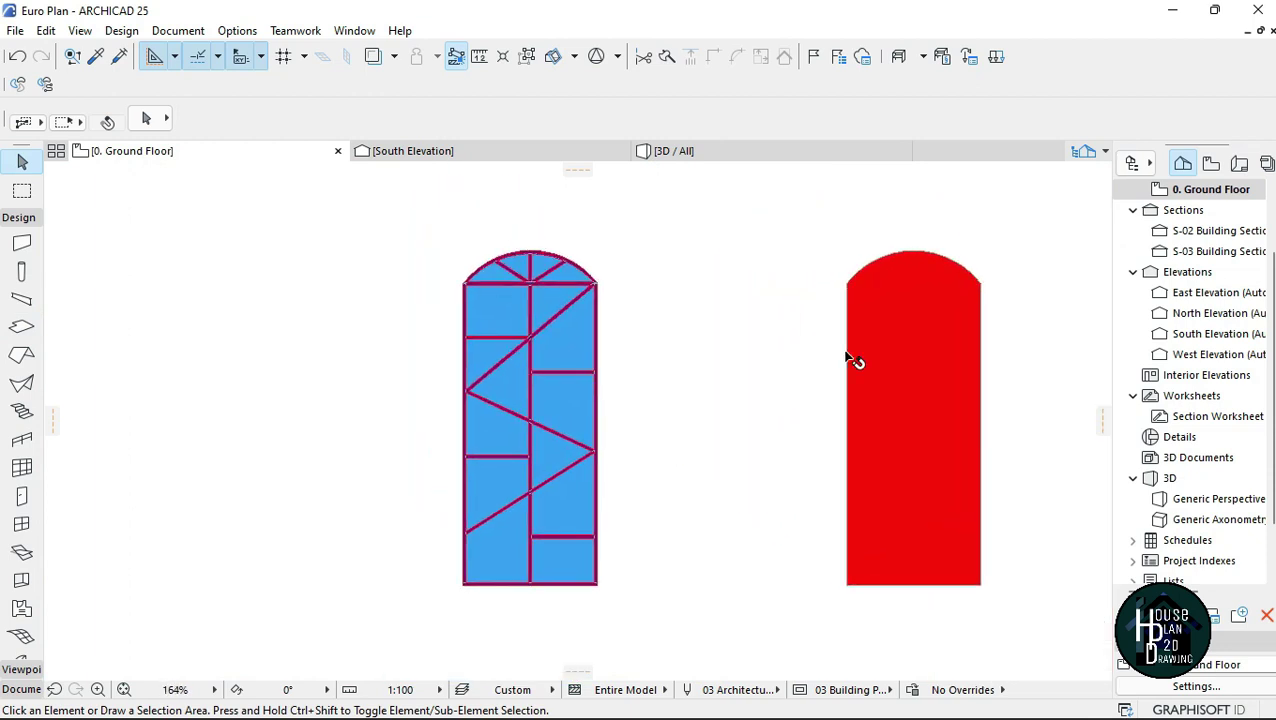
pyautogui.click(880, 380)
pyautogui.scroll(-2, 880, 380)
pyautogui.scroll(2, 955, 487)
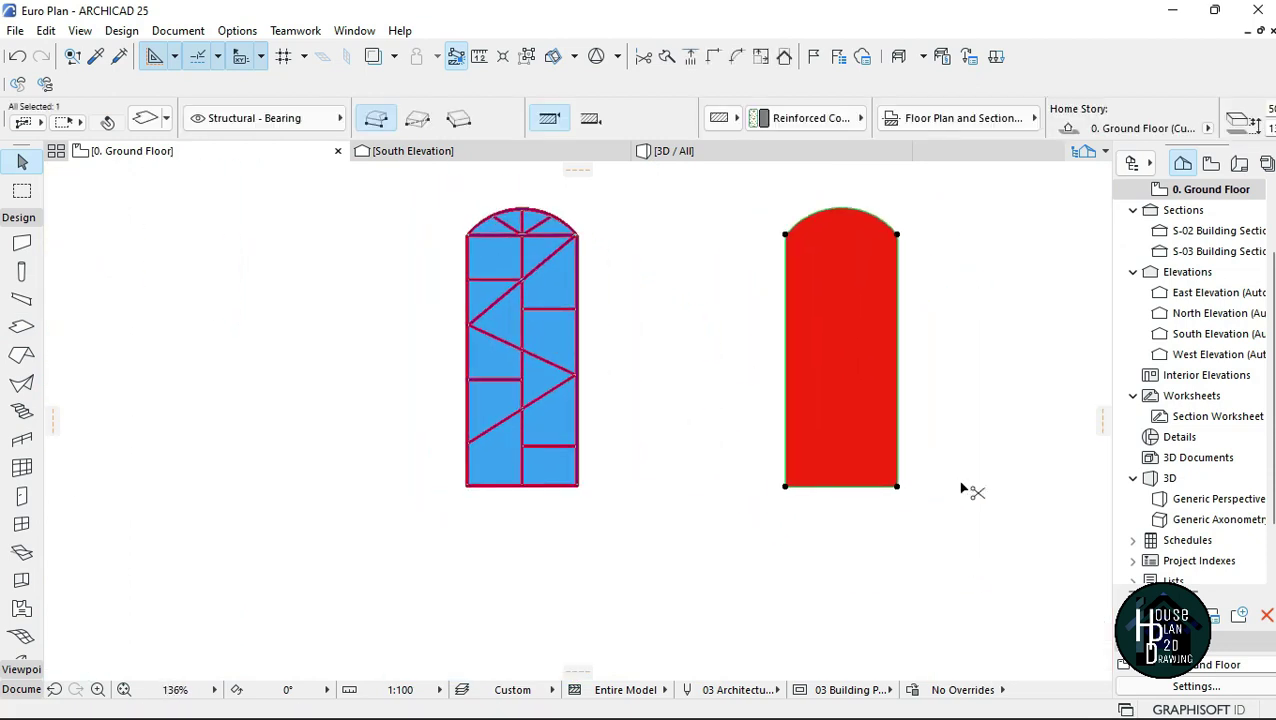
pyautogui.scroll(4, 900, 495)
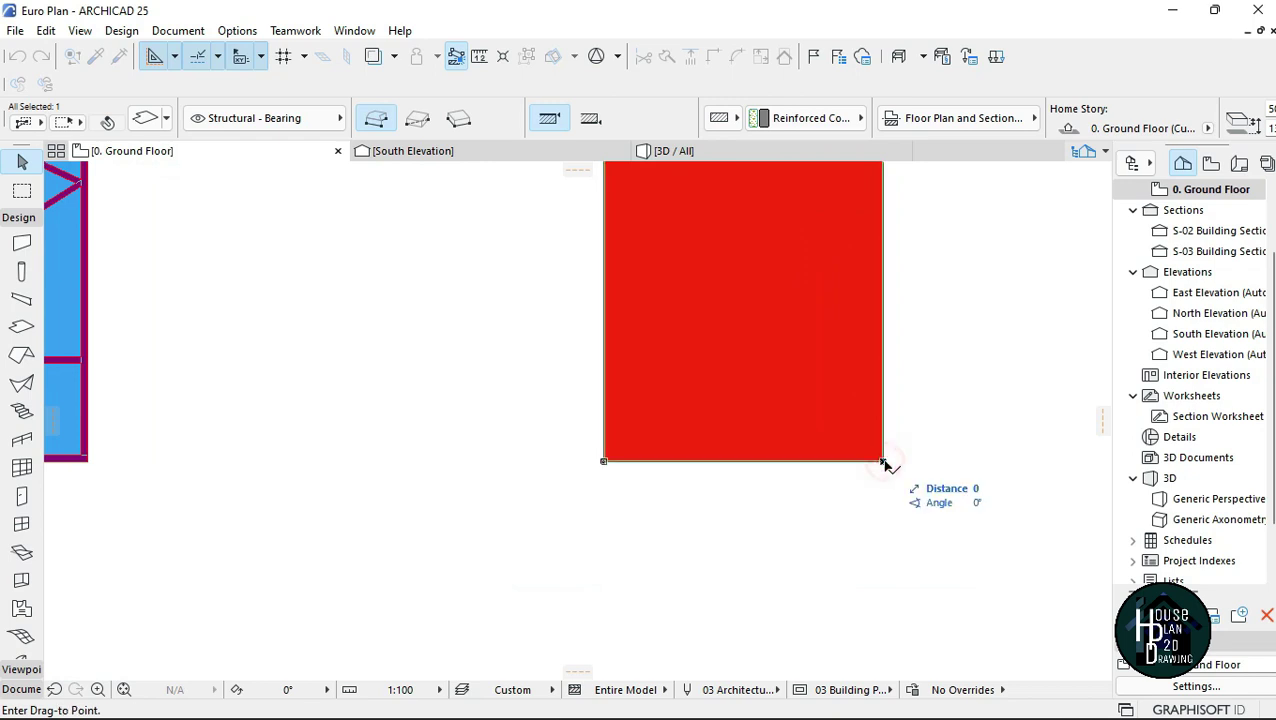
pyautogui.scroll(-2, 900, 470)
pyautogui.scroll(4, 680, 468)
pyautogui.scroll(2, 715, 500)
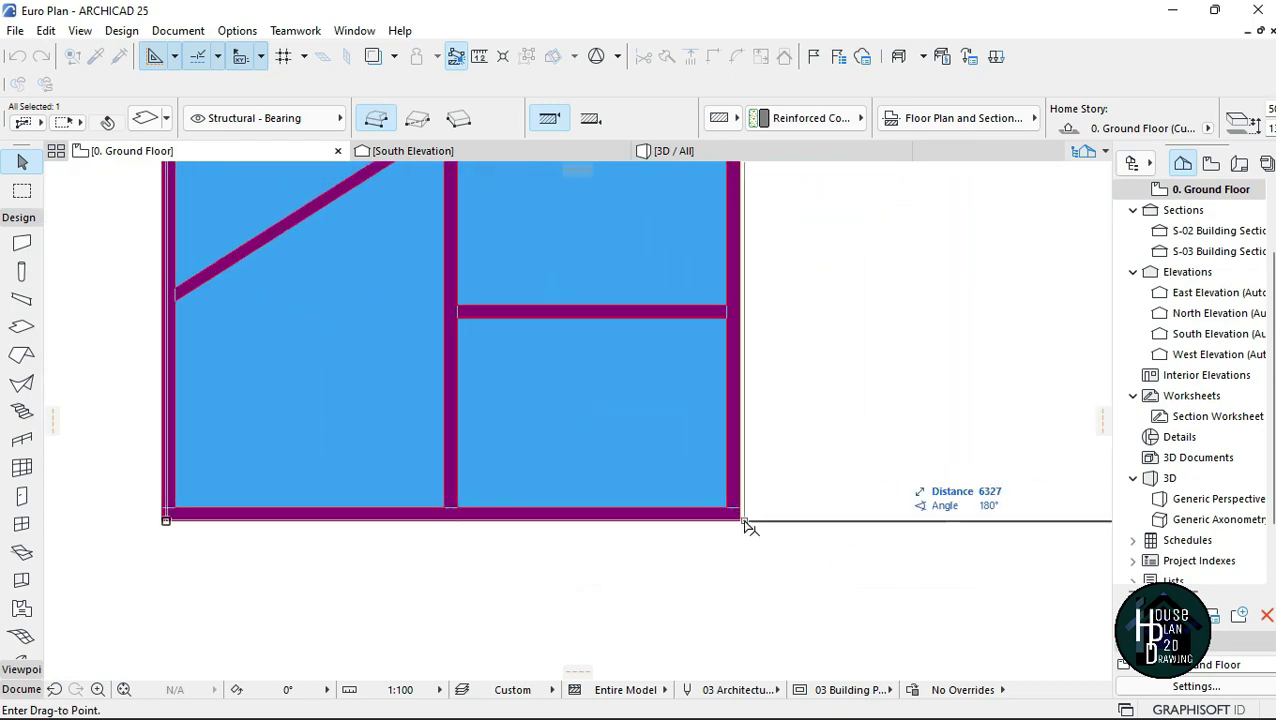
pyautogui.click(741, 521)
pyautogui.scroll(-5, 692, 512)
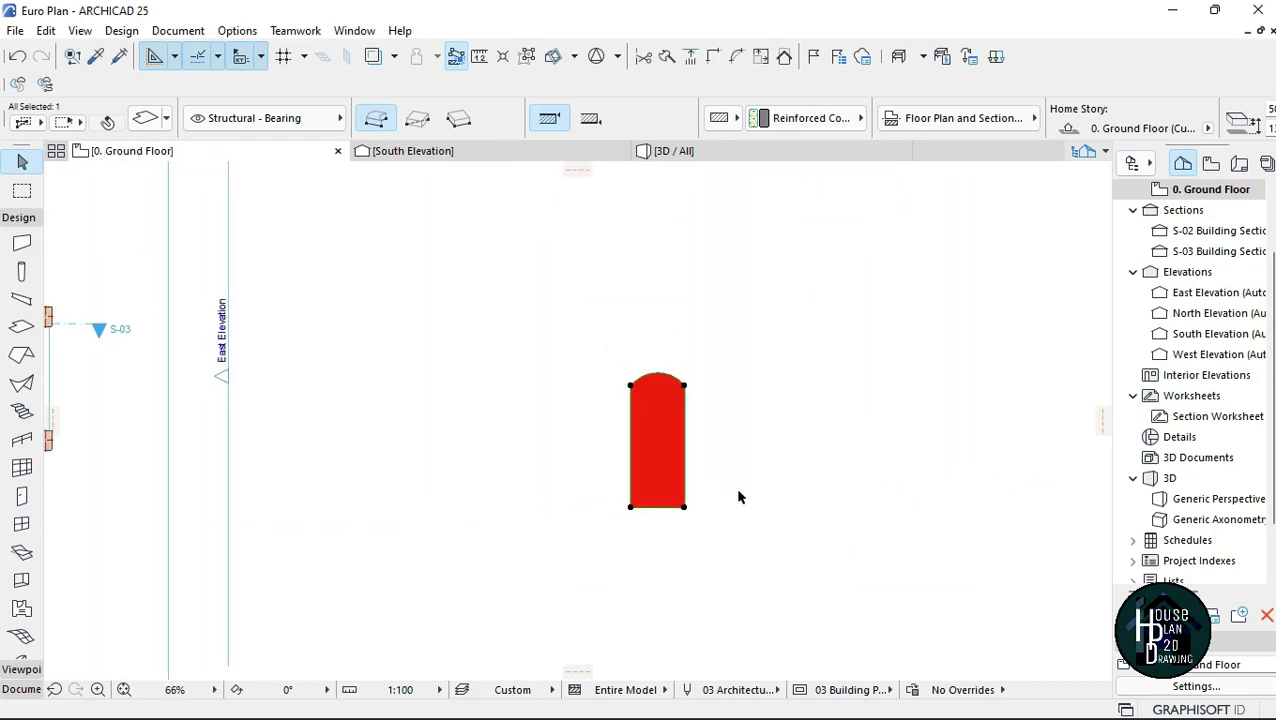
pyautogui.click(698, 482)
# Step: Send the new horizontal bar slab backward in the display order, behind the red arched slab
pyautogui.scroll(4, 692, 480)
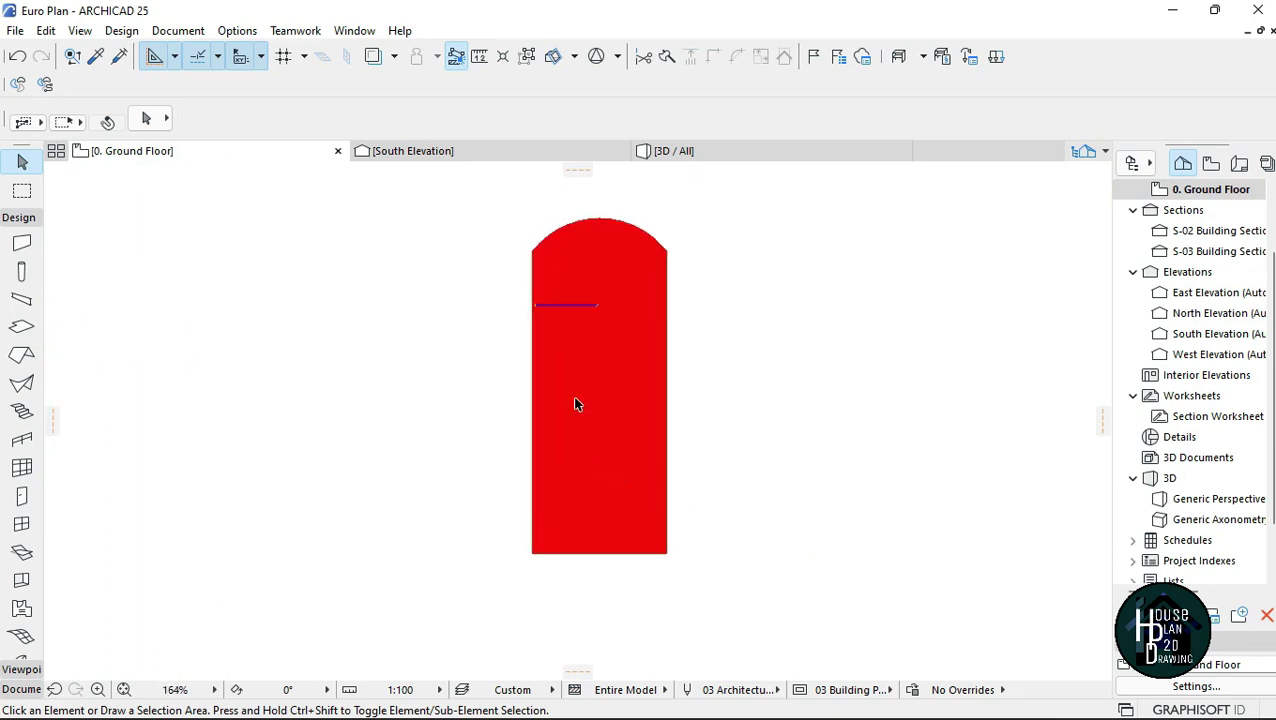
pyautogui.scroll(9, 588, 298)
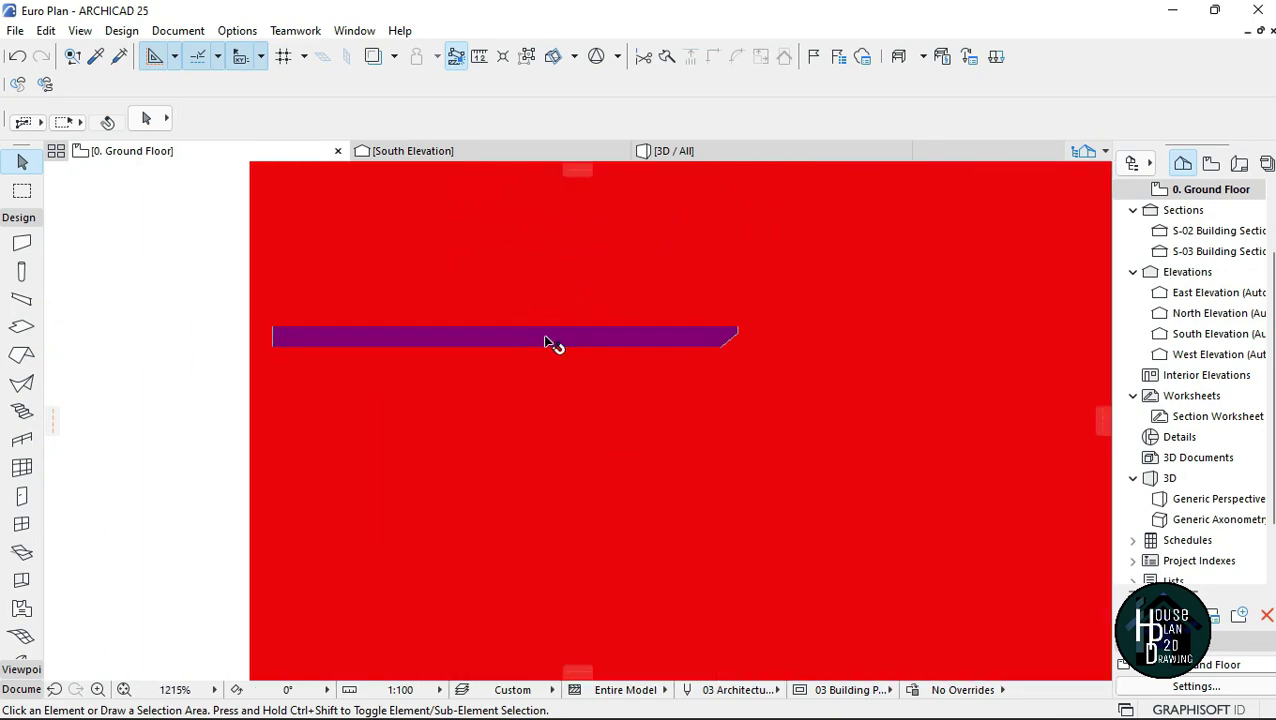
pyautogui.click(545, 341)
pyautogui.rightClick(545, 341)
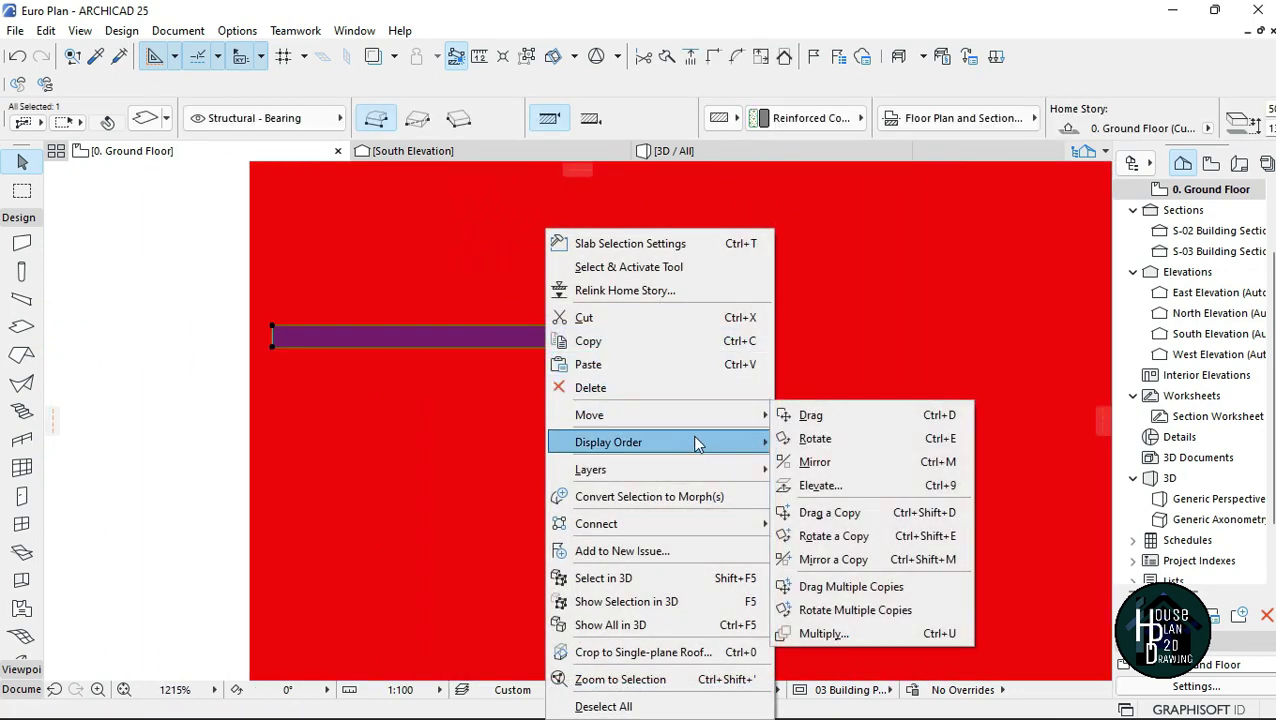
pyautogui.moveTo(708, 447)
pyautogui.click(825, 487)
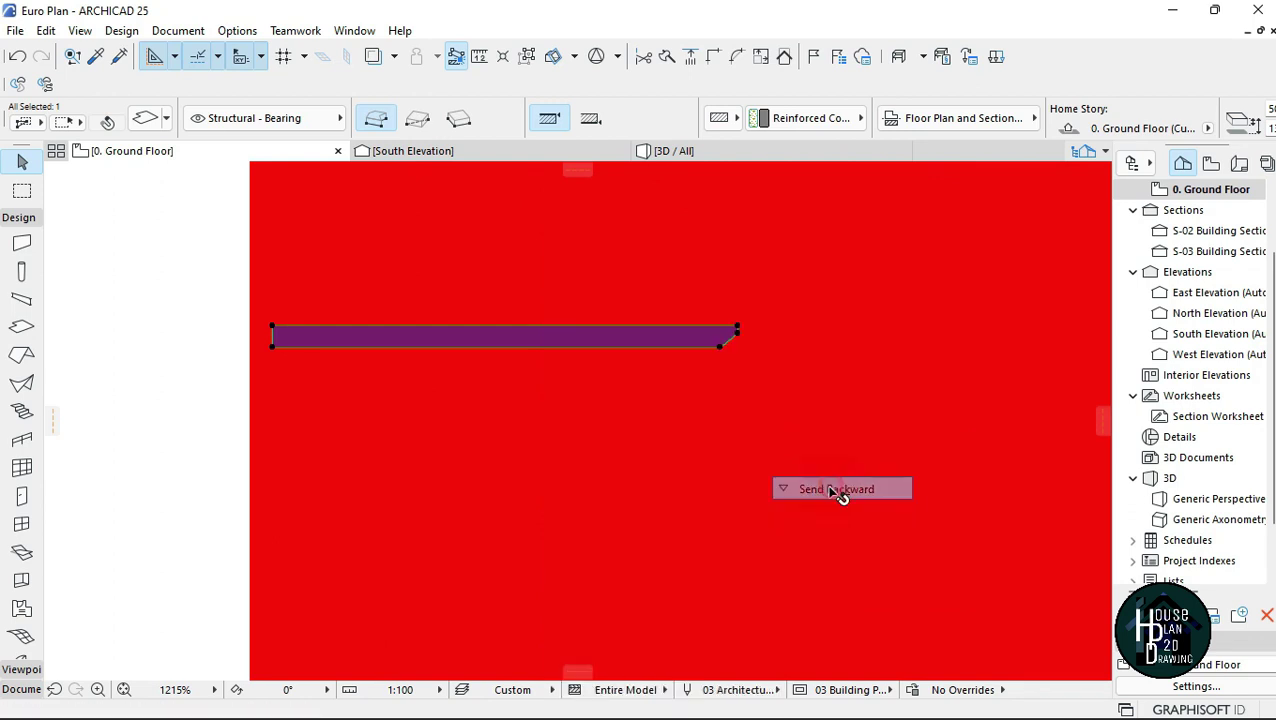
pyautogui.press('Escape')
pyautogui.scroll(-8, 577, 359)
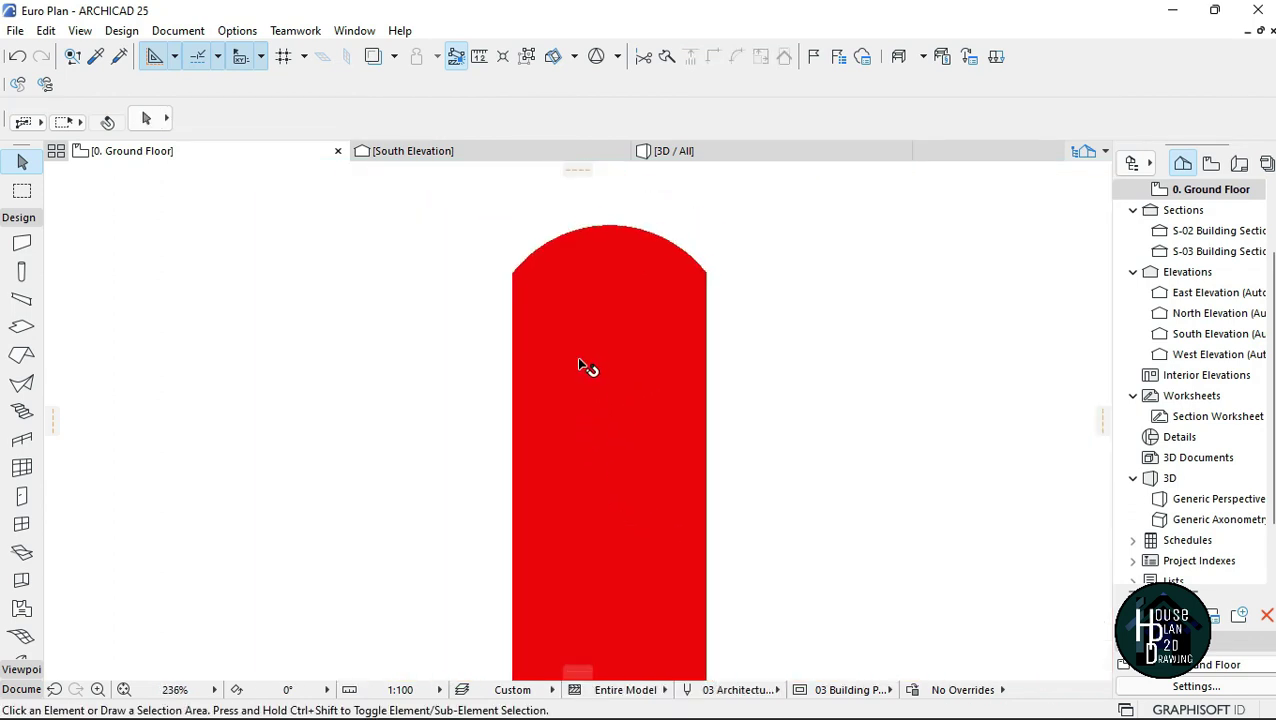
# Step: Save all the assembled window elements as a window in the Embedded Library, replacing My Design Window.gsm
pyautogui.moveTo(424, 201); pyautogui.dragTo(770, 652)
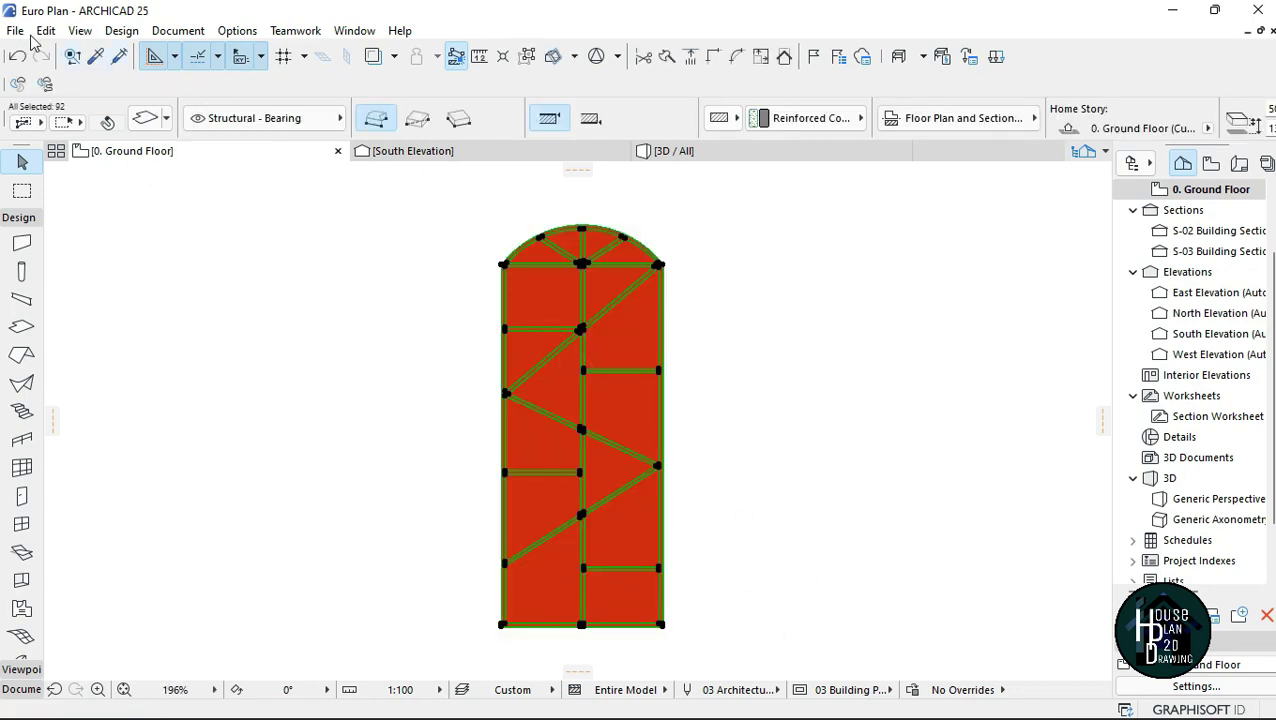
pyautogui.click(16, 31)
pyautogui.moveTo(105, 342)
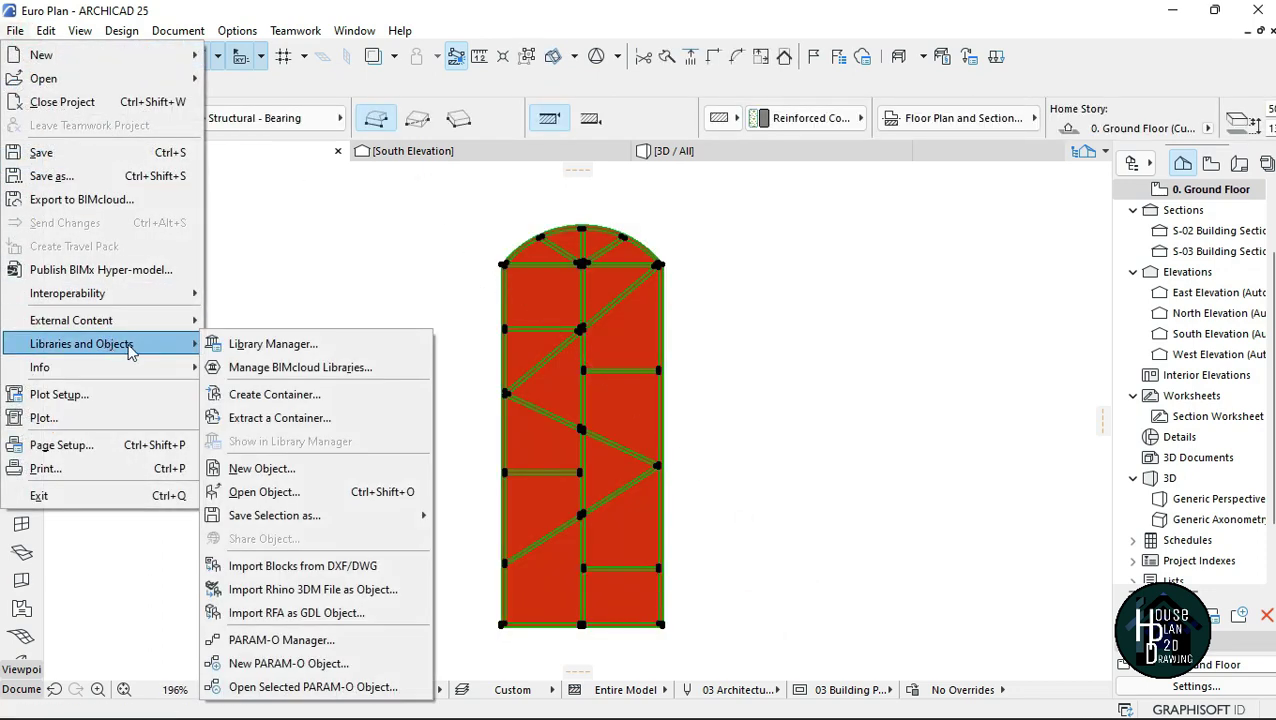
pyautogui.moveTo(332, 516)
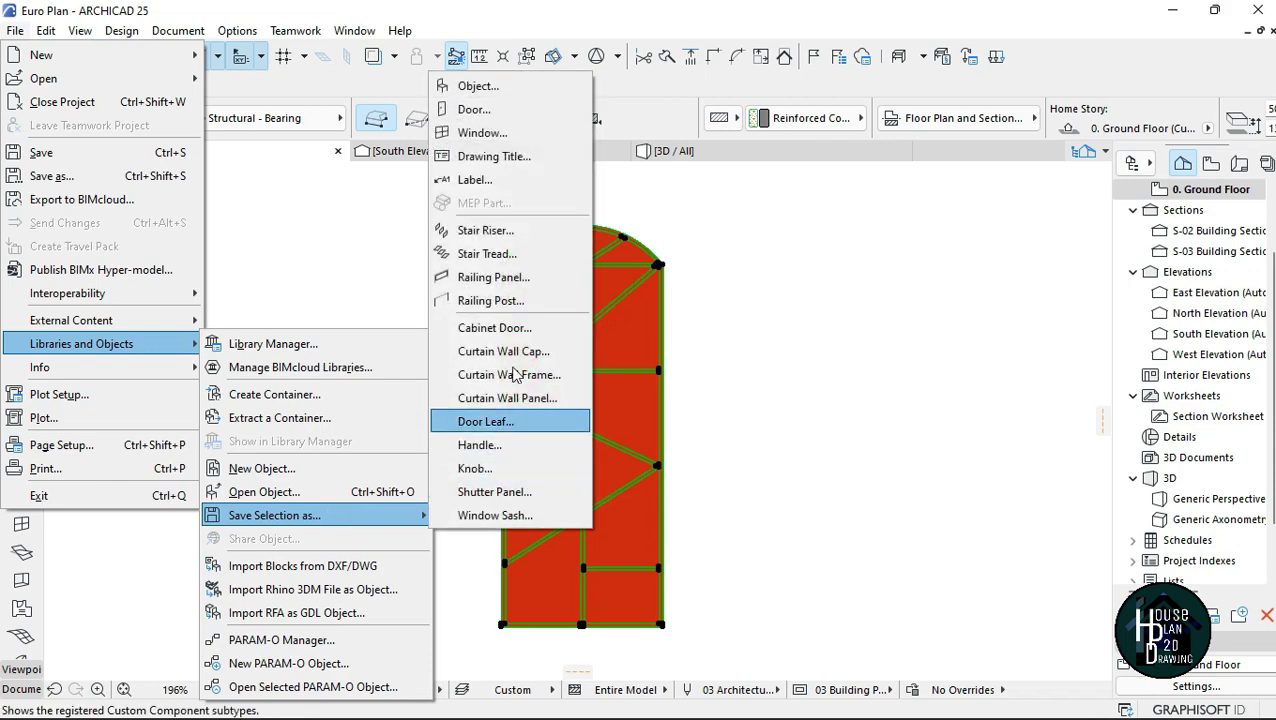
pyautogui.click(495, 132)
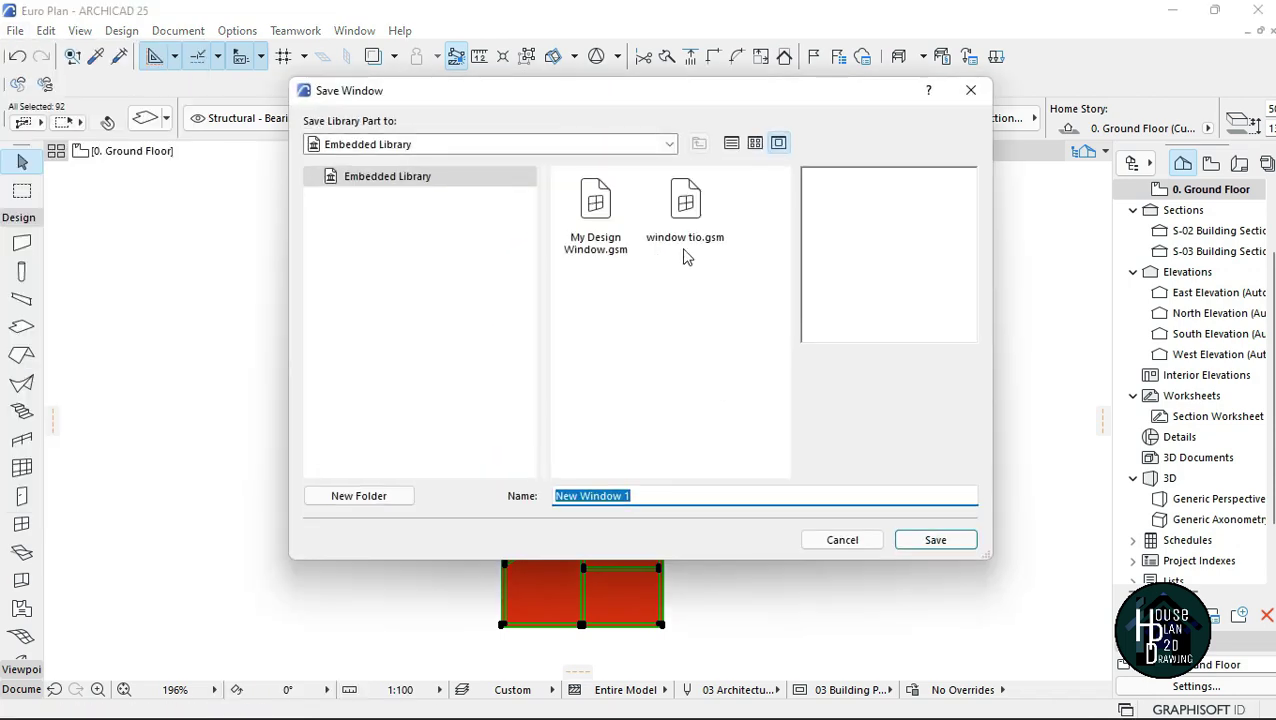
pyautogui.click(595, 203)
pyautogui.click(935, 540)
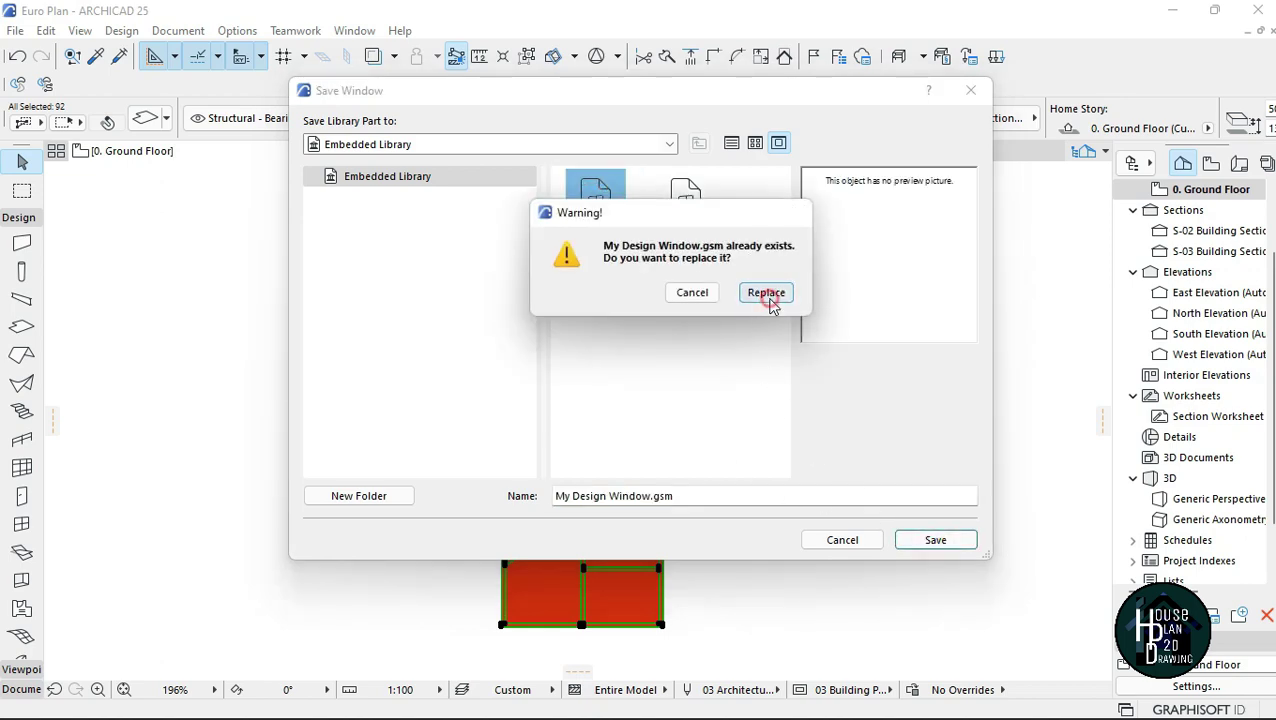
pyautogui.click(767, 294)
pyautogui.click(803, 473)
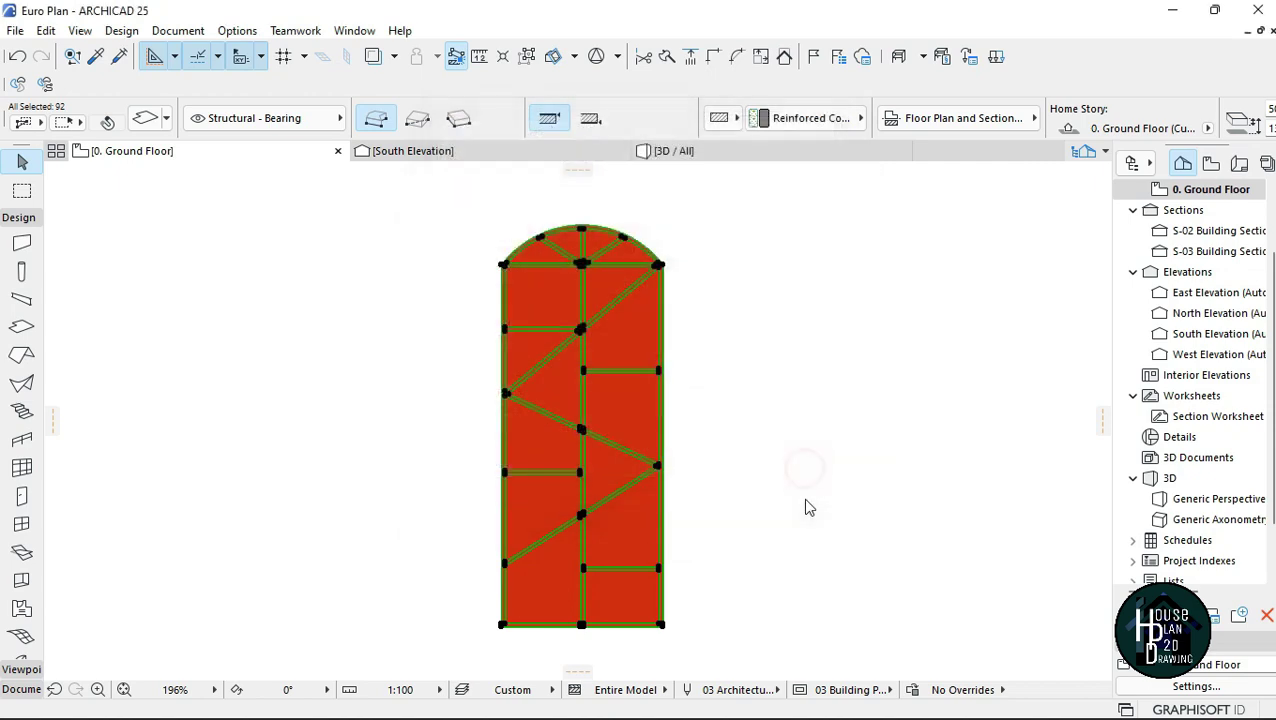
pyautogui.click(710, 266)
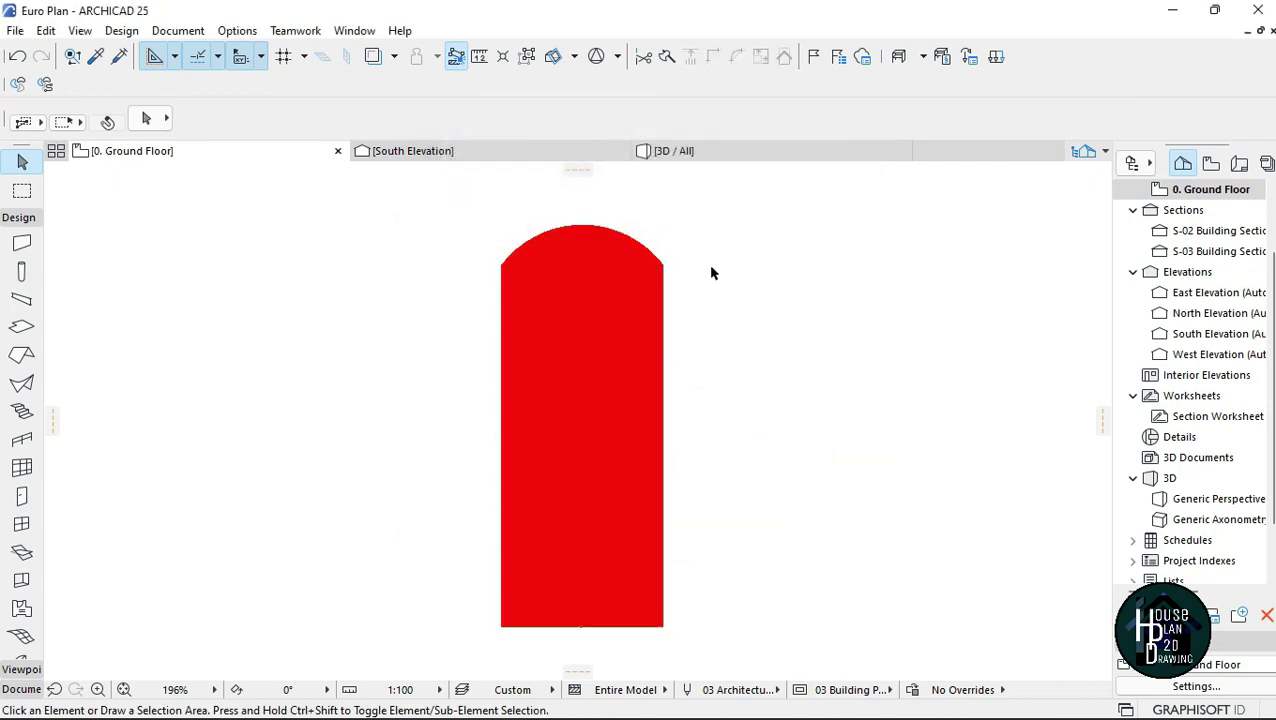
# Step: Examine the large arched window in the house's front wall in 3D, from near and far
pyautogui.click(748, 153)
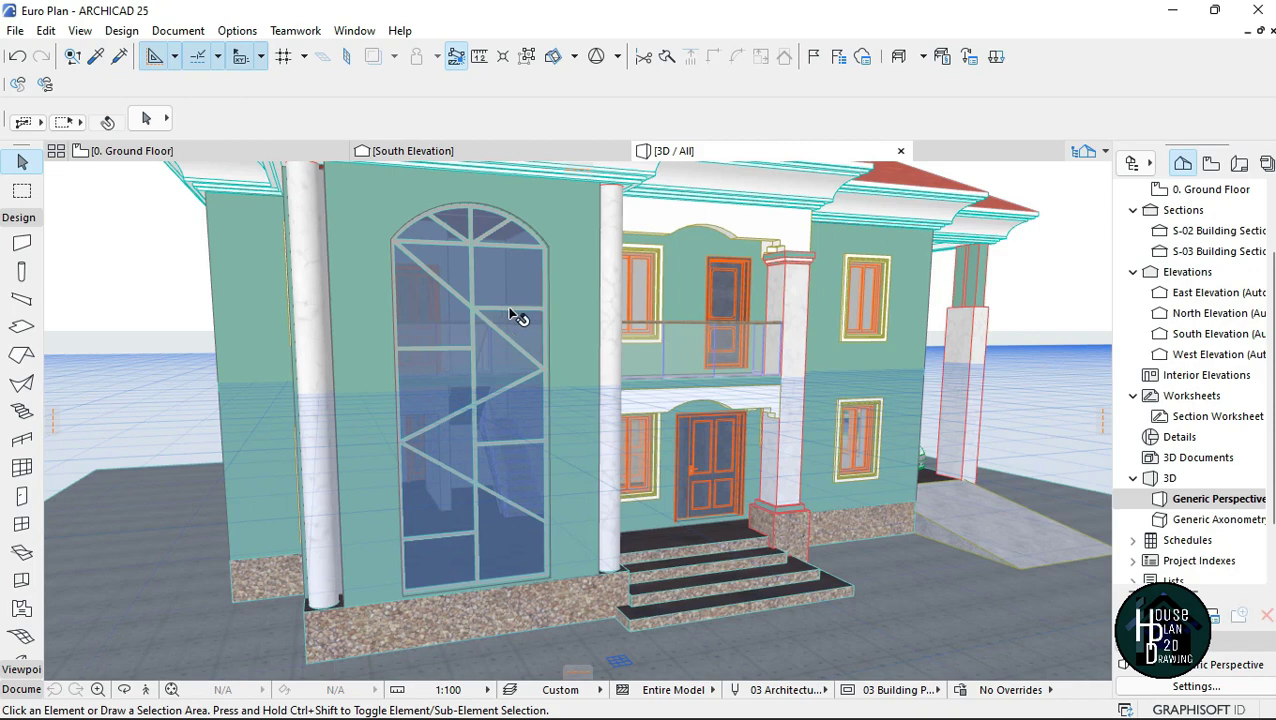
pyautogui.click(145, 690)
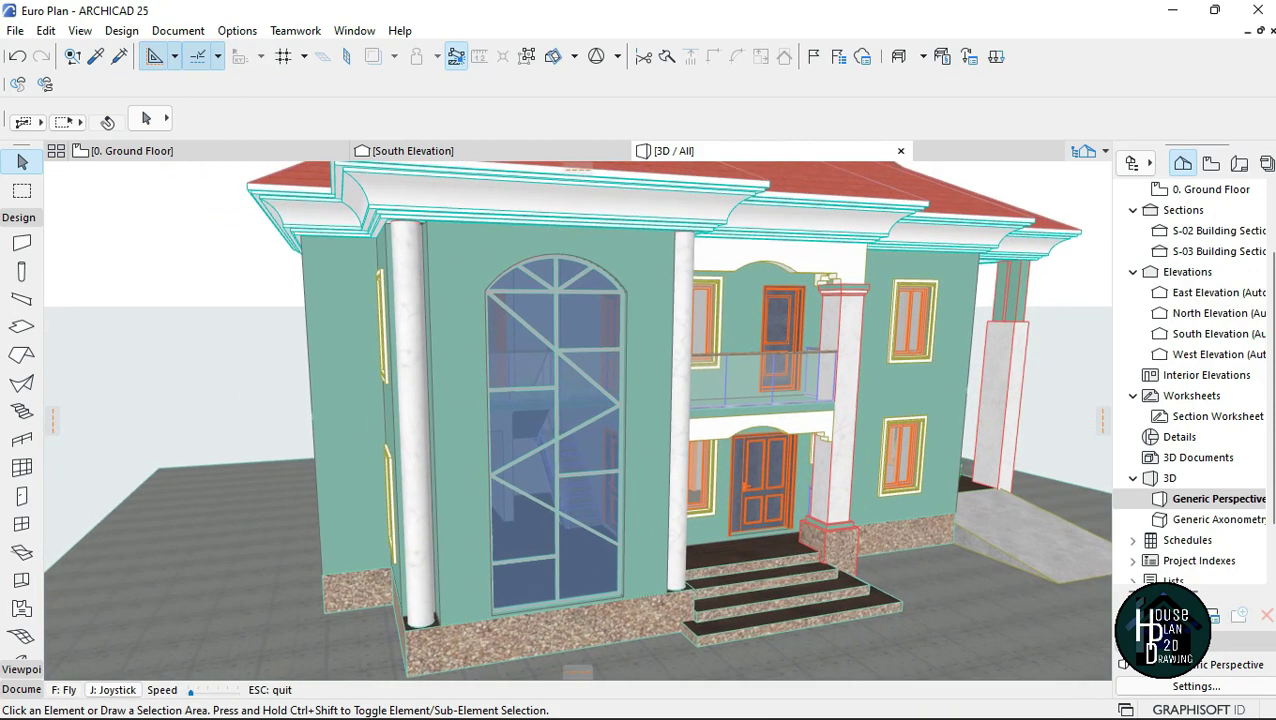
pyautogui.press('Up')
pyautogui.press('Left')
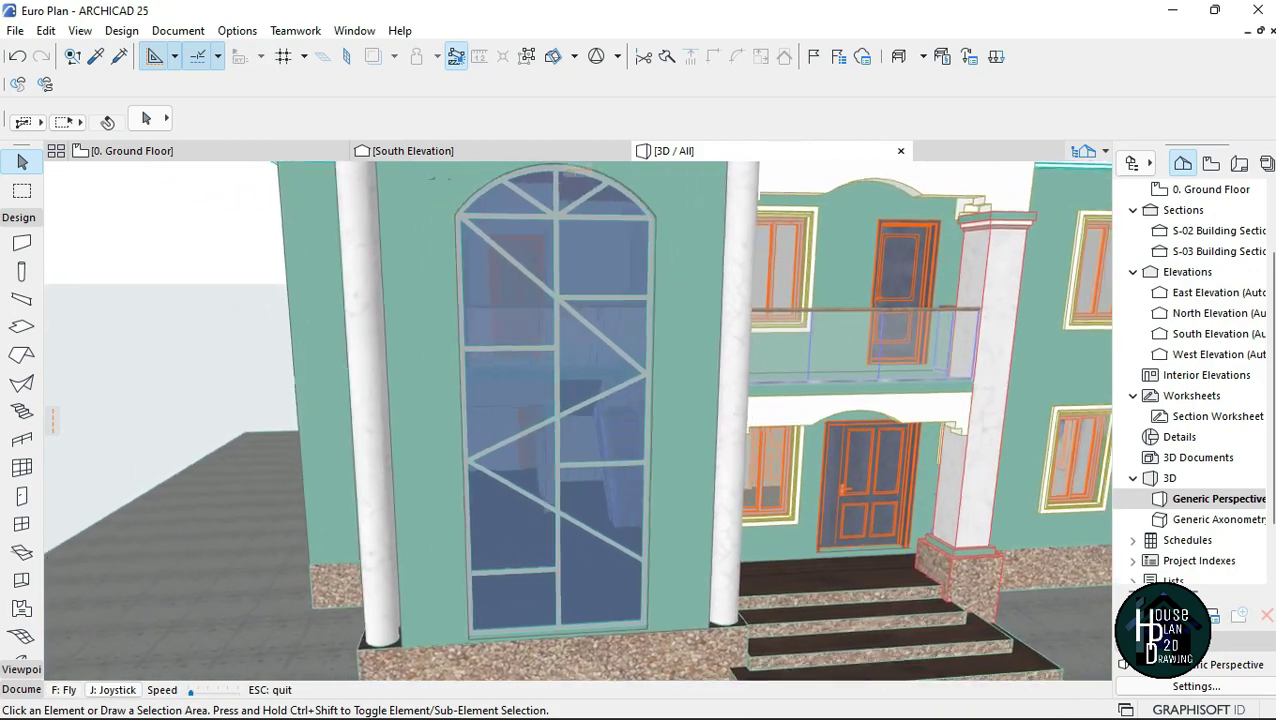
pyautogui.press('Down')
pyautogui.press('Escape')
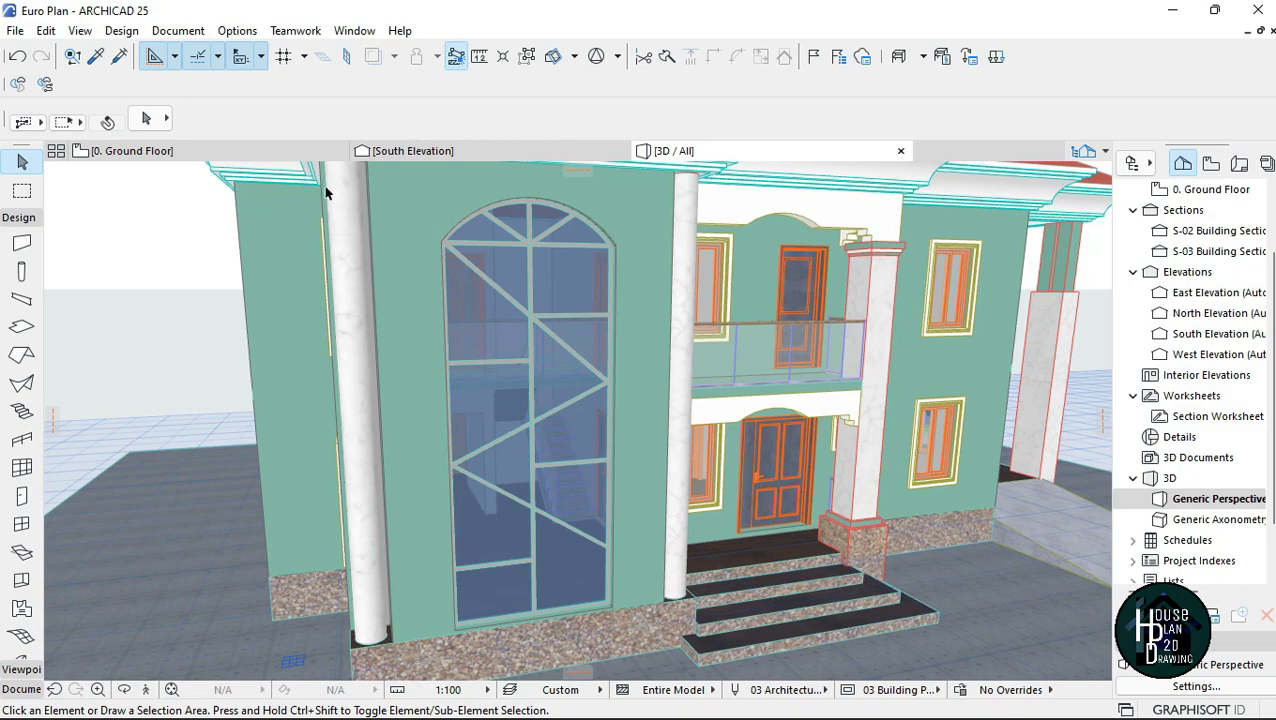
# Step: Delete the existing My Design Window from the front wall on the ground floor plan
pyautogui.press('F2')
pyautogui.scroll(8, 214, 364)
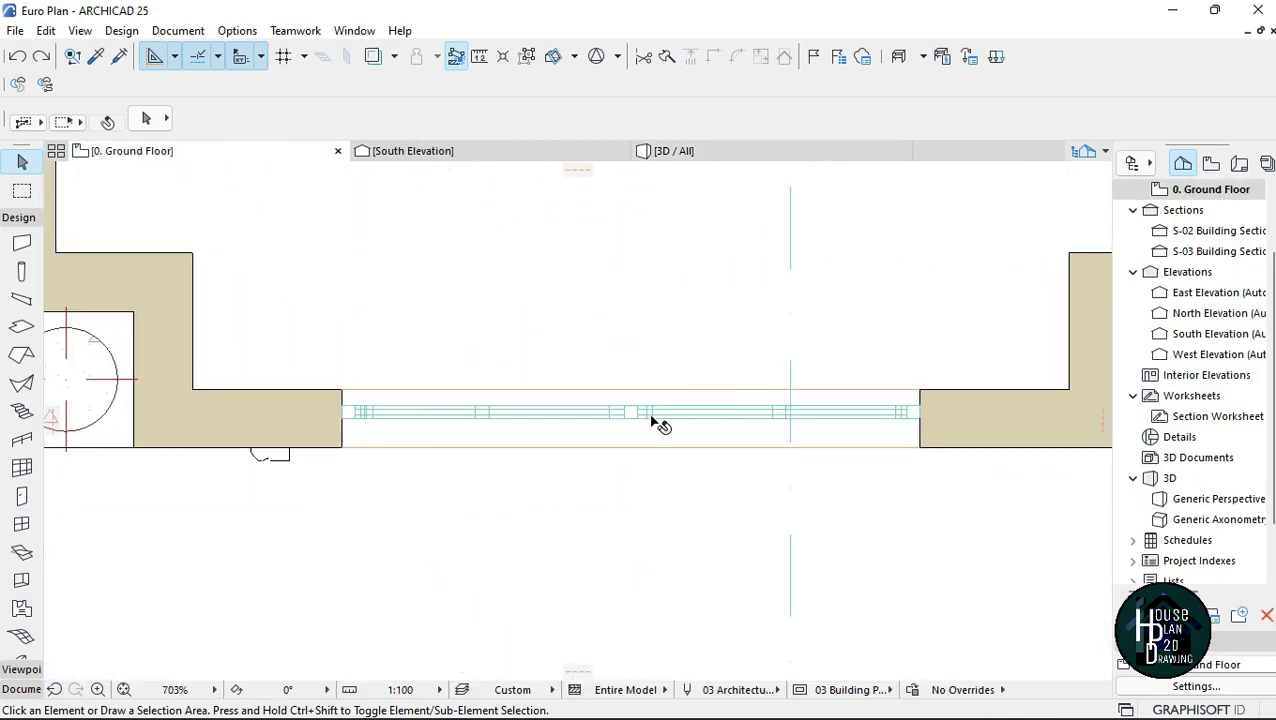
pyautogui.scroll(-3, 651, 420)
pyautogui.scroll(3, 567, 418)
pyautogui.click(555, 418)
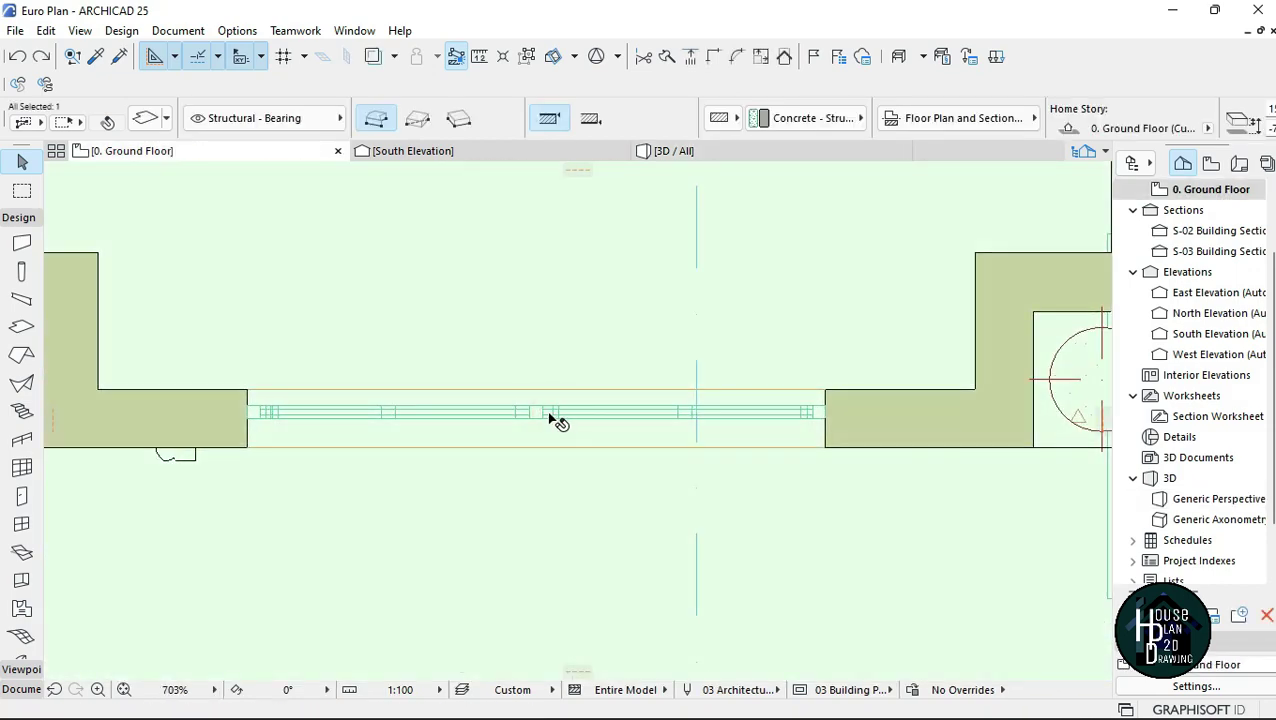
pyautogui.press('Escape')
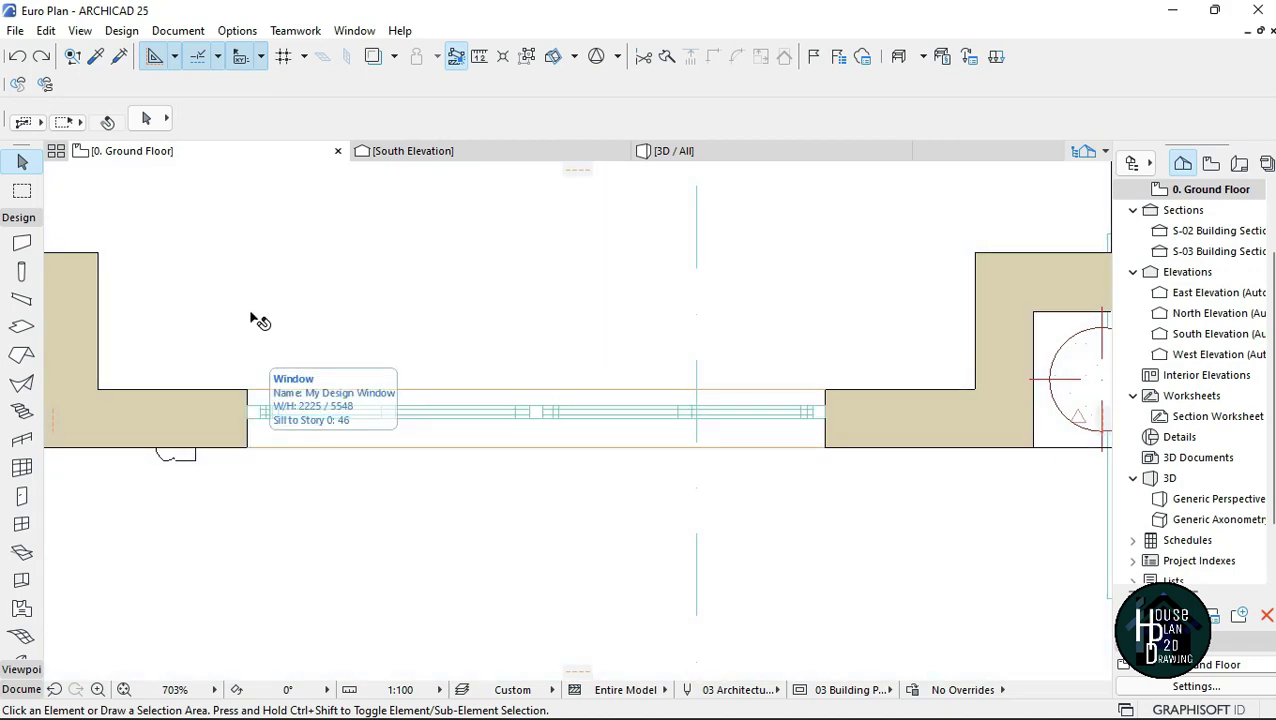
pyautogui.click(364, 422)
pyautogui.scroll(-5, 253, 322)
pyautogui.rightClick(256, 242)
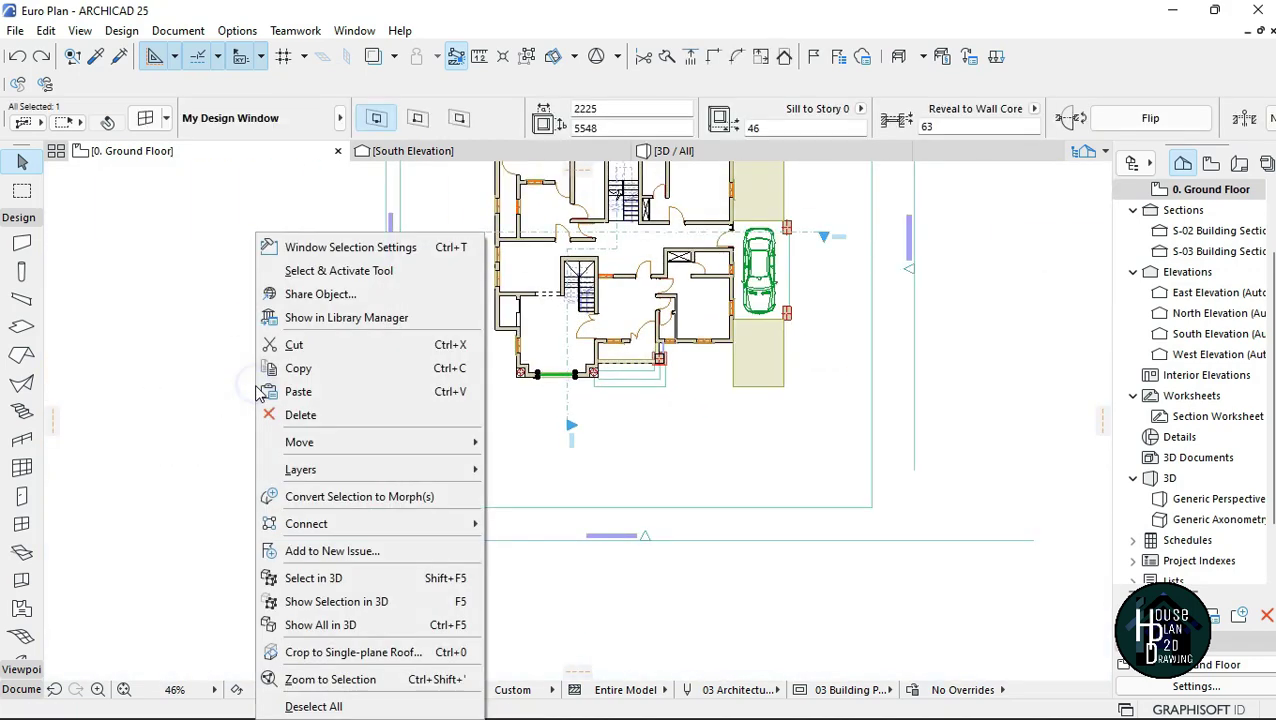
pyautogui.click(285, 413)
pyautogui.scroll(5, 555, 456)
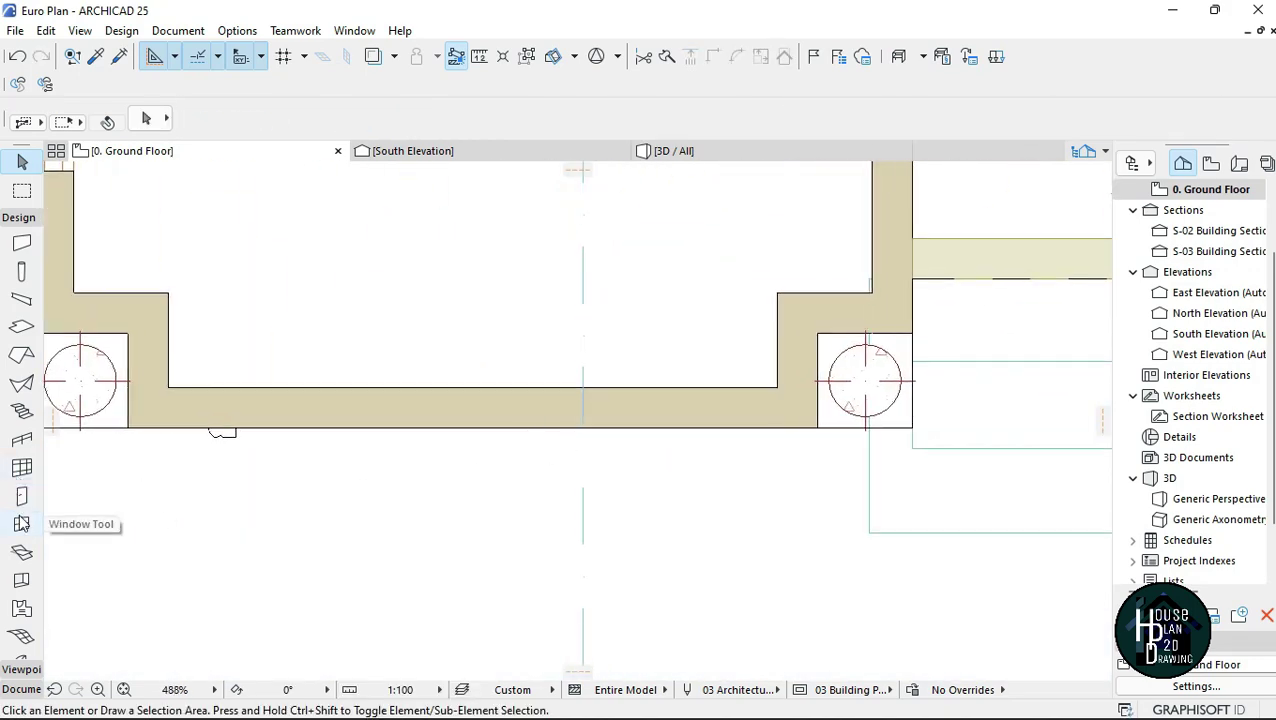
pyautogui.click(22, 524)
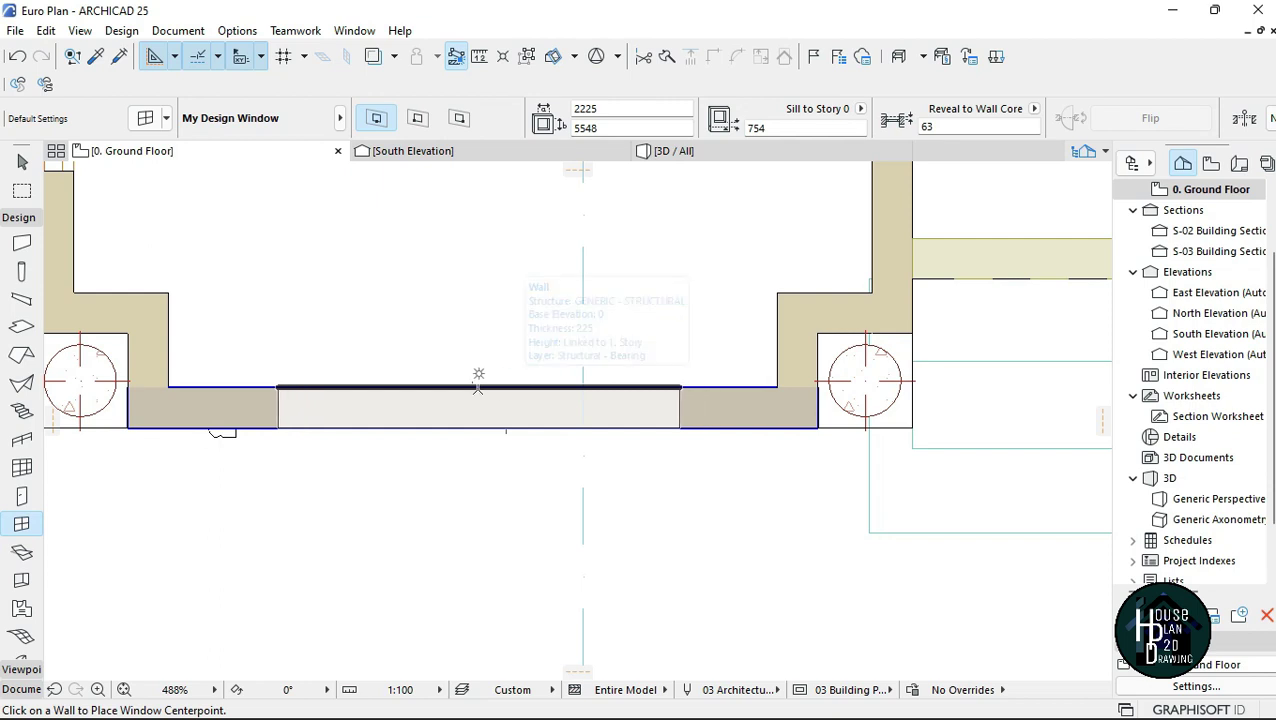
pyautogui.click(506, 427)
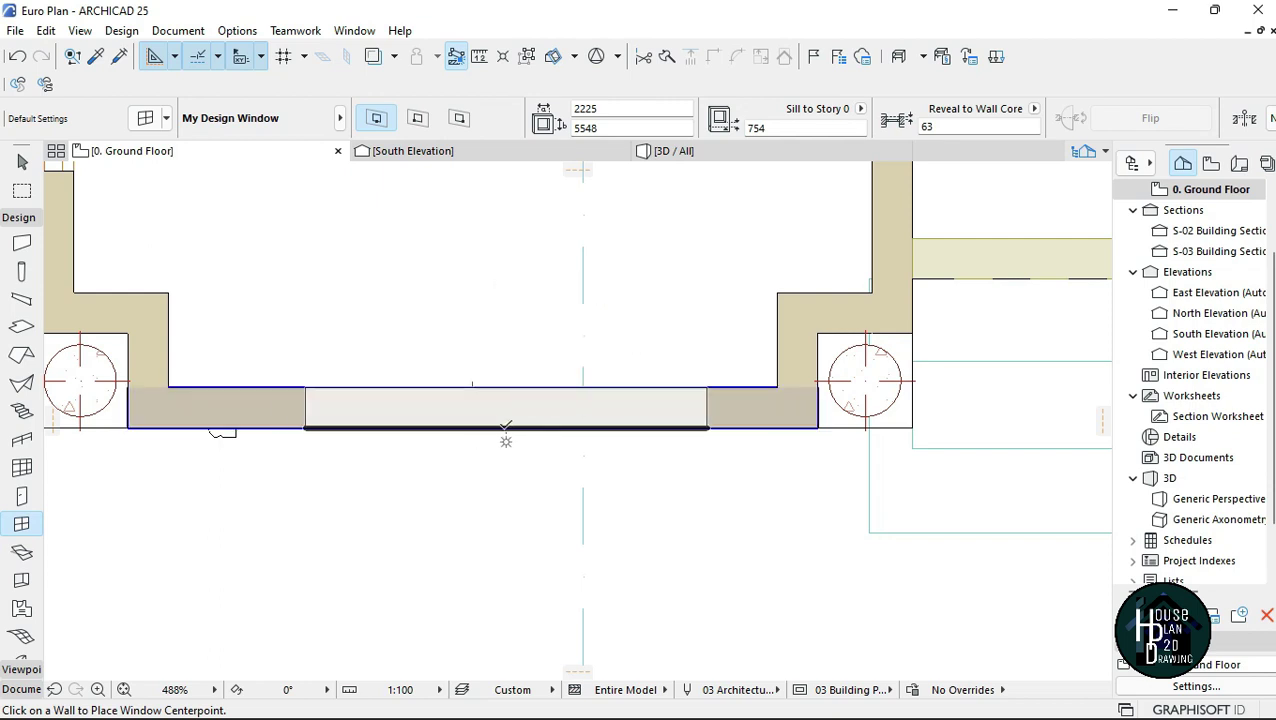
pyautogui.press('Escape')
pyautogui.press('Escape')
# Step: Try to move the lines of the small profile outline away from the front wall and undo the move
pyautogui.scroll(6, 198, 453)
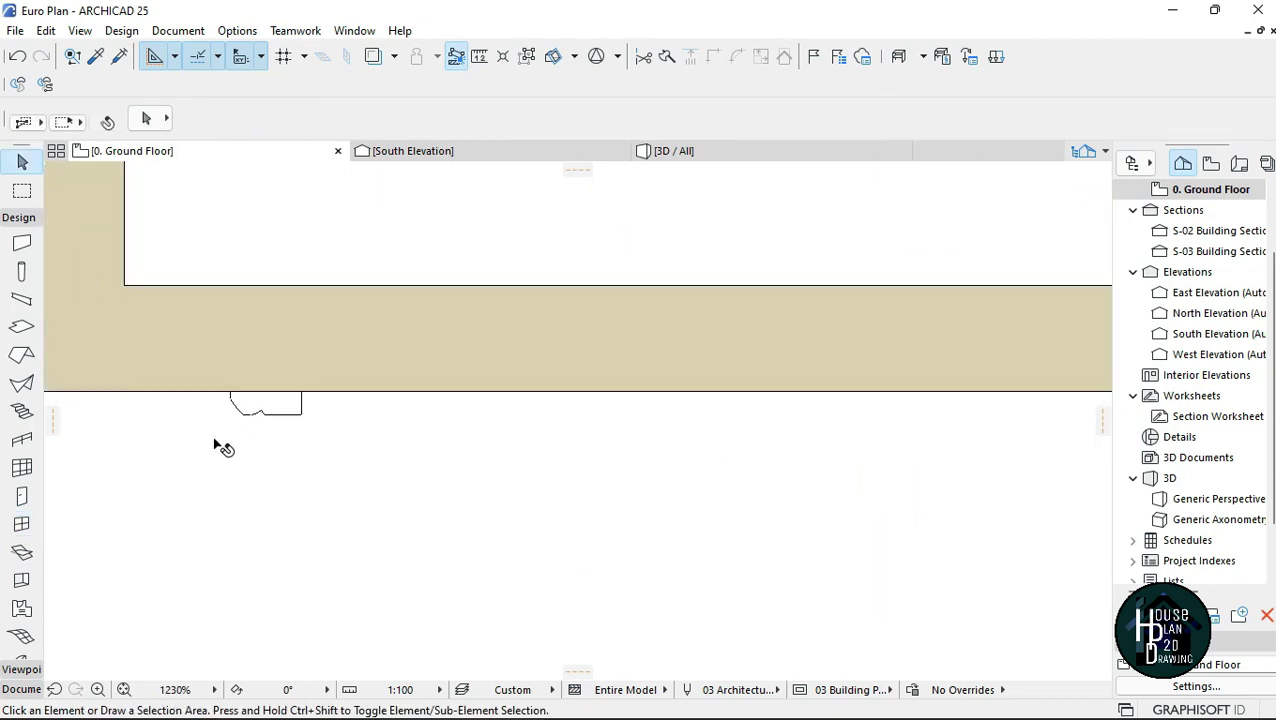
pyautogui.click(322, 402)
pyautogui.press('Escape')
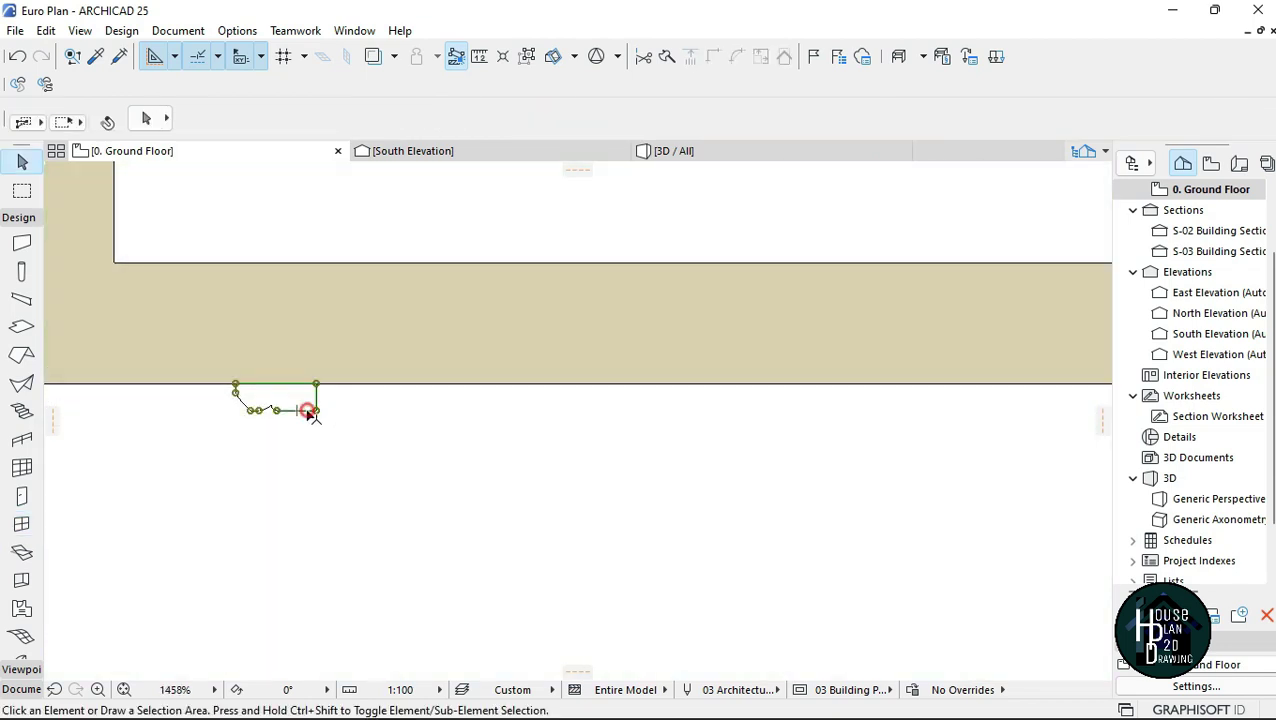
pyautogui.click(311, 412)
pyautogui.click(317, 384)
pyautogui.click(316, 498)
pyautogui.press('Escape')
pyautogui.scroll(-5, 305, 457)
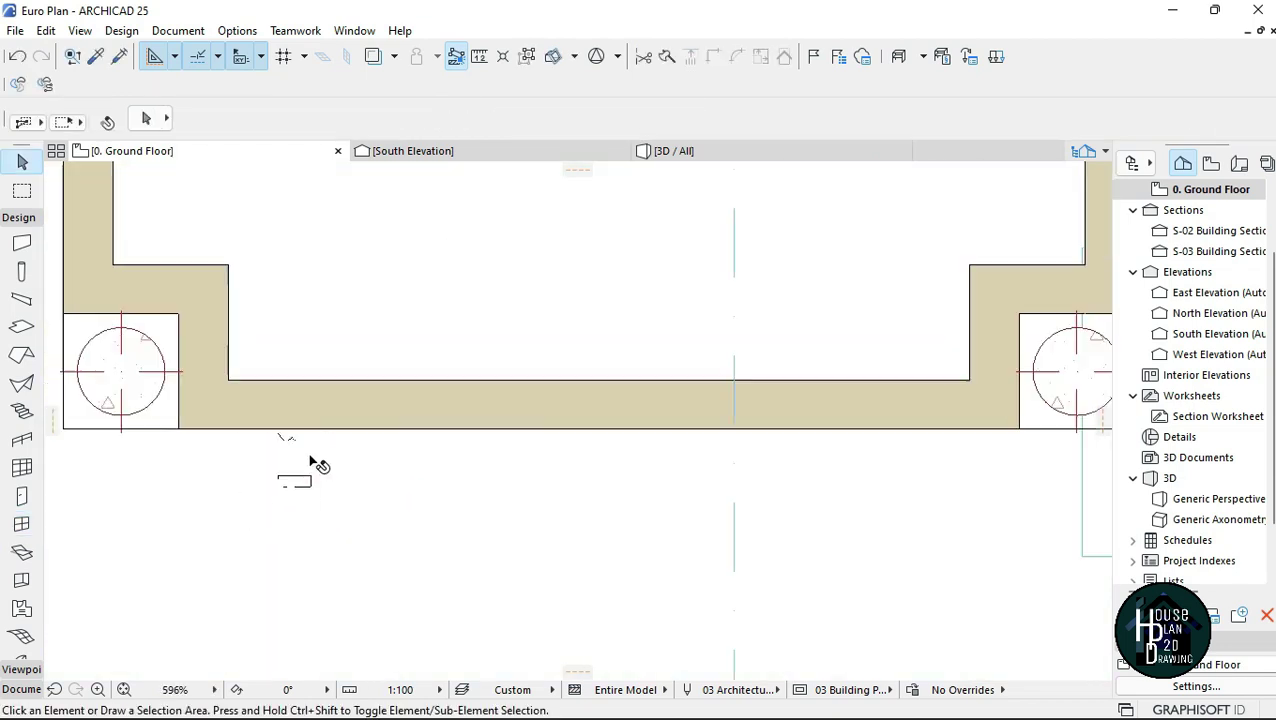
pyautogui.scroll(4, 304, 457)
pyautogui.hotkey('ctrl', 'z')
# Step: Move all lines and arcs of the small profile outline together to a clear spot outside the front wall
pyautogui.scroll(7, 275, 432)
pyautogui.keyDown('shift'); pyautogui.click(312, 425); pyautogui.keyUp('shift')
pyautogui.keyDown('shift'); pyautogui.click(376, 436); pyautogui.keyUp('shift')
pyautogui.keyDown('shift'); pyautogui.click(396, 433); pyautogui.keyUp('shift')
pyautogui.scroll(-5, 388, 448)
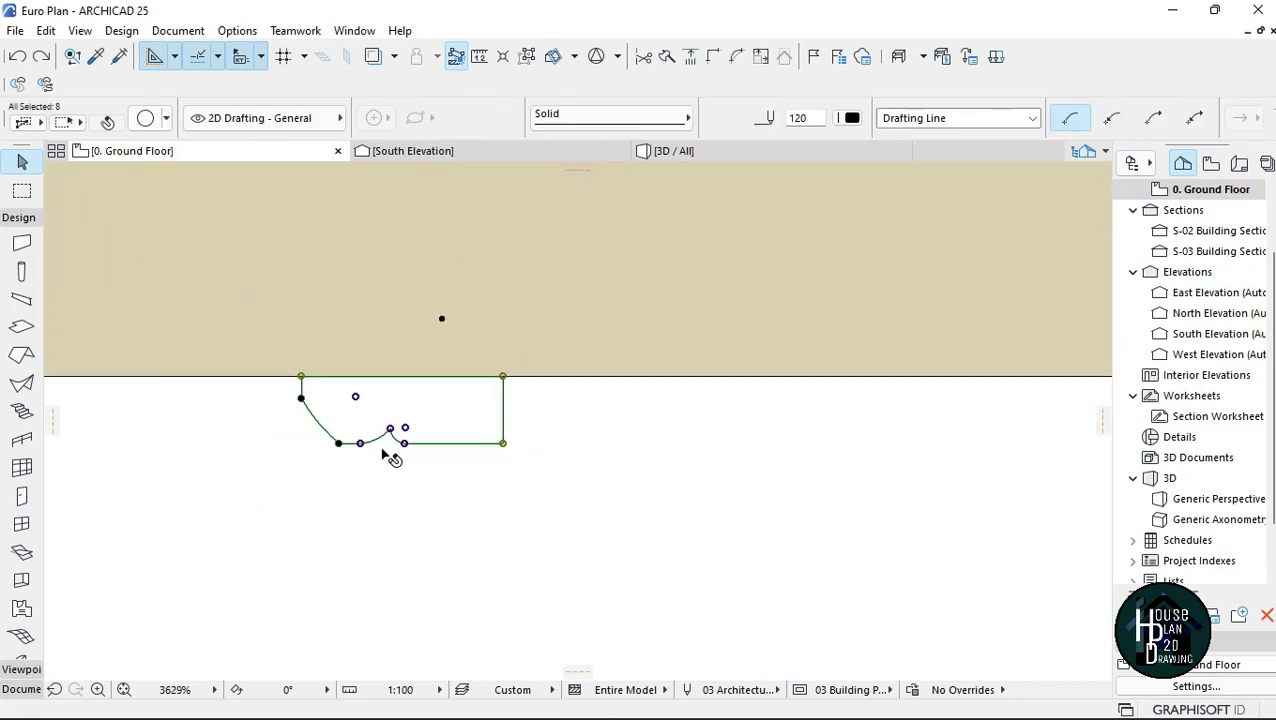
pyautogui.click(442, 399)
pyautogui.scroll(-4, 443, 398)
pyautogui.click(442, 546)
pyautogui.press('Escape')
pyautogui.scroll(-5, 364, 474)
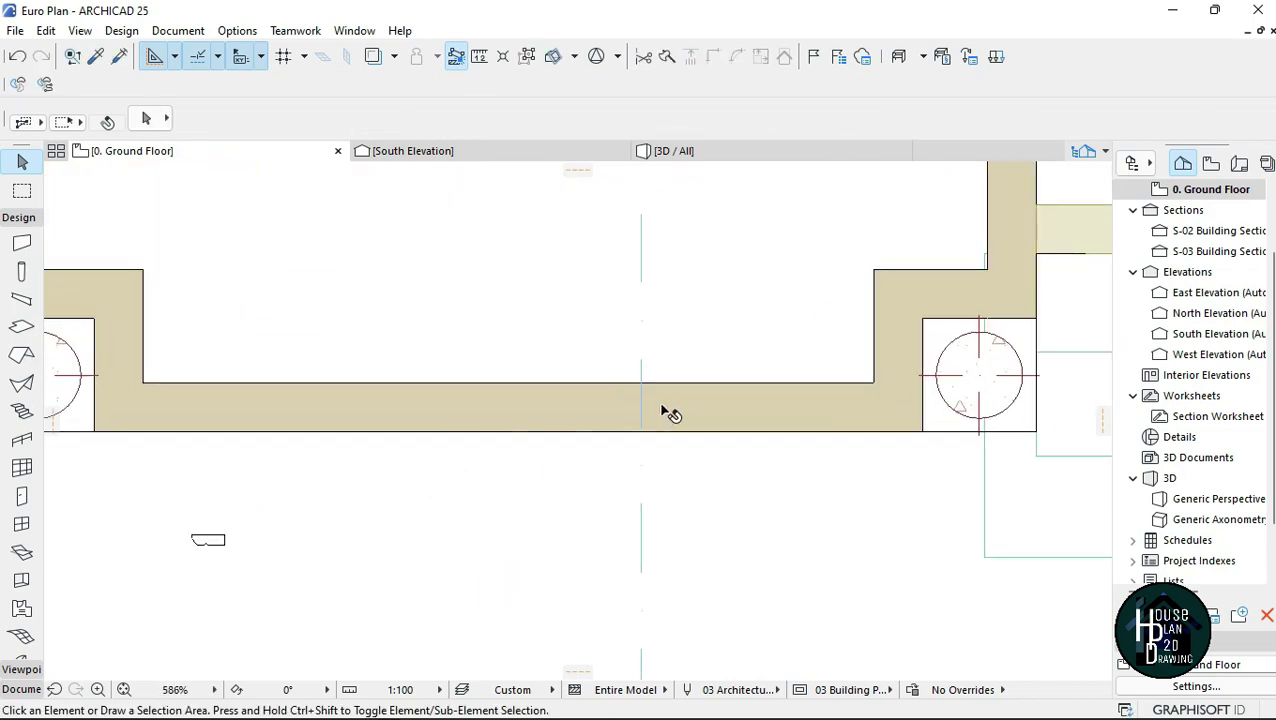
# Step: Place My Design Window, 2225 by 5548, at the centre of the front wall's outer face on the ground floor plan
pyautogui.scroll(-2, 620, 418)
pyautogui.scroll(1, 480, 428)
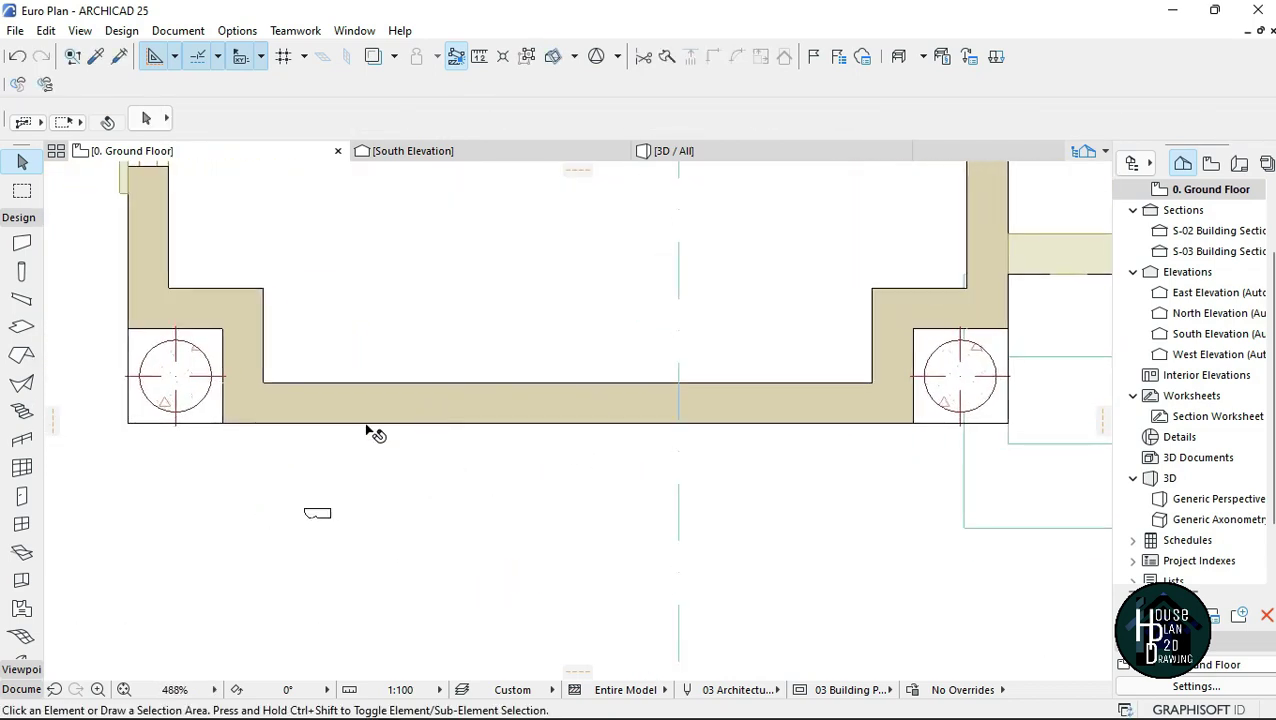
pyautogui.click(22, 527)
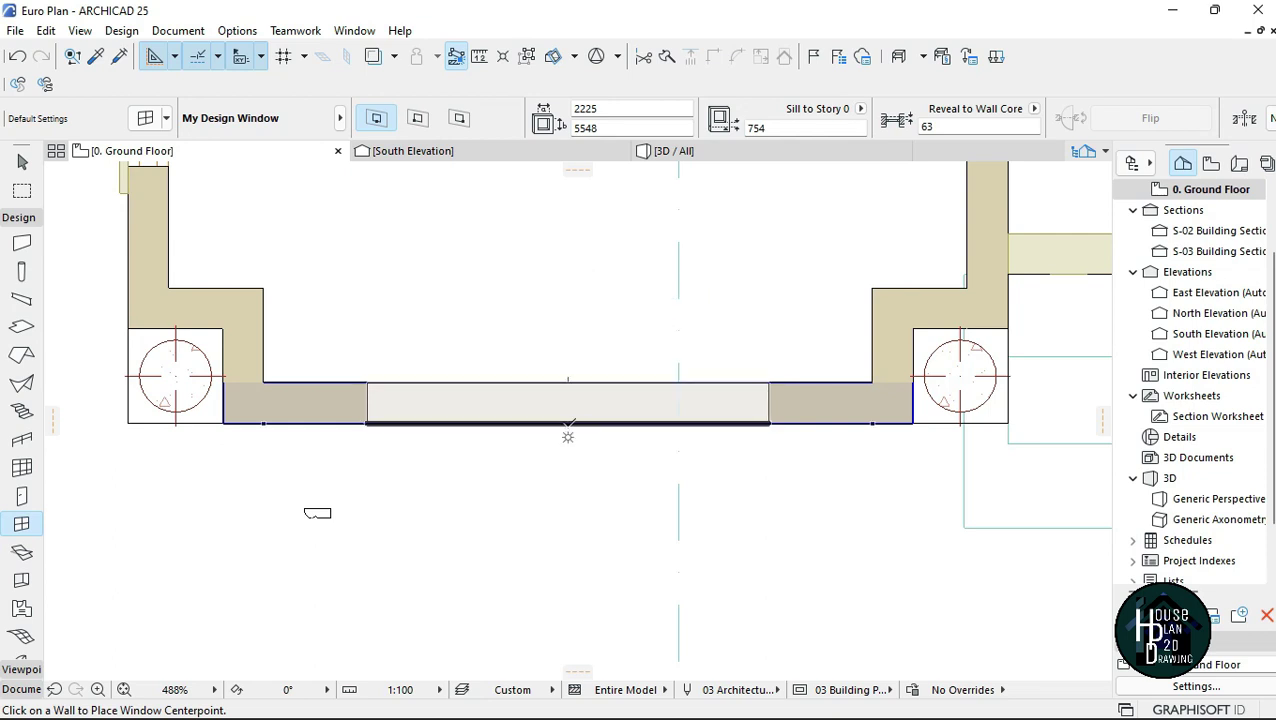
pyautogui.click(568, 427)
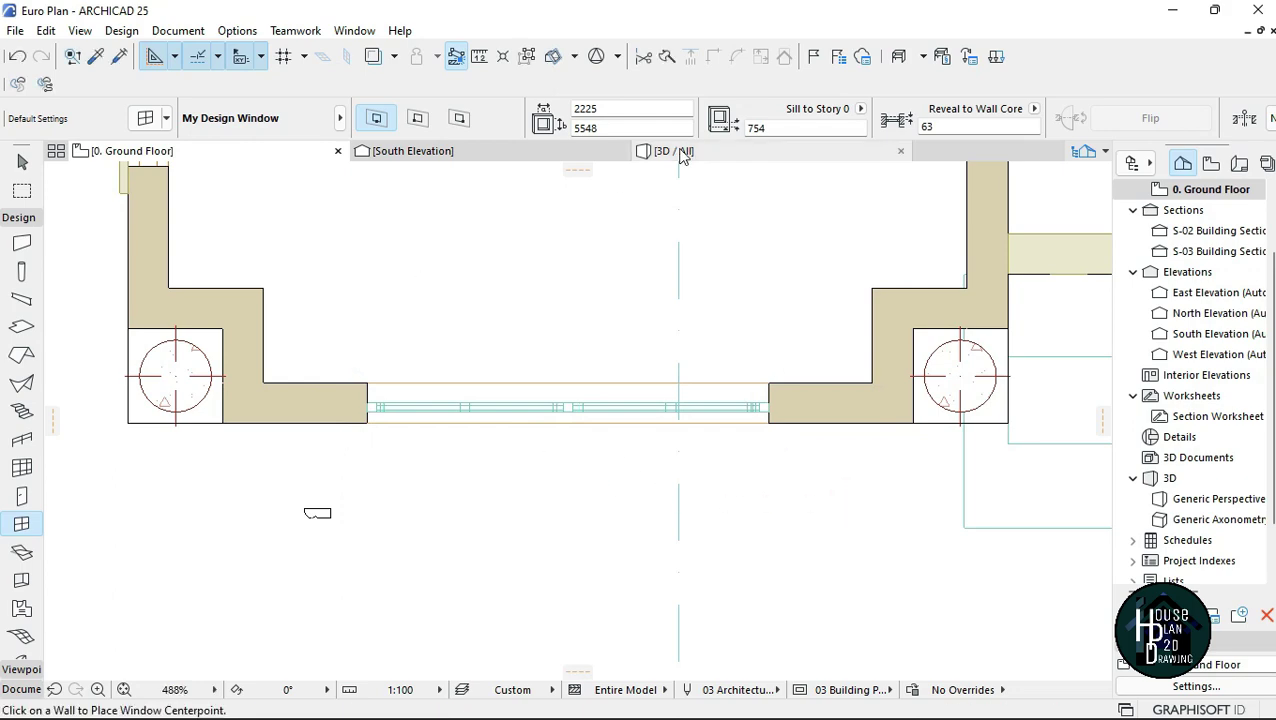
# Step: Examine the height of the newly placed arched window on the house front in 3D
pyautogui.click(722, 158)
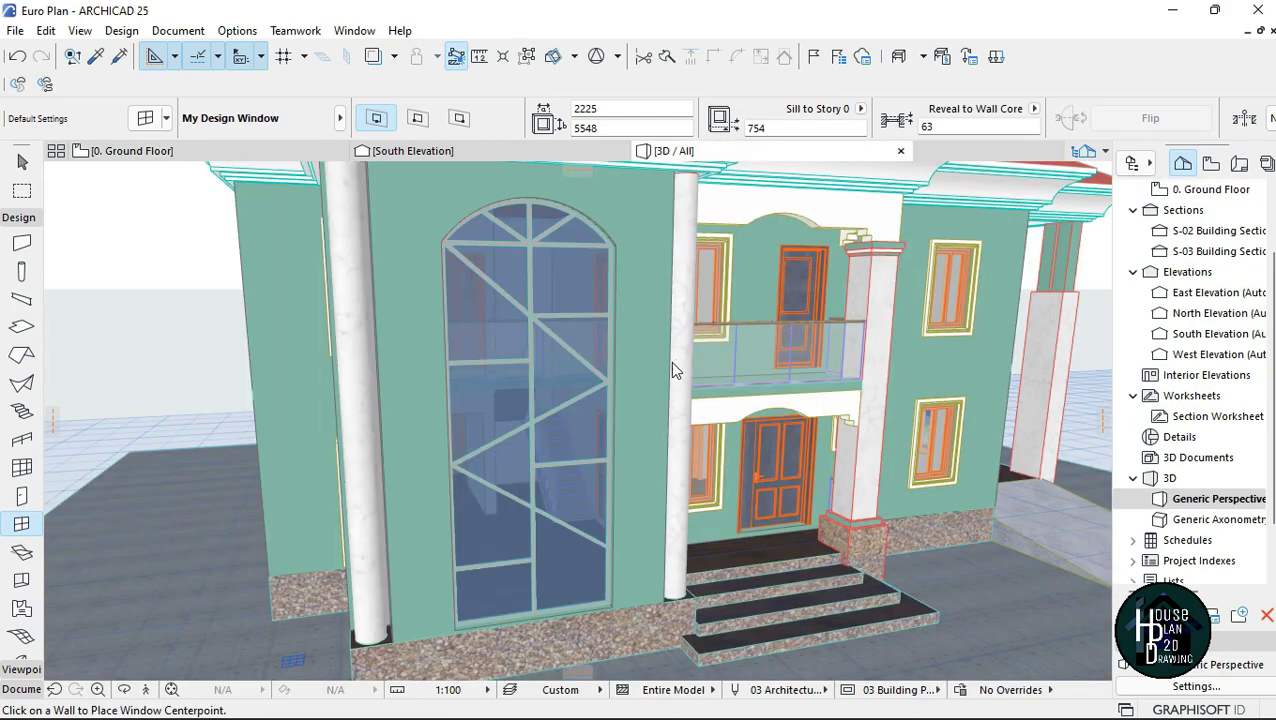
pyautogui.press('Escape')
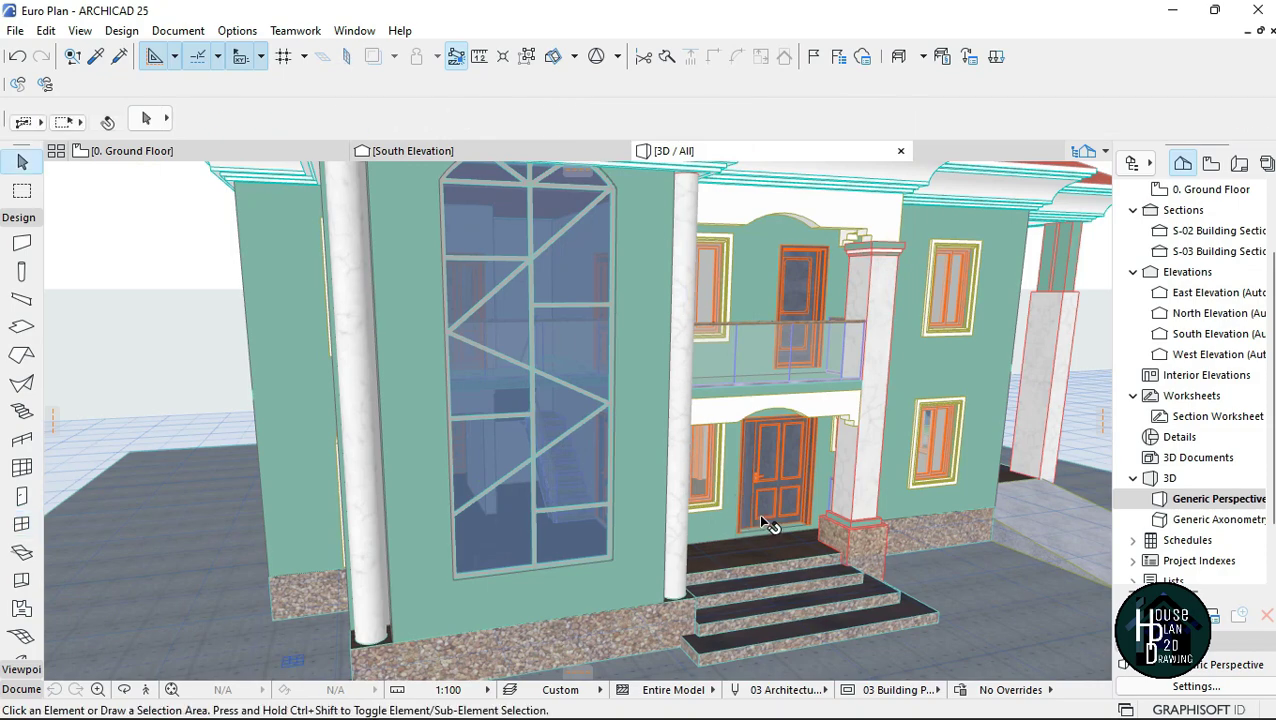
pyautogui.click(144, 691)
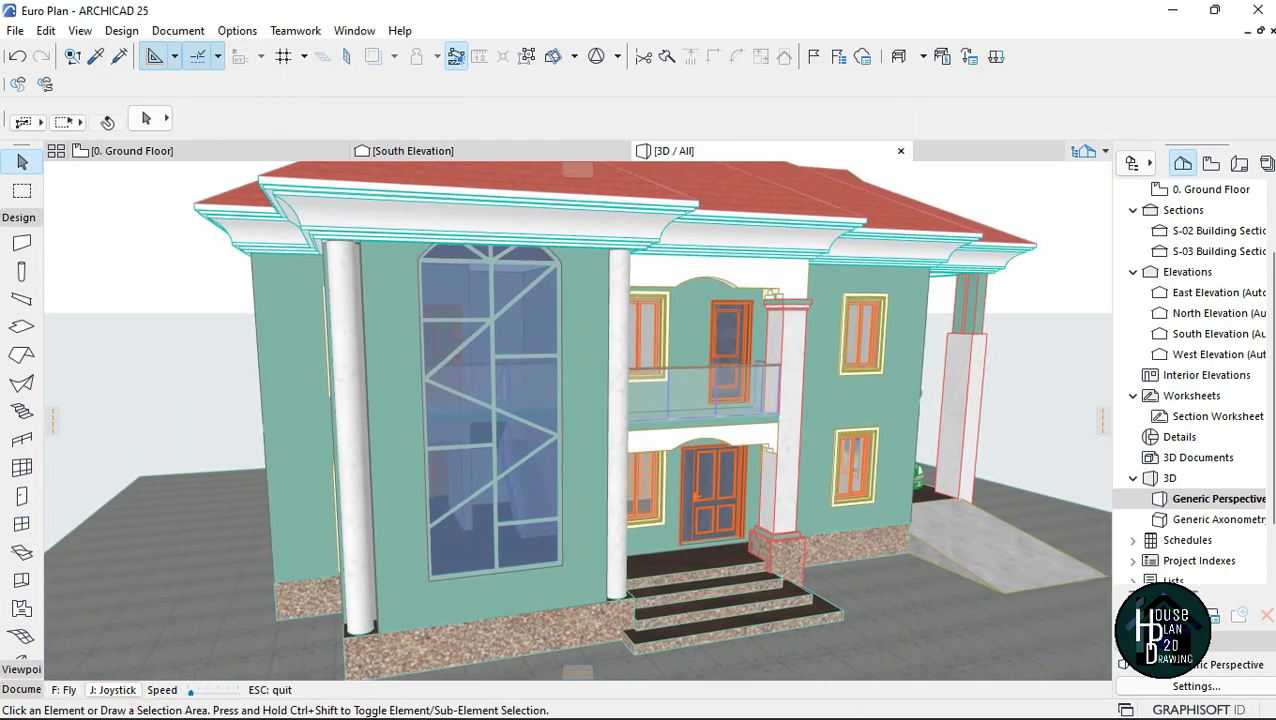
pyautogui.press('Escape')
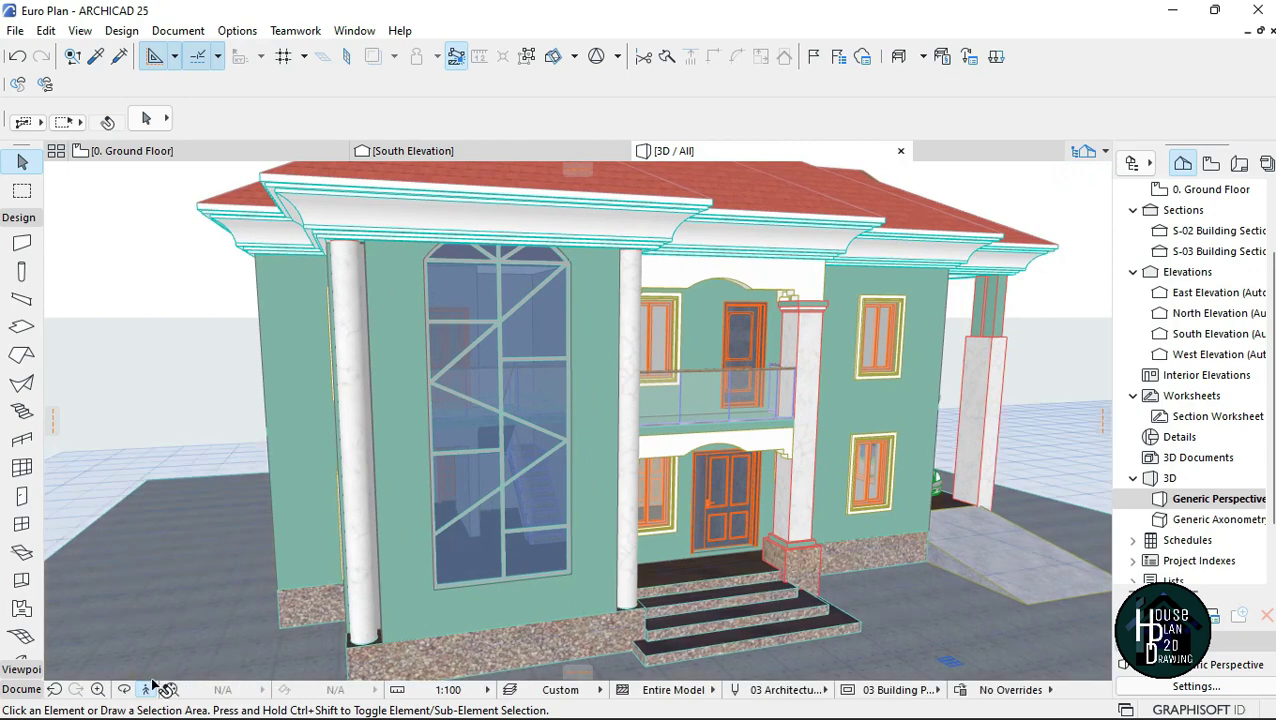
pyautogui.click(145, 689)
pyautogui.press('Escape')
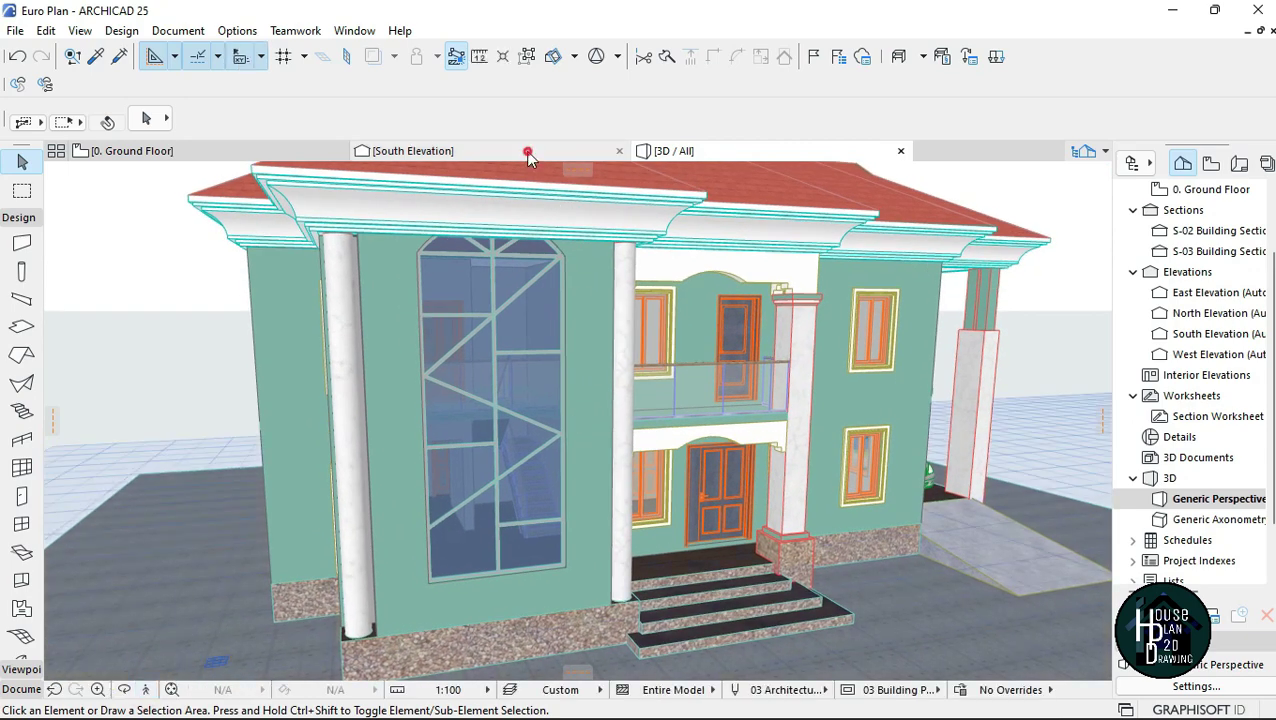
# Step: Move the arched window down the front wall in the South Elevation to a sill height of about 181 mm
pyautogui.click(527, 152)
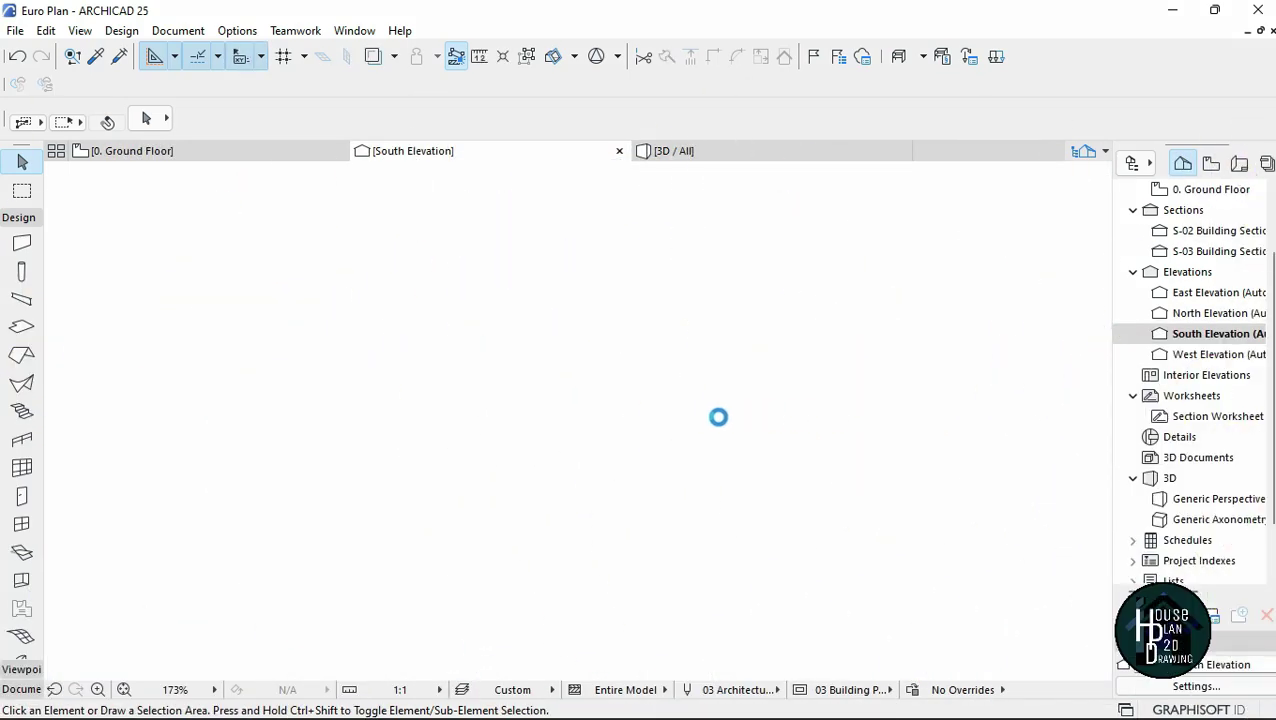
pyautogui.scroll(-10, 700, 418)
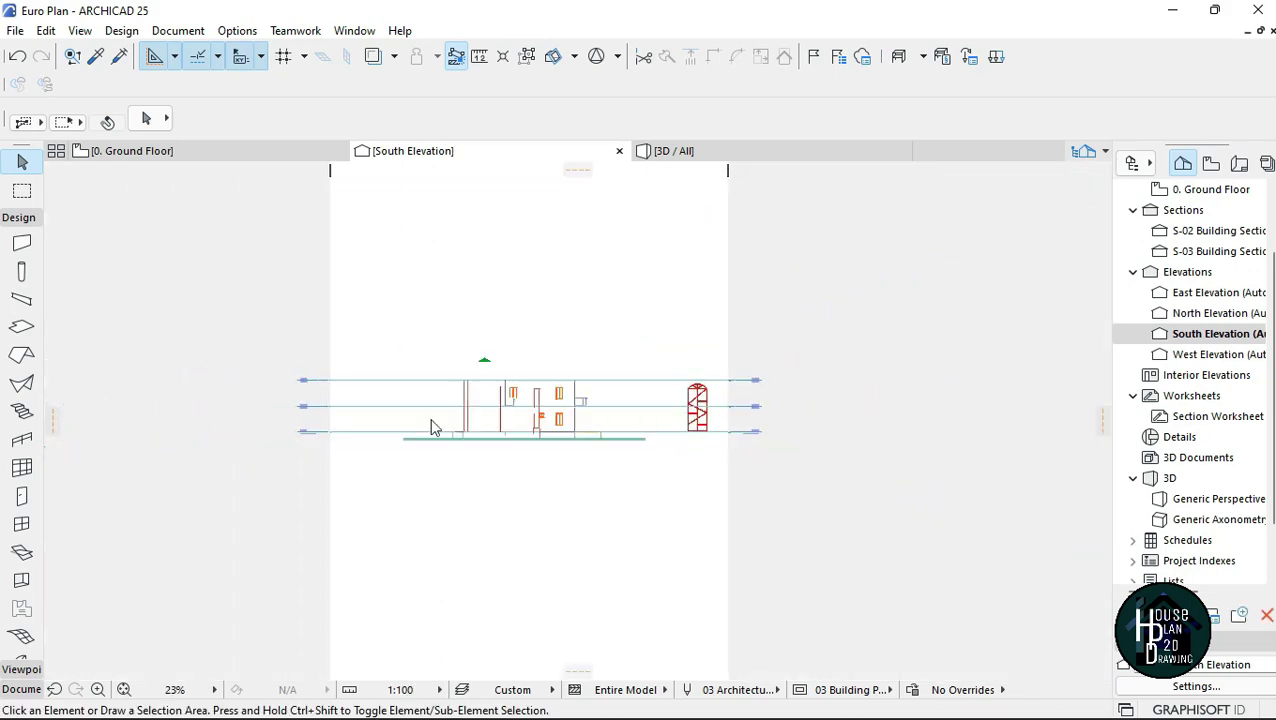
pyautogui.scroll(8, 492, 432)
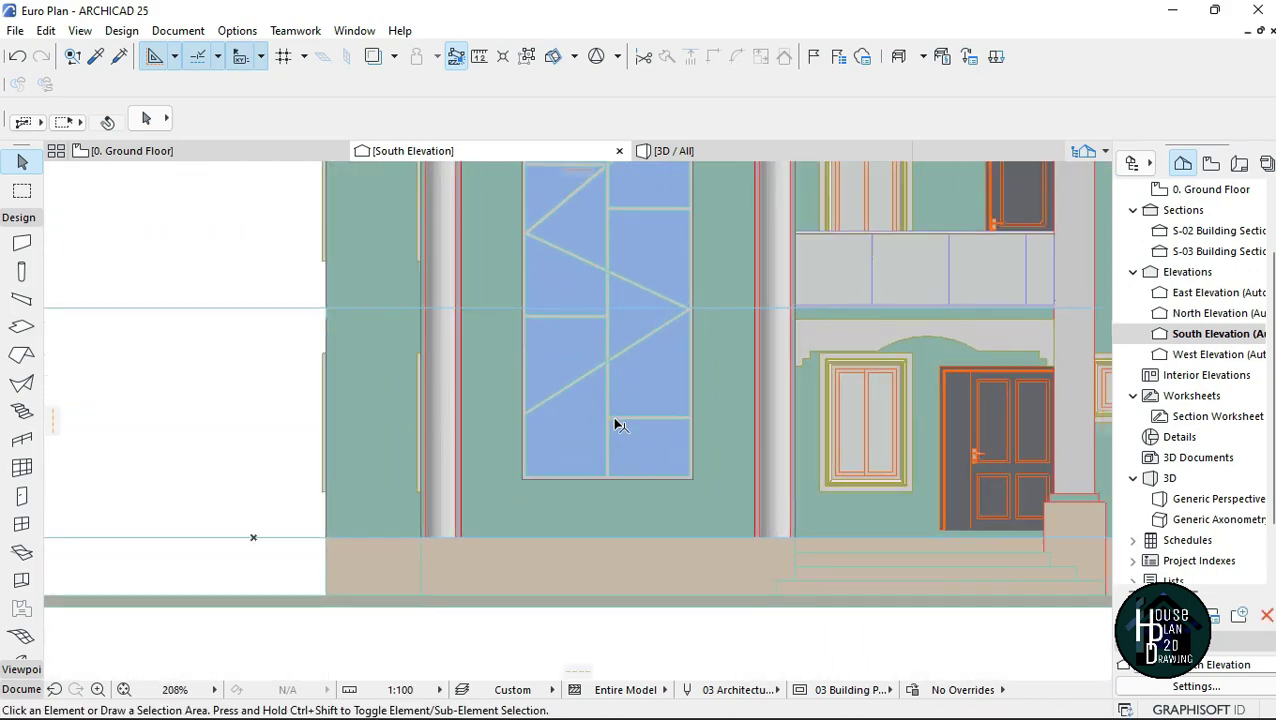
pyautogui.scroll(-2, 616, 415)
pyautogui.scroll(5, 614, 402)
pyautogui.click(586, 352)
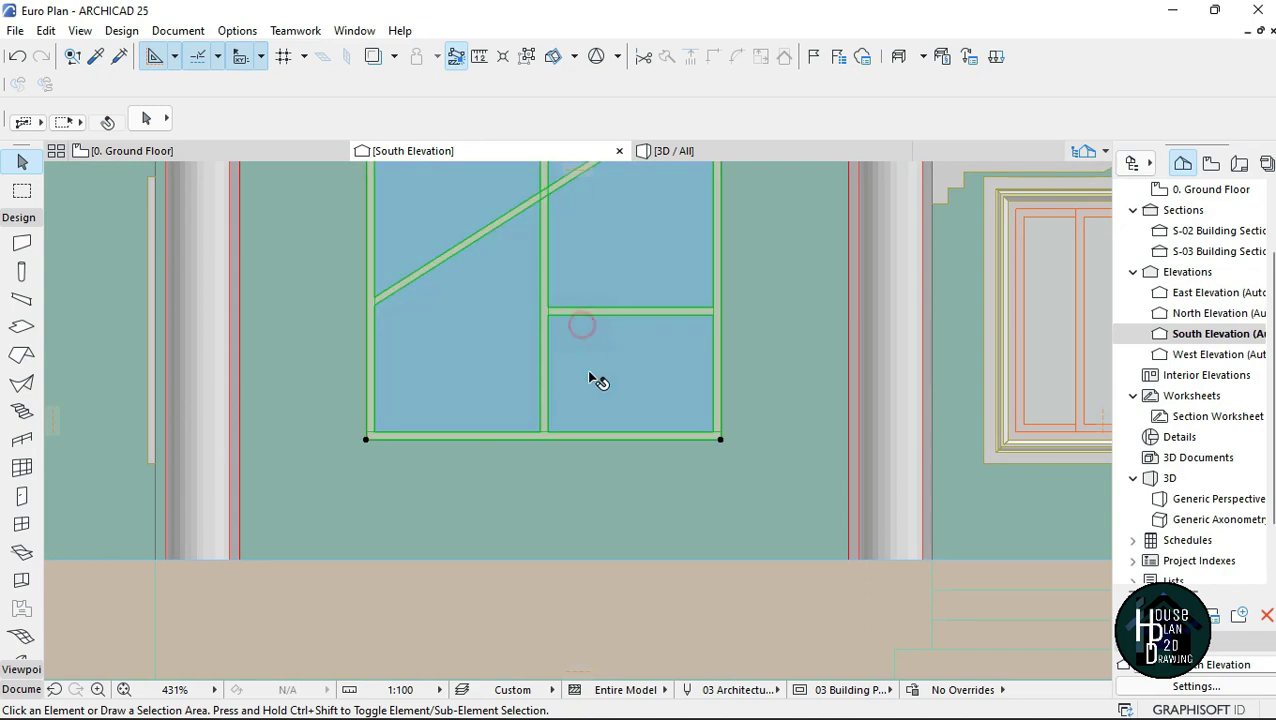
pyautogui.hotkey('ctrl', 'd')
pyautogui.click(720, 438)
pyautogui.scroll(3, 720, 550)
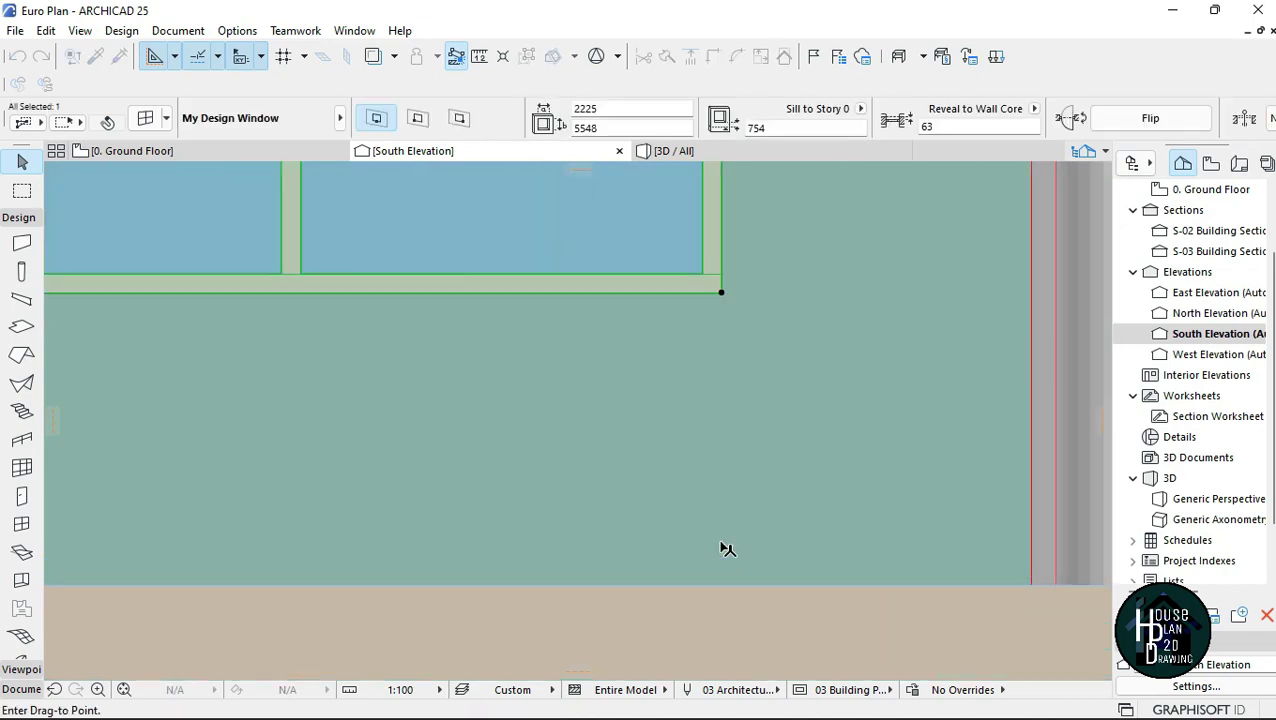
pyautogui.click(725, 500)
pyautogui.scroll(-3, 720, 495)
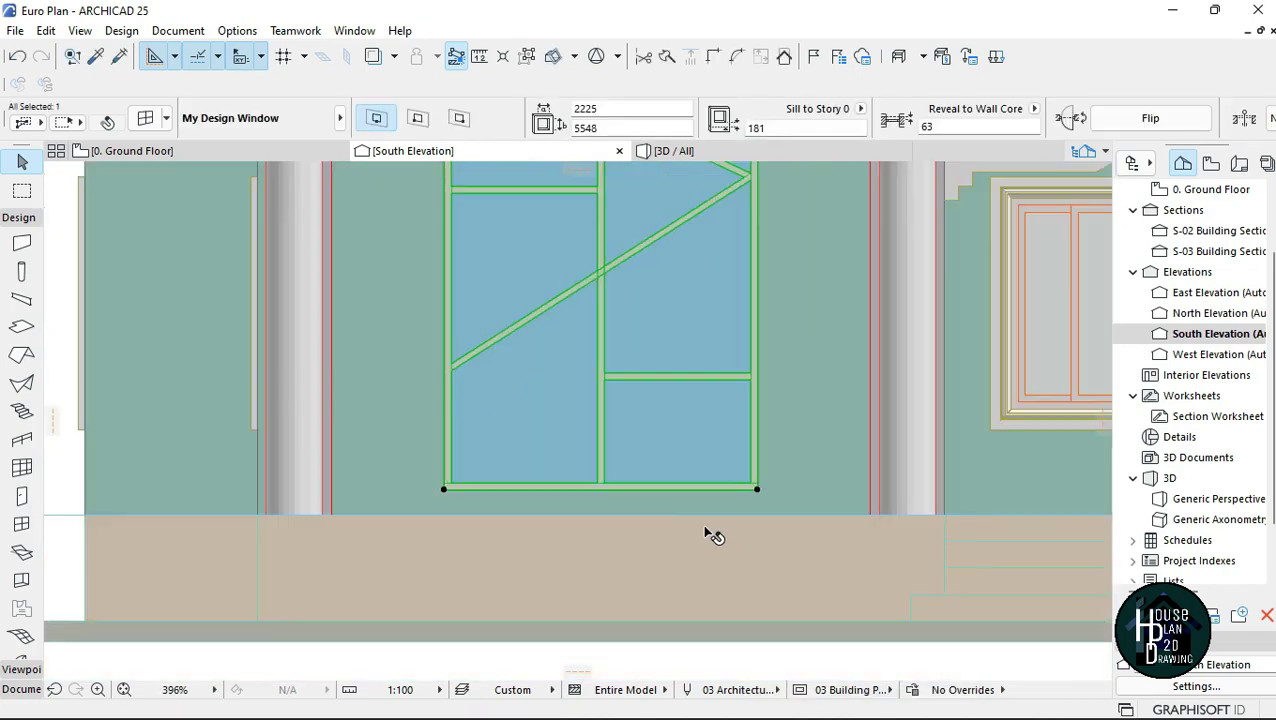
# Step: Move the arched window slightly further down in the South Elevation, closer to the wall base
pyautogui.scroll(3, 814, 443)
pyautogui.click(814, 432)
pyautogui.click(817, 466)
pyautogui.press('Escape')
pyautogui.scroll(-5, 680, 507)
pyautogui.scroll(1, 610, 353)
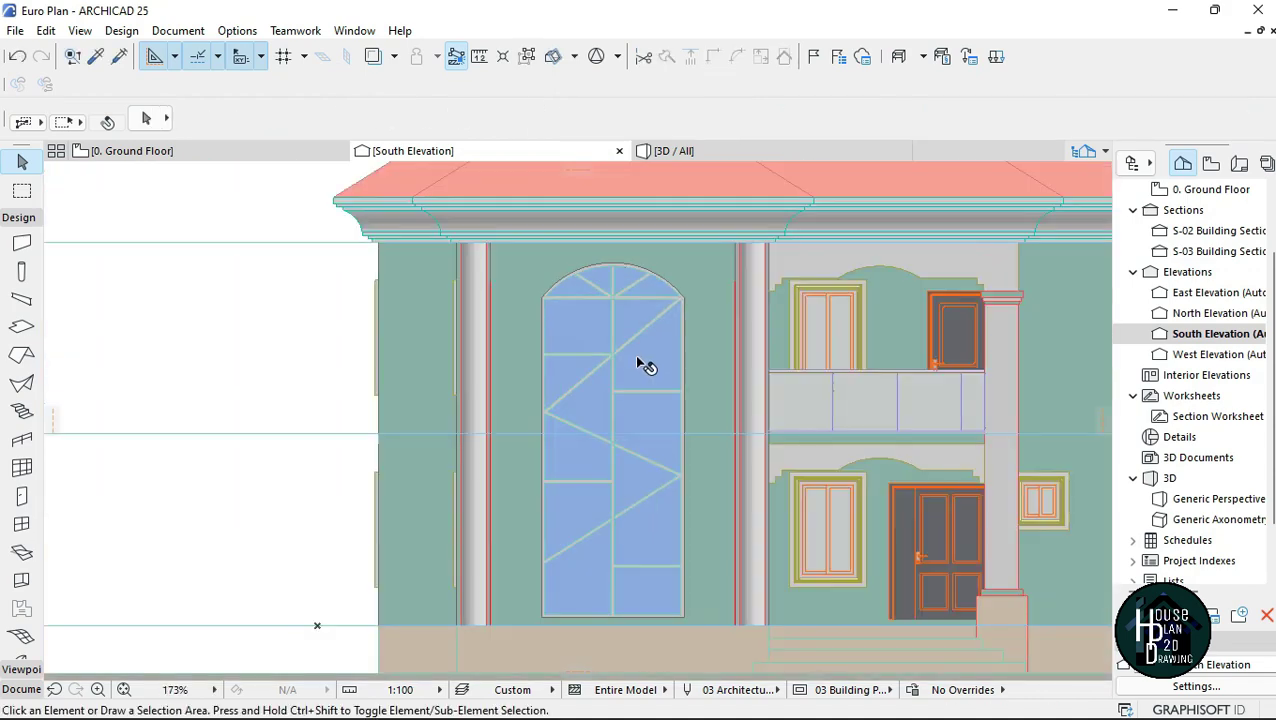
pyautogui.scroll(2, 630, 390)
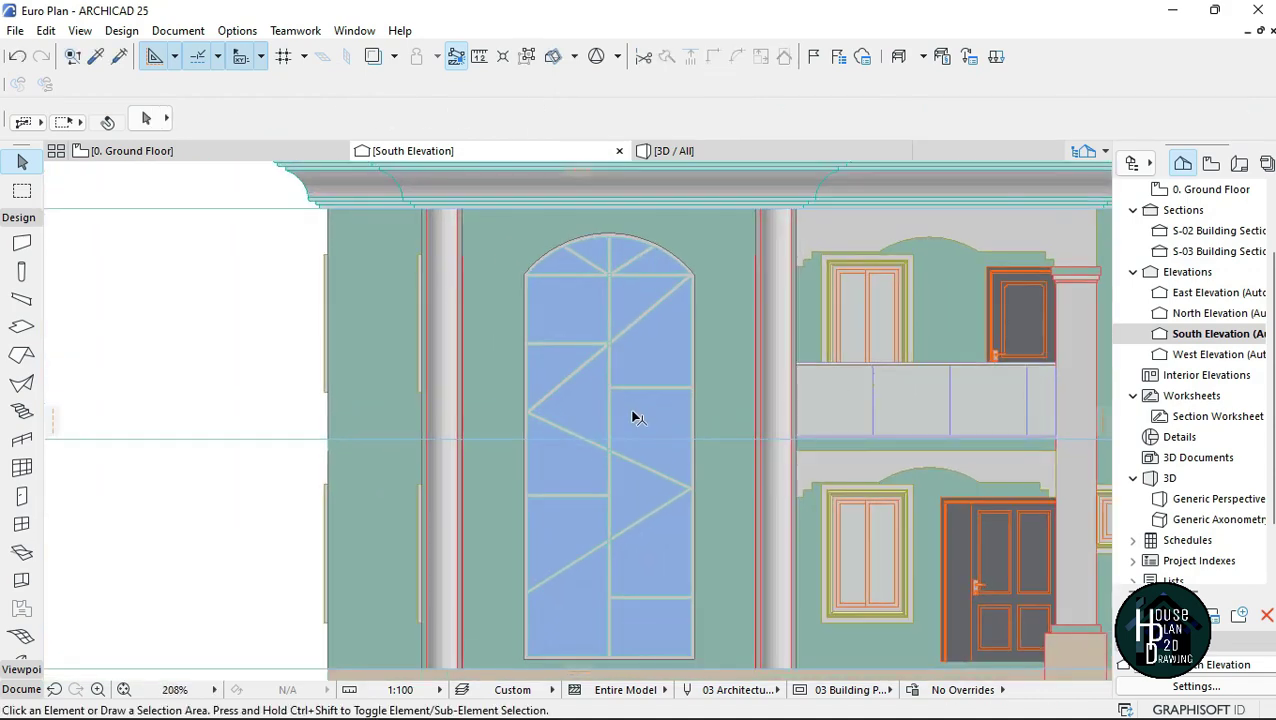
# Step: Look over the ground floor plan, from the red arched slab beside the house to the small profile outline near the front wall
pyautogui.click(131, 150)
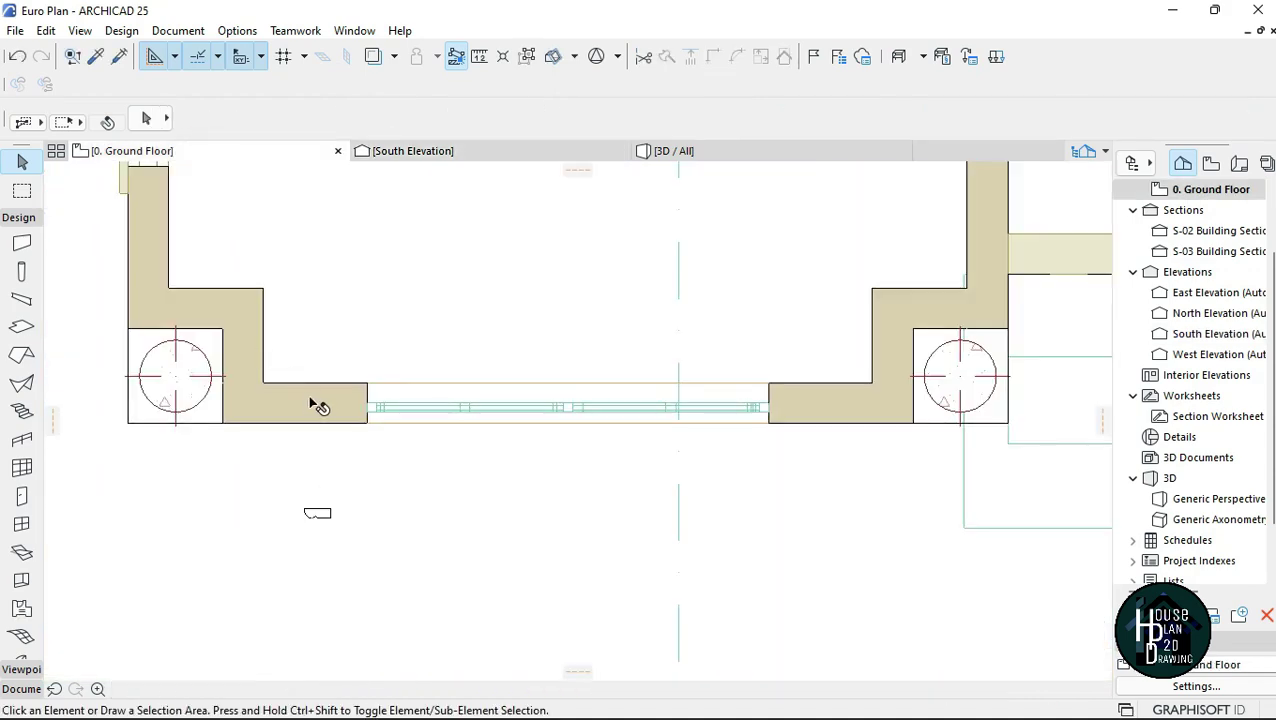
pyautogui.scroll(-2, 320, 405)
pyautogui.scroll(-10, 323, 407)
pyautogui.scroll(4, 937, 311)
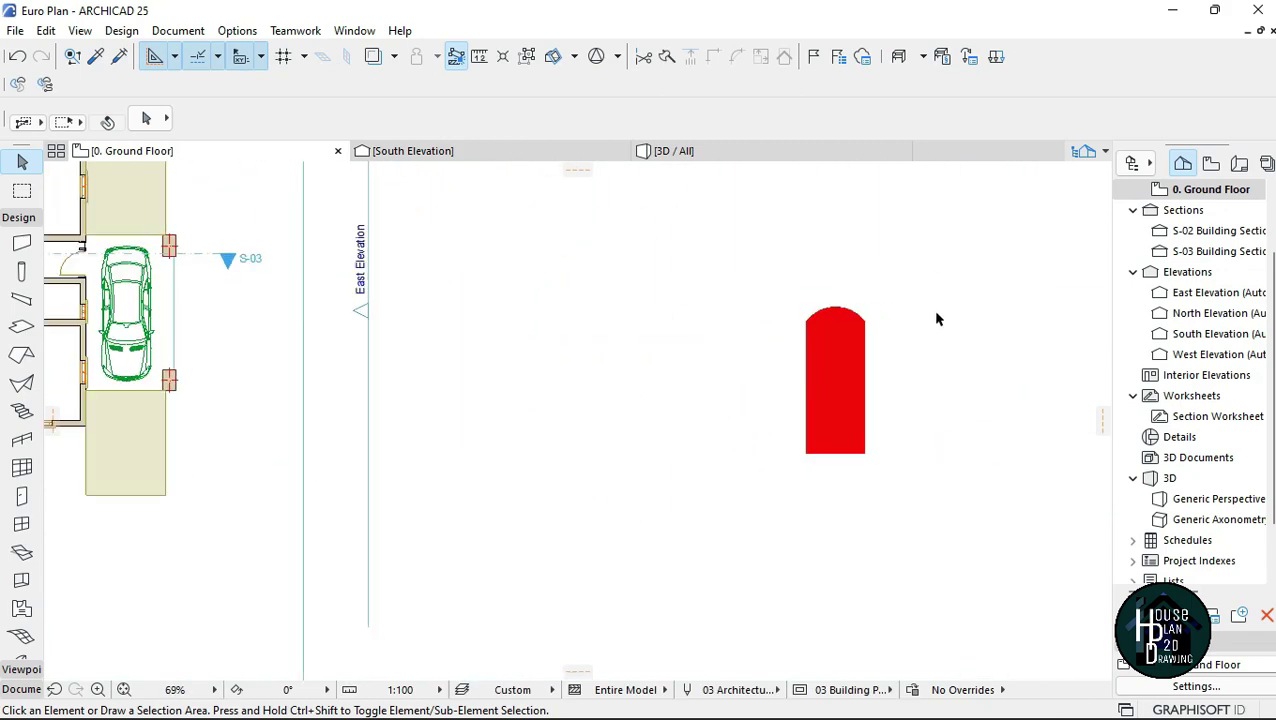
pyautogui.scroll(-7, 945, 361)
pyautogui.scroll(6, 592, 394)
pyautogui.scroll(15, 580, 437)
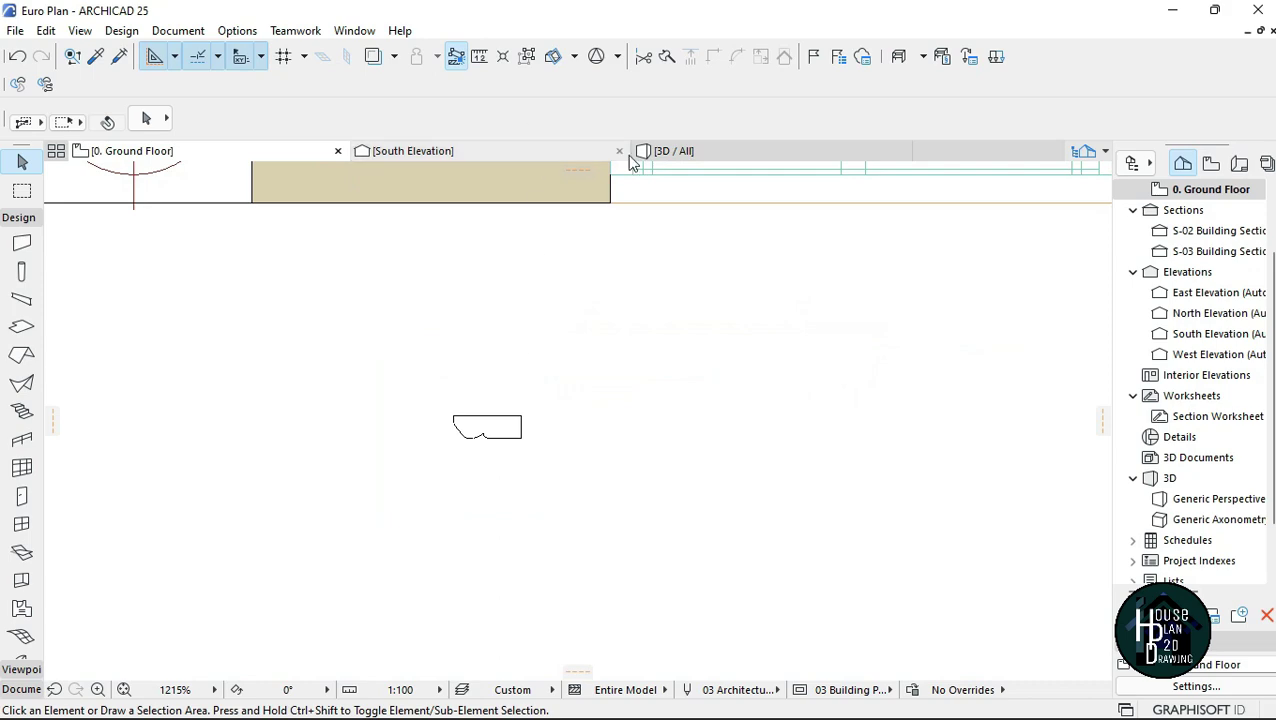
# Step: Walk around the house front in 3D to examine the arched window's position between the two columns
pyautogui.click(731, 148)
pyautogui.scroll(-3, 355, 500)
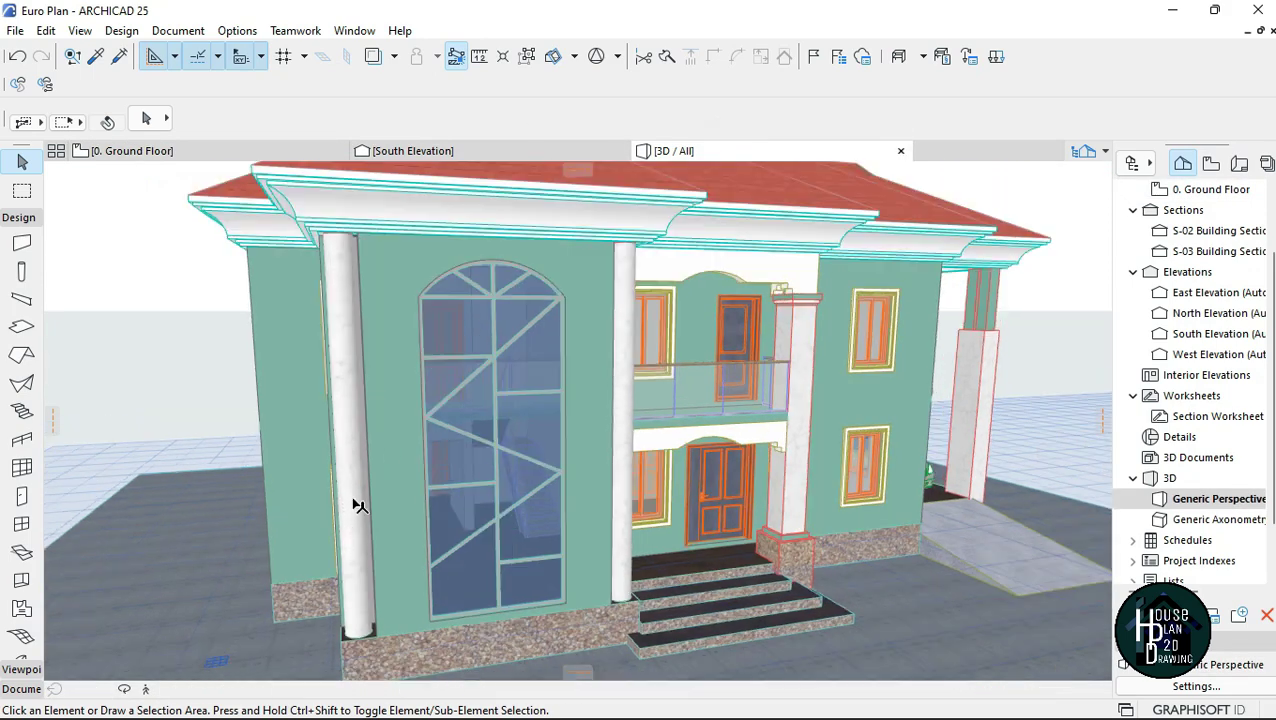
pyautogui.click(148, 692)
pyautogui.press('Up')
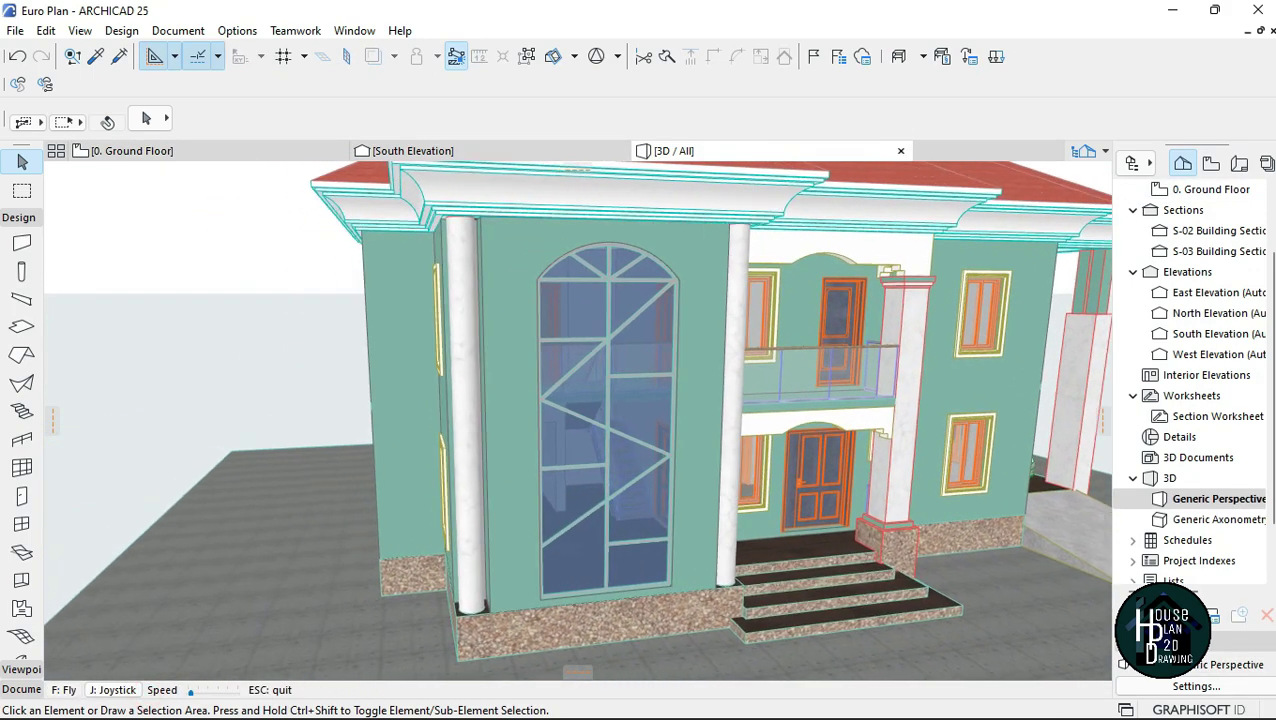
pyautogui.press('Right')
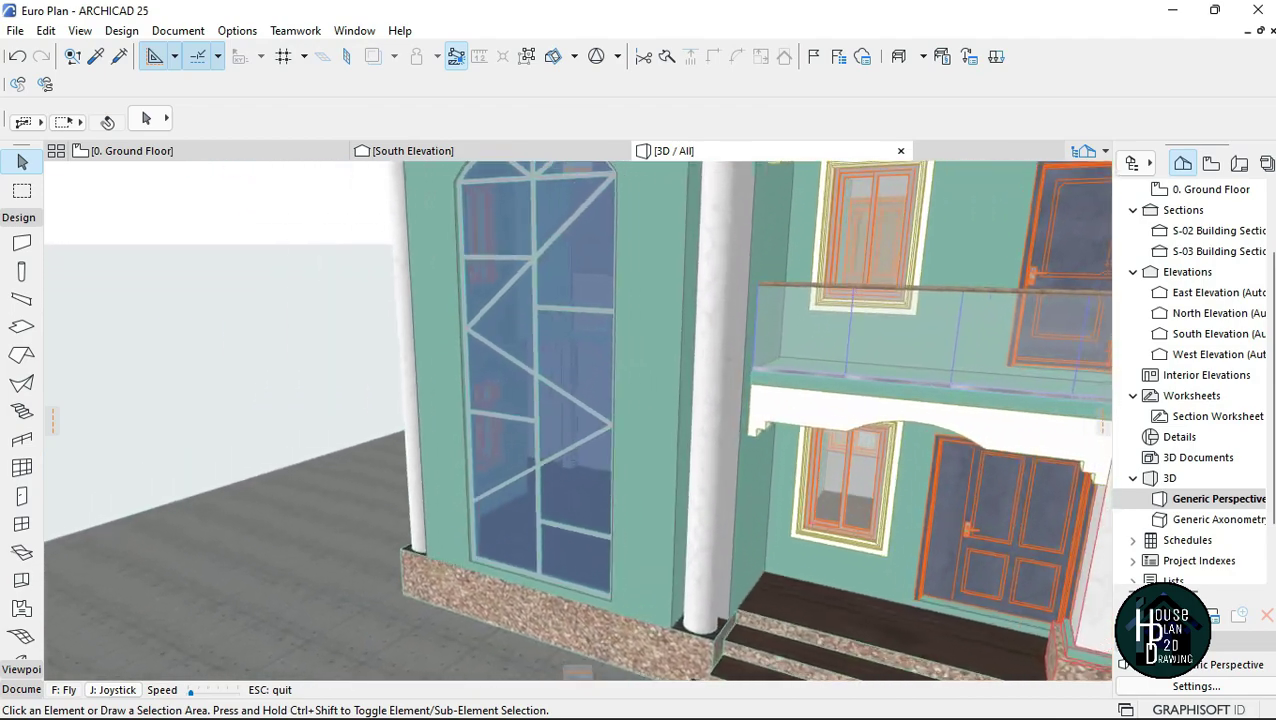
pyautogui.press('Left')
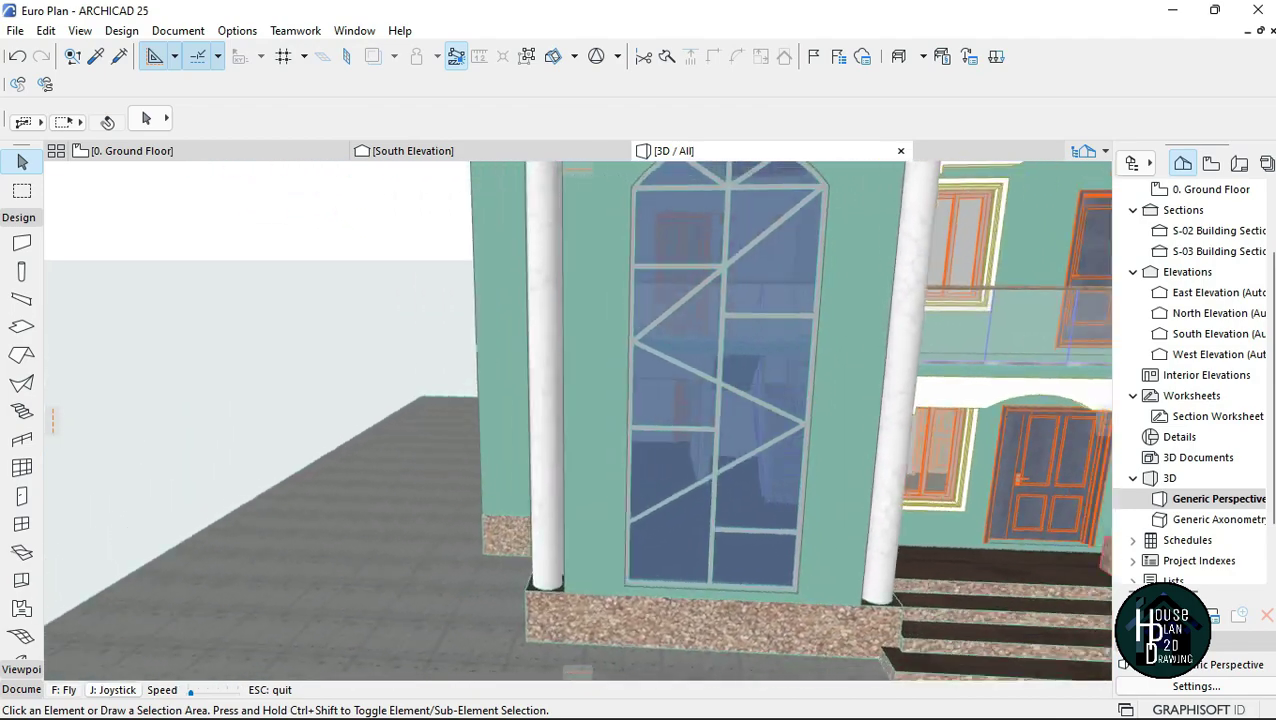
pyautogui.press('Down')
pyautogui.press('Escape')
# Step: Create a flat morph from the small profile outline on the ground floor plan and select it
pyautogui.click(247, 147)
pyautogui.scroll(-3, 22, 590)
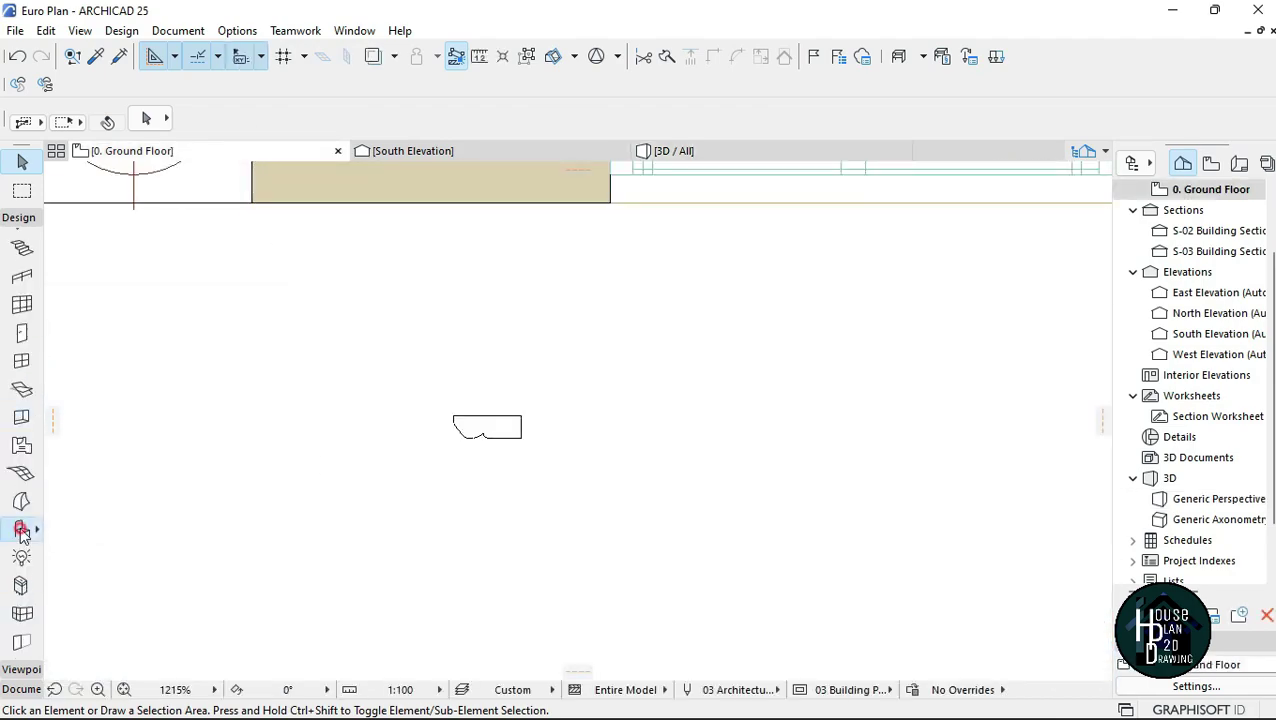
pyautogui.click(22, 532)
pyautogui.click(22, 501)
pyautogui.click(521, 438)
pyautogui.moveTo(558, 370); pyautogui.dragTo(387, 433, button='middle')
pyautogui.scroll(4, 387, 433)
pyautogui.click(22, 162)
pyautogui.click(359, 518)
# Step: Move the profile morph by its corner to the front wall, beside the edge of the arched window's opening
pyautogui.hotkey('ctrl', 'd')
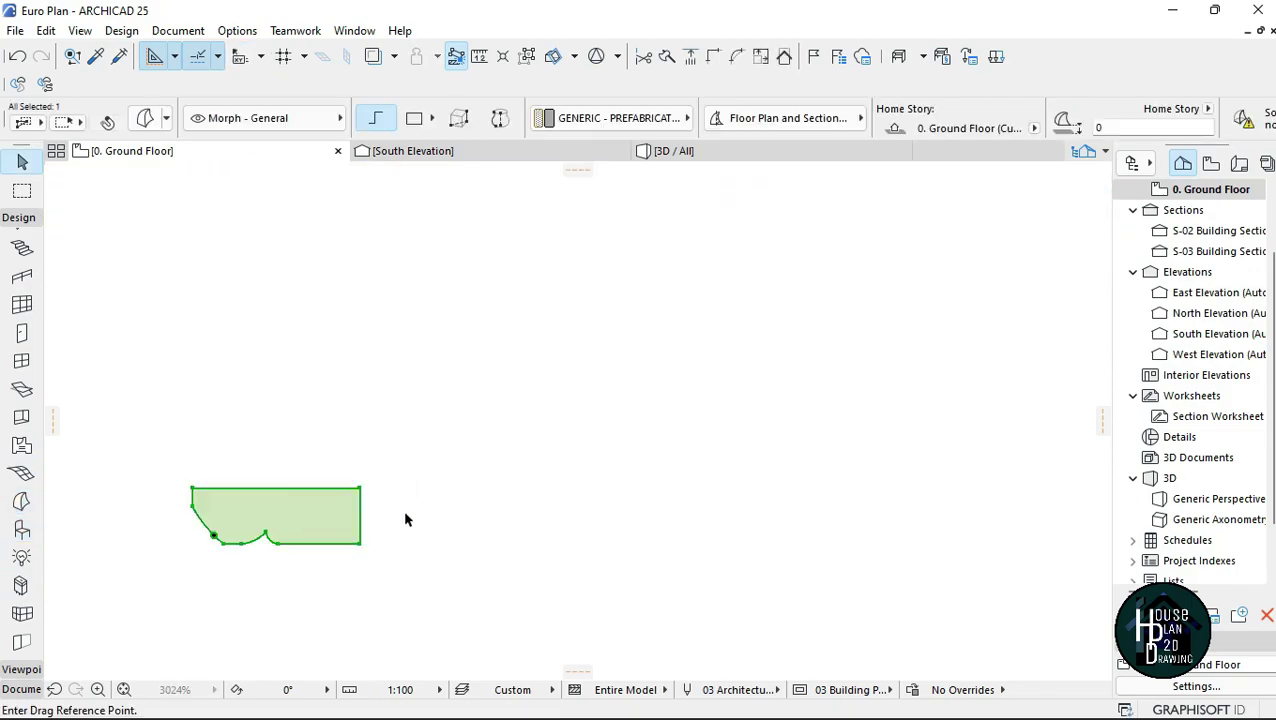
pyautogui.click(360, 488)
pyautogui.scroll(-5, 384, 501)
pyautogui.scroll(5, 417, 392)
pyautogui.click(460, 422)
pyautogui.press('Escape')
pyautogui.scroll(-6, 432, 448)
# Step: In 3D, move the profile morph up from the wall base to the lower corner of the arched window's opening
pyautogui.click(700, 151)
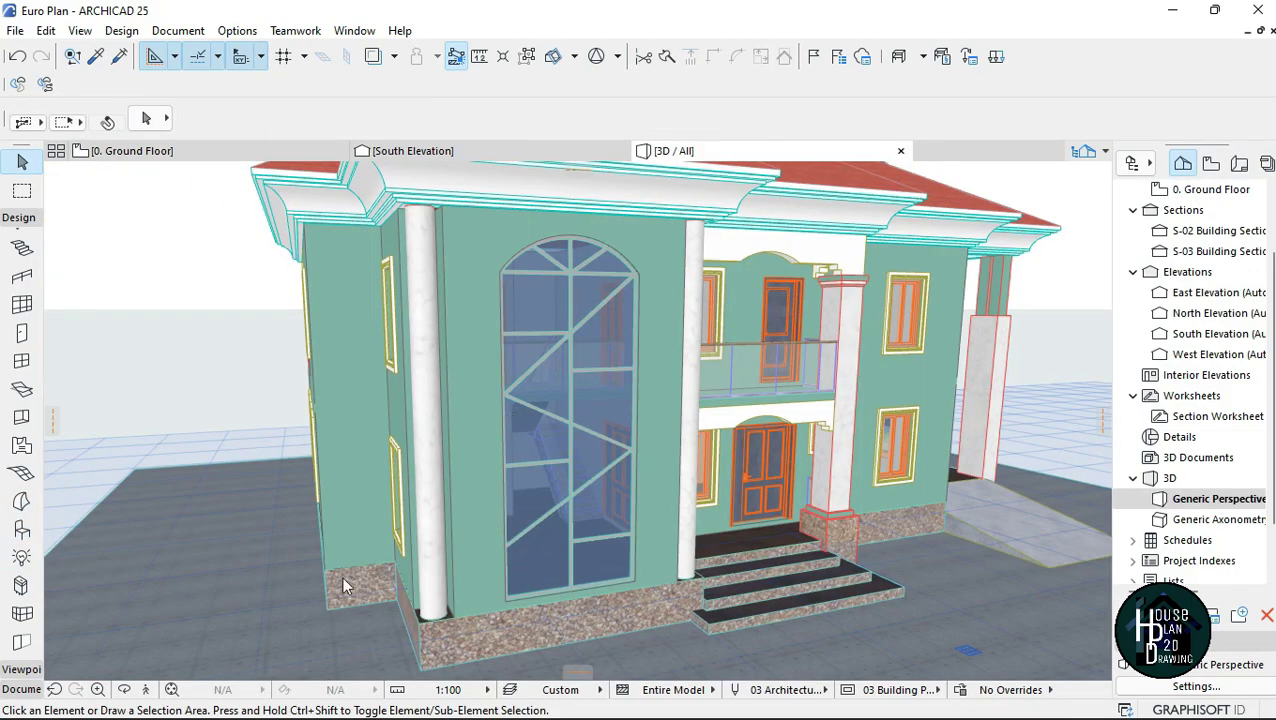
pyautogui.click(146, 690)
pyautogui.press('Up')
pyautogui.press('Escape')
pyautogui.click(450, 470)
pyautogui.hotkey('ctrl', 'd')
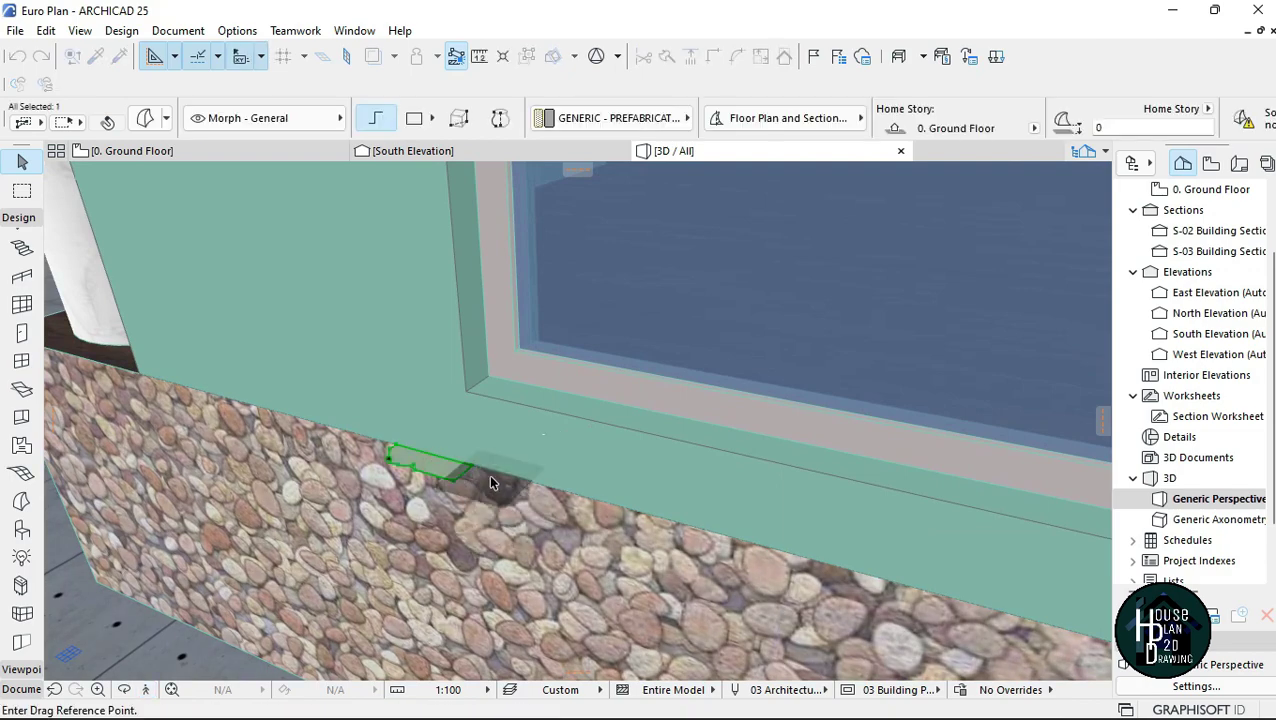
pyautogui.click(472, 464)
pyautogui.click(467, 392)
# Step: Tube-extrude the profile morph up the side of the arched window and along its curved head
pyautogui.click(467, 392)
pyautogui.click(834, 144)
pyautogui.click(146, 690)
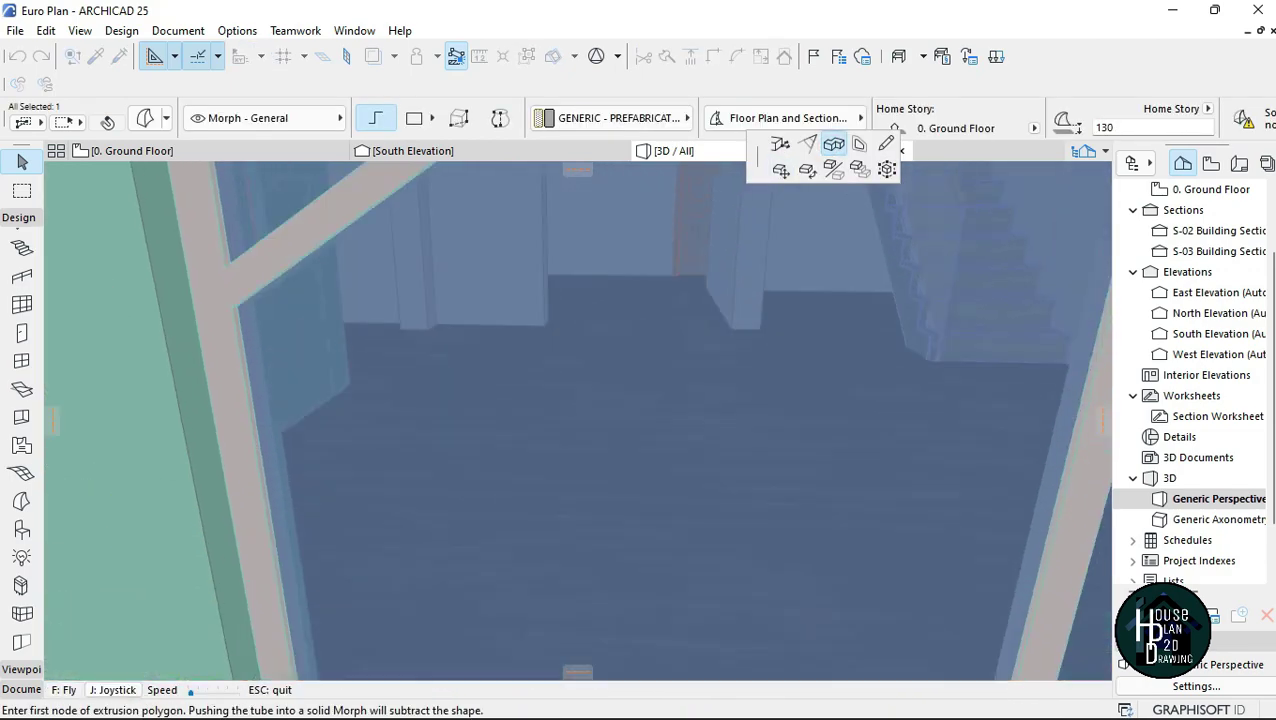
pyautogui.press('Escape')
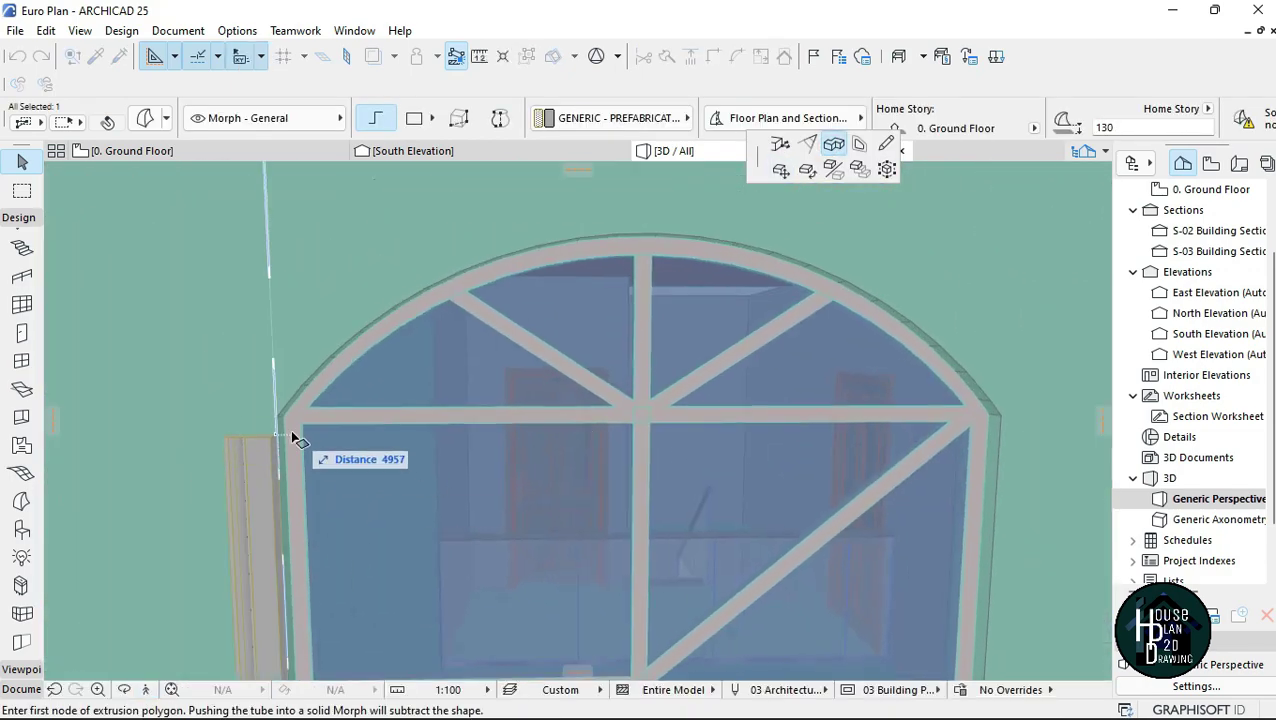
pyautogui.click(281, 414)
pyautogui.scroll(-3, 431, 400)
pyautogui.click(807, 144)
pyautogui.click(790, 407)
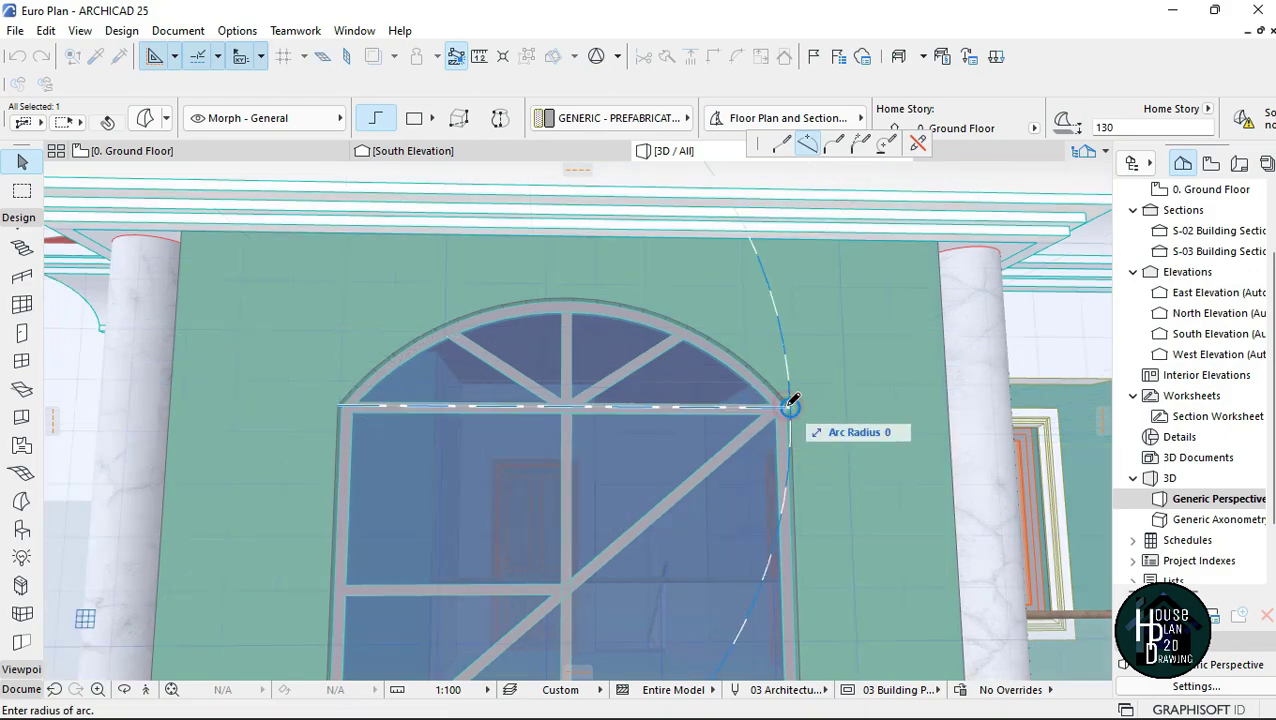
pyautogui.click(566, 289)
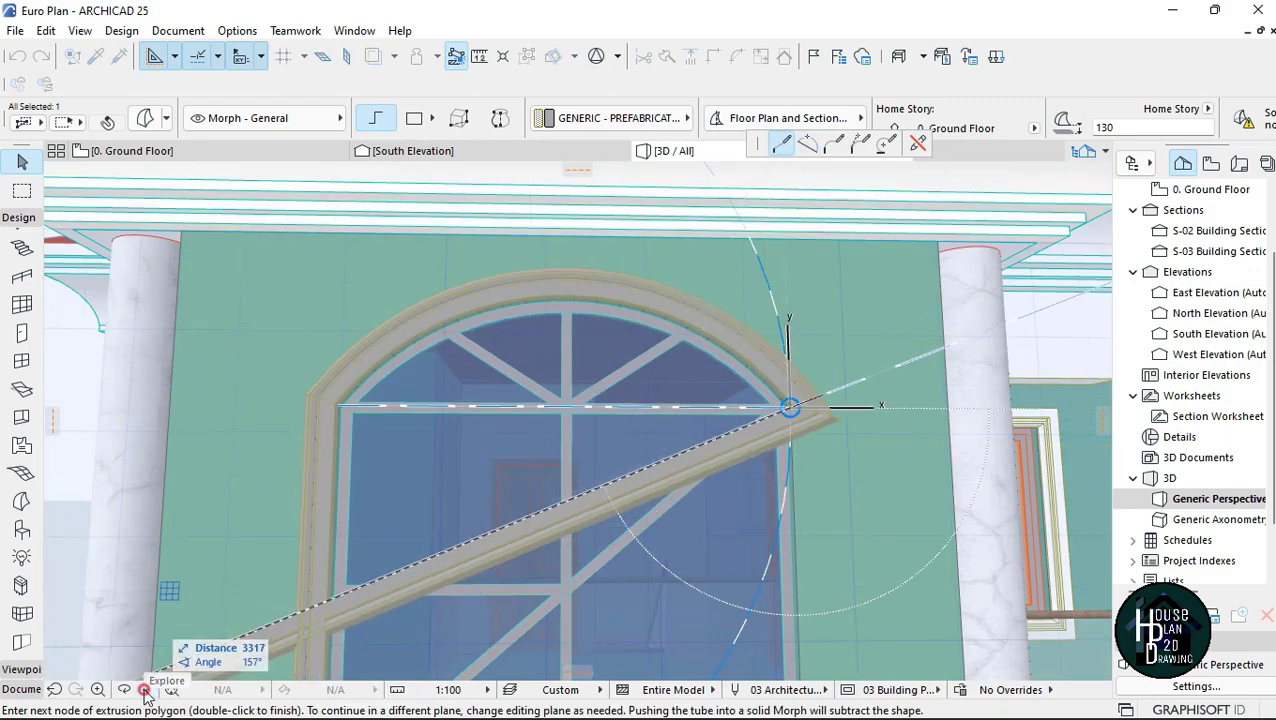
# Step: Continue the tube down the window's other side and finish it along the sill at the starting corner
pyautogui.click(145, 692)
pyautogui.press('Escape')
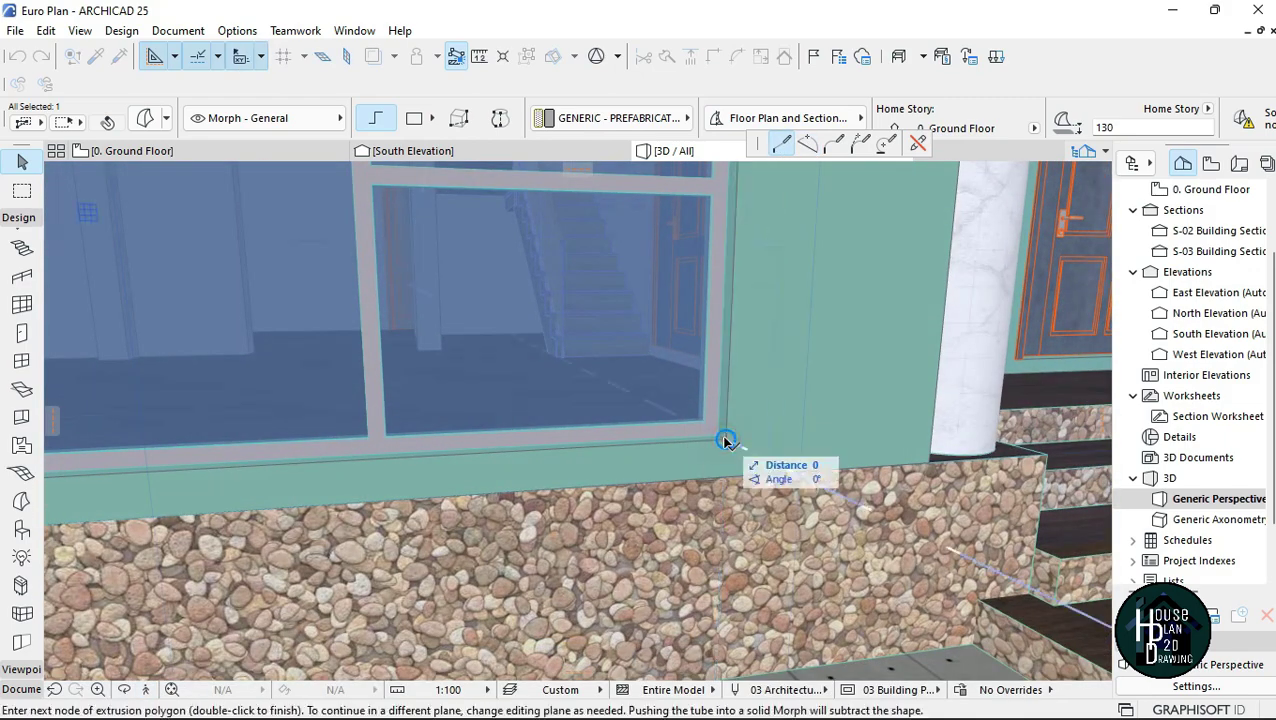
pyautogui.click(144, 692)
pyautogui.press('Escape')
pyautogui.doubleClick(380, 425)
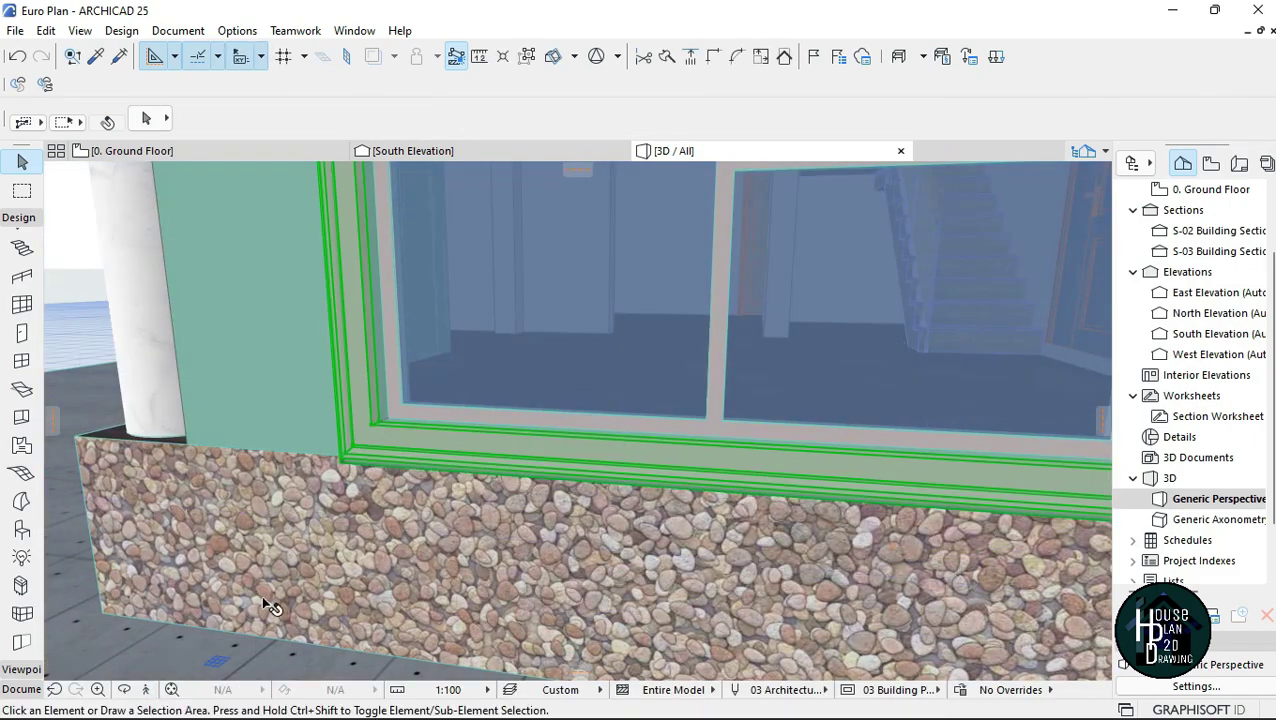
# Step: Give the new moulding around the arched window a white surface and deselect it
pyautogui.scroll(-4, 1015, 118)
pyautogui.click(1252, 119)
pyautogui.click(650, 591)
pyautogui.press('Escape')
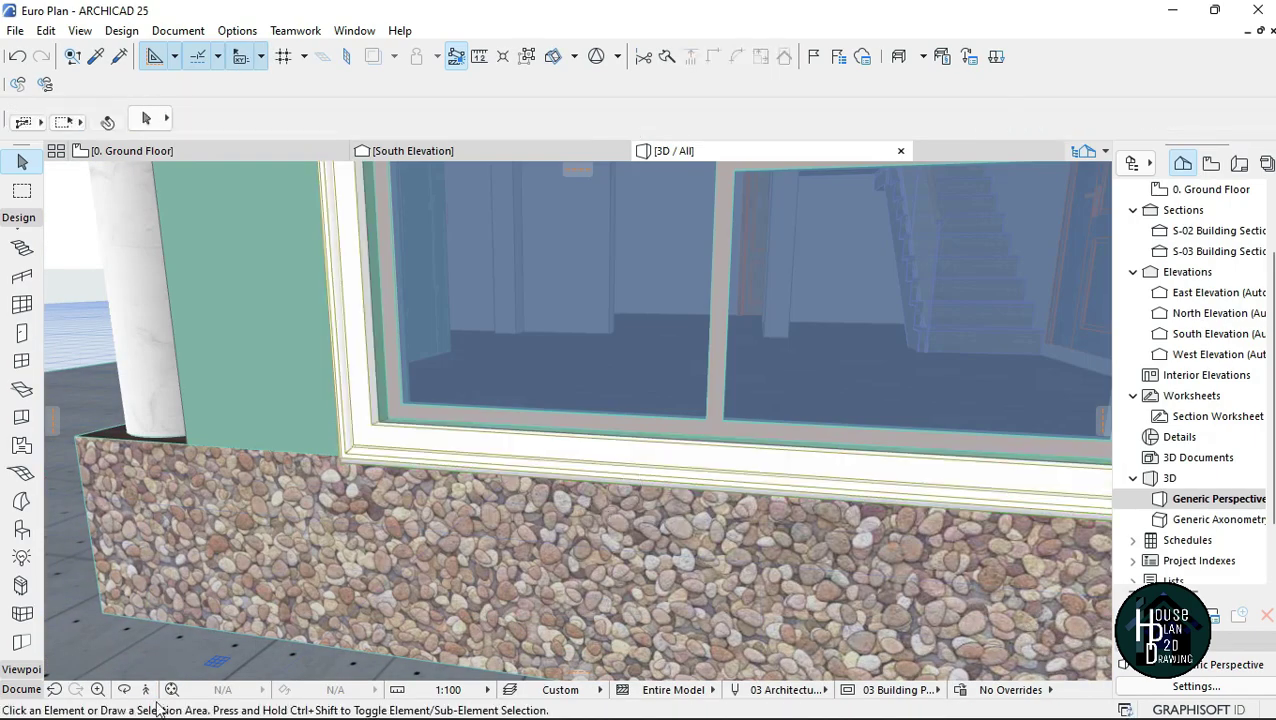
# Step: Frame the whole house front in 3D, open the PhotoRendering settings and start rendering the view
pyautogui.click(145, 691)
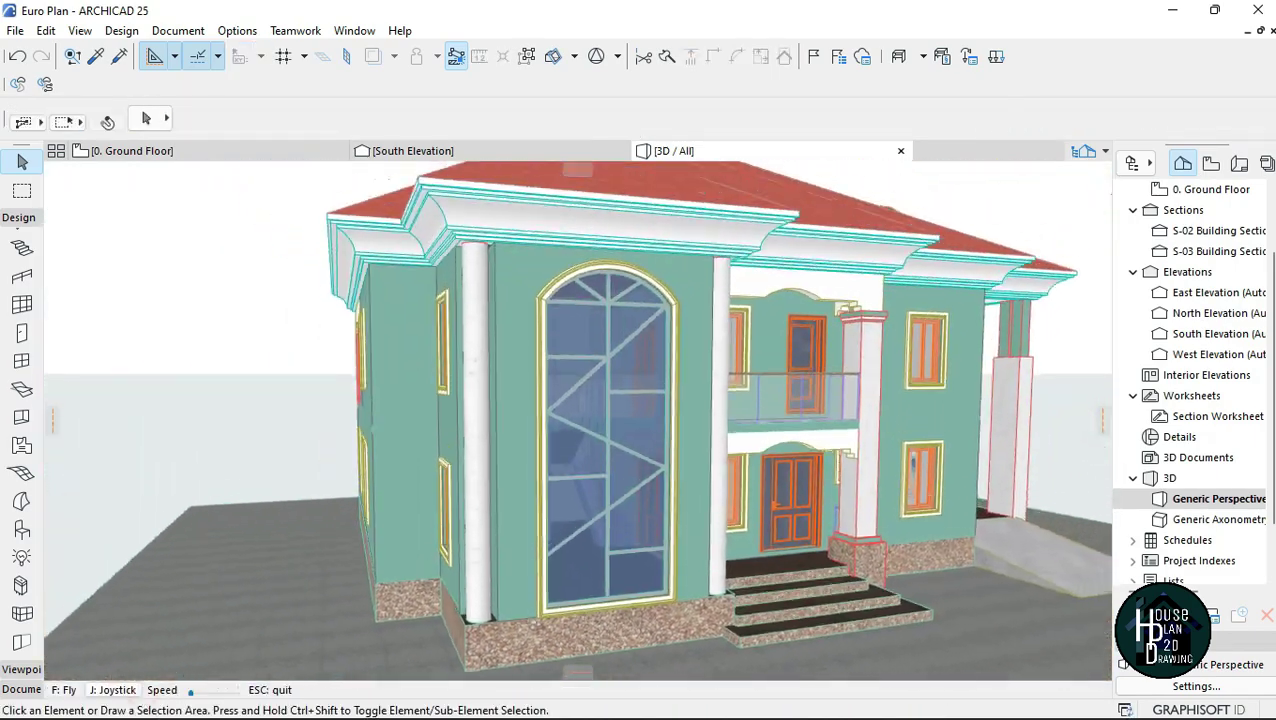
pyautogui.press('Up')
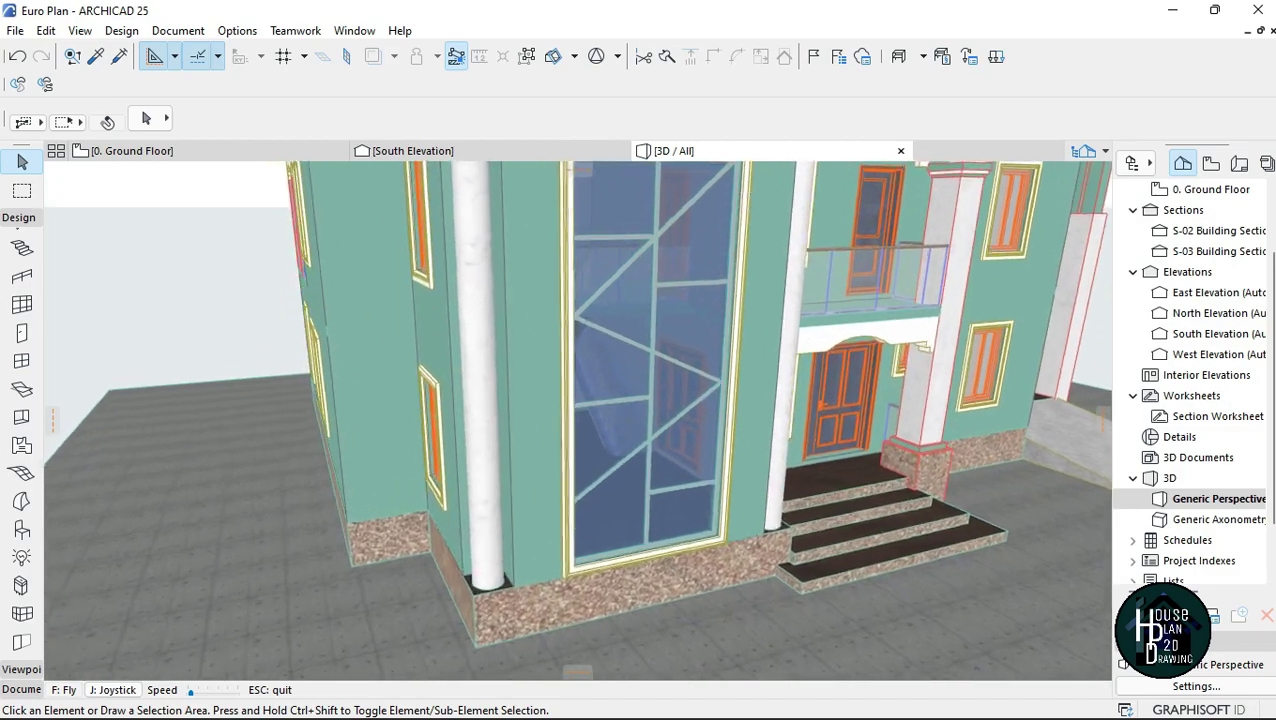
pyautogui.press('Right')
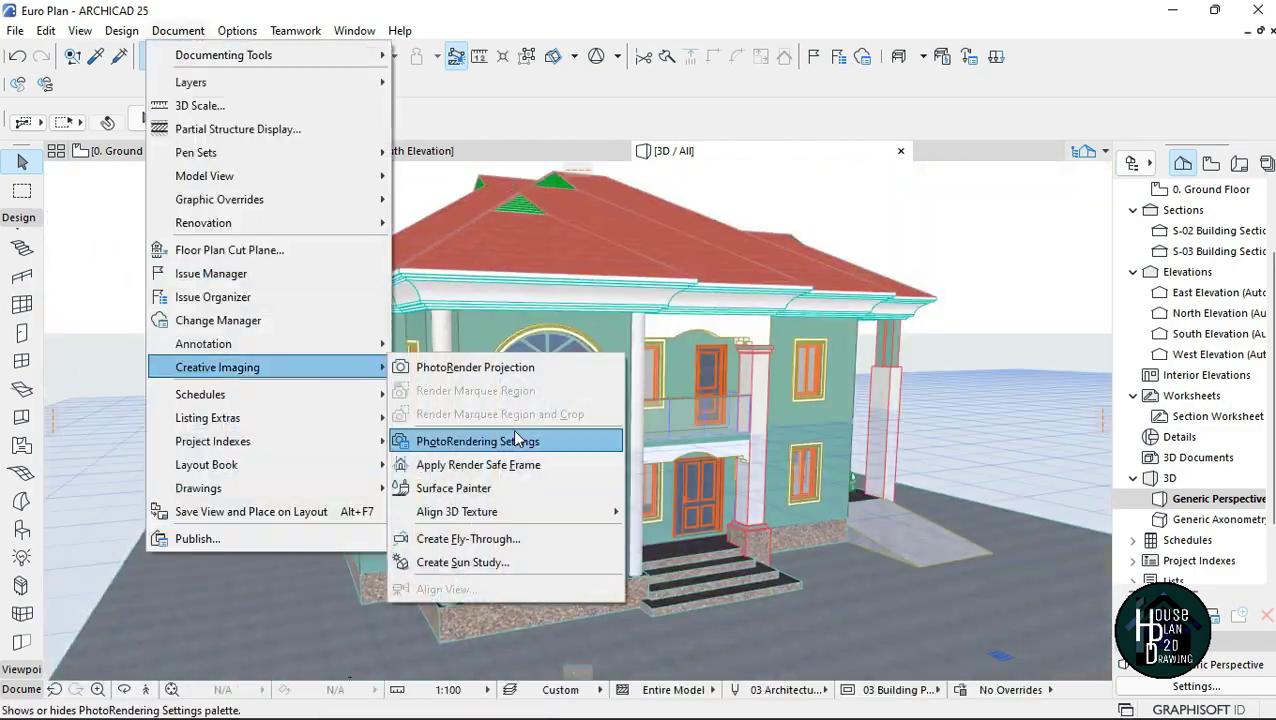
pyautogui.click(598, 443)
pyautogui.click(977, 690)
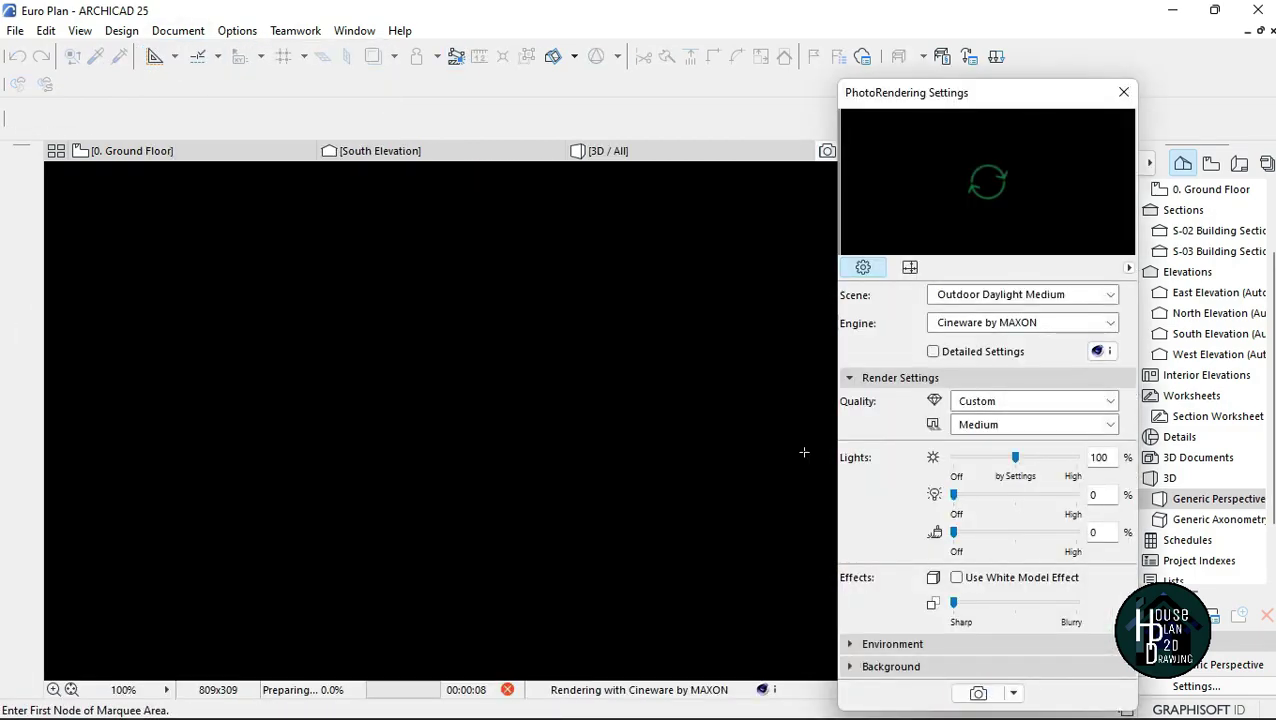